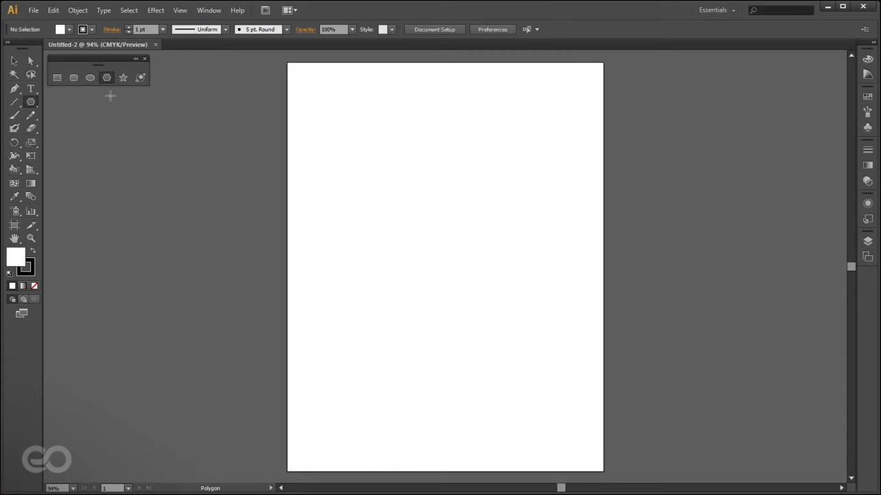
Draw two rectangles, about 349 × 247 px on the upper half of the artboard and about 353 × 272 px below it.
left_click(56, 79)
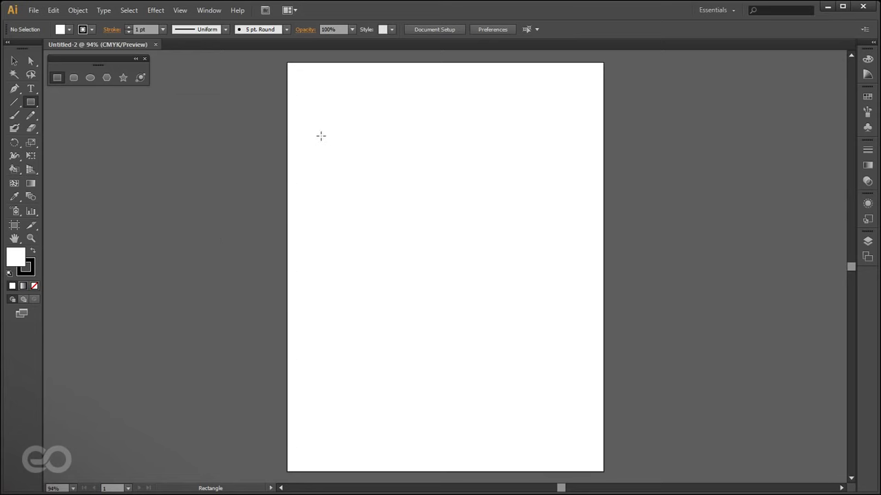
left_click_drag(315, 132, 496, 259)
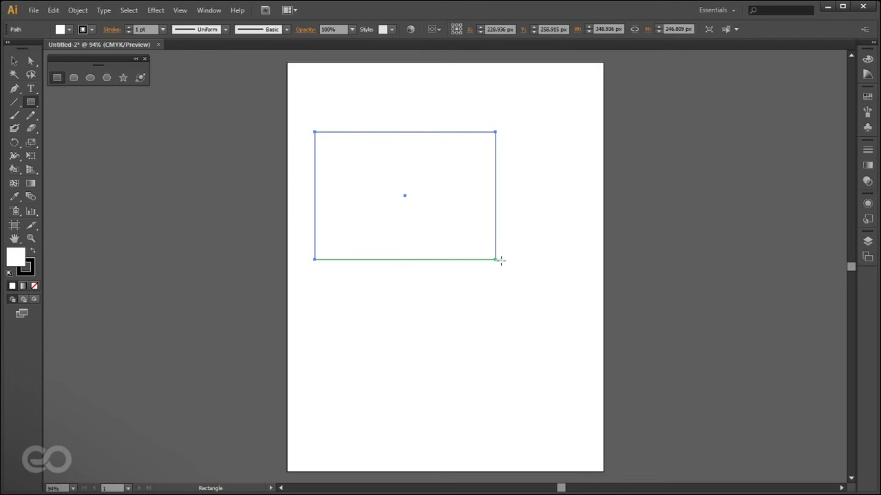
left_click_drag(333, 442, 516, 301)
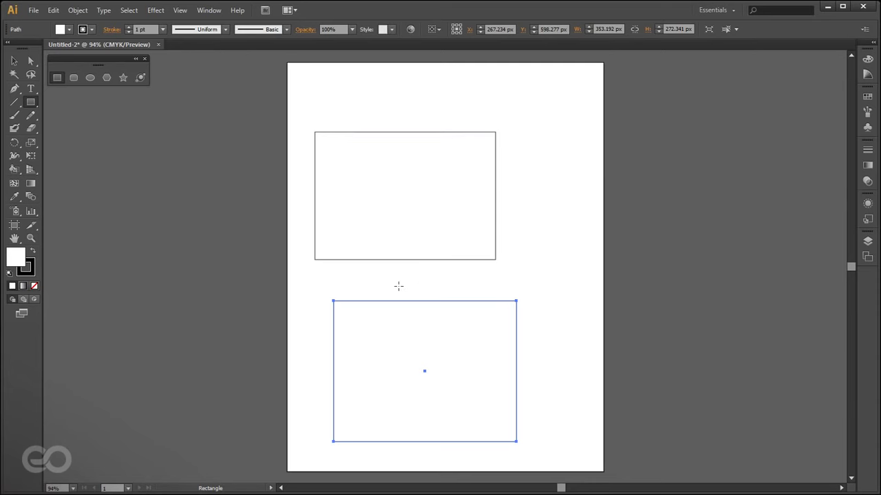
Undo both rectangles.
left_click(53, 10)
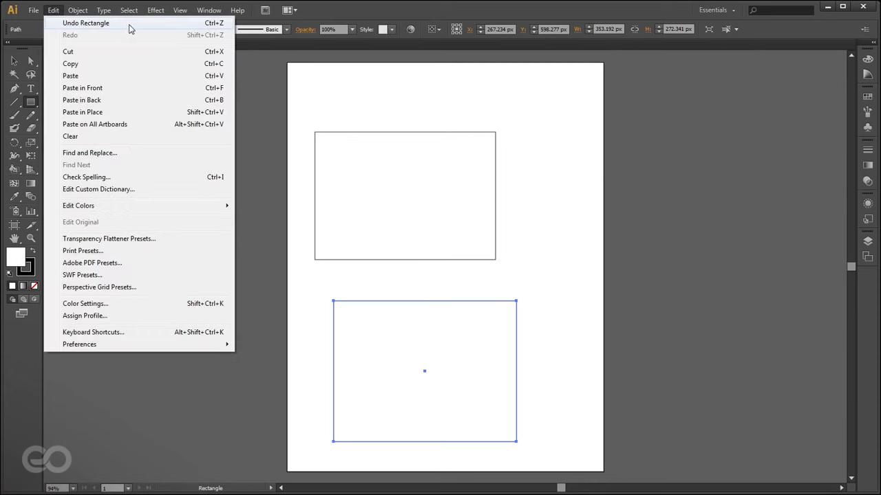
left_click(130, 24)
key("ctrl+z")
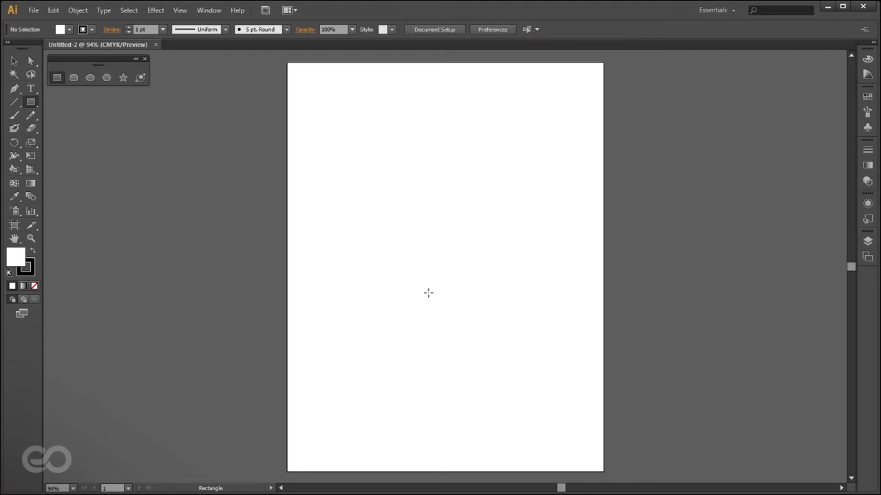
Draw a rectangle about 138 × 119 px near the artboard's upper left, then draw and remove a square about 119 px wide at the center.
left_click_drag(333, 143, 369, 174)
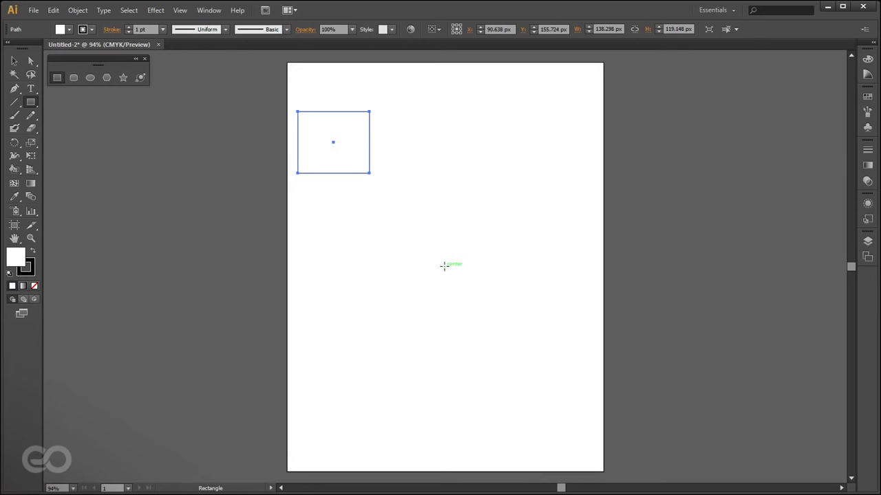
mouse_move(444, 265)
left_mouse_down()
mouse_move(535, 380)
mouse_move(555, 371)
mouse_move(459, 279)
mouse_move(535, 388)
mouse_move(509, 293)
mouse_move(488, 299)
left_mouse_up()
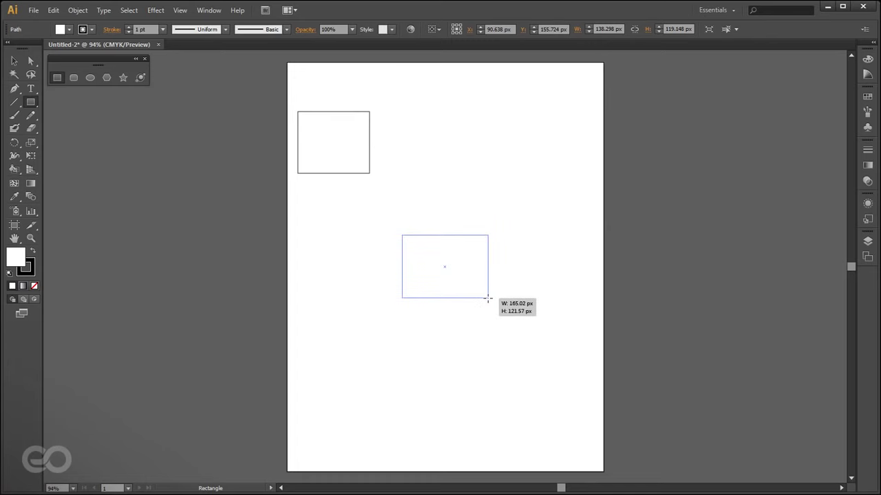
mouse_move(488, 298)
left_mouse_down()
mouse_move(496, 314)
mouse_move(525, 292)
mouse_move(460, 265)
mouse_move(470, 355)
mouse_move(431, 286)
mouse_move(479, 300)
mouse_move(511, 335)
mouse_move(482, 305)
mouse_move(489, 300)
mouse_move(503, 324)
mouse_move(444, 342)
mouse_move(476, 301)
mouse_move(483, 313)
mouse_move(466, 294)
mouse_move(476, 307)
mouse_move(476, 298)
left_mouse_up()
key("Delete")
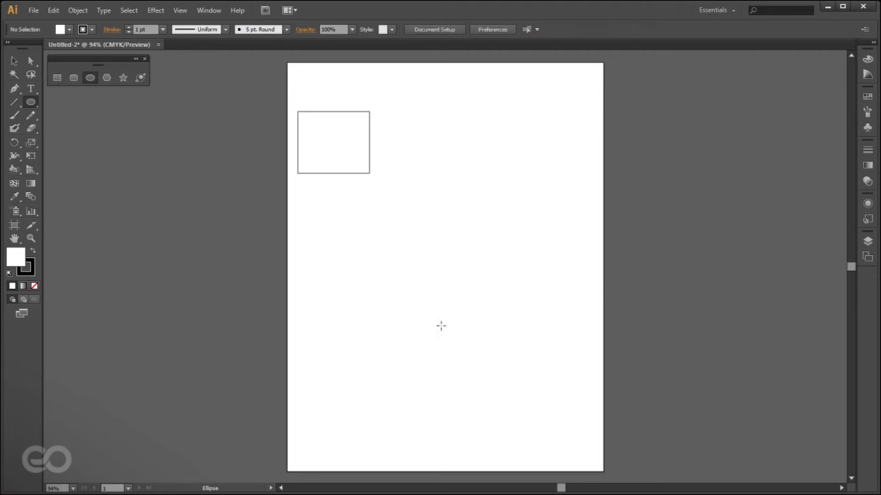
Draw a circle about 117 px in diameter below the rectangle, then undo it.
left_click_drag(353, 214, 382, 245)
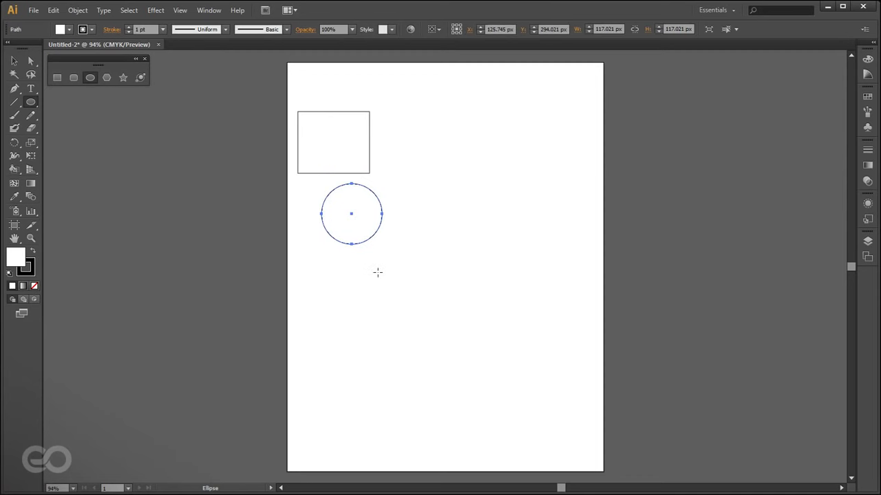
key("ctrl+z")
Paste the square back at the artboard's center, then delete all shapes.
key("ctrl+v")
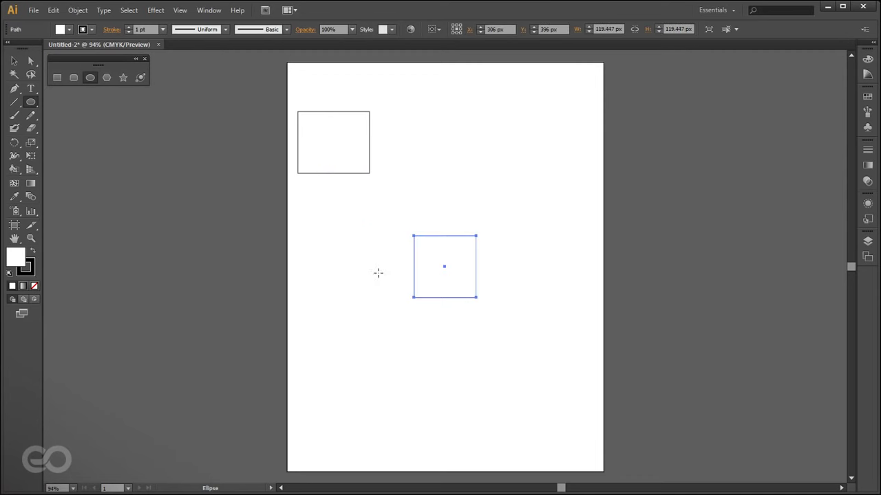
left_click(17, 61)
left_click_drag(291, 71, 529, 365)
key("Delete")
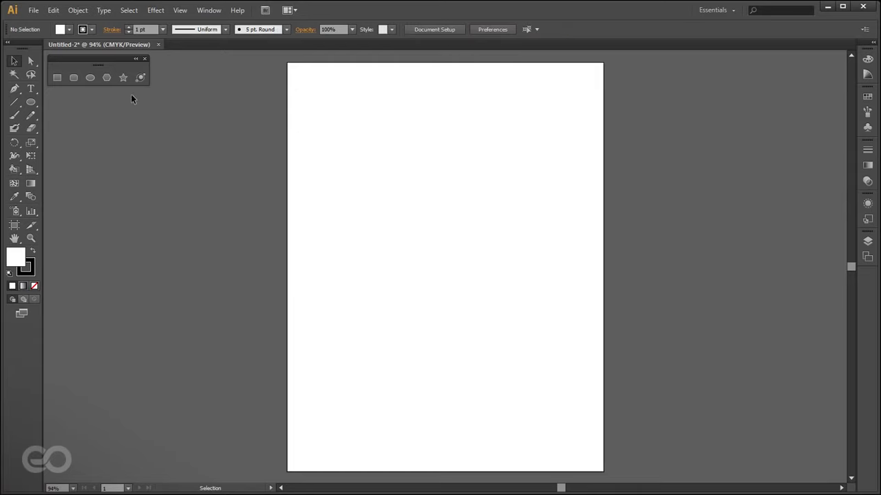
Start drawing a polygon near the artboard's upper left, raising and lowering its number of sides until it is a pentagon.
left_click(107, 77)
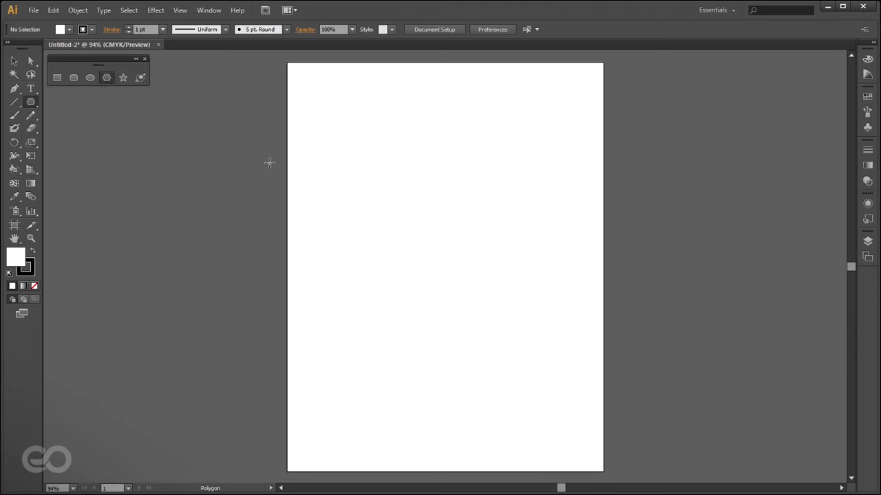
left_click_drag(369, 205, 358, 275)
key("Up")
key("Up")
key("Up")
key("Up")
key("Up")
key("Up")
key("Up")
key("Up")
key("Down")
key("Down")
key("Down")
key("Down")
key("Down")
key("Down")
key("Down")
key("Down")
key("Down")
key("Down")
key("Down")
key("Up")
key("Up")
key("Up")
key("Up")
key("Up")
key("Down")
key("Down")
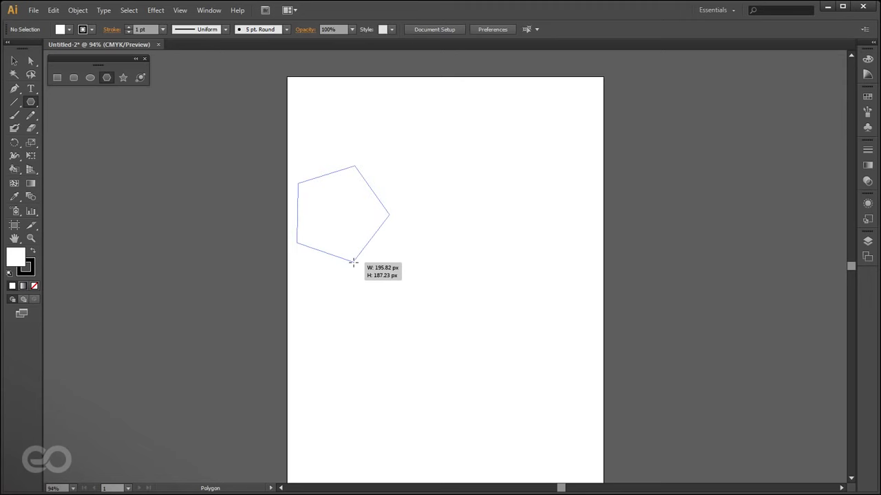
Finish the polygon as an upright triangle about 233 × 202 px, then undo it.
left_click_drag(353, 262, 383, 250)
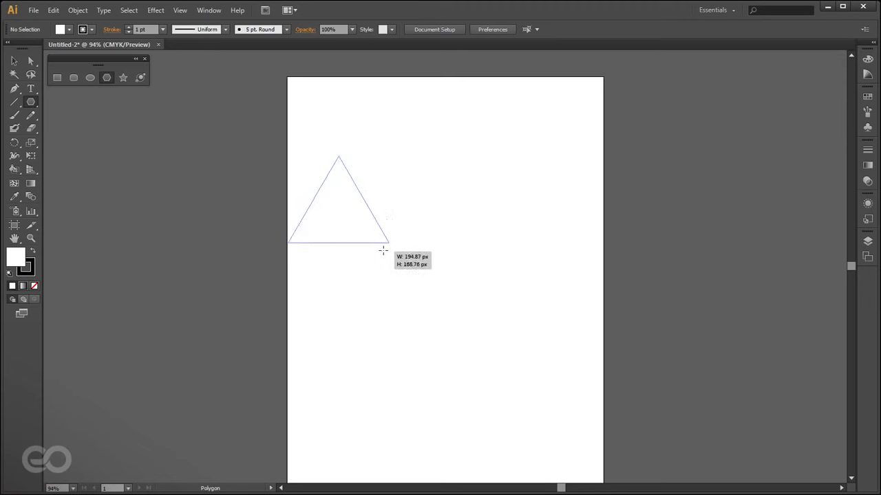
left_click_drag(334, 192, 342, 265)
left_click_drag(381, 239, 337, 145)
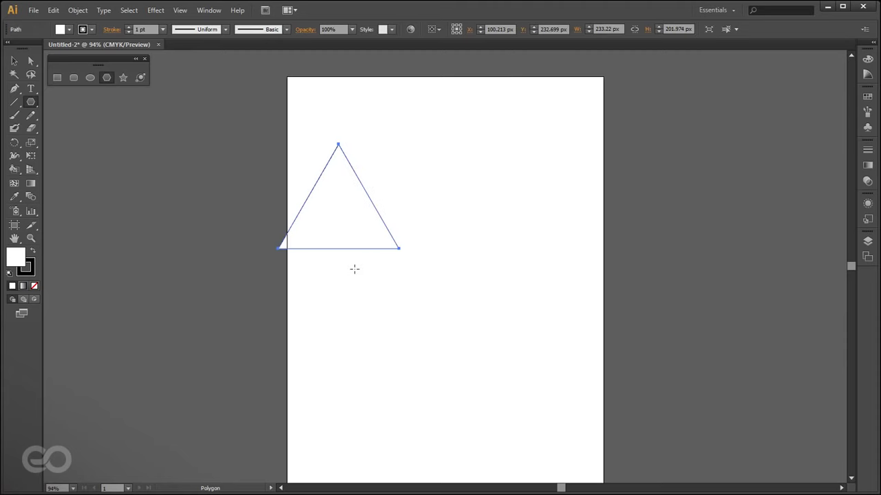
key("ctrl+z")
Draw a star near the middle of the artboard, reduce its number of points, then undo it.
left_click_drag(392, 260, 461, 234)
key("Down")
key("Down")
key("ctrl+z")
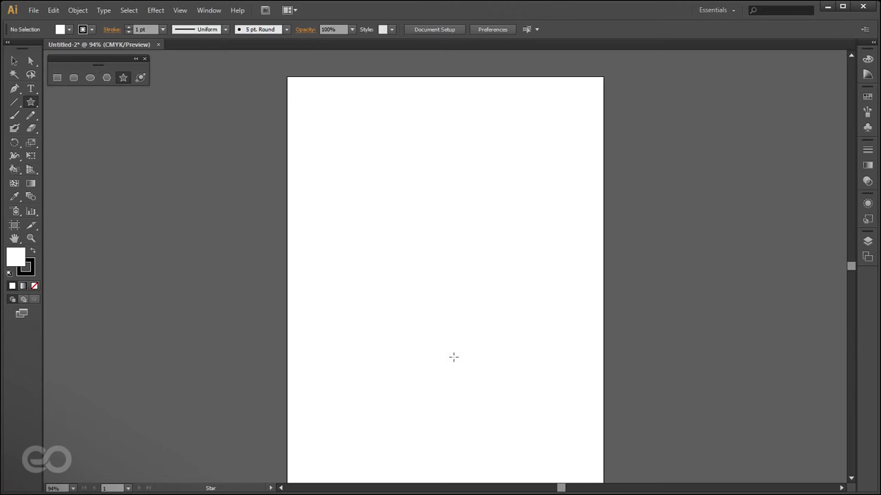
Draw a rounded rectangle about 199 × 217 px mid-artboard, raising and lowering its corner radius to leave slightly rounded corners.
left_click(79, 80)
left_click_drag(371, 245, 474, 357)
key("Up")
key("Up")
key("Up")
key("Up")
key("Up")
key("Up")
key("Up")
key("Up")
key("Down")
key("Down")
key("Down")
key("Down")
key("Down")
key("Down")
key("Down")
key("Down")
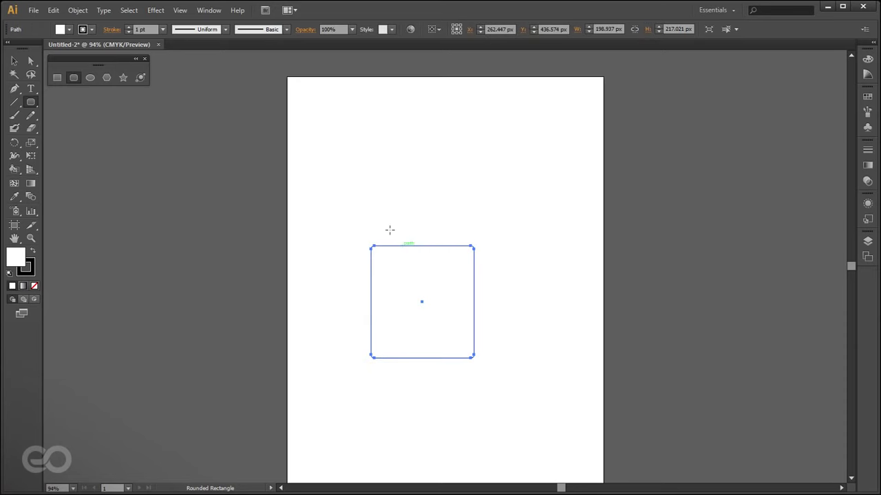
Draw a flare about 506 px wide near the artboard's upper-left corner, then delete it.
left_click(14, 61)
left_click(141, 78)
mouse_move(344, 154)
left_mouse_down()
mouse_move(359, 165)
mouse_move(336, 141)
left_mouse_up()
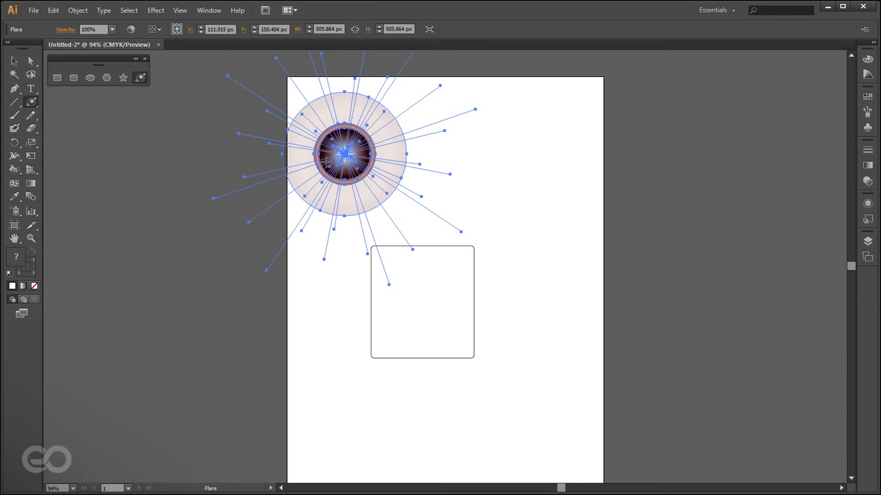
key("Delete")
Delete the rounded rectangle from the artboard.
left_click(15, 61)
left_click(447, 251)
key("Delete")
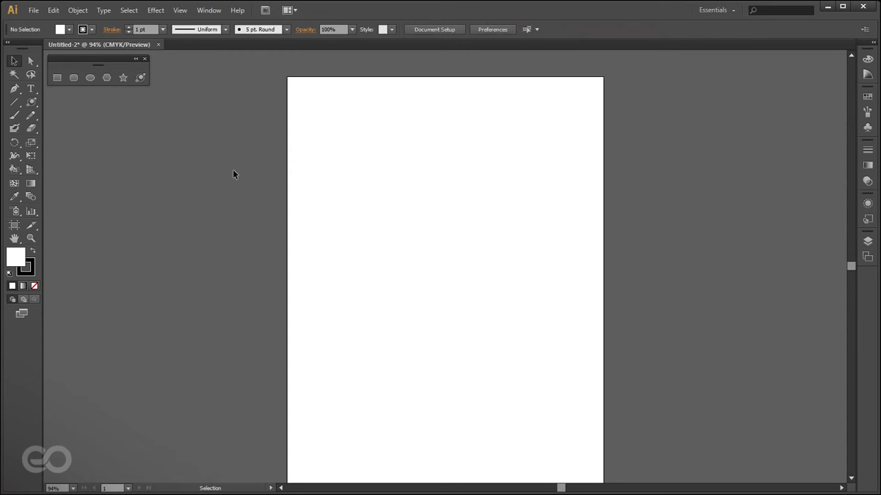
Draw two overlapping upright ellipses, the second about 163 × 223 px, and move the second one clear to the right of the first.
left_click(89, 78)
left_click_drag(338, 153, 402, 248)
left_click_drag(370, 208, 453, 324)
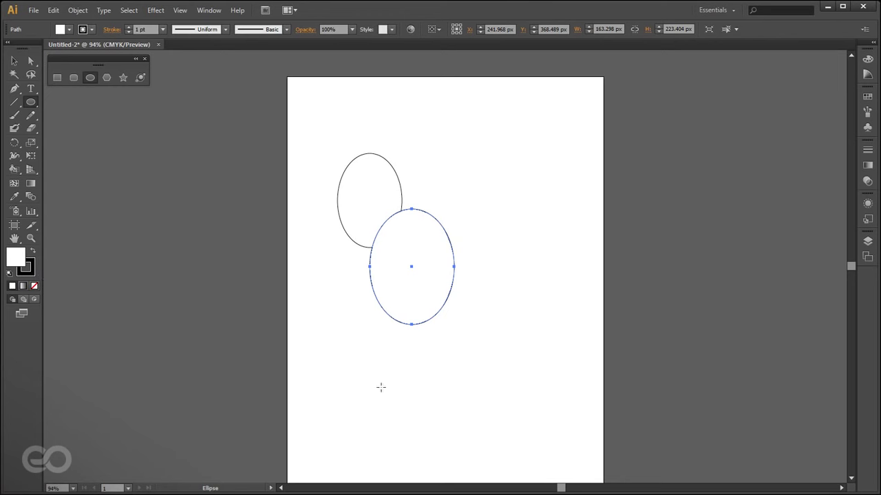
left_click(22, 62)
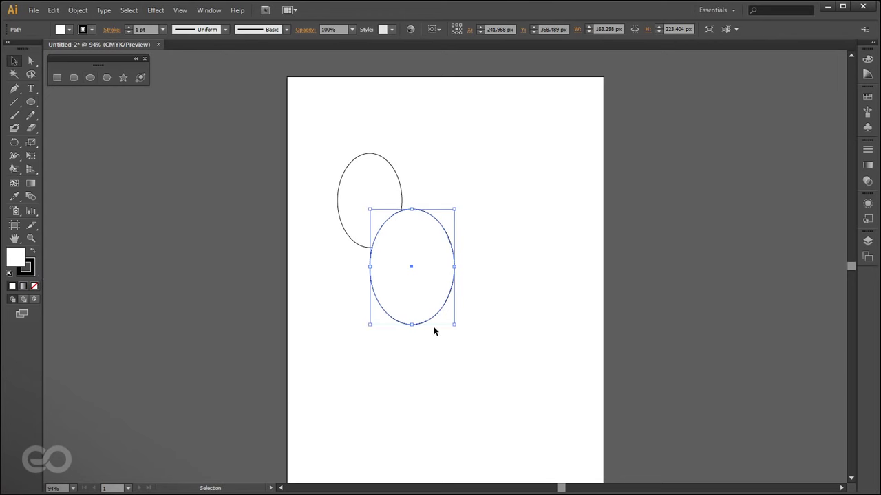
left_click_drag(395, 286, 463, 243)
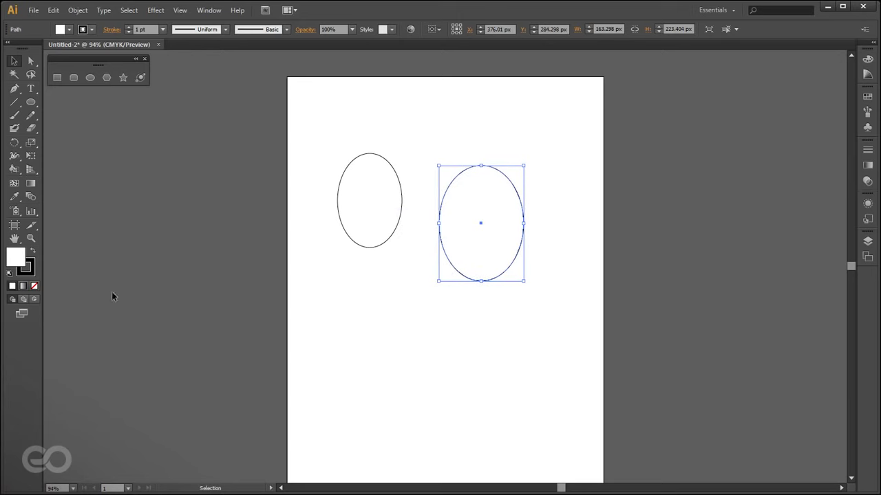
Set the larger ellipse's fill color to red D34040.
left_click(26, 271)
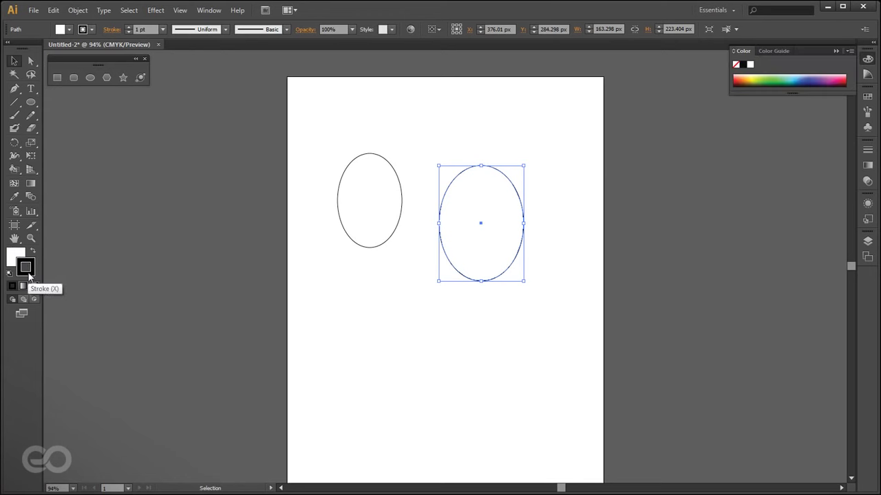
left_click(10, 256)
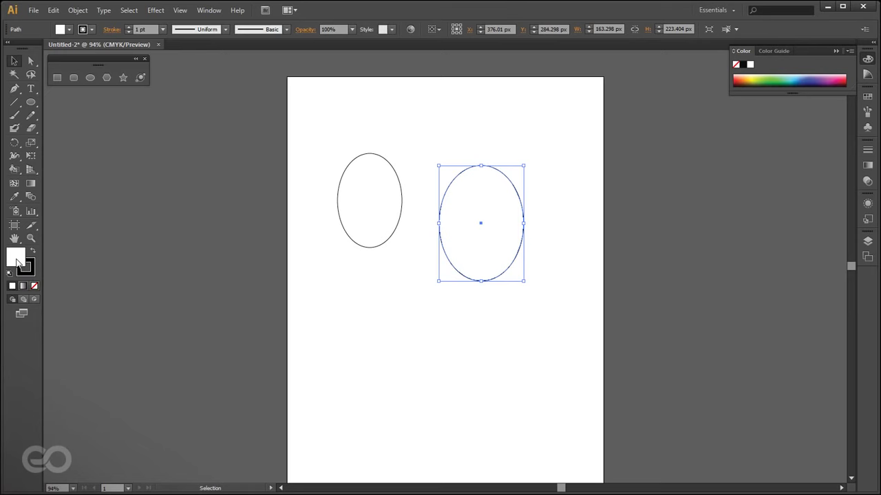
double_click(19, 262)
left_click_drag(403, 153, 213, 160)
left_click_drag(205, 281, 211, 205)
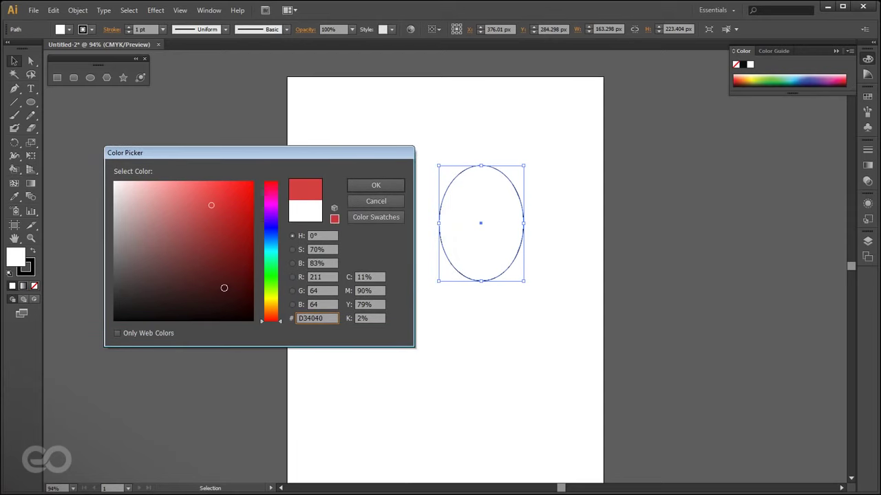
left_click(372, 185)
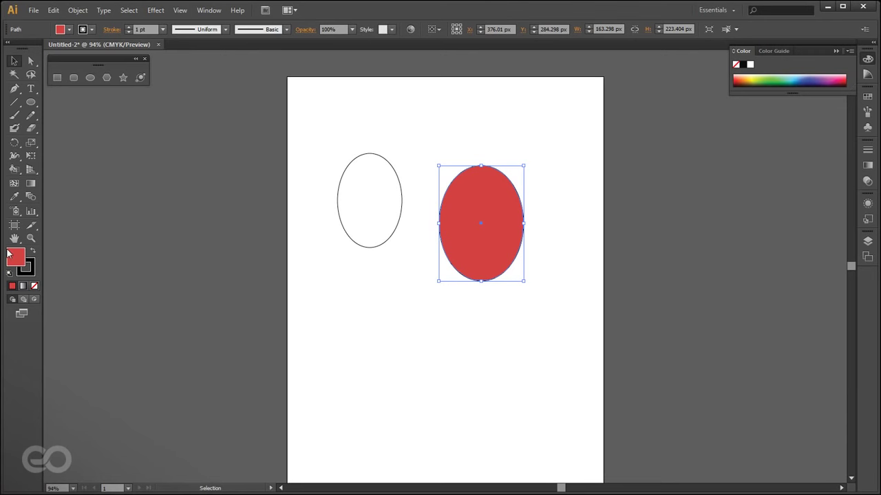
Set the red ellipse's stroke color to pink FF85A8 and deselect it.
key("x")
double_click(28, 270)
left_click_drag(193, 241, 181, 178)
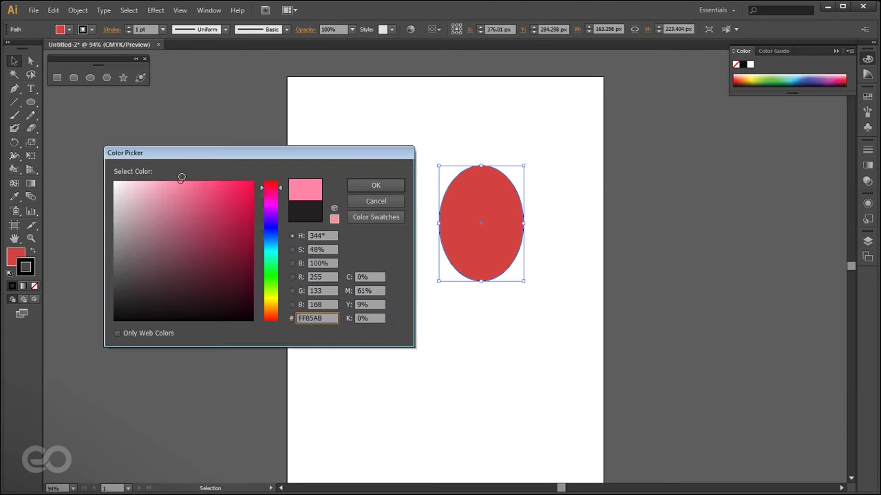
left_click(367, 186)
left_click(442, 326)
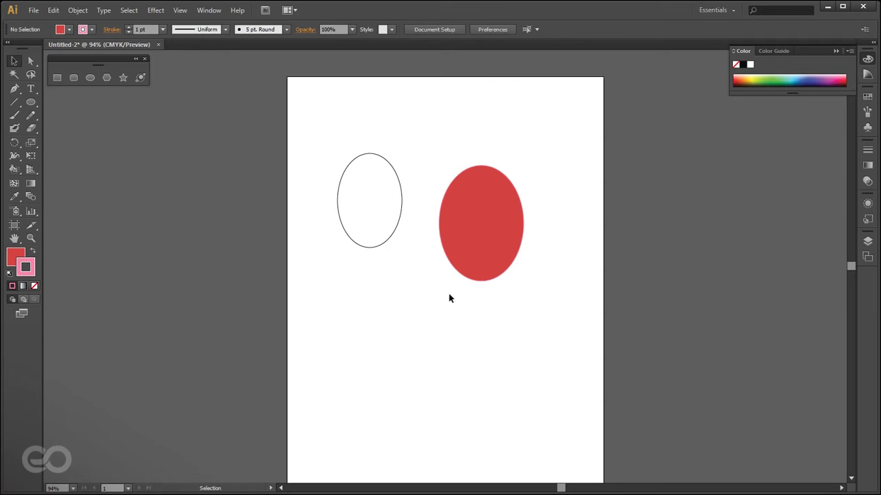
Change the red ellipse's stroke color to a strong violet-blue and deselect it.
left_click(459, 256)
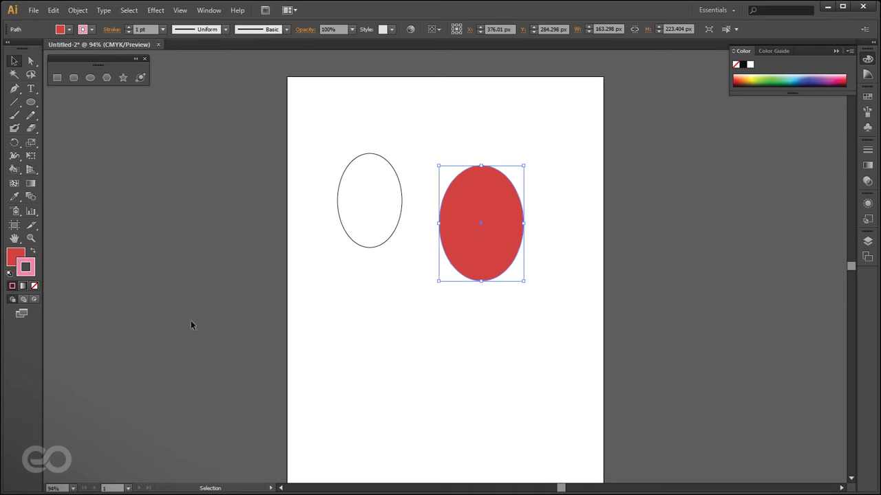
double_click(25, 274)
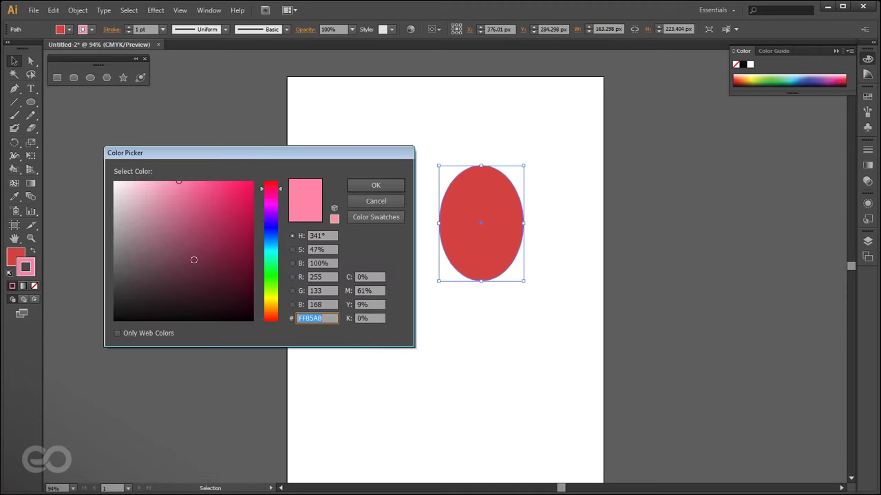
left_click(269, 222)
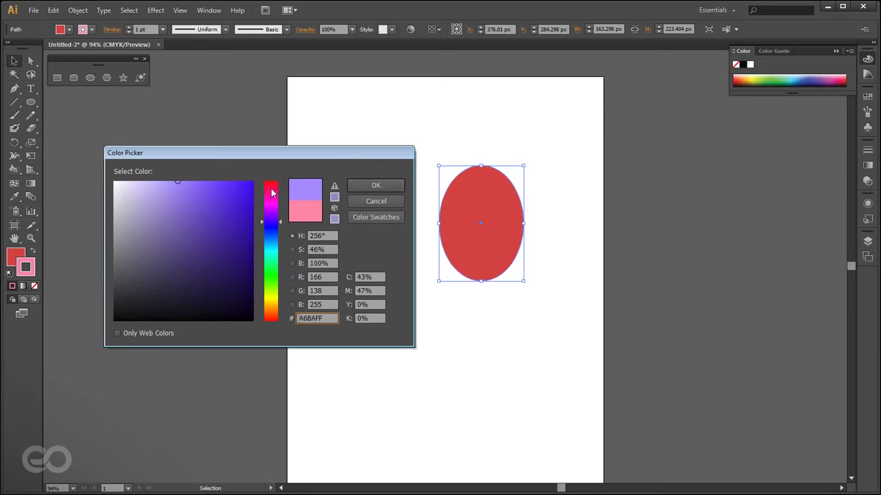
left_click_drag(244, 187, 262, 177)
left_click(376, 186)
left_click(487, 314)
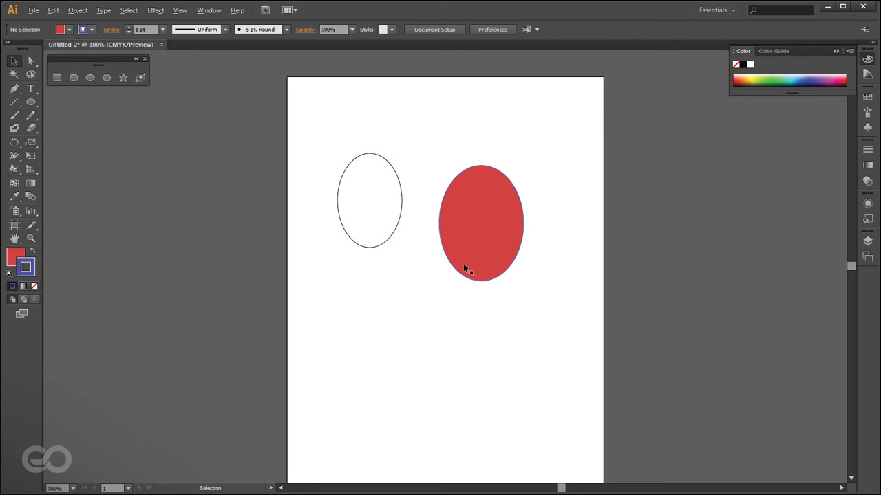
Examine the red ellipse's blue stroke up close, then select the ellipse.
scroll(459, 265, "up", 7)
scroll(356, 285, "up", 4)
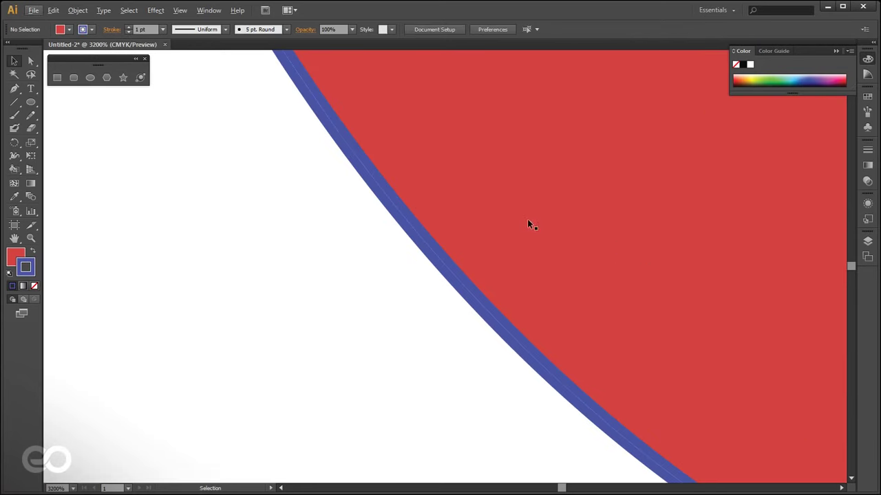
scroll(261, 350, "down", 7)
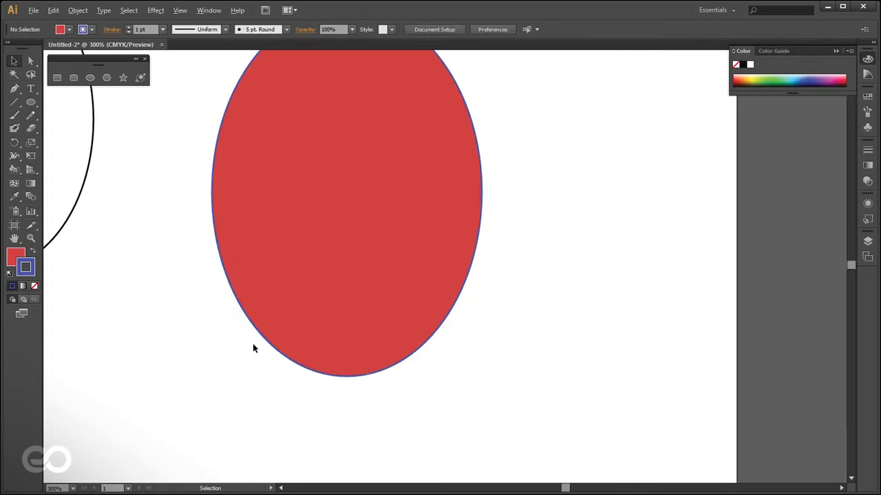
scroll(354, 351, "down", 2)
scroll(278, 389, "up", 1)
left_click(336, 265)
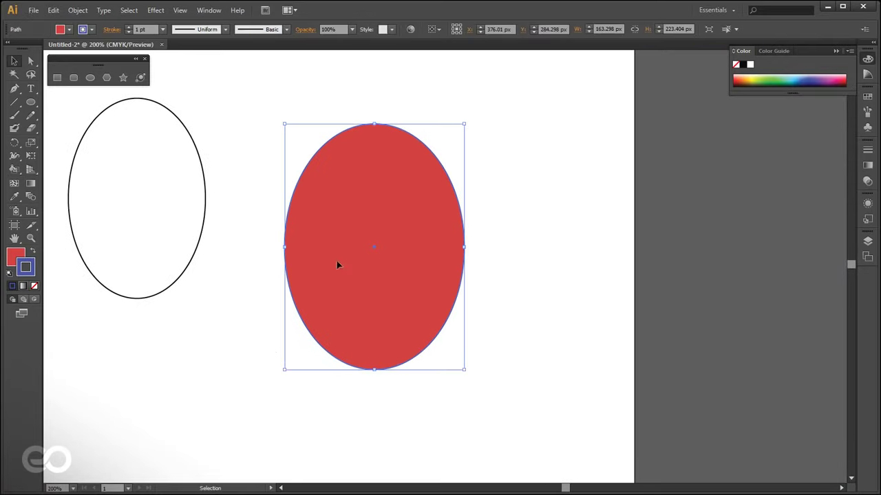
Swap the larger ellipse's fill and stroke colors back and forth several times.
left_click(34, 253)
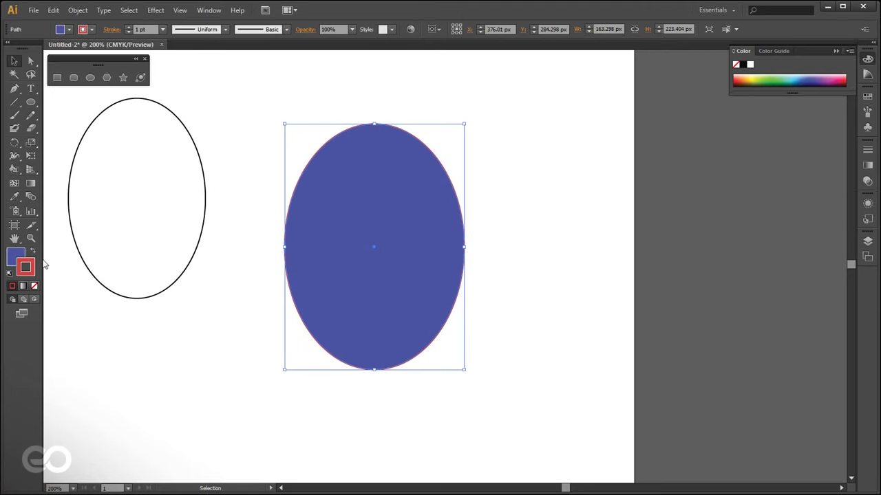
left_click(17, 257)
scroll(299, 333, "up", 5)
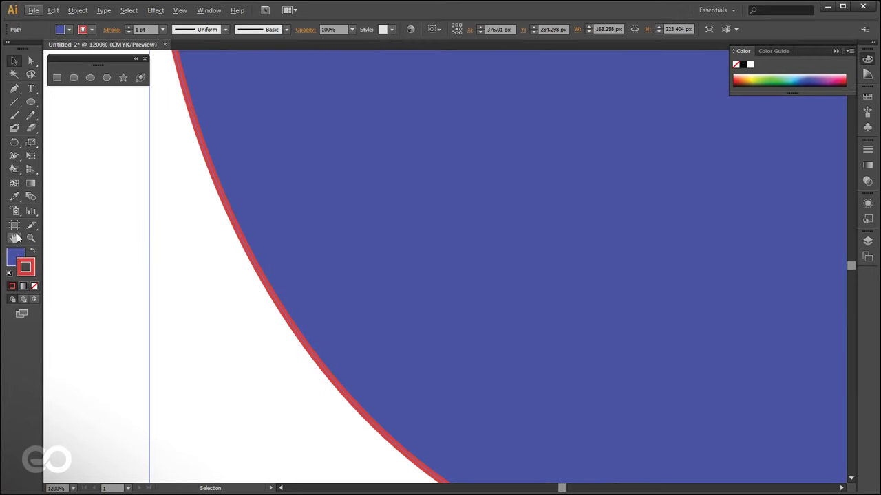
left_click(33, 253)
left_click(33, 253)
left_click(34, 253)
left_click(33, 254)
Reset the larger ellipse to the default white fill and black stroke, and deselect it.
left_click(9, 276)
key("ctrl+0")
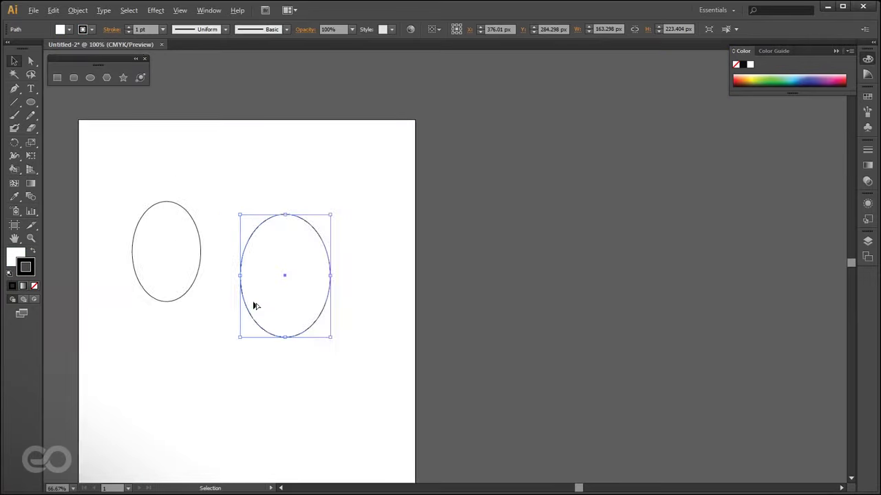
scroll(253, 302, "up", 2)
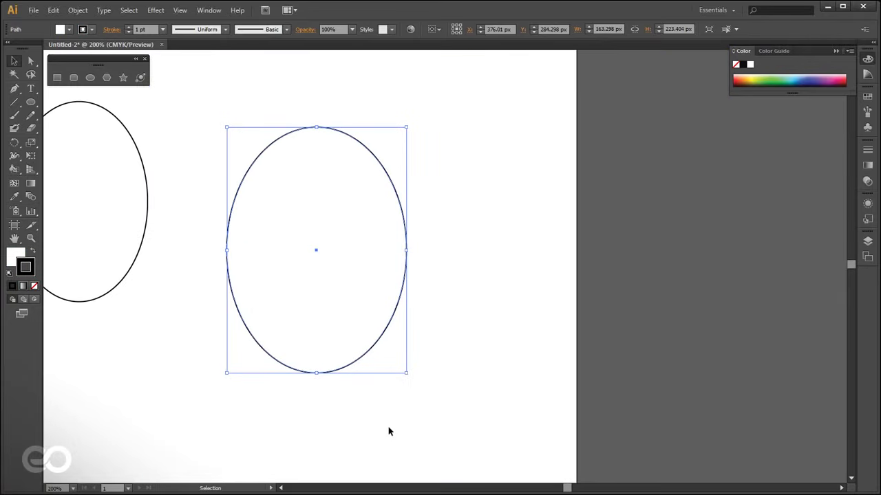
scroll(388, 431, "down", 1)
scroll(297, 420, "up", 1)
left_click(351, 411)
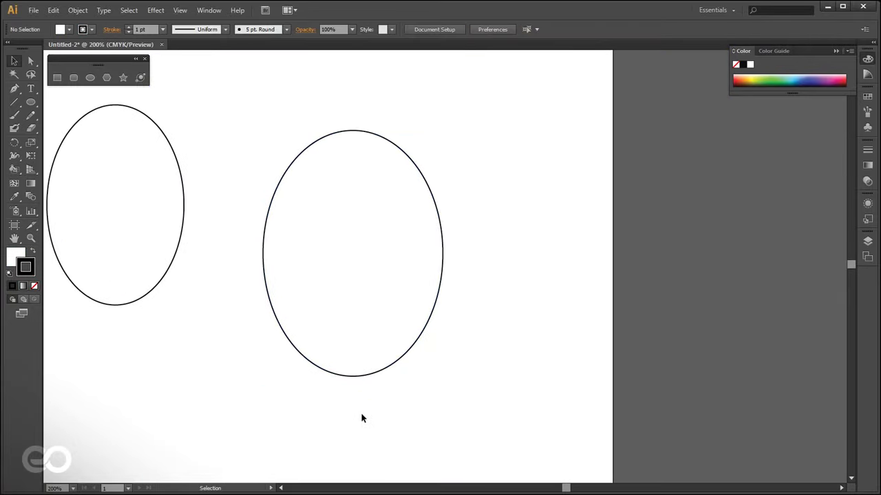
Remove the larger ellipse's stroke by setting it to None, and deselect the ellipse.
left_click(342, 375)
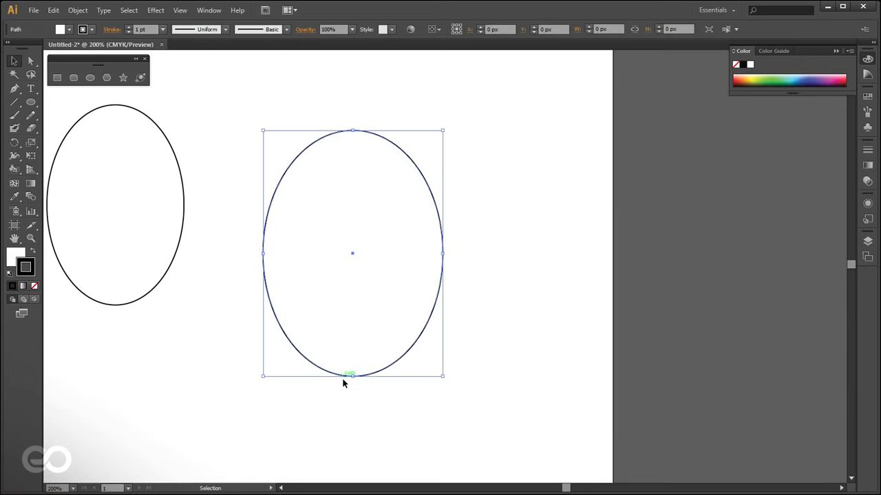
scroll(346, 395, "up", 2)
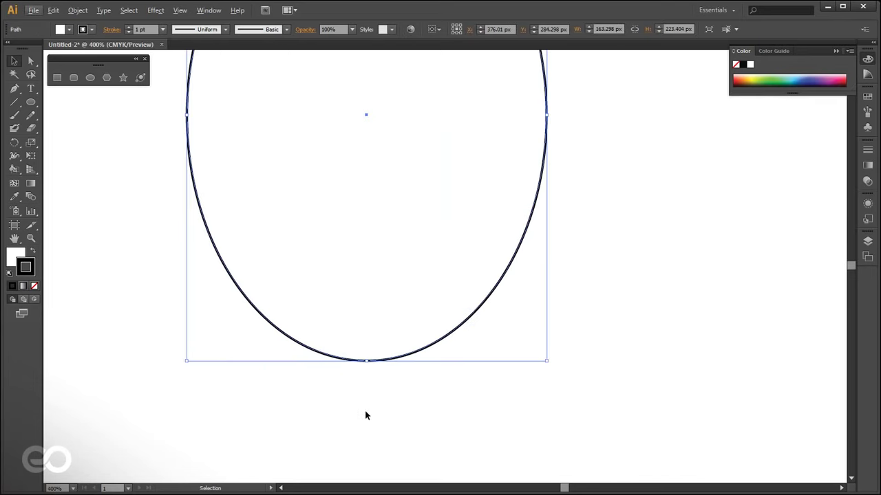
scroll(396, 441, "down", 1)
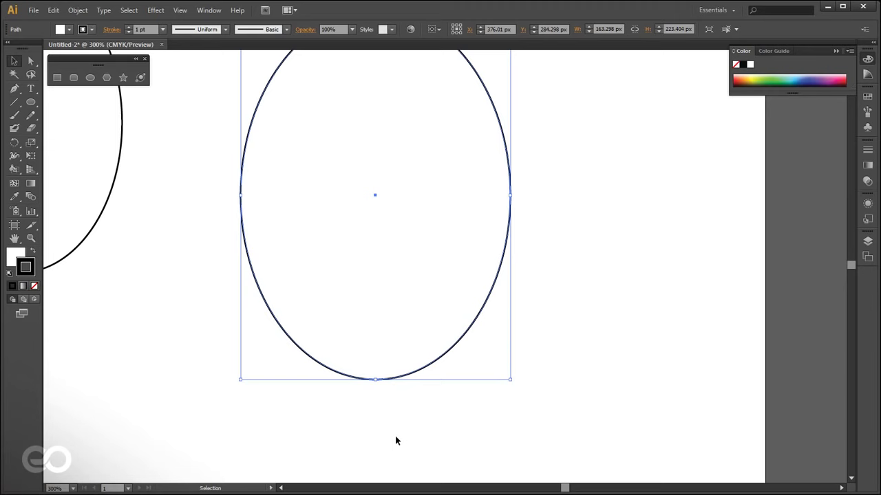
left_click(9, 259)
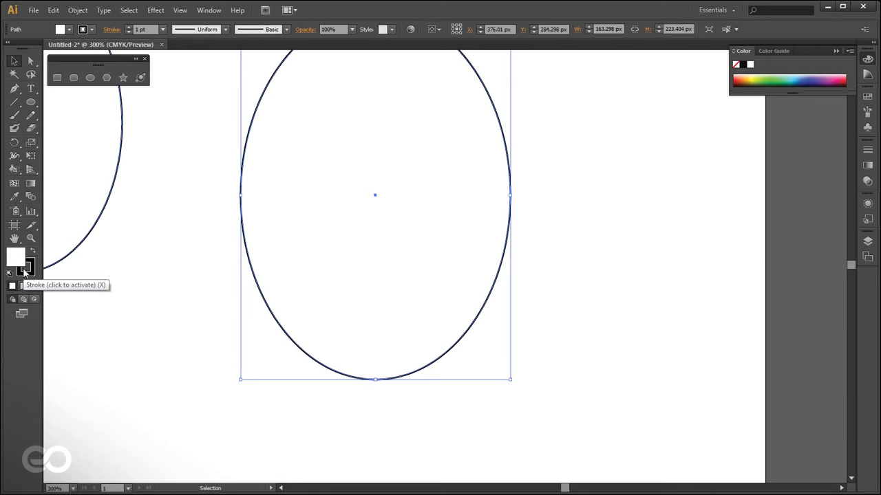
left_click(26, 270)
left_click(27, 267)
left_click(30, 273)
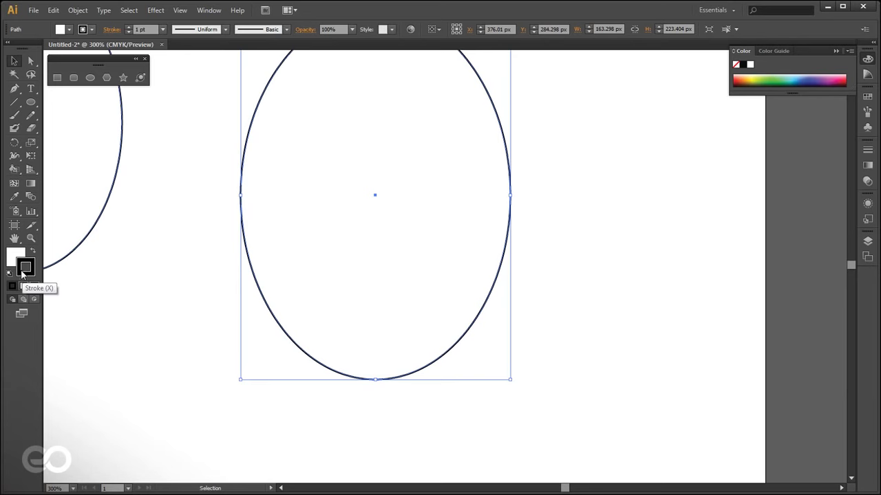
left_click(35, 288)
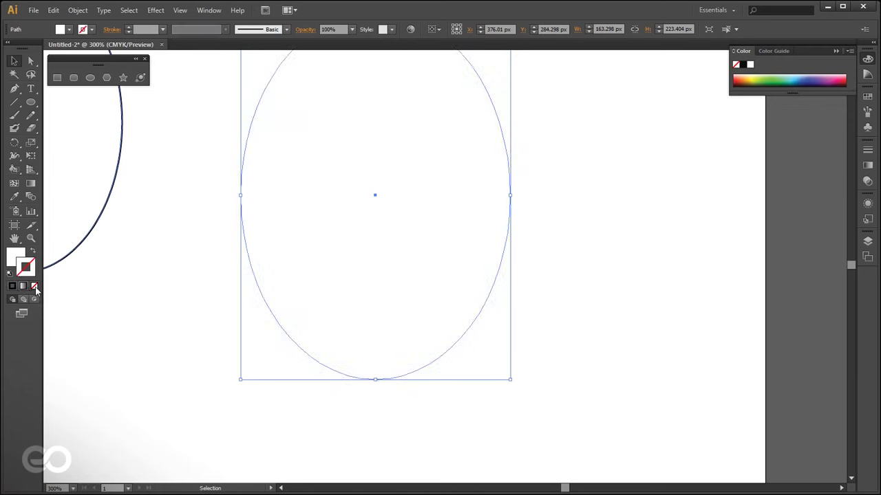
left_click(292, 424)
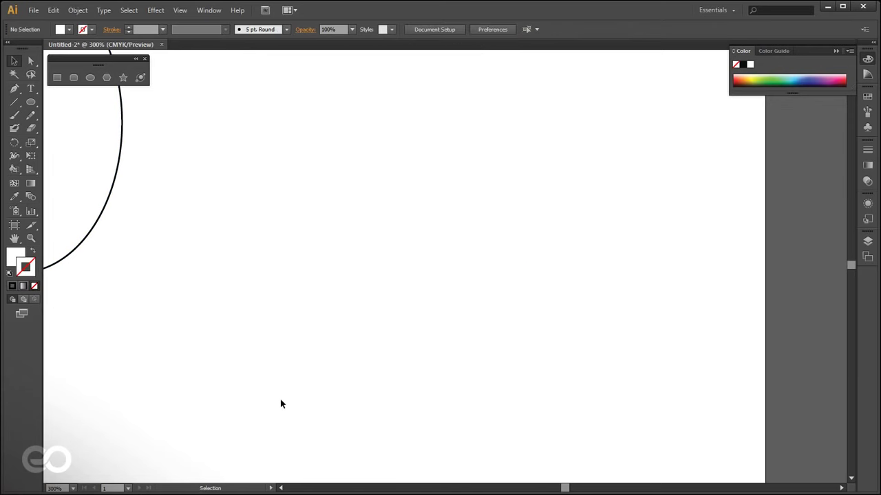
Move the strokeless white ellipse so that it partly overlaps the smaller ellipse.
left_click(339, 321)
scroll(441, 430, "down", 2)
left_click_drag(416, 372, 298, 354)
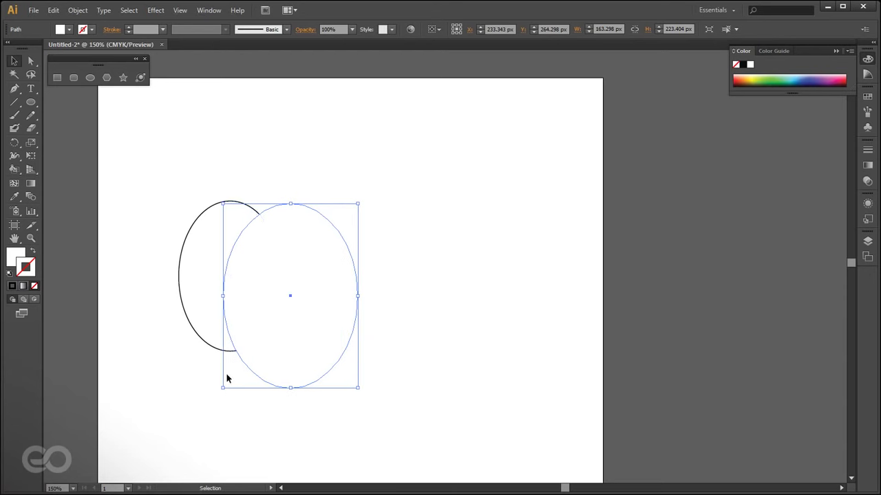
Fill the smaller ellipse with a crimson color from the Color Picker and deselect it.
left_click(210, 275)
left_click(8, 256)
double_click(12, 263)
left_click_drag(208, 195, 375, 180)
left_click(245, 197)
left_click(392, 188)
left_click(411, 385)
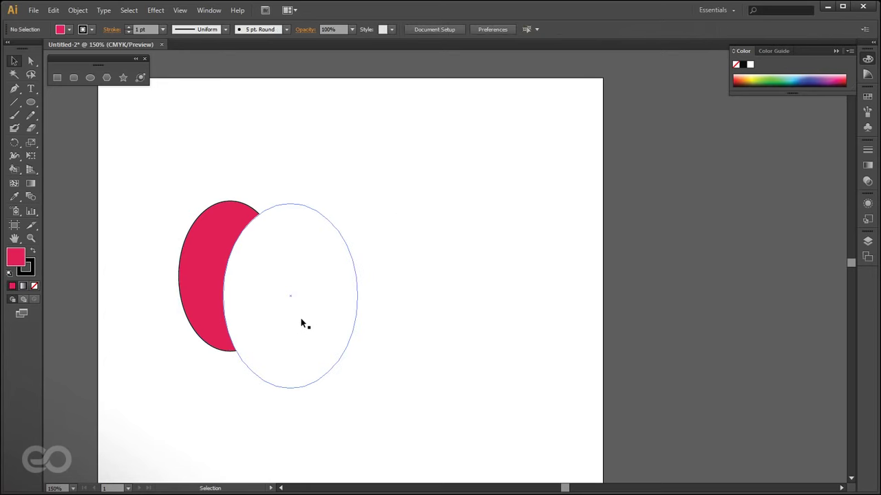
Give the larger ellipse a black stroke, set its fill to None, and deselect it.
left_click(306, 268)
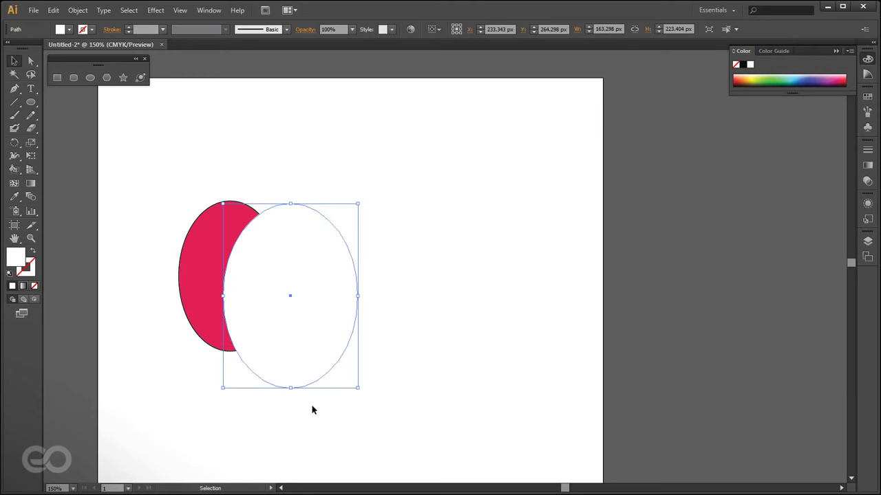
left_click(30, 266)
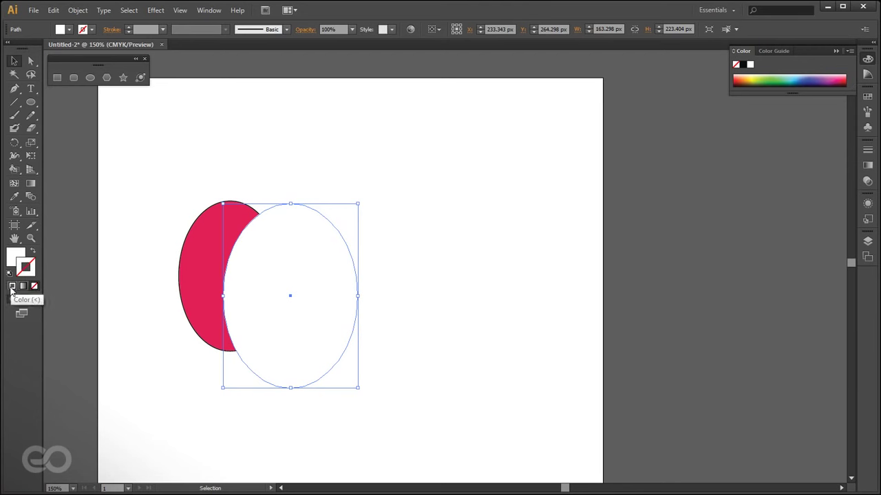
left_click(12, 285)
double_click(26, 267)
mouse_move(231, 218)
left_mouse_down()
mouse_move(188, 309)
mouse_move(114, 320)
left_mouse_up()
left_click(388, 184)
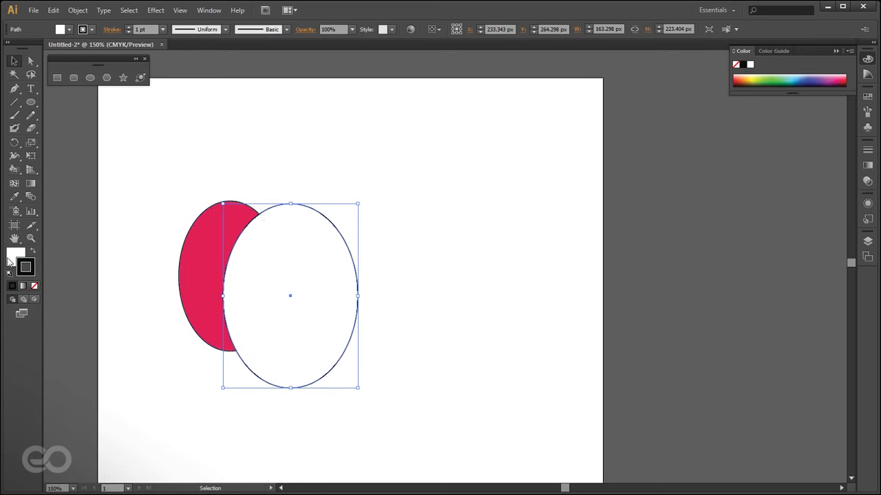
left_click(34, 286)
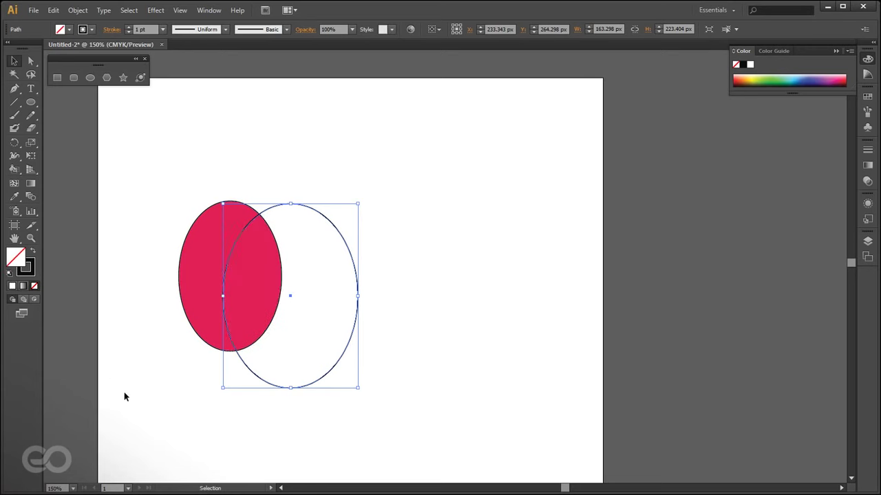
left_click(165, 423)
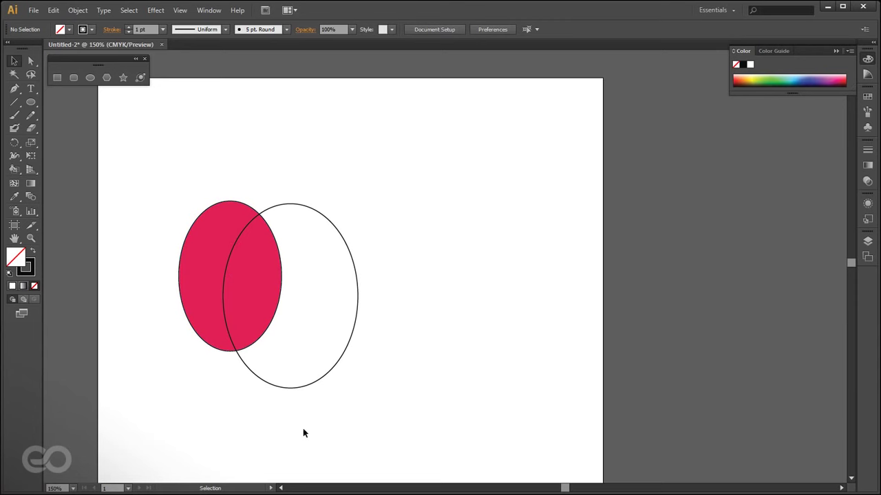
Fill the larger ellipse with the linear white-to-black gradient and move it up and right, clear of the crimson ellipse.
left_click(292, 390)
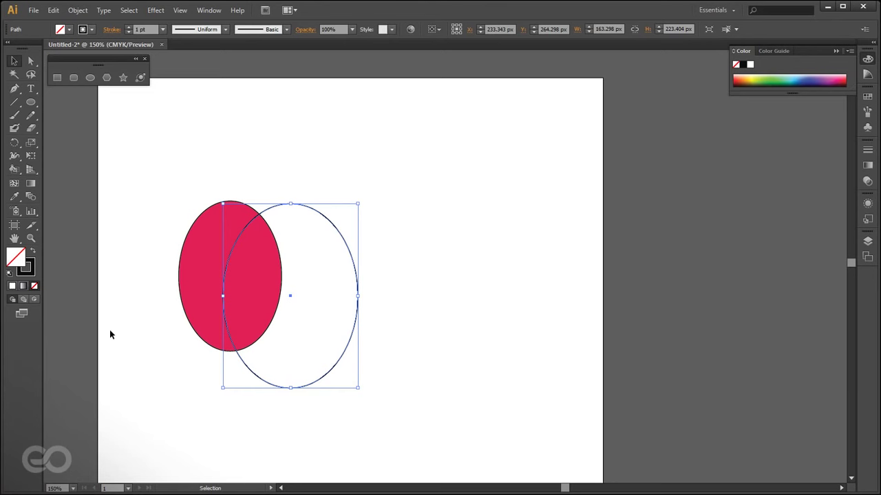
left_click(23, 286)
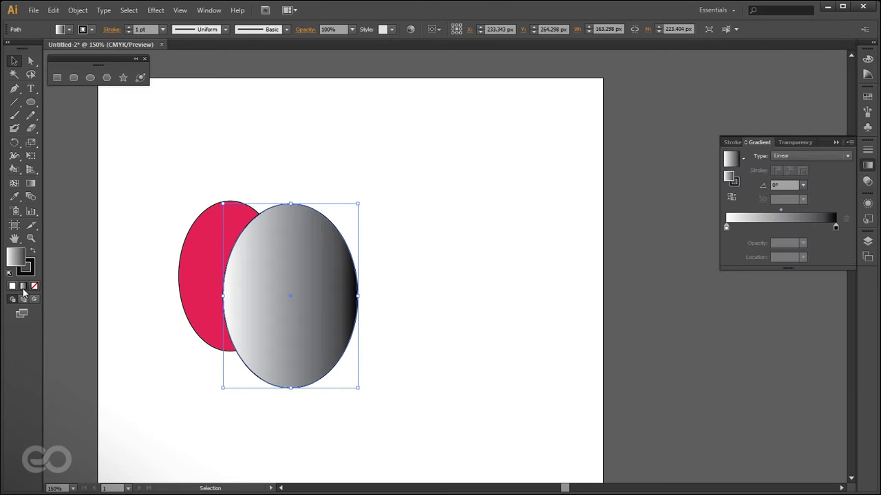
left_click_drag(293, 357, 354, 286)
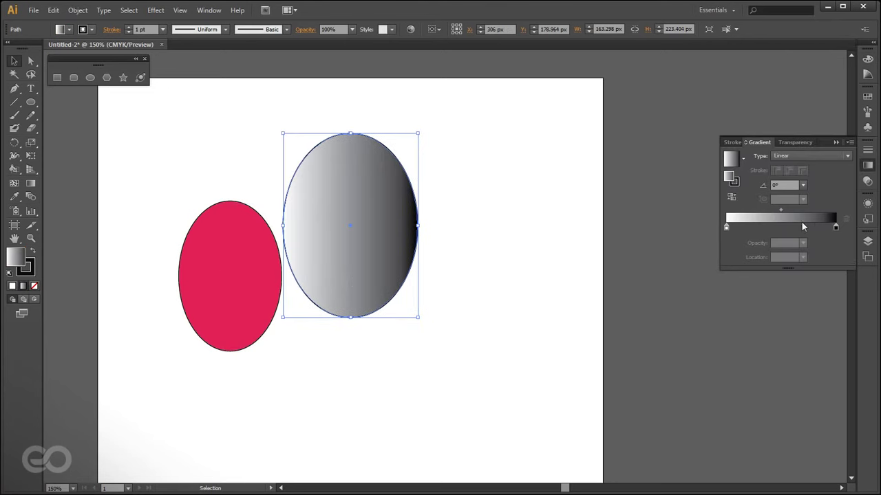
Try the Radial gradient type on the larger ellipse and return it to Linear.
left_click(803, 155)
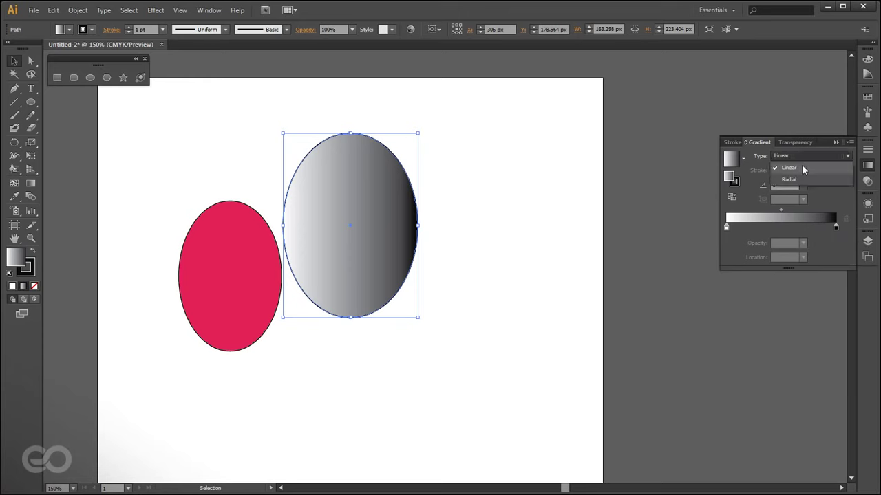
left_click(802, 178)
left_click(800, 158)
left_click(798, 168)
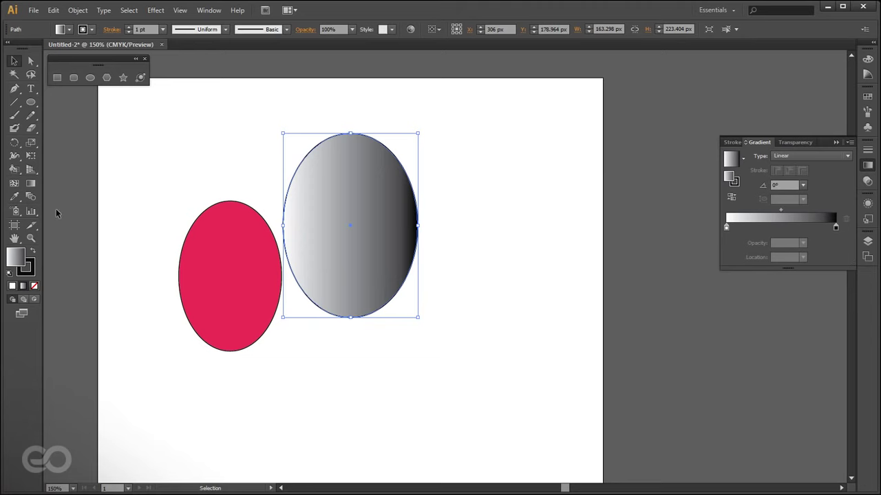
Redraw the larger ellipse's gradient diagonally near its center with the Gradient tool, at about -59.5°.
left_click(30, 183)
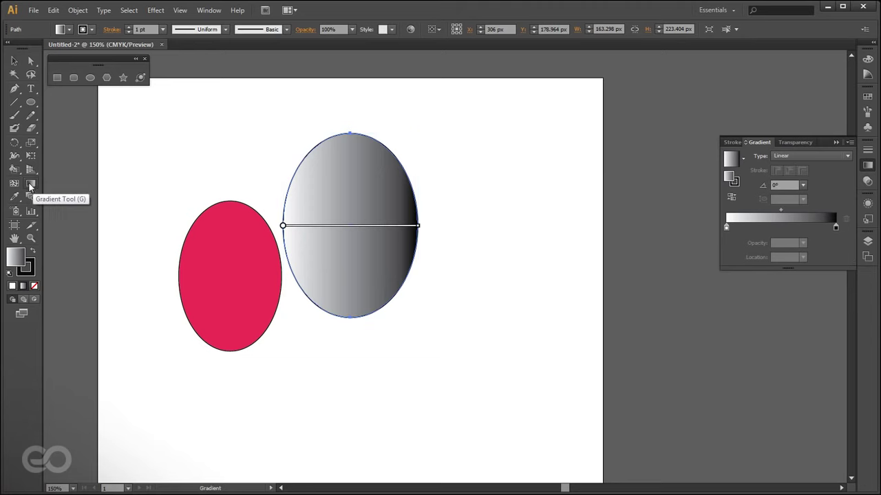
mouse_move(327, 226)
left_mouse_down()
mouse_move(358, 226)
mouse_move(373, 263)
left_mouse_up()
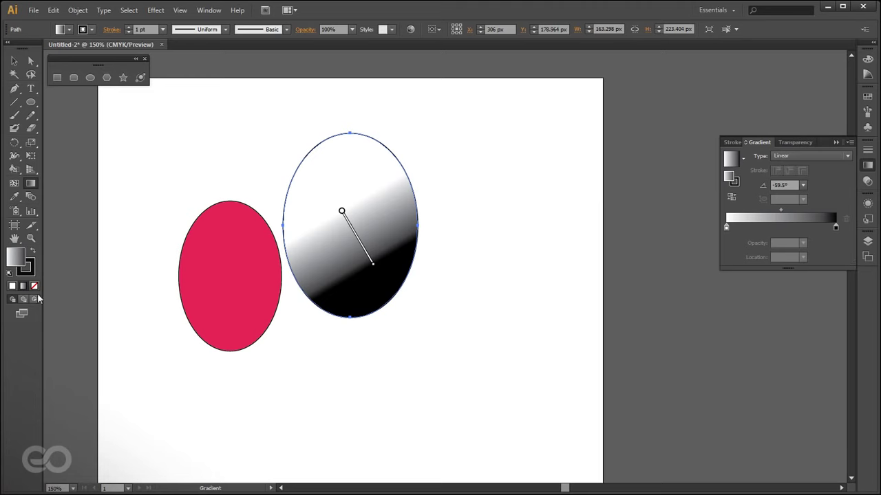
Set the larger ellipse's fill to solid white and deselect it with the Selection tool.
left_click(11, 287)
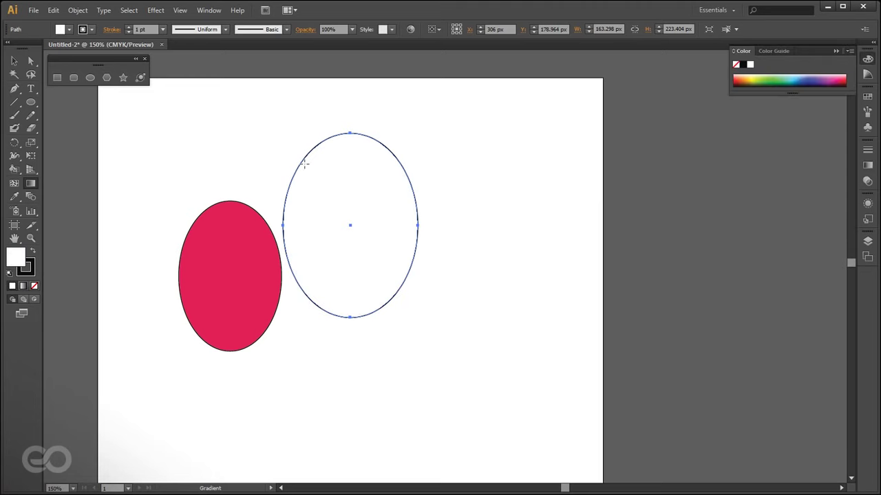
left_click(14, 60)
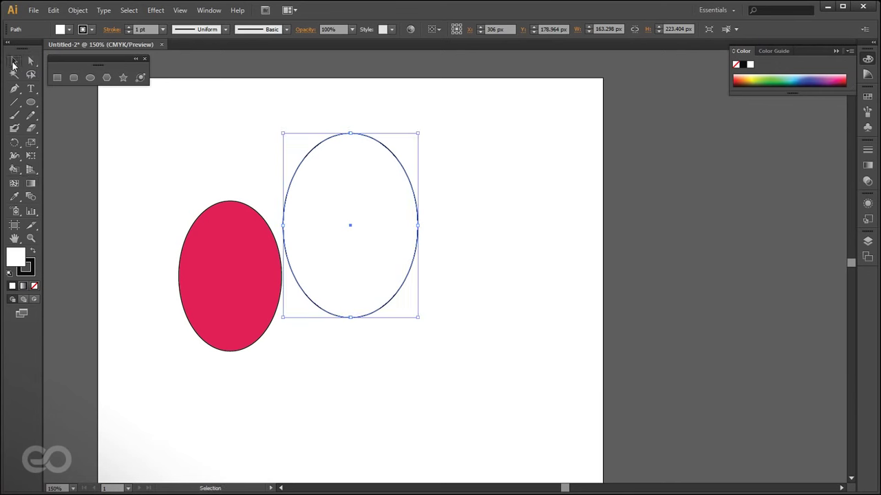
left_click(352, 388)
Change the smaller ellipse's fill to green and its stroke to blue.
left_click(256, 310)
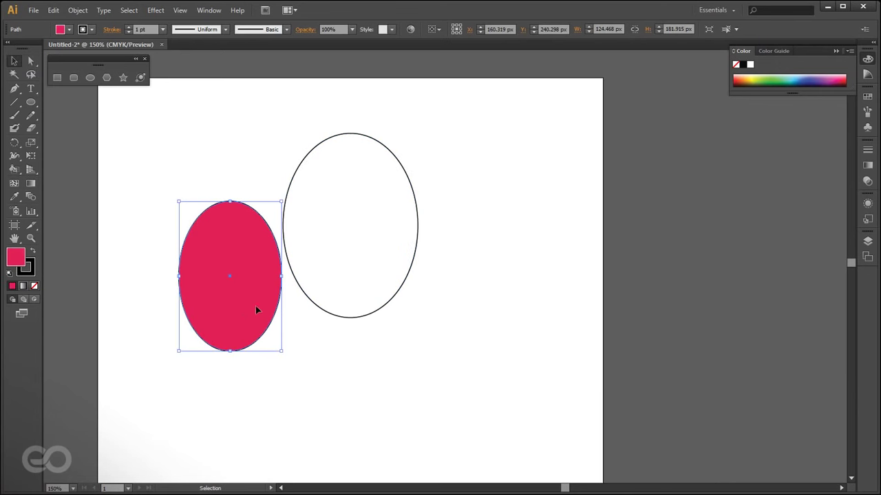
left_click(775, 78)
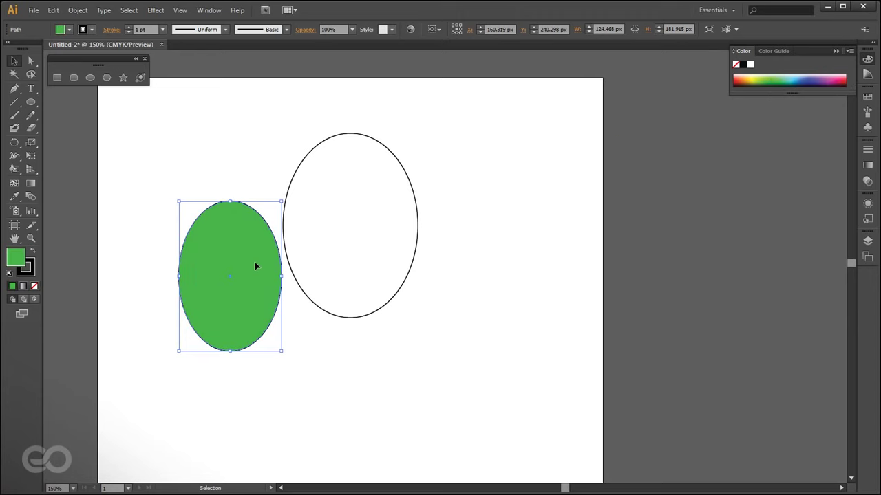
key("x")
left_click(806, 77)
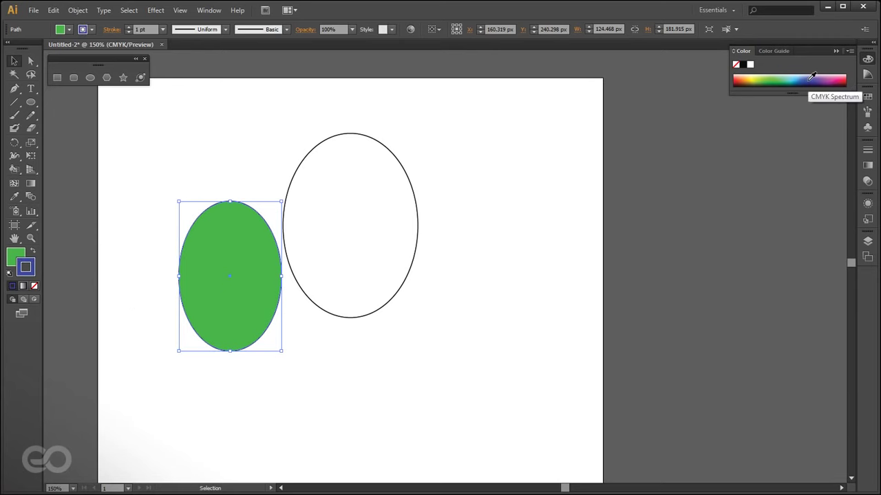
Try several spectrum colors on the green ellipse's stroke, settle on magenta, and make the fill active.
scroll(250, 350, "up", 7)
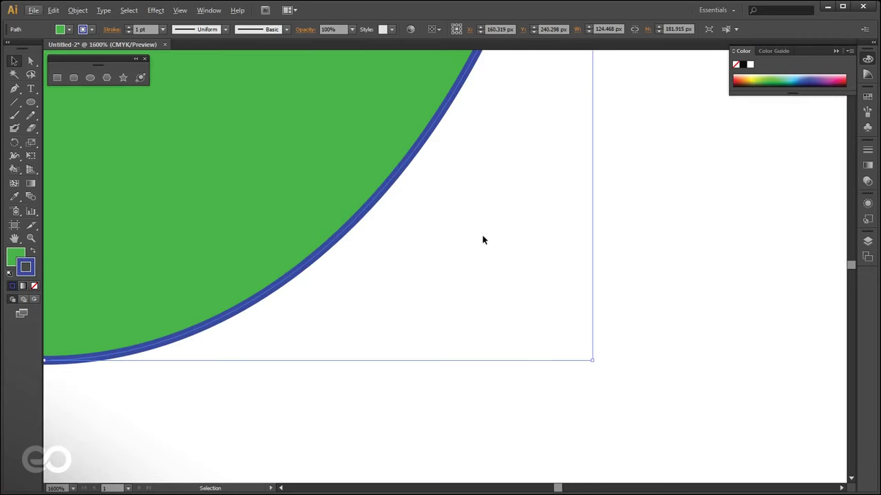
left_click(741, 81)
left_click(759, 81)
left_click(783, 81)
left_click(807, 80)
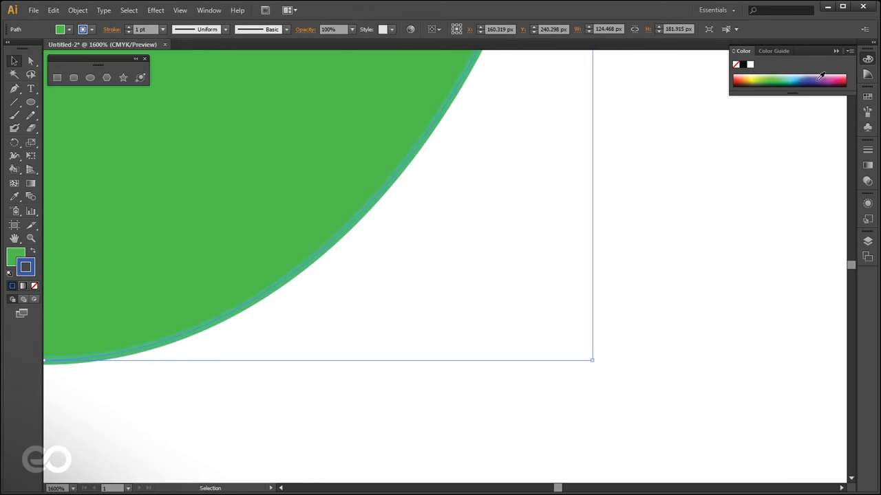
left_click(835, 80)
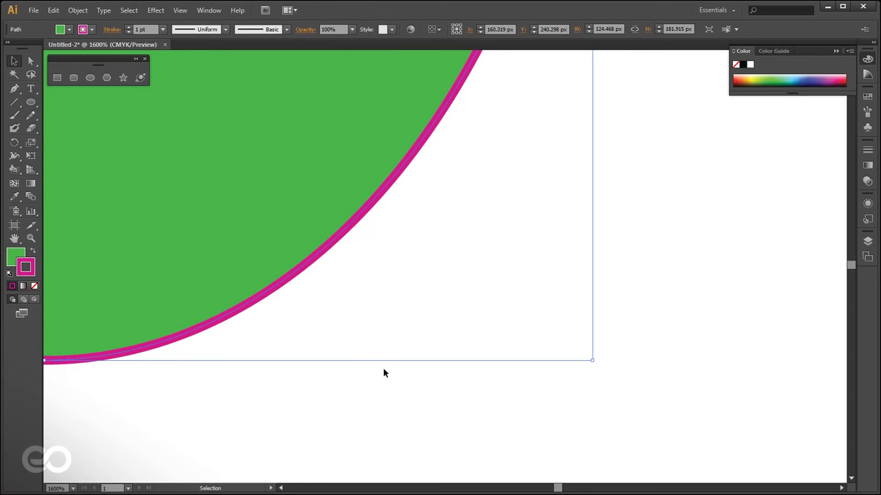
key("x")
scroll(447, 337, "down", 6)
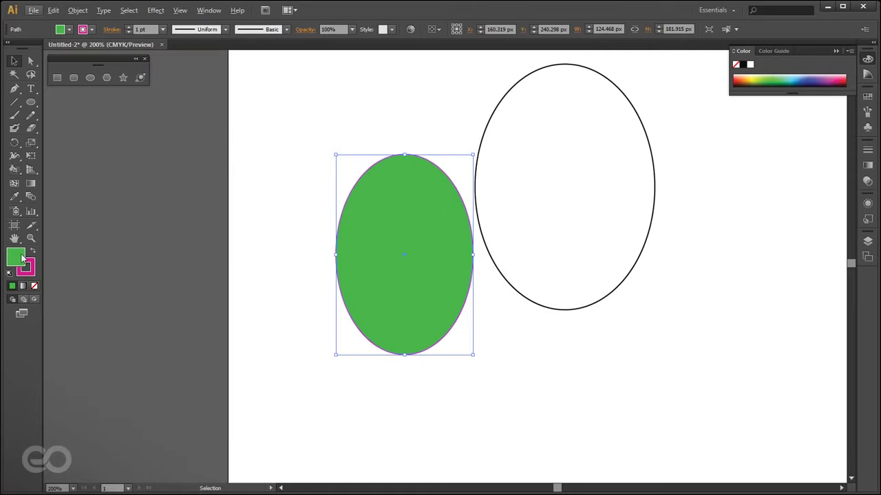
Make the green ellipse's stroke active, set its weight to 14 pt, and deselect the ellipse.
left_click(25, 273)
scroll(243, 314, "down", 2)
scroll(389, 310, "up", 1)
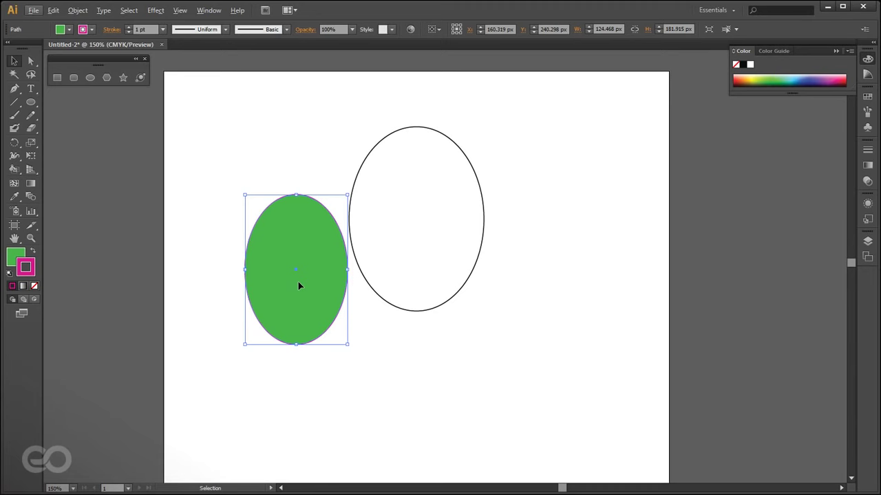
scroll(252, 255, "up", 2)
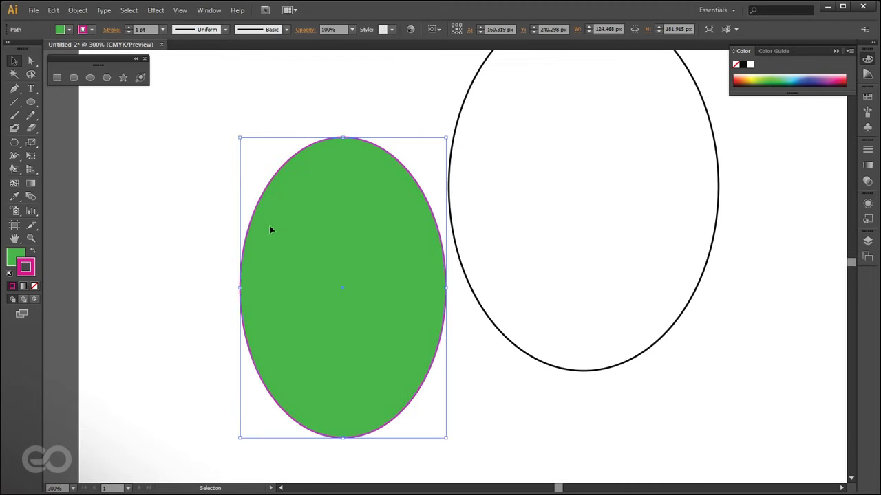
left_click(88, 30)
left_click(163, 30)
left_click(171, 205)
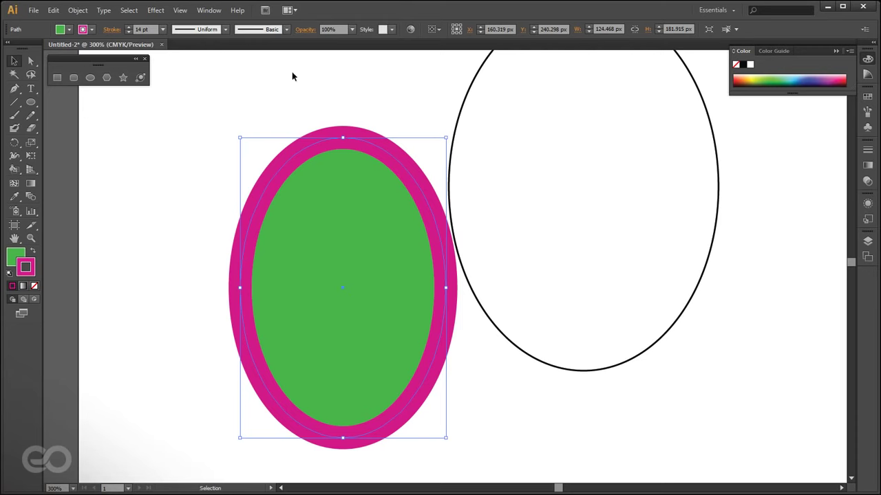
key("ctrl+minus")
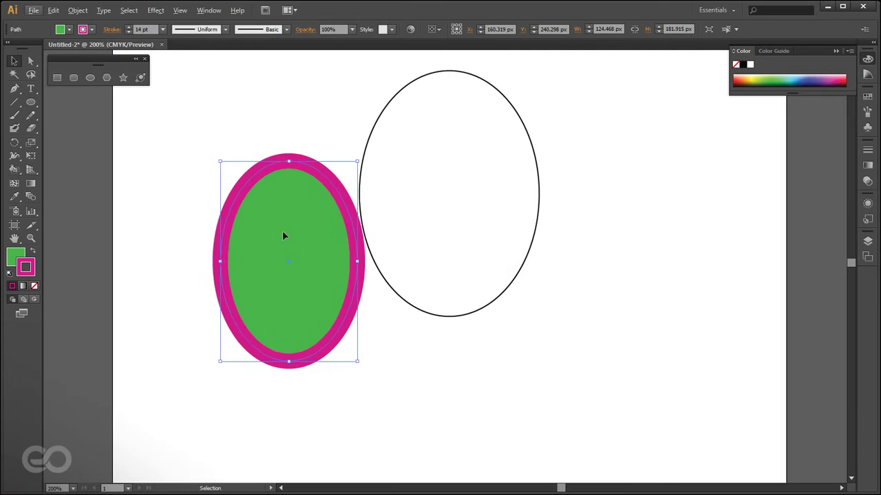
left_click(406, 381)
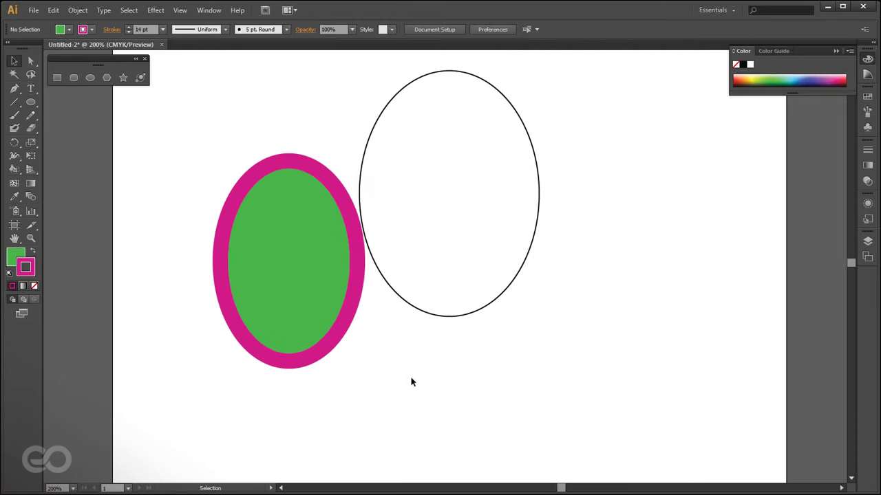
Set the green ellipse's opacity to 50%, move it partly behind the white ellipse, and deselect it.
left_click(300, 296)
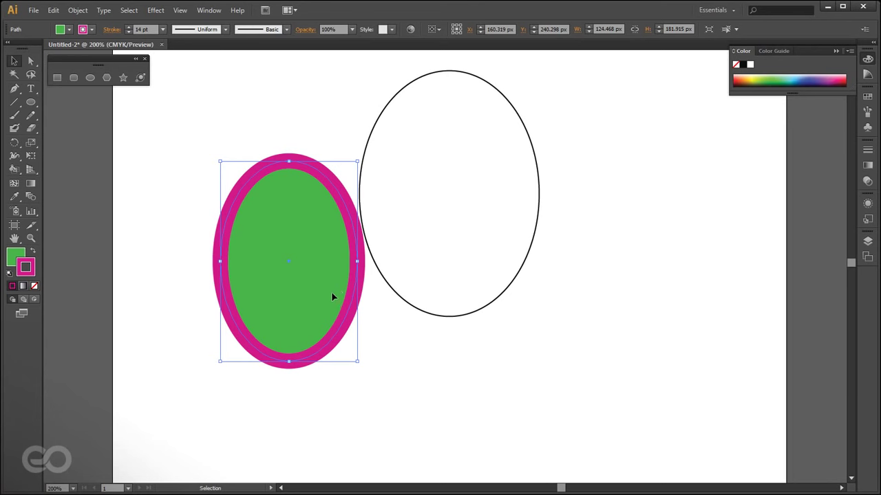
left_click(353, 31)
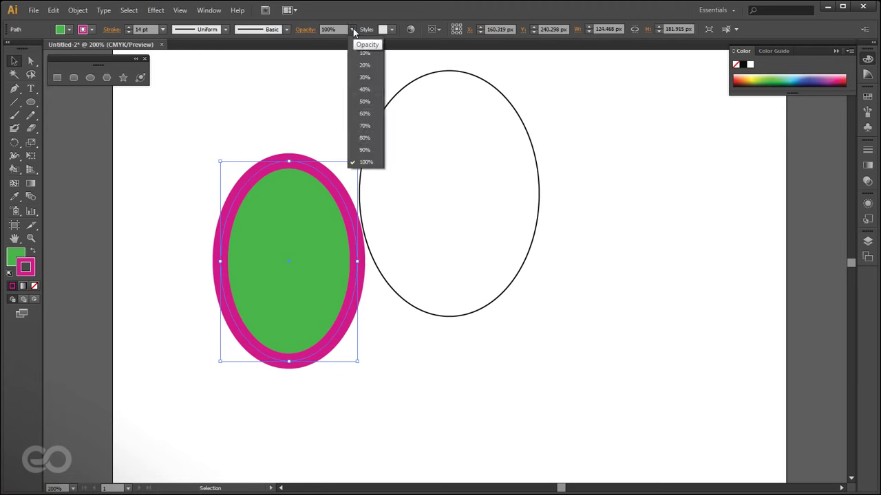
left_click(374, 107)
left_click_drag(307, 338, 342, 281)
left_click(367, 373)
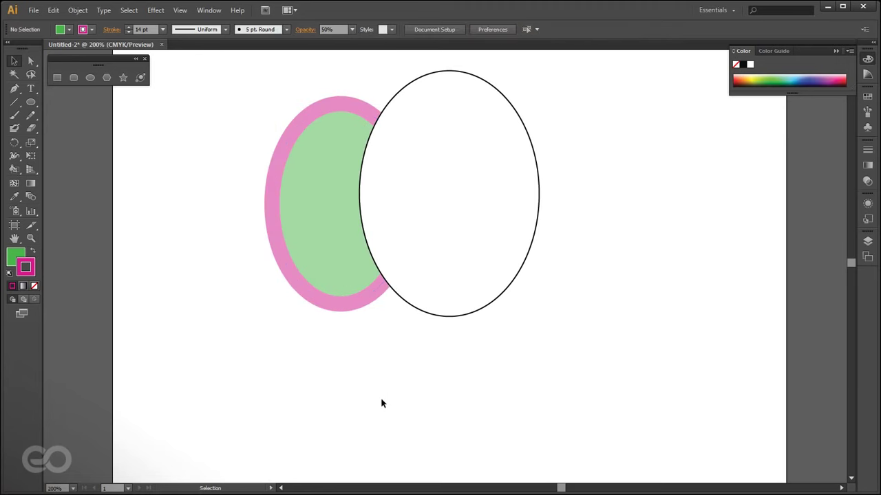
Move the white ellipse to about X 279, Y 222 px so it overlaps more of the green ellipse, and leave it selected.
mouse_move(448, 245)
left_mouse_down()
mouse_move(460, 255)
mouse_move(410, 270)
left_mouse_up()
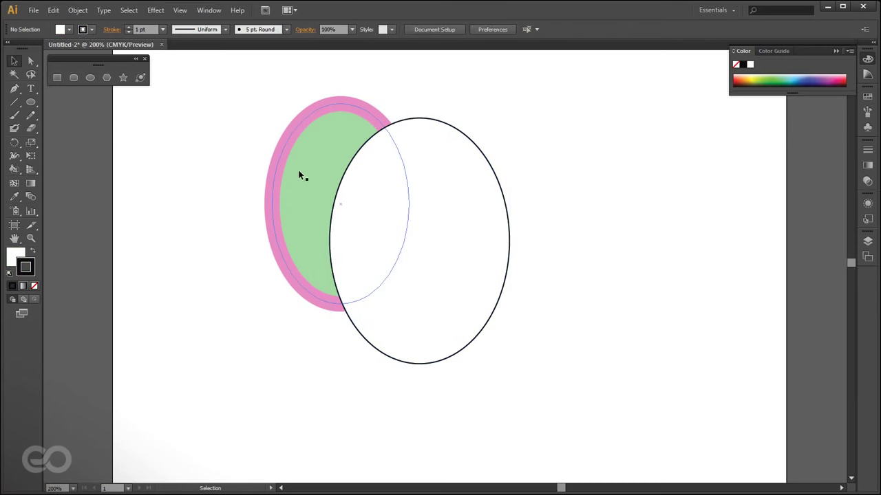
left_click(277, 186)
left_click(184, 337)
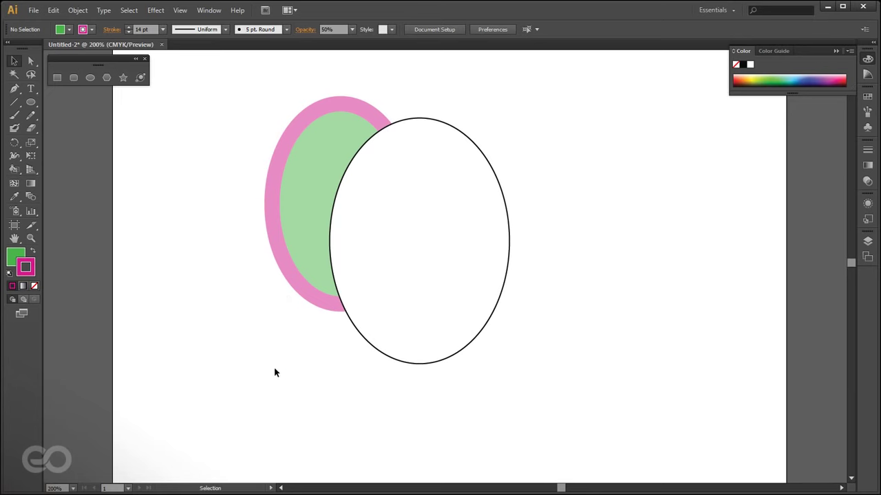
left_click(310, 205)
left_click(442, 271)
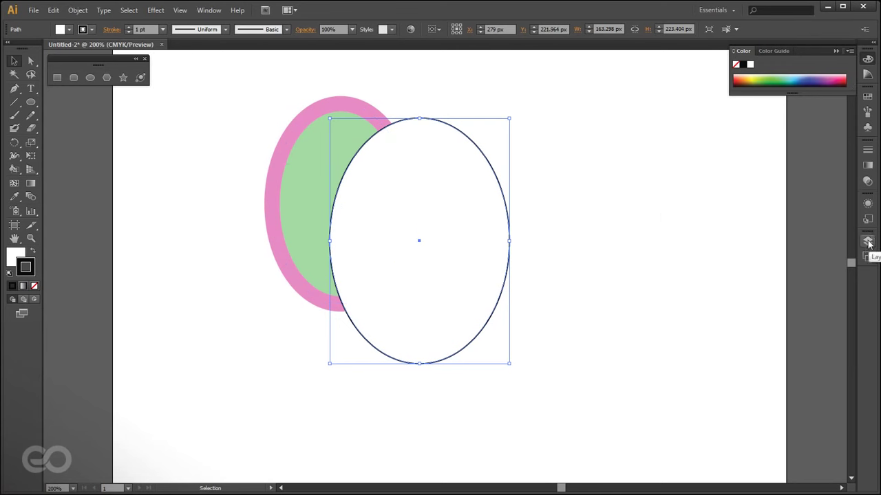
Expand the panel dock, enlarge the Layers area, and reveal the two paths inside Layer 1.
left_click(874, 46)
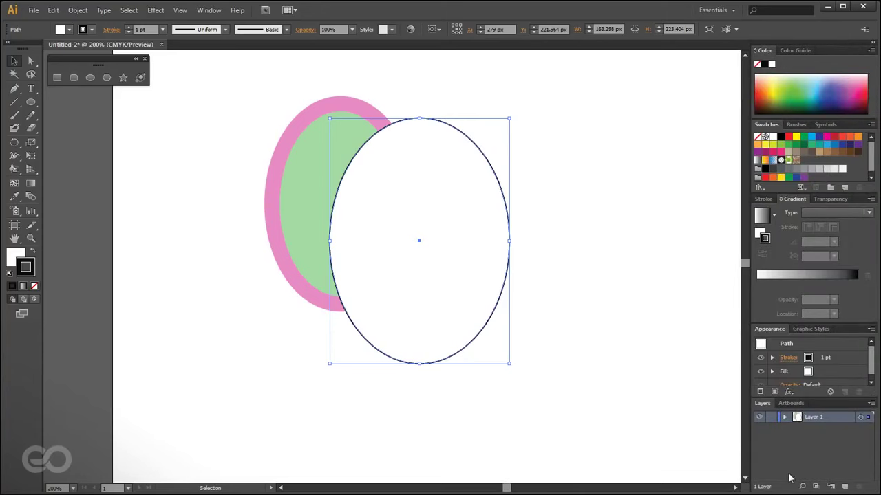
left_click_drag(818, 399, 819, 355)
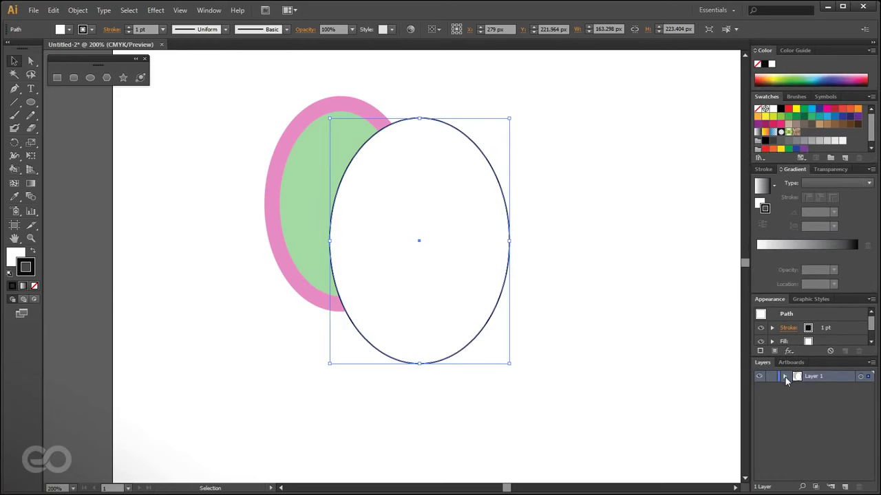
left_click(785, 377)
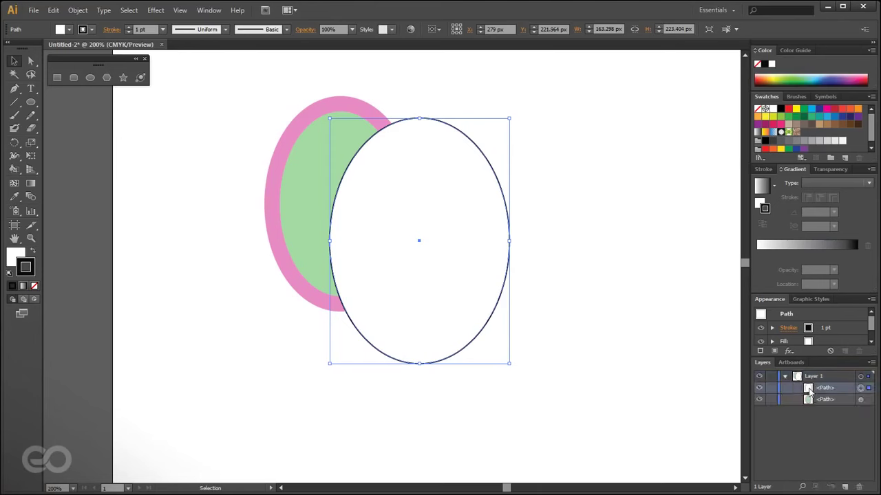
left_click(811, 404)
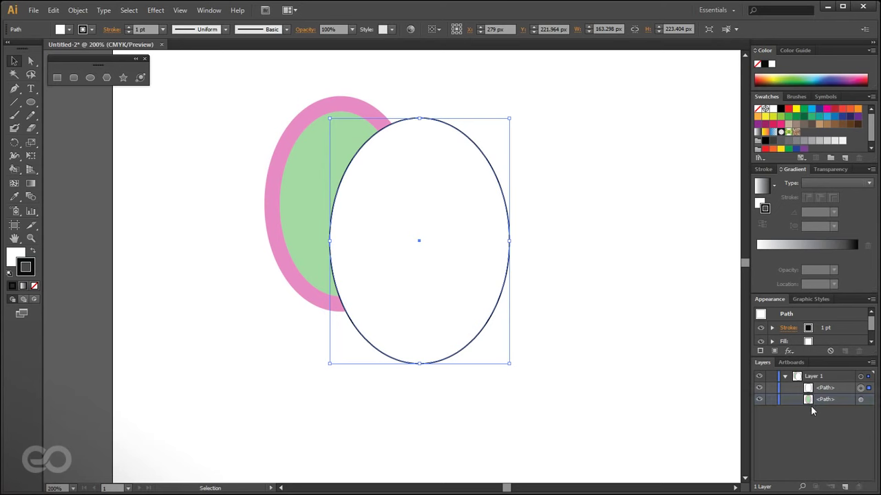
Set the row size of the layer list to Large.
left_click(872, 362)
left_click(811, 350)
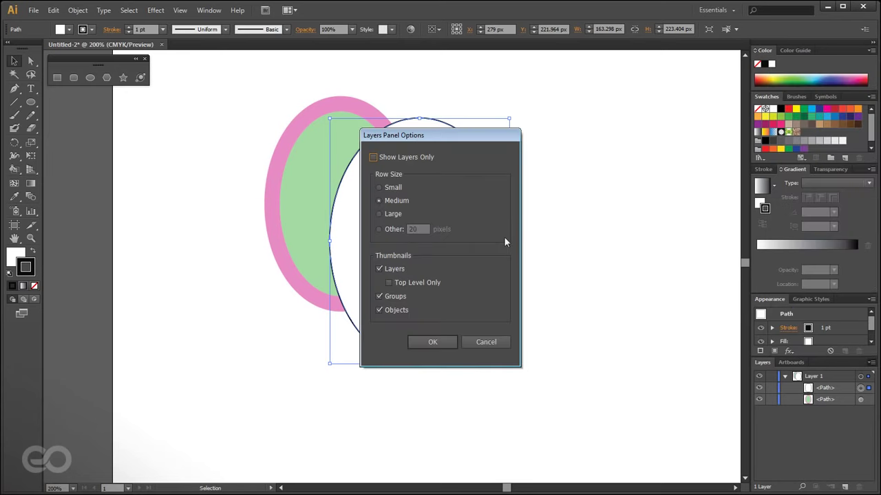
left_click(390, 214)
left_click(434, 344)
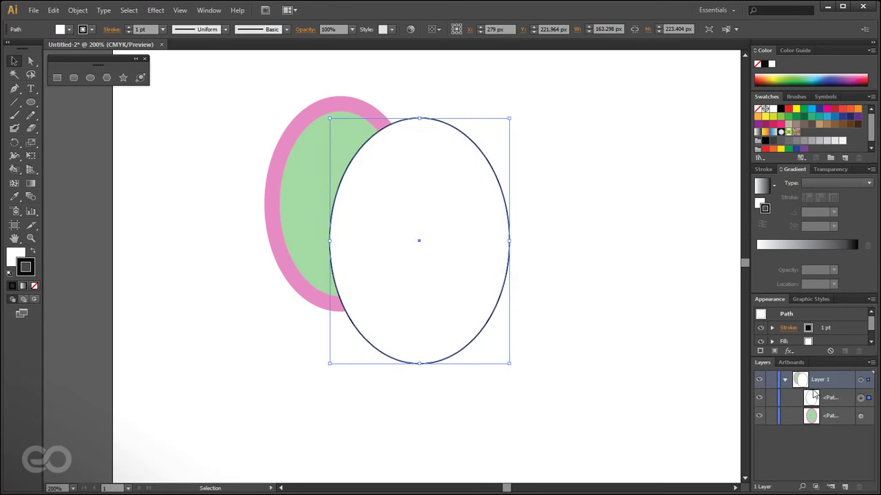
Set the layer list's row size to a custom 40 pixels.
left_click(872, 362)
left_click(811, 350)
left_click(379, 228)
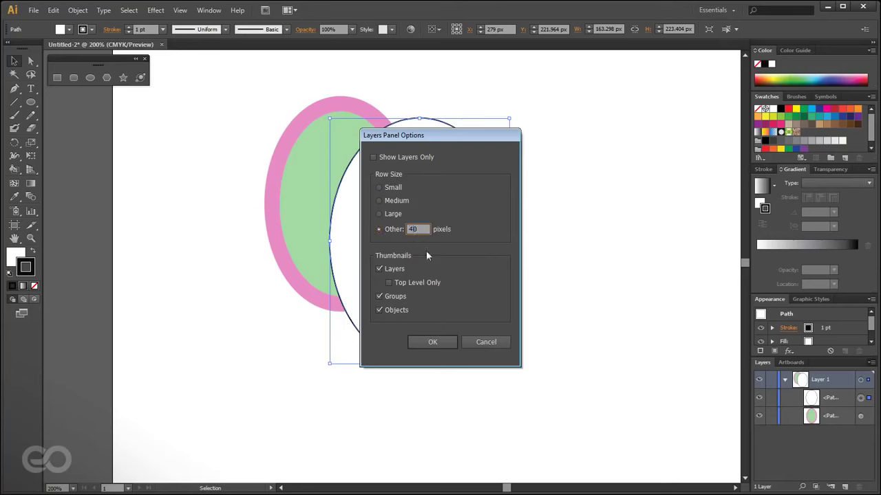
left_click(429, 340)
Increase the layer list's custom row size to 60 pixels and widen the panel dock.
left_click(871, 362)
left_click(798, 367)
left_click(411, 231)
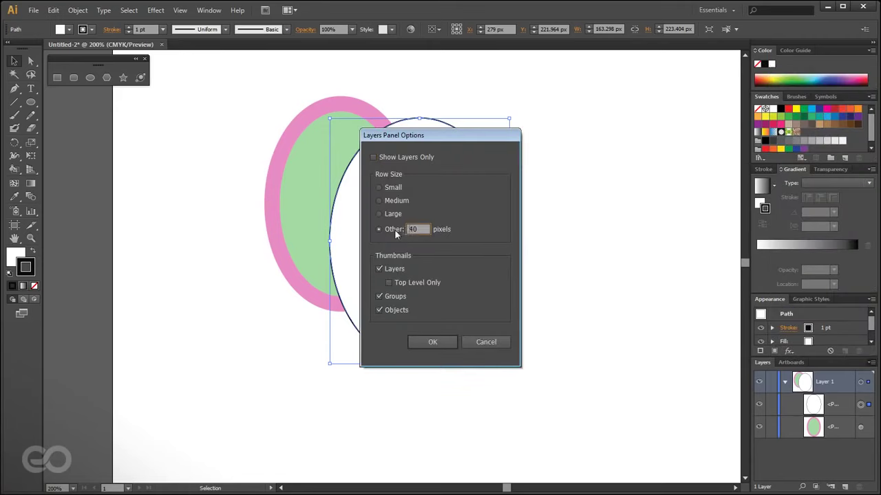
type("60")
left_click(434, 342)
left_click_drag(749, 347, 678, 345)
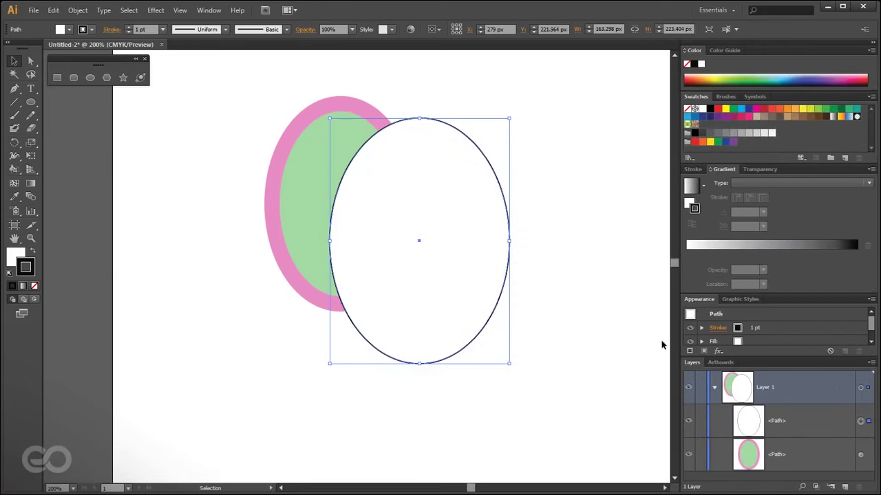
Highlight each path entry in Layer 1, and move the white ellipse slightly to about X 269.6, Y 225 px.
left_click(628, 404)
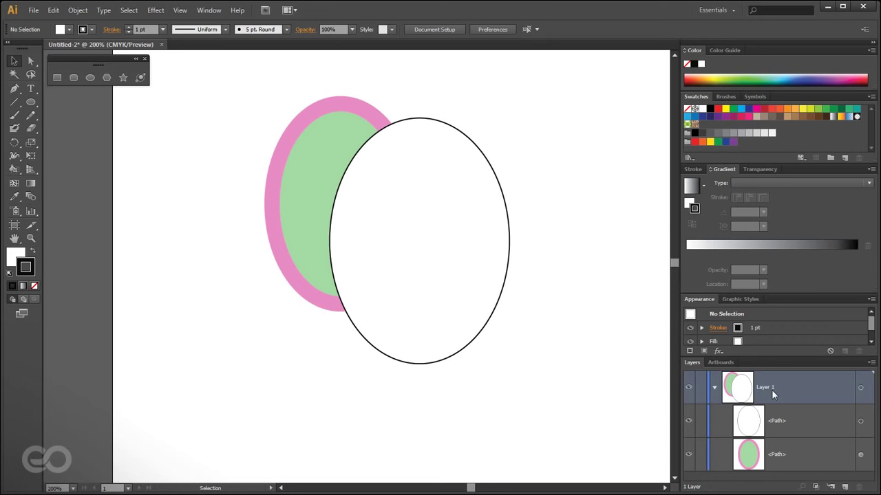
left_click(796, 454)
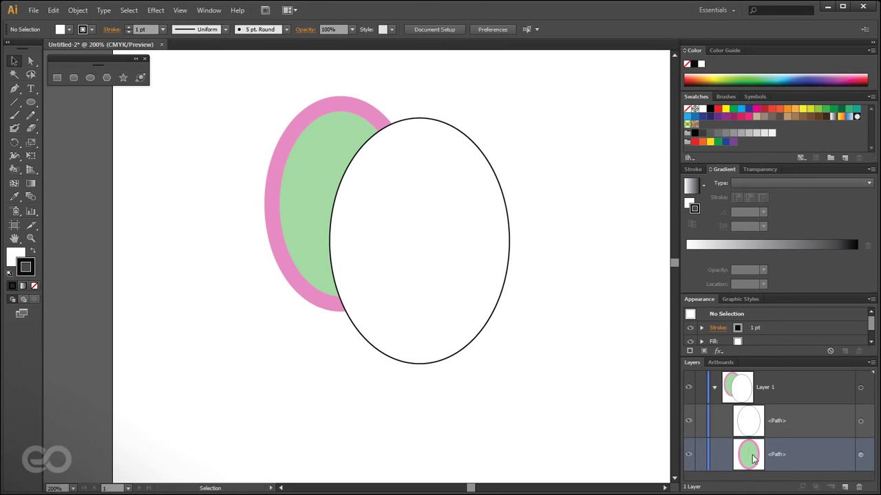
left_click(746, 417)
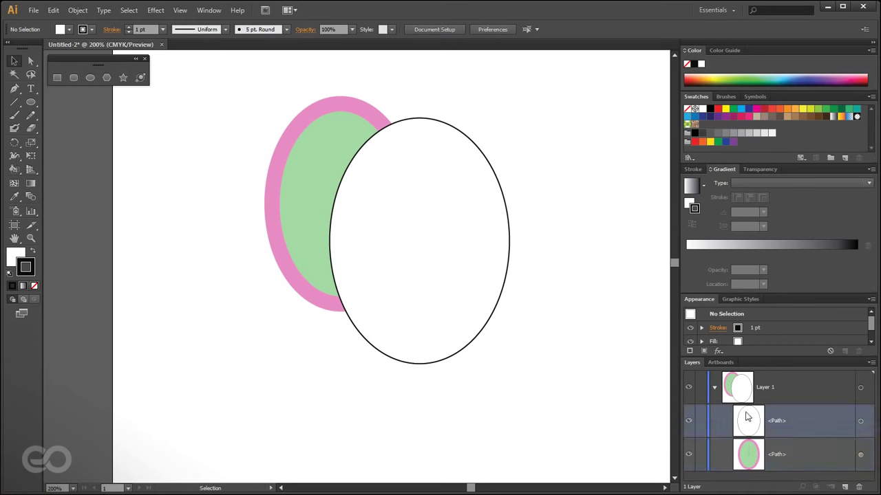
left_click_drag(427, 219, 405, 223)
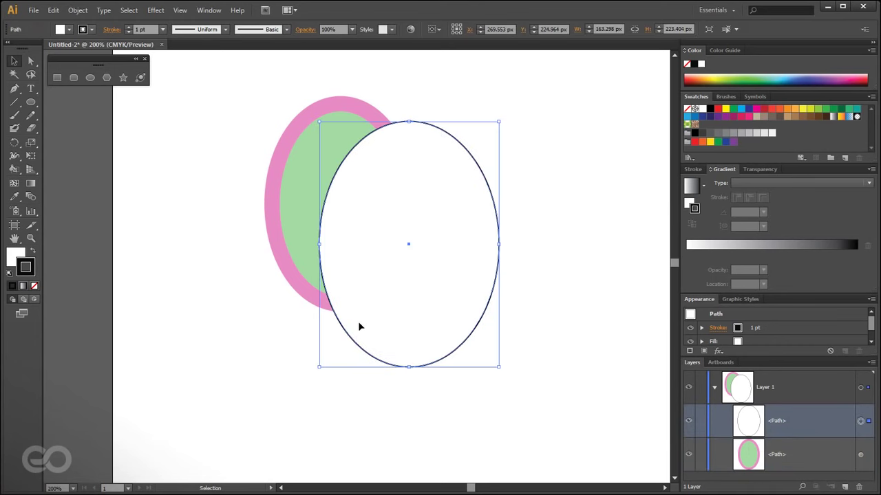
Reorder Layer 1 so the green ellipse's path sits above the white ellipse's, and shift the green ellipse slightly up and left.
left_click(819, 460)
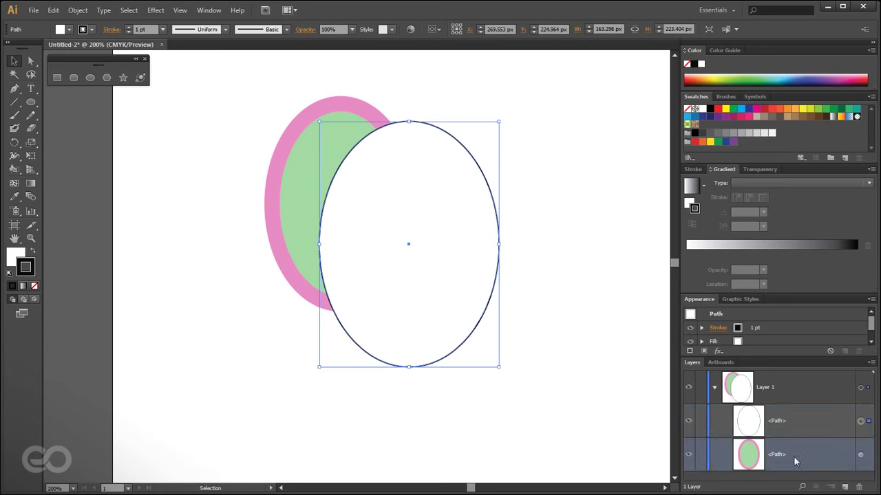
left_click_drag(794, 459, 788, 405)
left_click(485, 441)
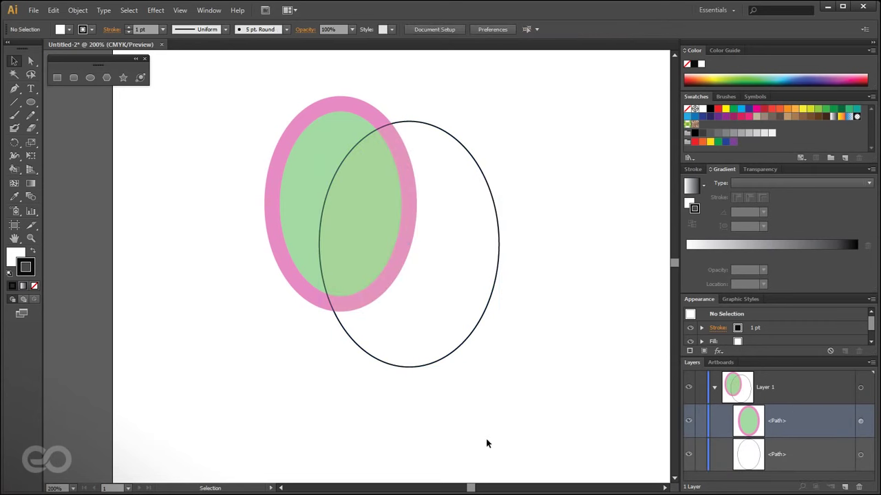
left_click_drag(289, 179, 280, 160)
Fill the larger white ellipse with blue from the color spectrum and deselect it.
left_click(437, 222)
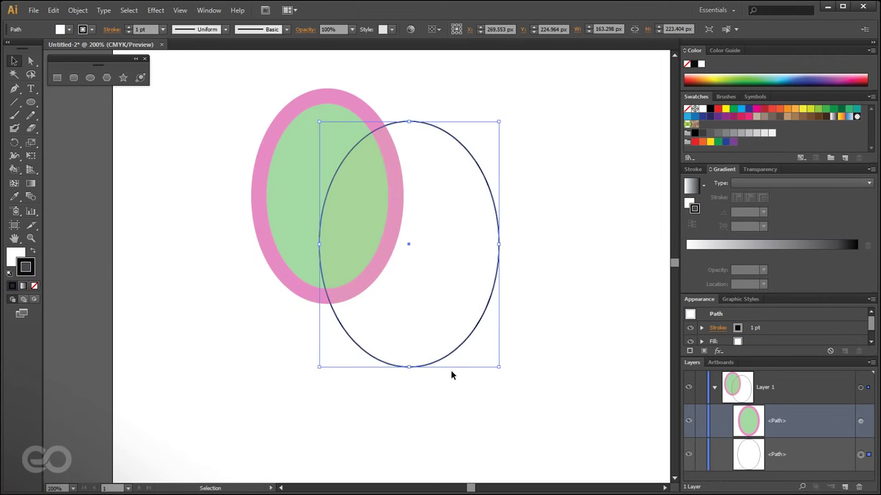
key("x")
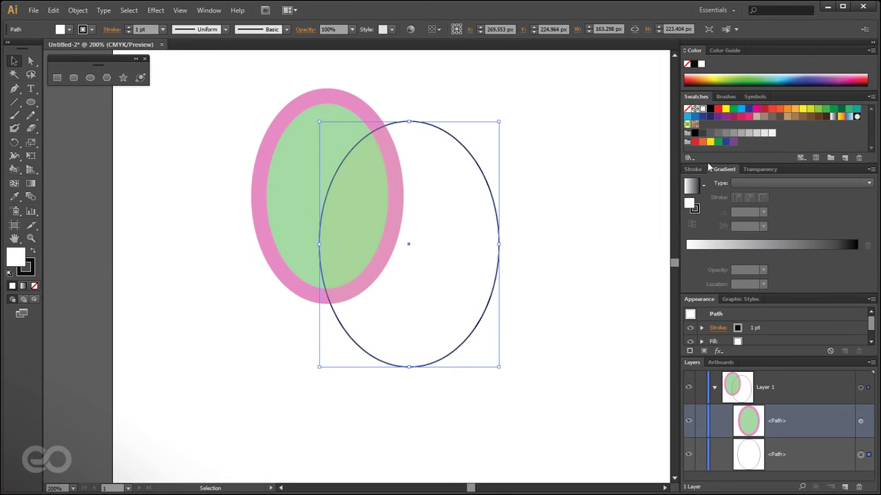
left_click(808, 74)
left_click(572, 308)
Move the green ellipse to about X 203.8, Y 162.8 px, overlapping the blue ellipse's upper-left part, and leave nothing selected.
left_click_drag(292, 185, 322, 200)
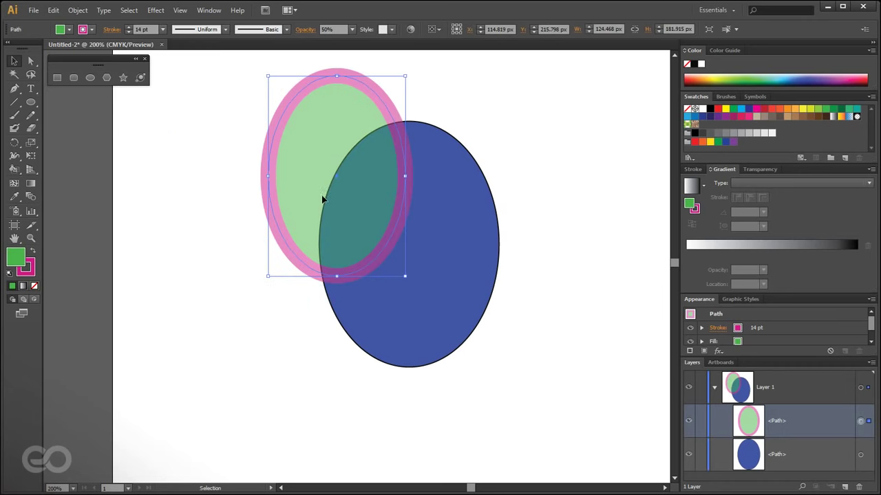
left_click(435, 84)
left_click(425, 237)
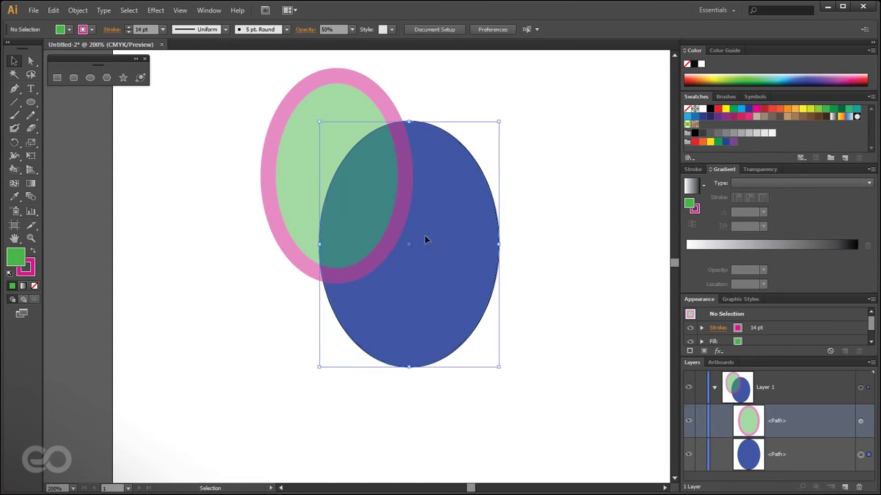
left_click(547, 379)
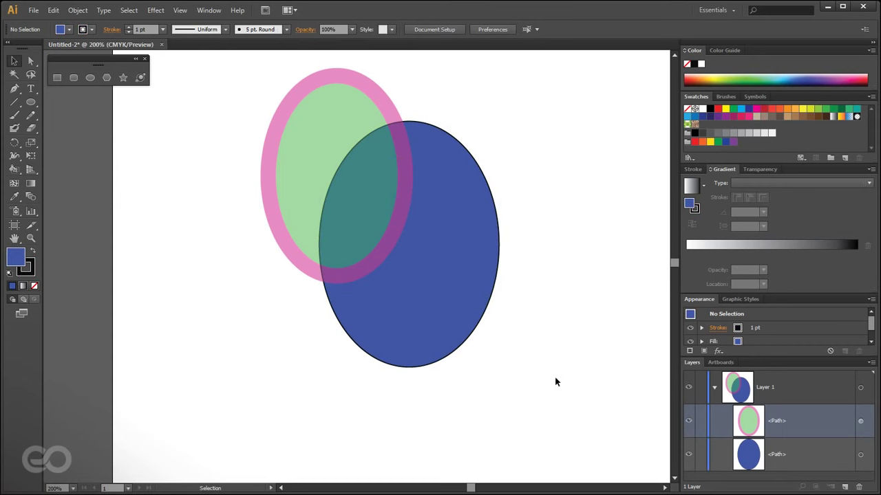
left_click(296, 131)
left_click(432, 228)
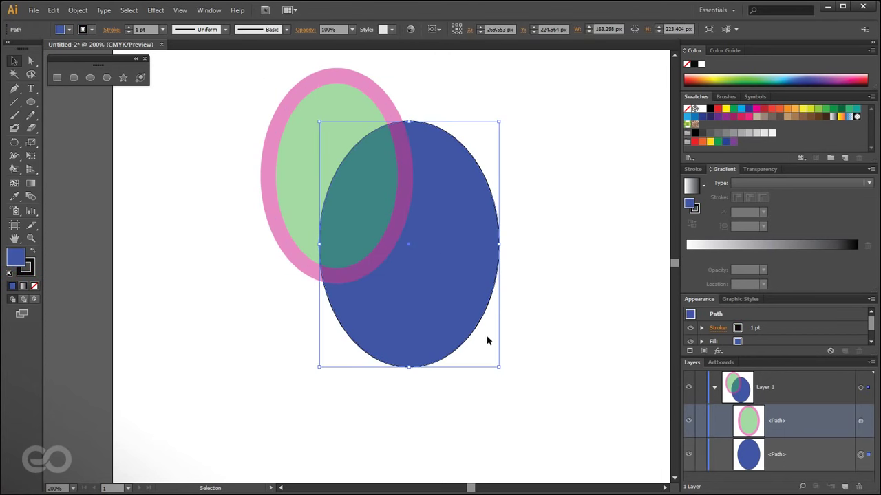
left_click(554, 340)
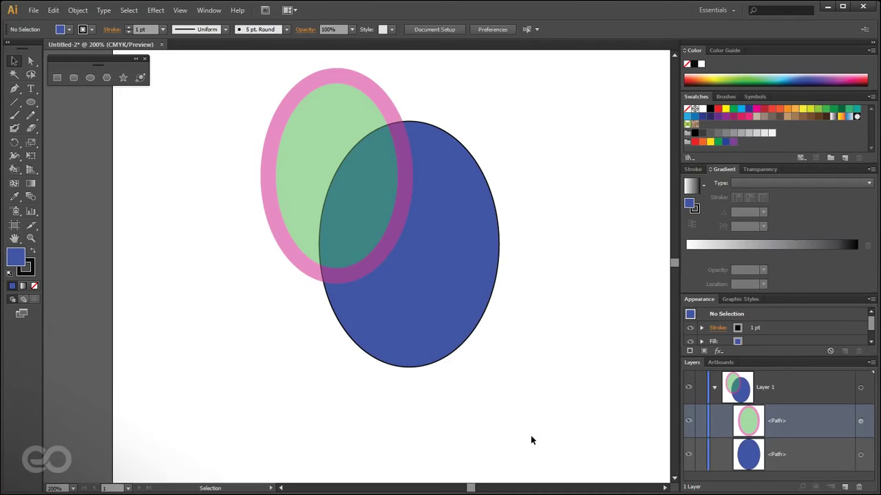
Try the Darken blend mode on the green ellipse.
left_click(330, 187)
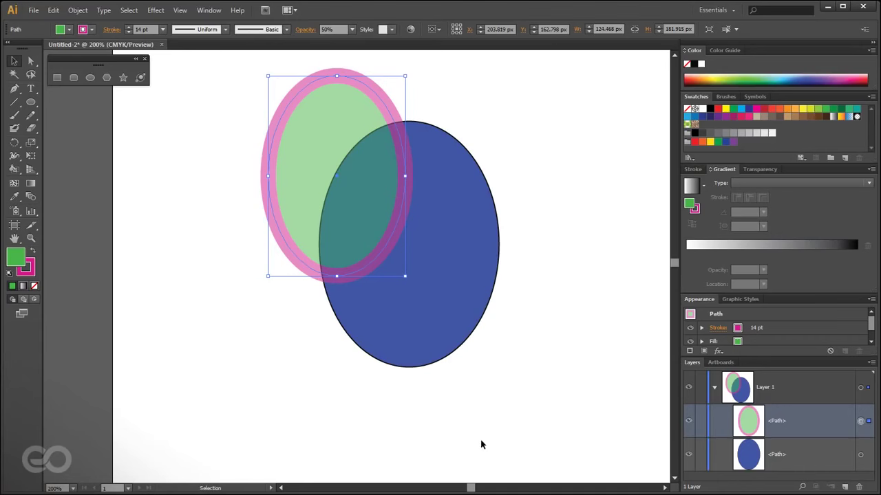
left_click(754, 170)
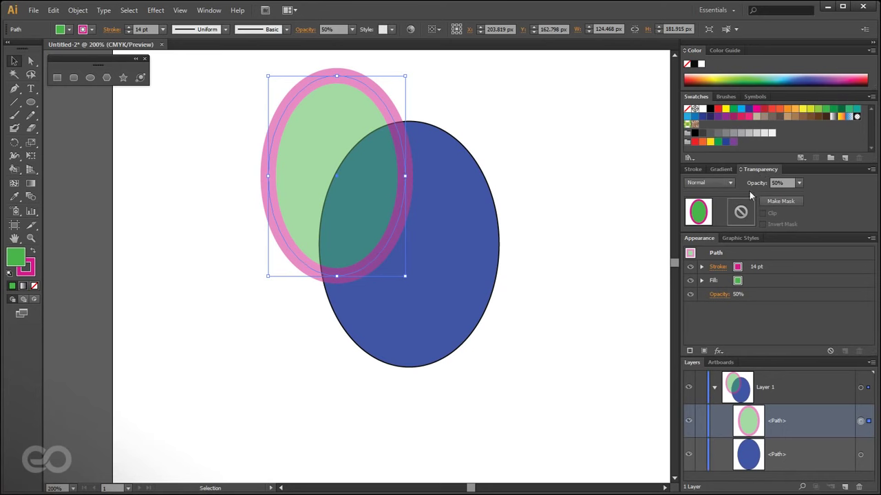
left_click(692, 183)
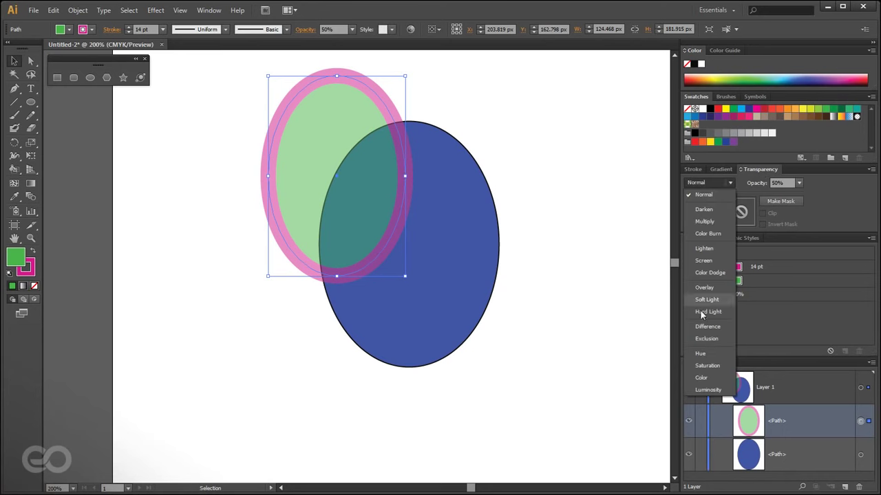
left_click(702, 208)
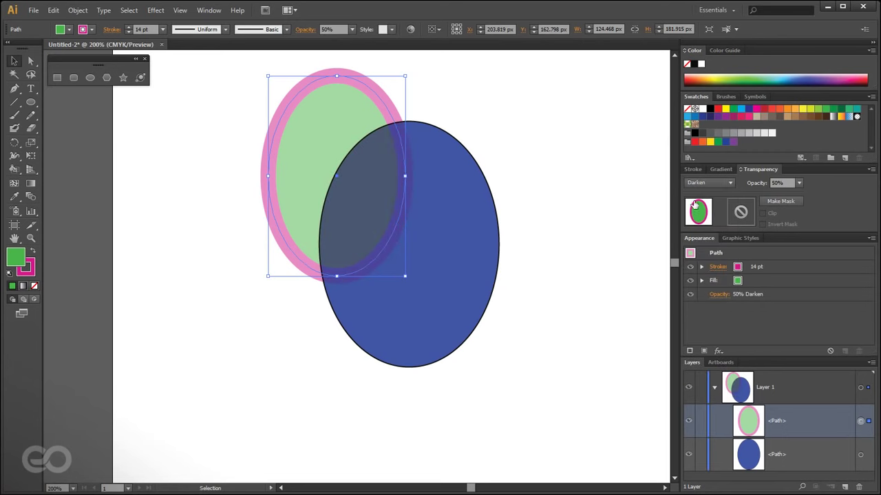
Set the green ellipse's blend mode to Screen and deselect it.
left_click(705, 183)
left_click(707, 184)
left_click(704, 262)
left_click(537, 248)
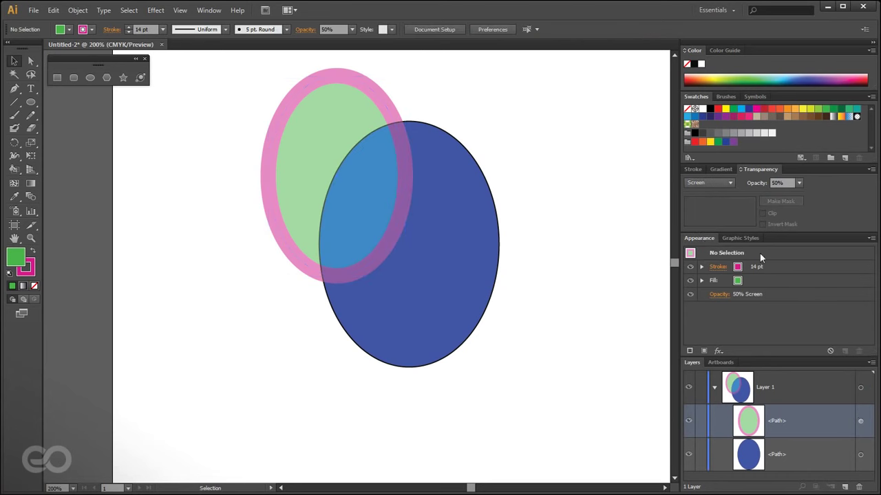
Move the green ellipse to about X 213.1, Y 191.8 px, set its opacity to 100%, and deselect it.
left_click_drag(313, 153, 333, 197)
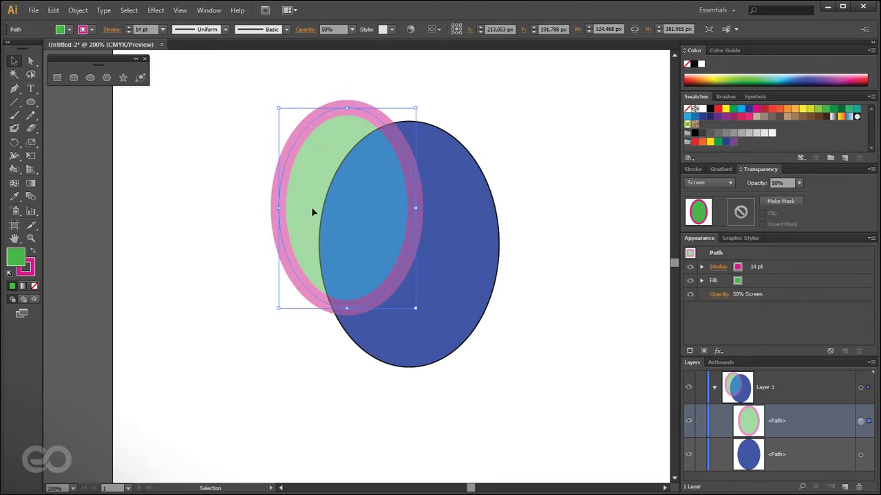
left_click(799, 182)
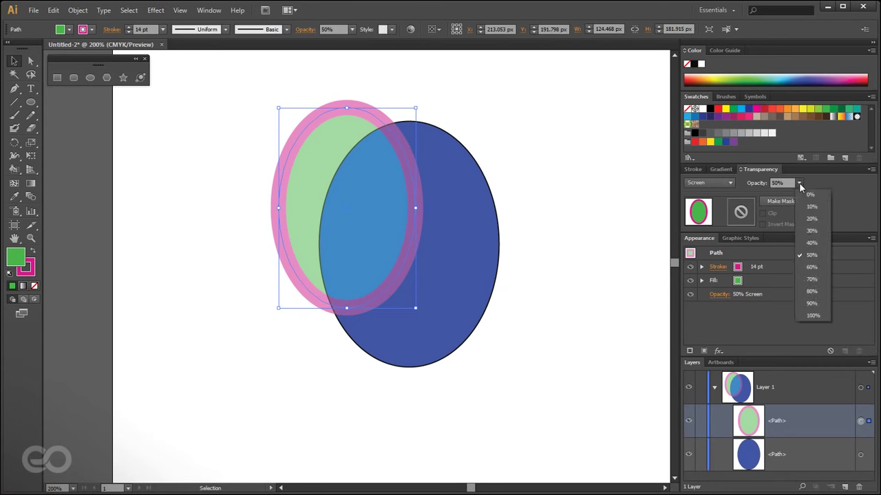
left_click(809, 316)
left_click(209, 223)
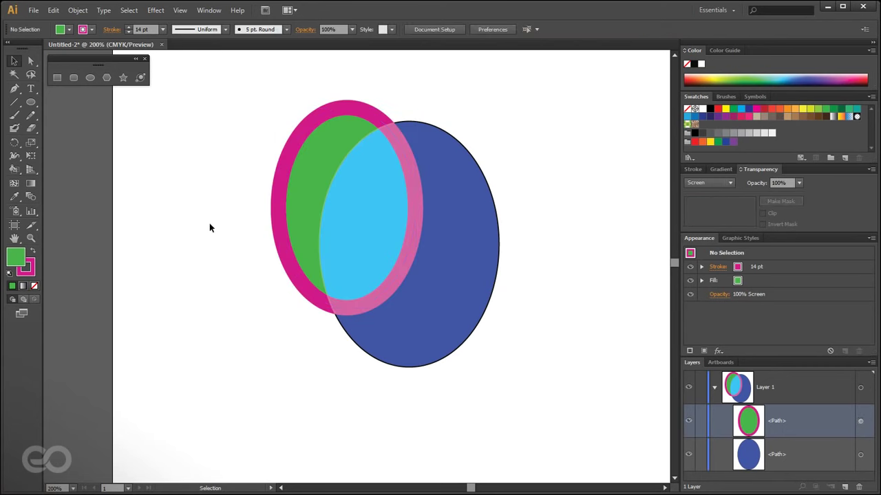
Shift the green ellipse up and left, bring it back to about X 190.6, Y 163.8 px, and leave nothing selected.
left_click_drag(307, 184, 270, 112)
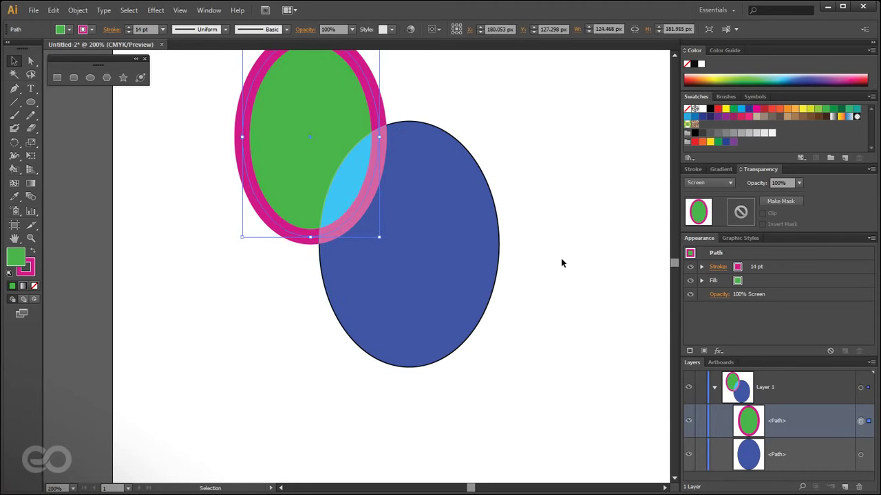
left_click(565, 275)
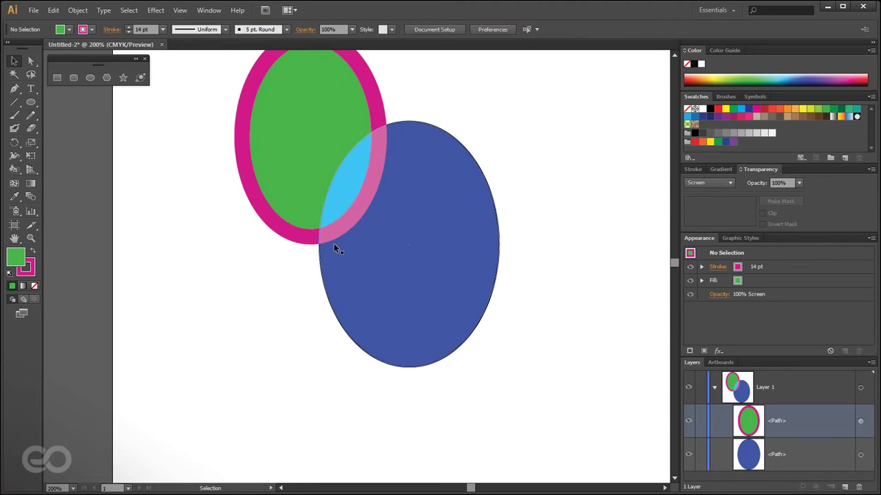
left_click_drag(270, 137, 281, 177)
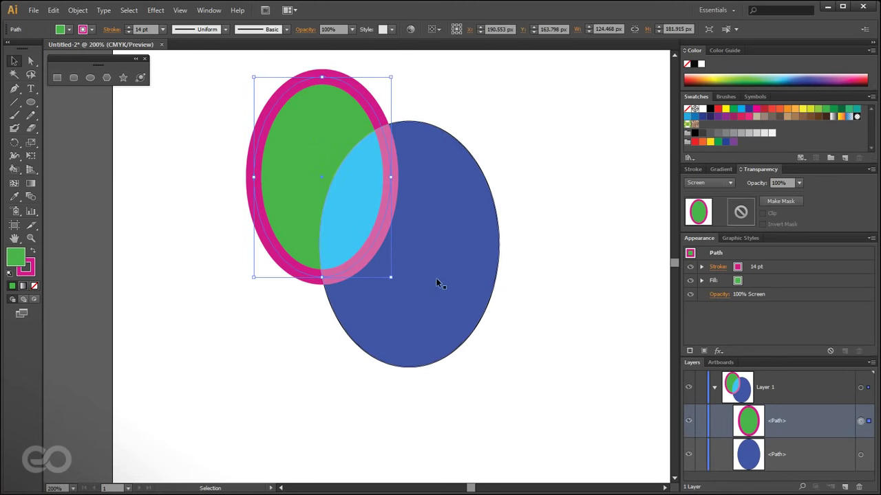
left_click(567, 321)
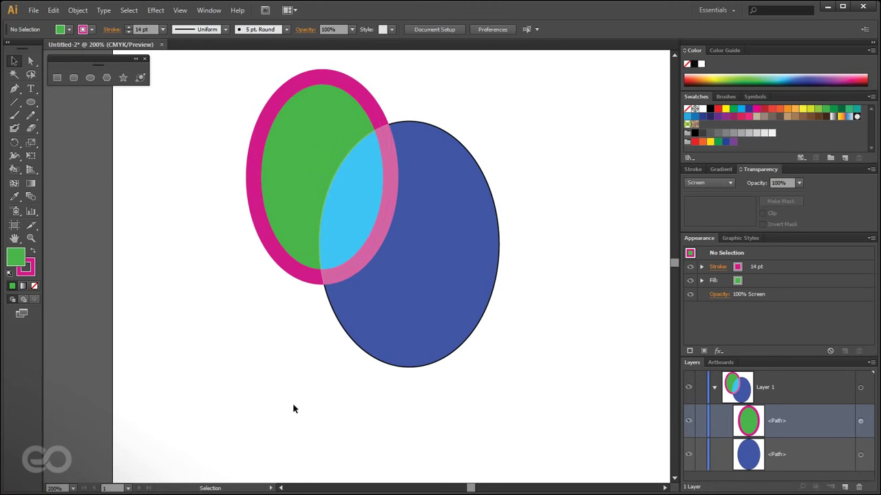
scroll(278, 399, "down", 1, "alt")
scroll(337, 267, "up", 1, "alt")
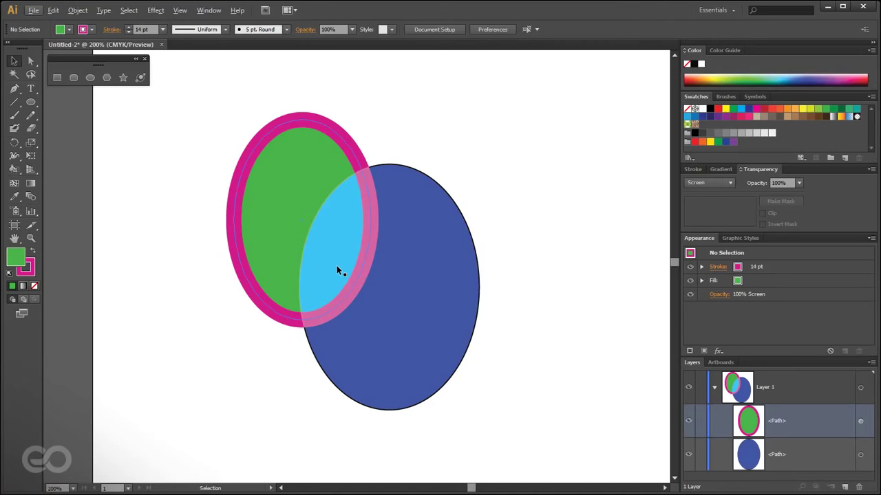
left_click(291, 299)
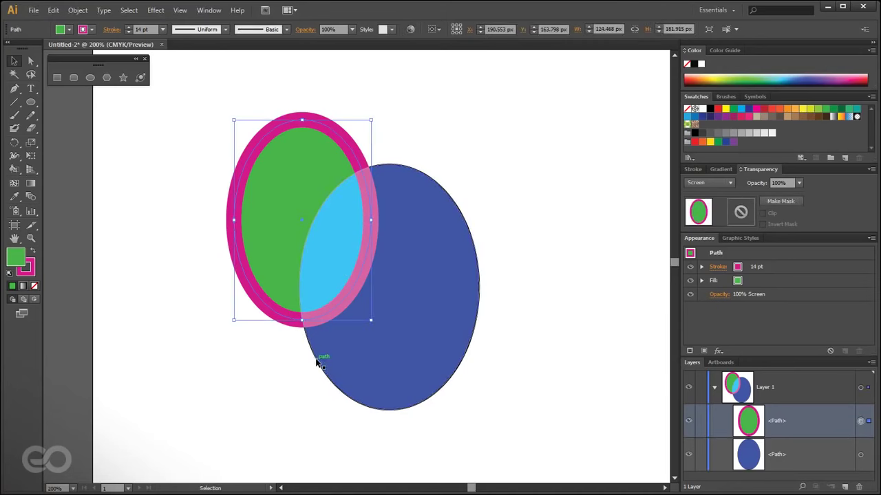
left_click(281, 406)
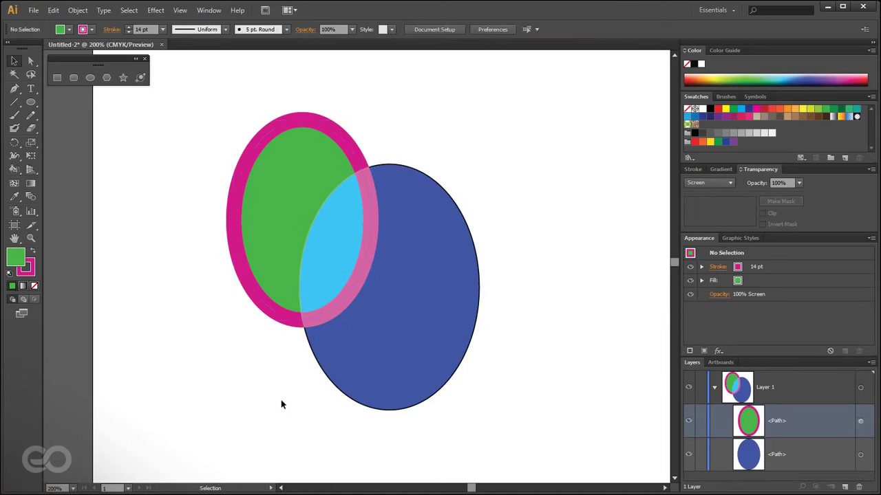
scroll(254, 268, "up", 1)
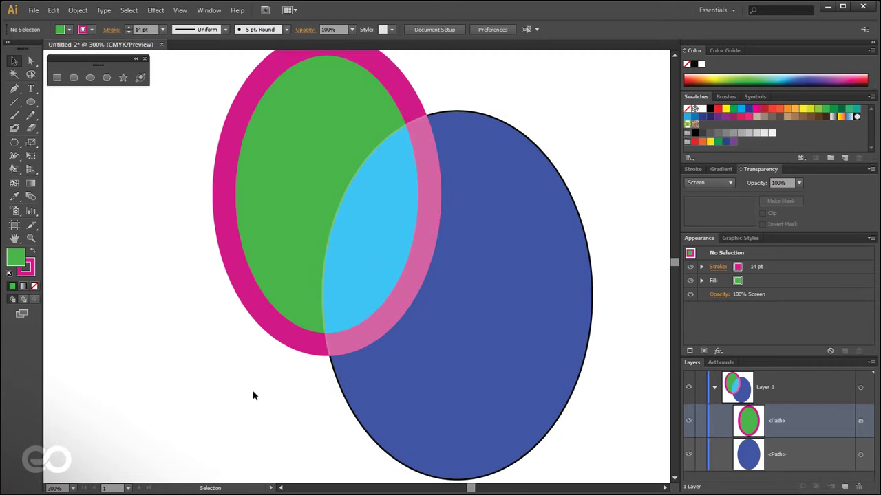
scroll(253, 393, "down", 1)
Select the green ellipse and expand the stroke settings to show all of their options.
left_click(294, 250)
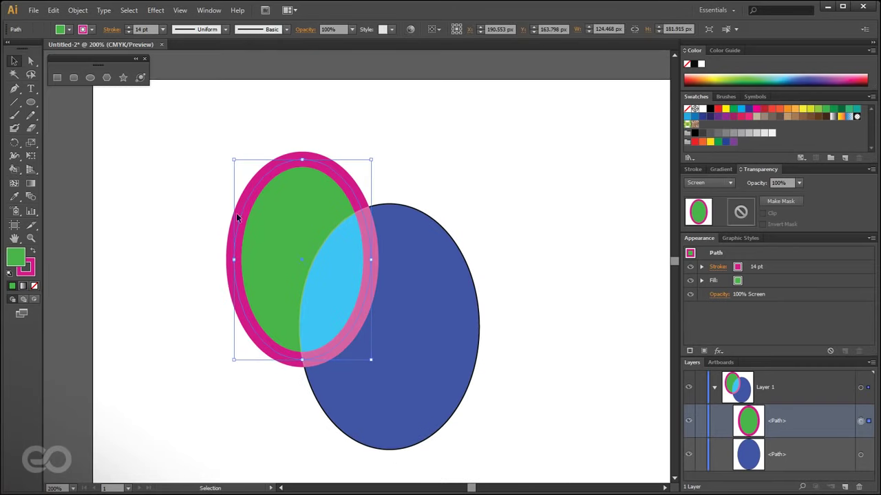
scroll(212, 145, "up", 1)
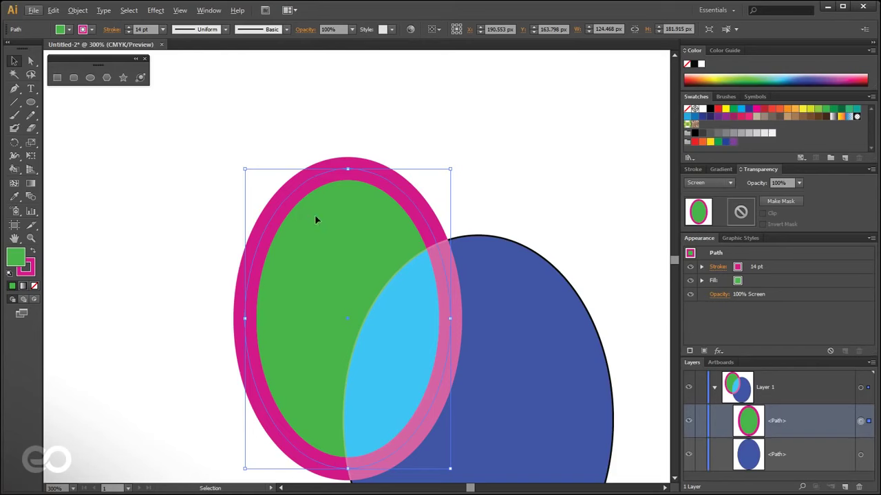
left_click(695, 169)
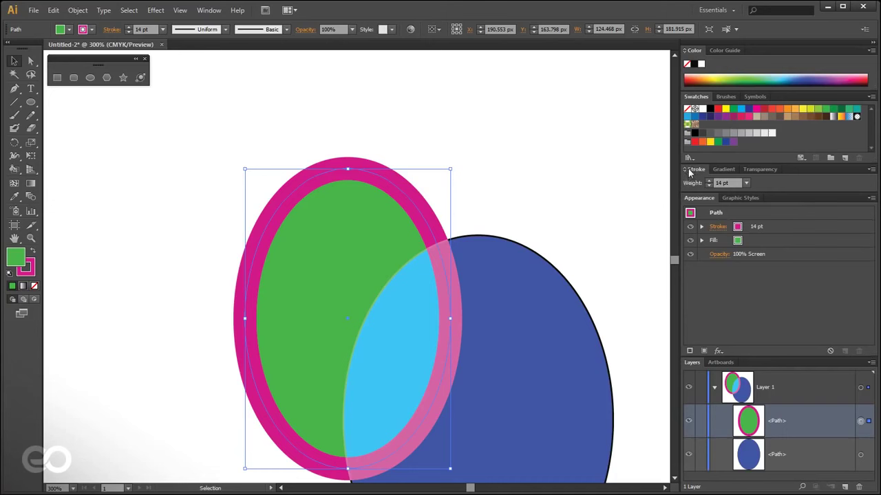
left_click(685, 170)
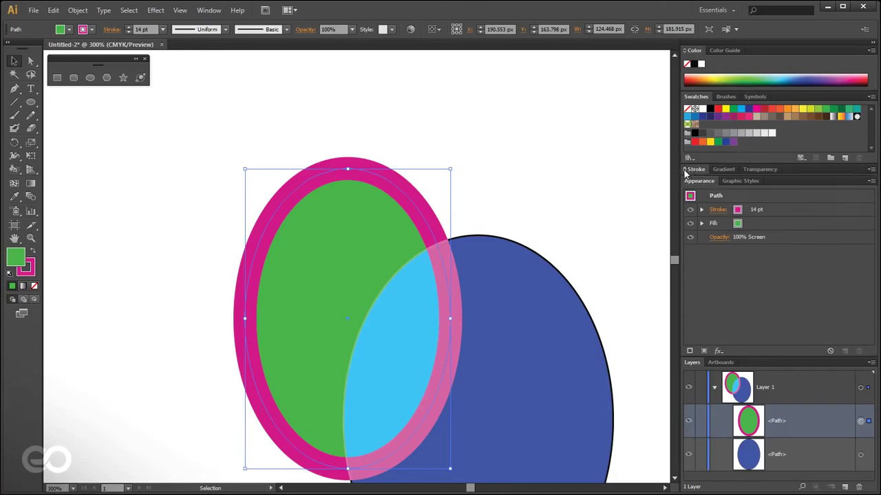
left_click(686, 171)
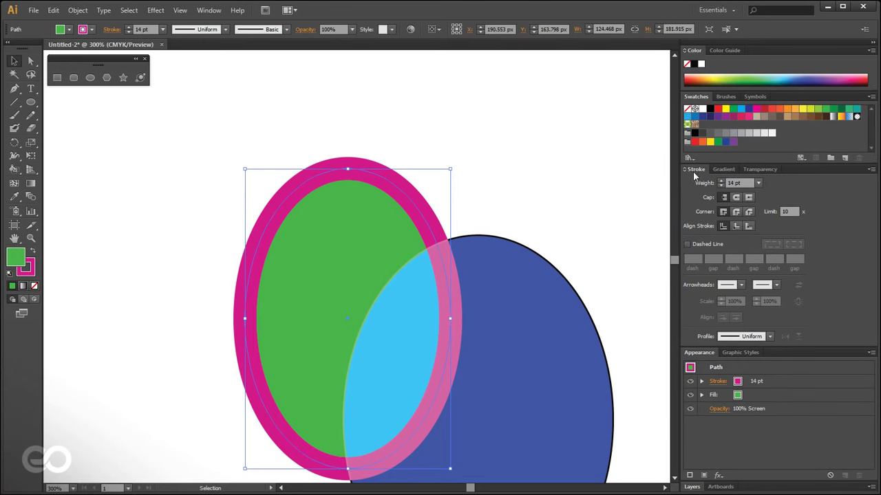
Try aligning the green ellipse's stroke to the inside and to the outside, and move the ellipse to about X 147.9, Y 120.8 px.
left_click(737, 226)
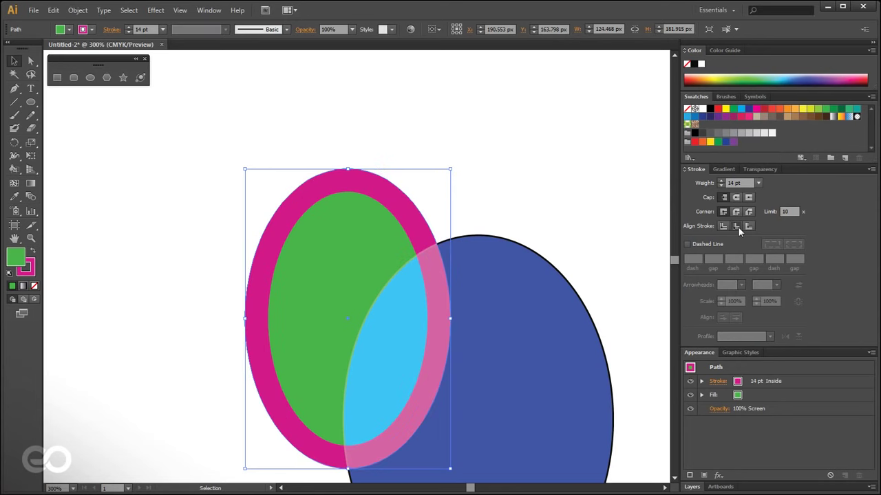
left_click(750, 227)
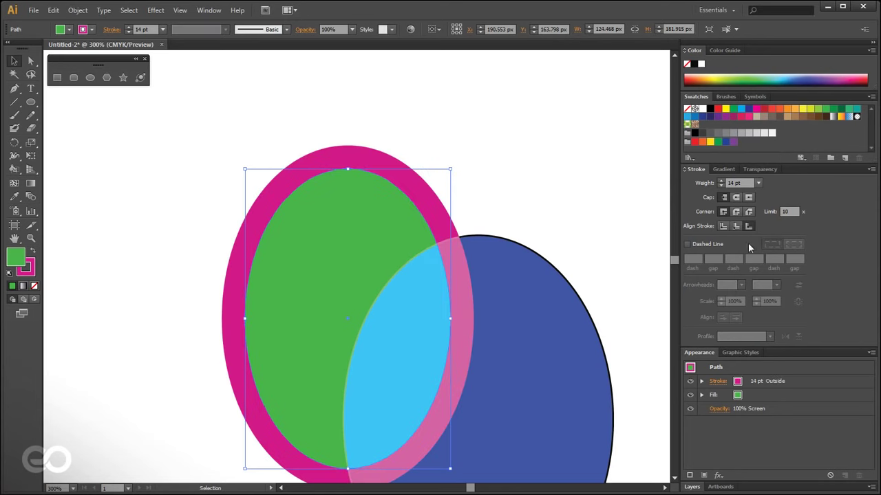
left_click_drag(345, 165, 274, 95)
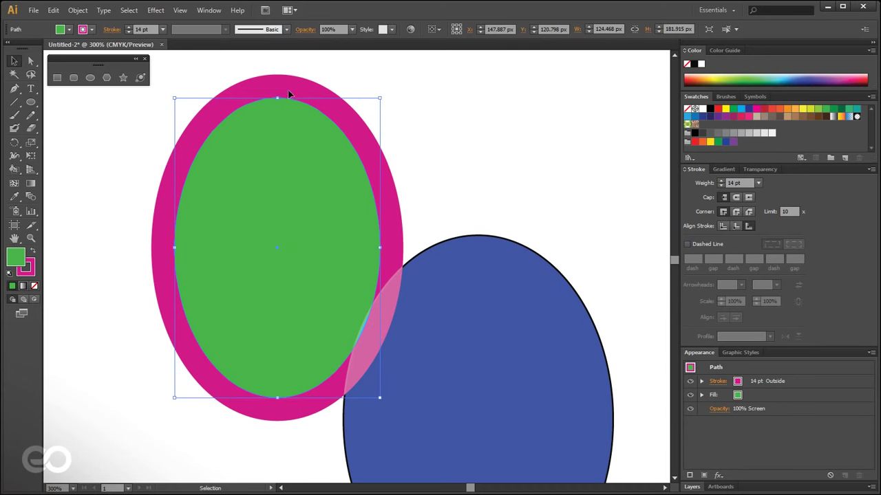
Align the green ellipse's stroke to the inside and move the ellipse clear of the blue one, to about X 122.6, Y 108.7 px.
left_click(735, 226)
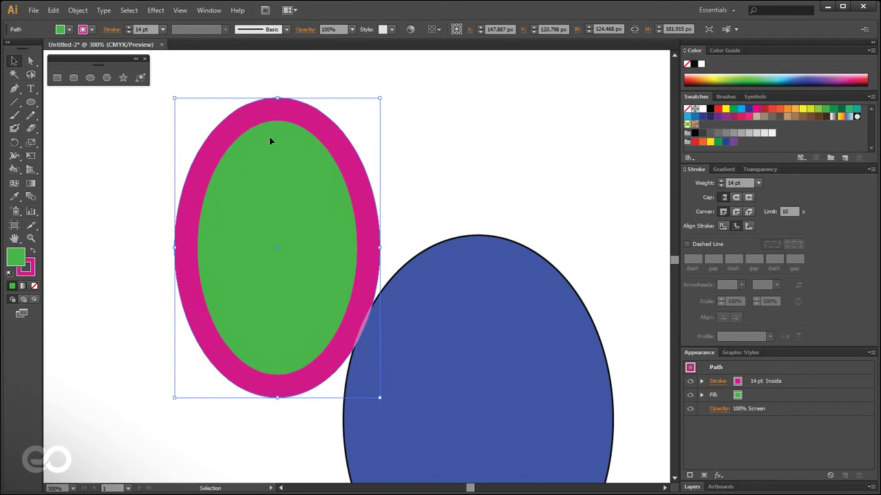
left_click_drag(289, 182, 311, 316)
left_click_drag(277, 237, 194, 228)
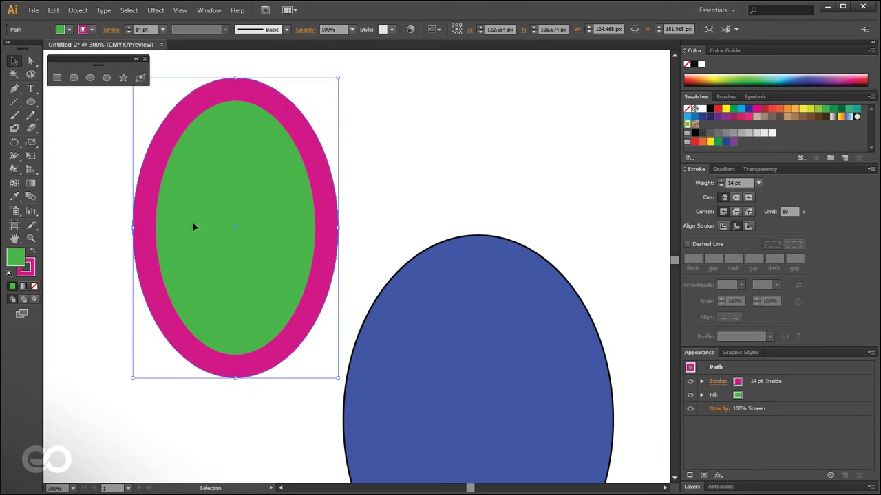
Align the green ellipse's stroke to the center, show its transparency settings, and move it right to about X 139.2 px.
left_click(724, 227)
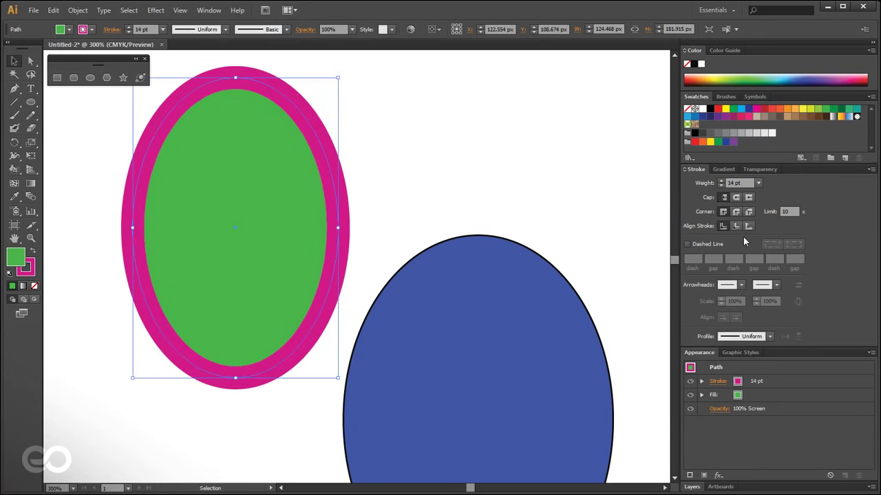
left_click(761, 169)
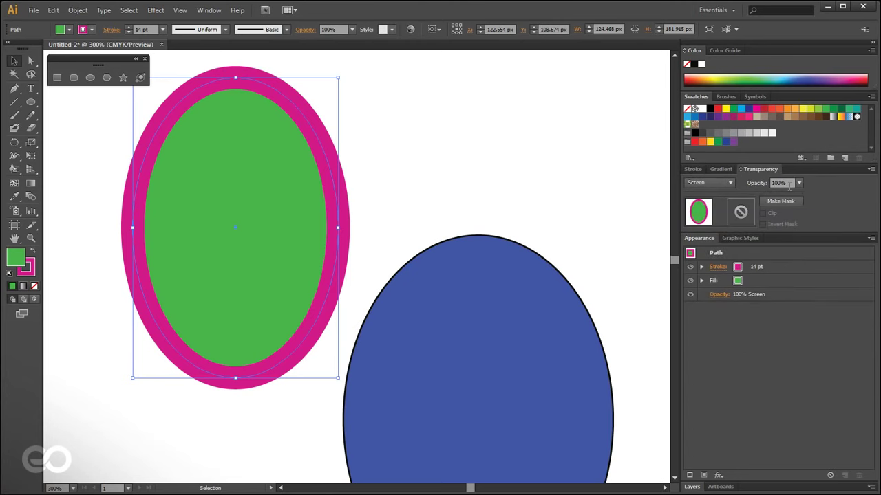
left_click_drag(221, 236, 253, 251)
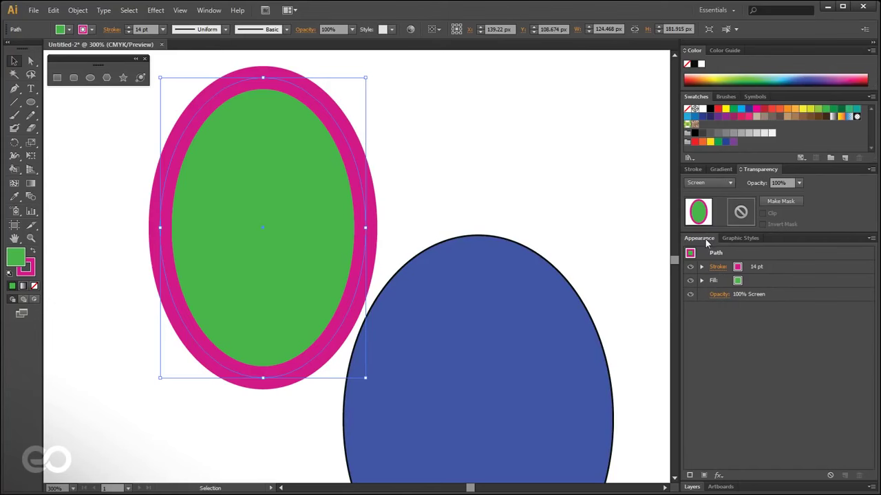
Set only the green ellipse's fill opacity to 10% in its appearance attributes, and move it over the blue ellipse at about X 207.3, Y 162 px.
left_click(701, 280)
left_click(701, 266)
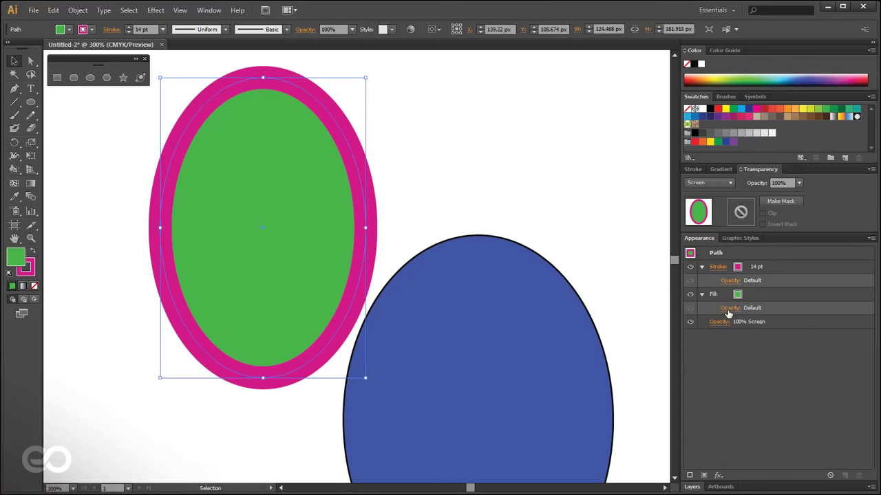
left_click(728, 309)
left_click(731, 331)
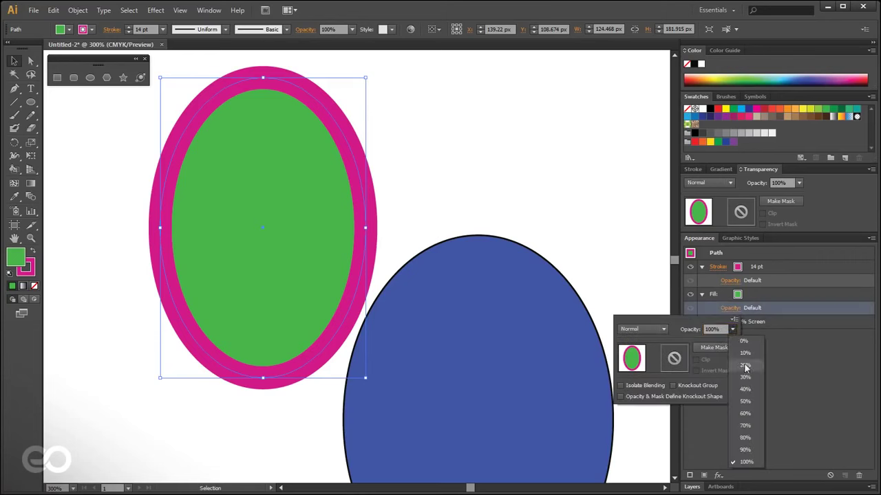
left_click(747, 355)
left_click(736, 417)
left_click_drag(249, 231, 339, 315)
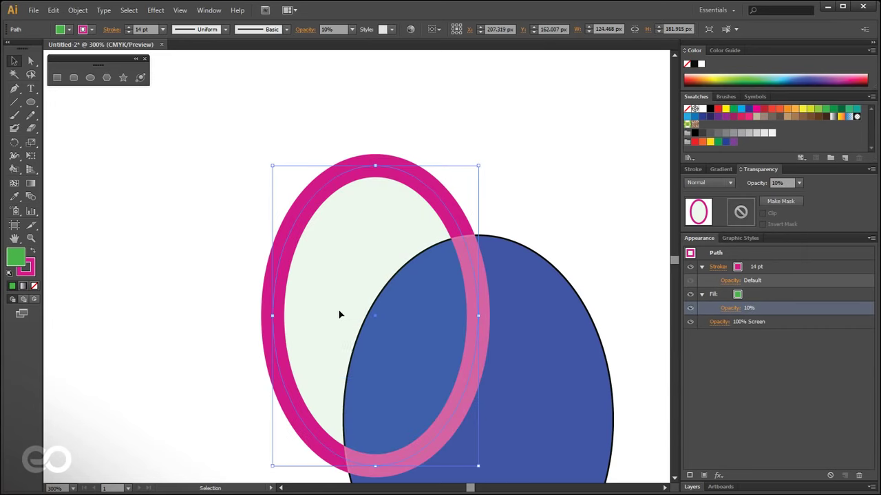
Set the opacity of the green ellipse's fill to 60%, and move the ellipse to about X 187.9, Y 126.6 px.
left_click(734, 308)
left_click(732, 329)
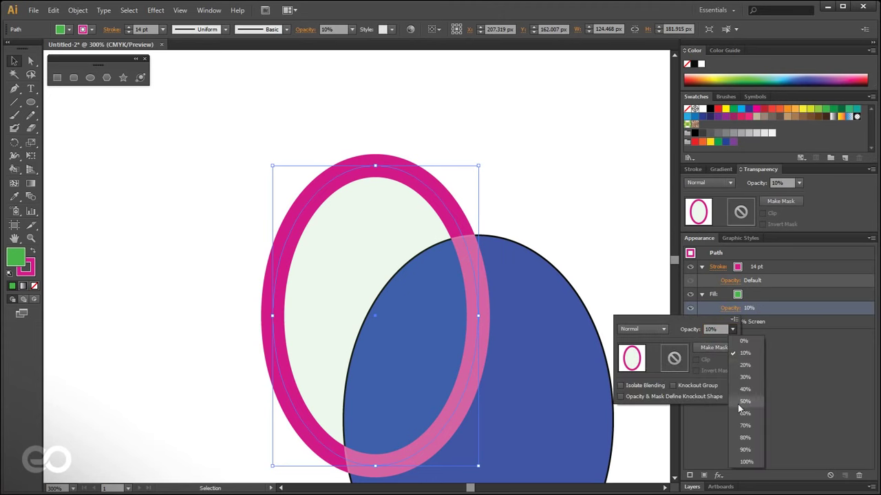
left_click(741, 415)
left_click(397, 295)
left_click_drag(349, 290, 304, 246)
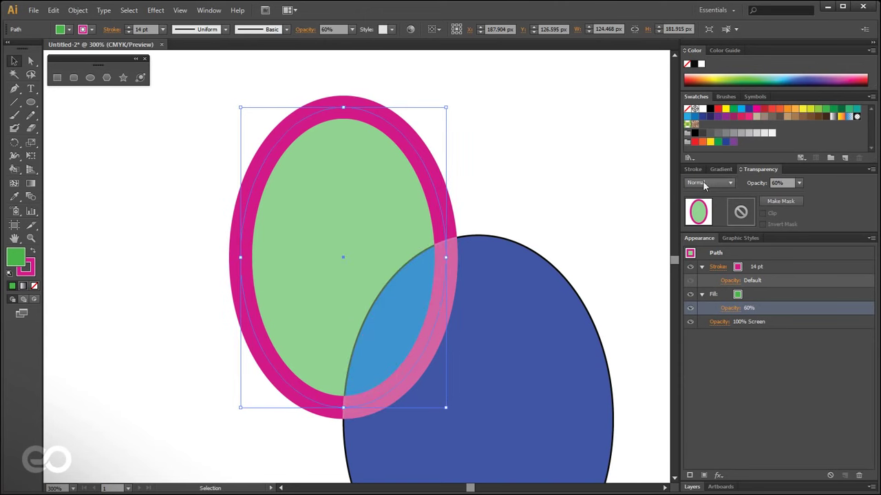
left_click(541, 163)
left_click(401, 218)
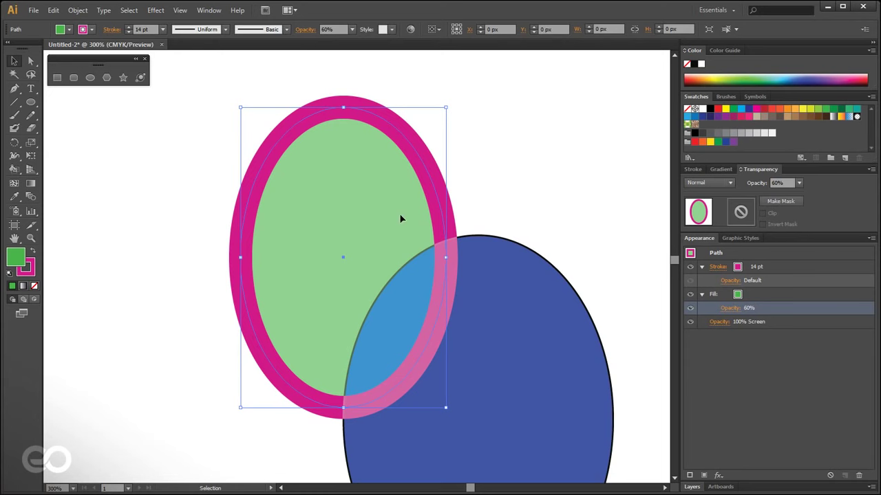
Change the green ellipse's overall blend mode to Normal, and move the ellipse to about X 208.9, Y 137.3 px.
left_click(743, 323)
left_click(726, 184)
left_click(705, 196)
left_click(463, 203)
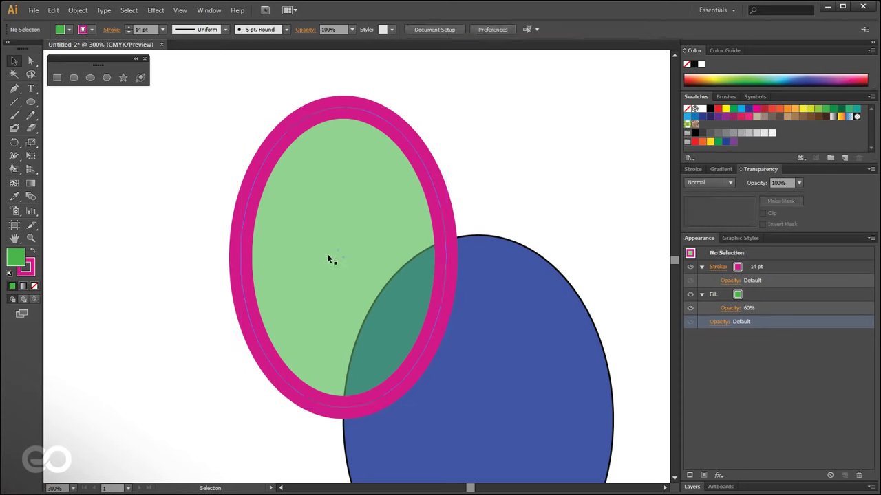
left_click_drag(328, 257, 363, 276)
left_click(598, 206)
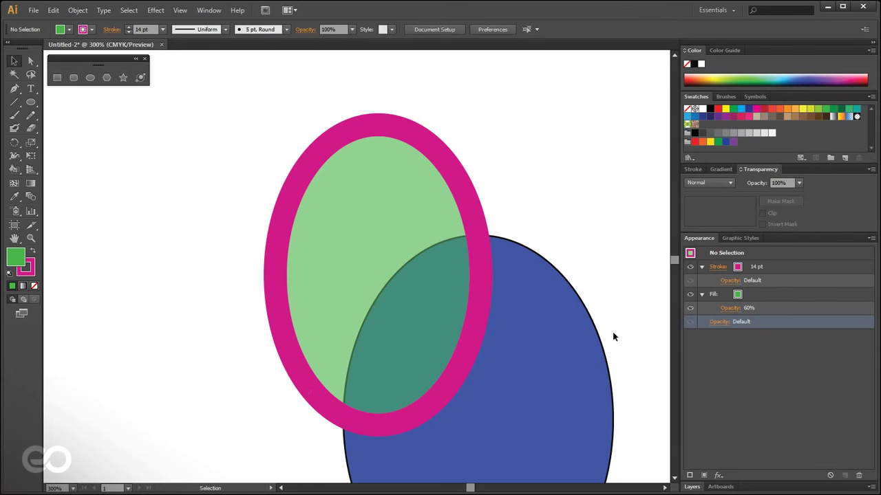
Try to set the fill opacity to 100% and the stroke opacity to 50% with nothing selected.
left_click(731, 308)
left_click(732, 329)
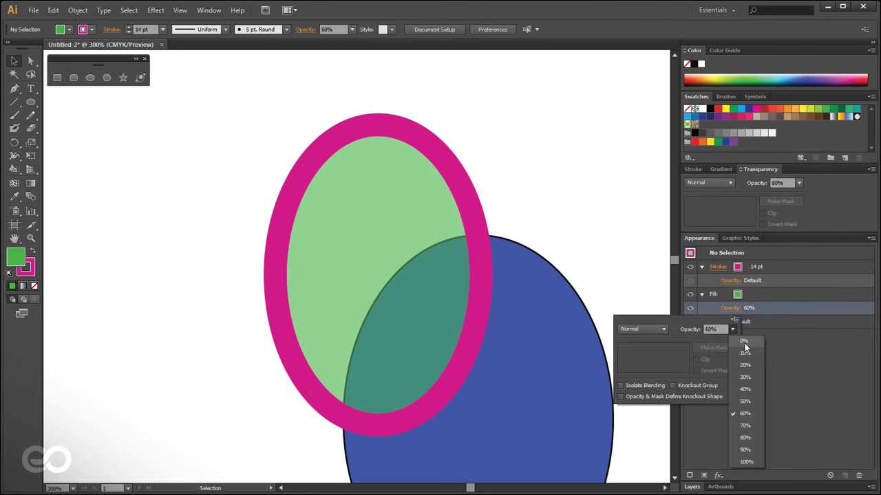
left_click(743, 461)
left_click(730, 281)
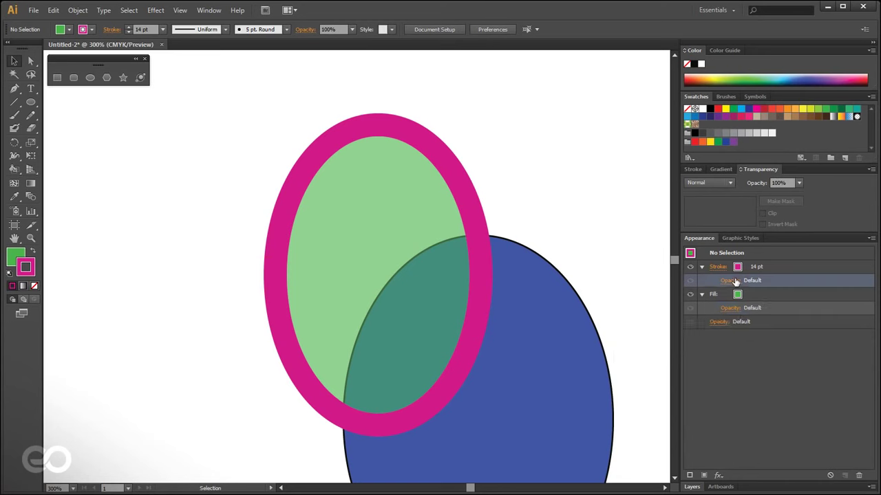
left_click(732, 302)
left_click(749, 375)
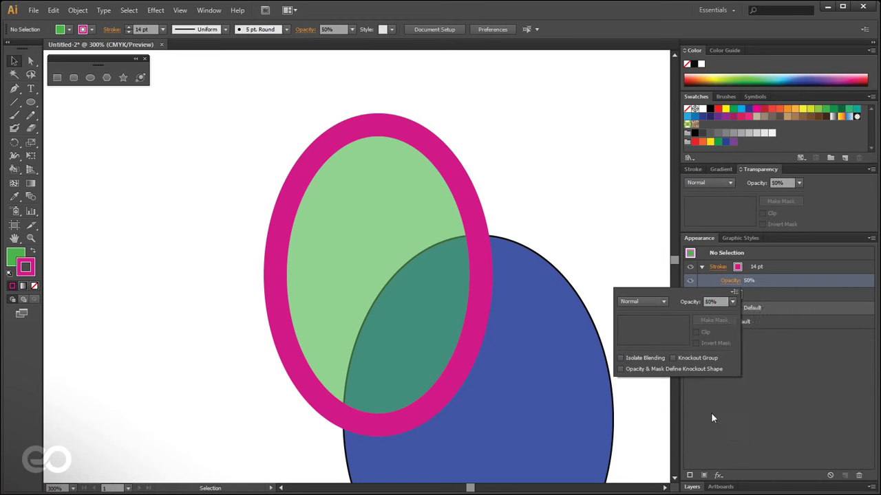
left_click(779, 362)
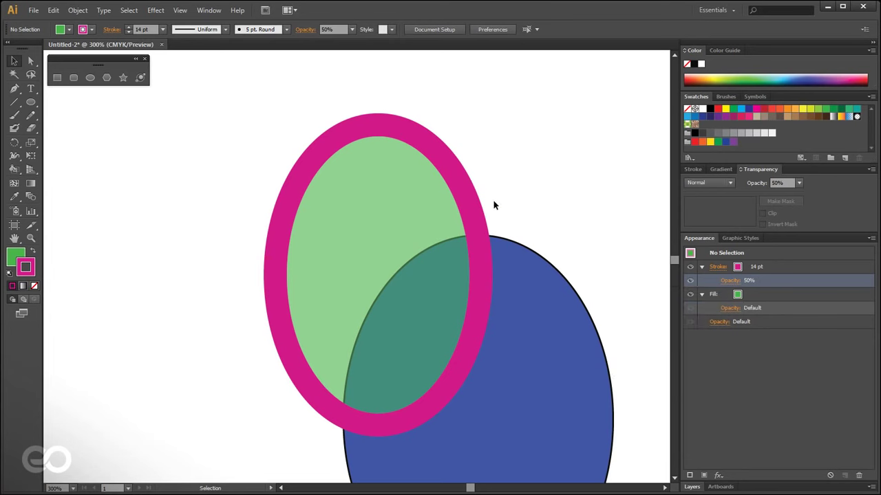
Select the green ellipse and set its stroke opacity to 50% and its fill opacity to 100%.
left_click(428, 200)
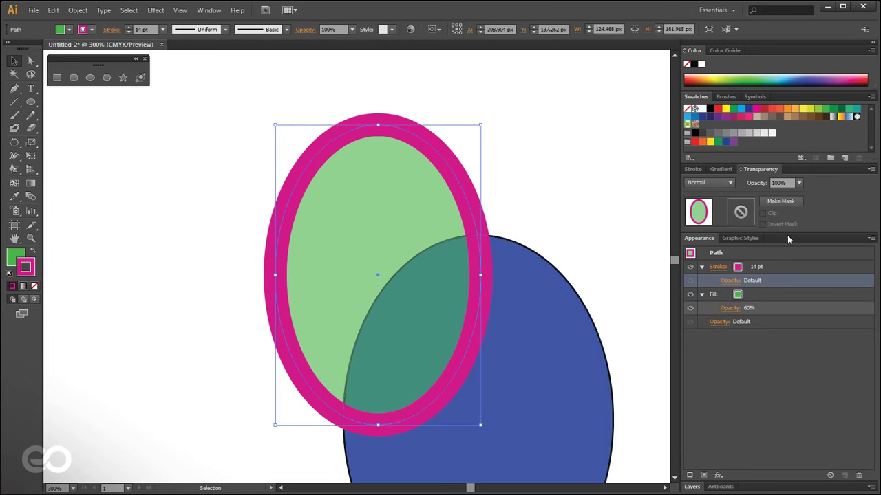
left_click(732, 282)
left_click(734, 302)
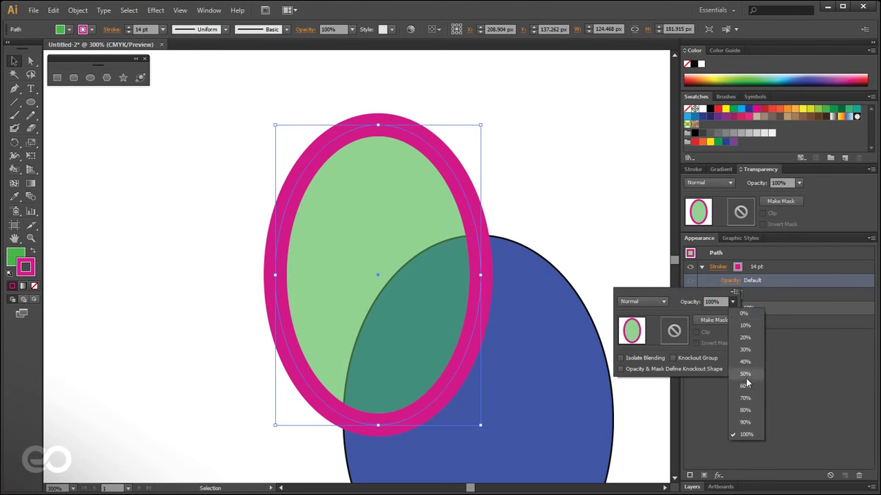
left_click(745, 378)
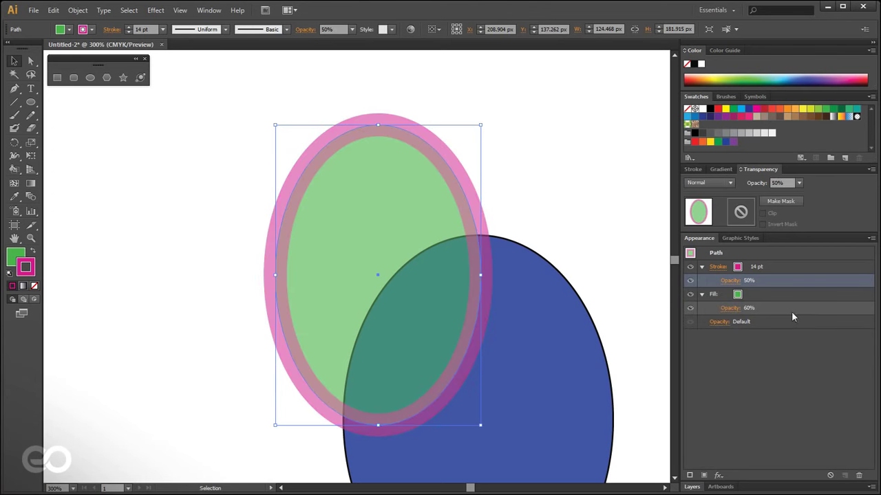
left_click(736, 309)
left_click(733, 329)
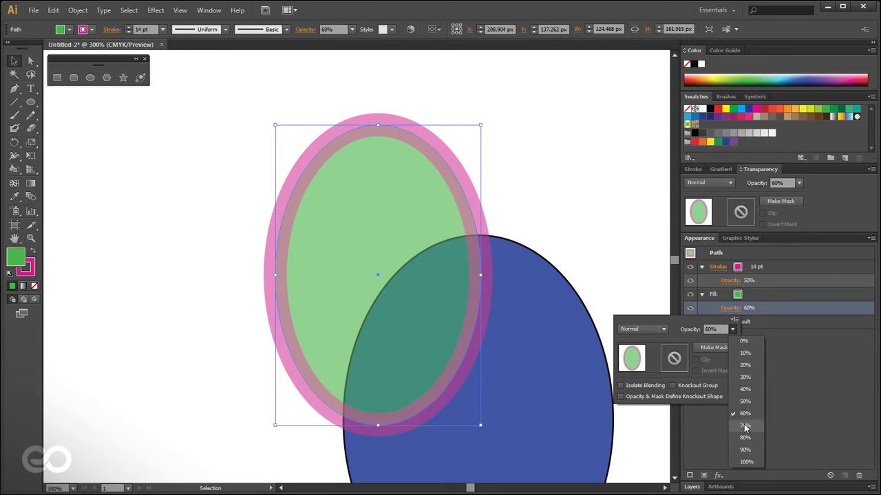
left_click(749, 468)
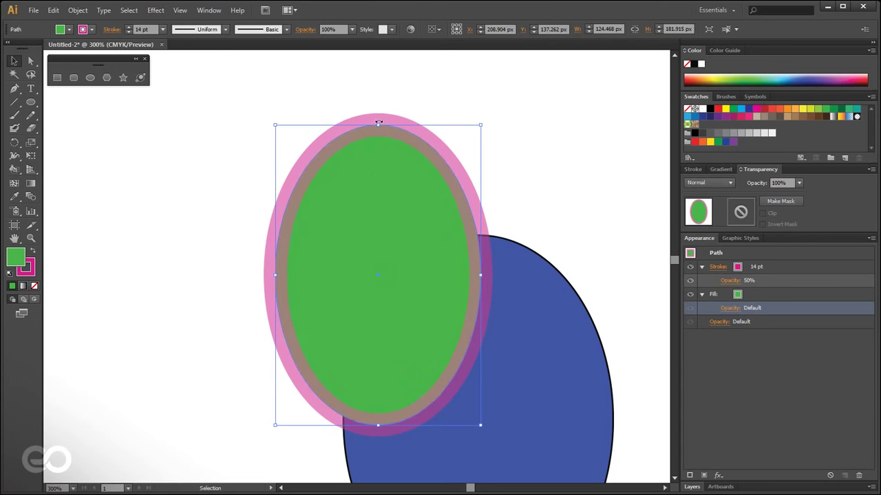
left_click(584, 245)
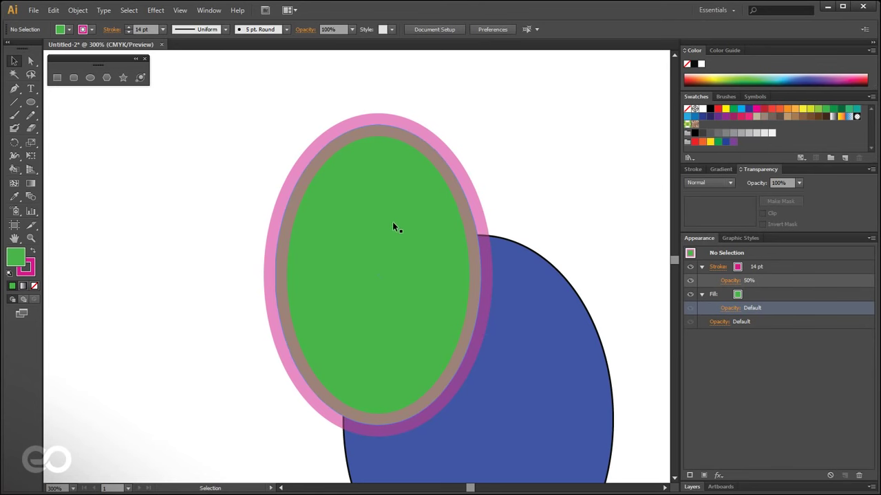
Move the green ellipse away from the blue one, to about X 125.7, Y 154.3 px.
scroll(193, 212, "down", 1)
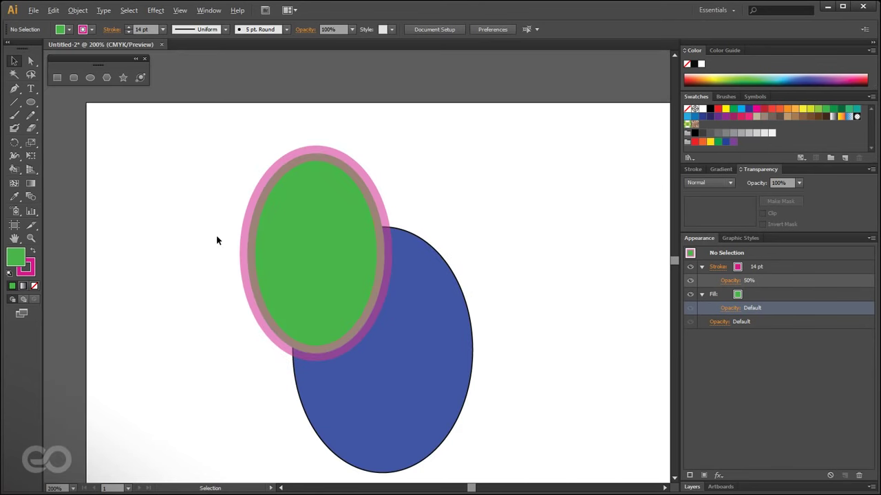
left_click_drag(321, 189, 245, 205)
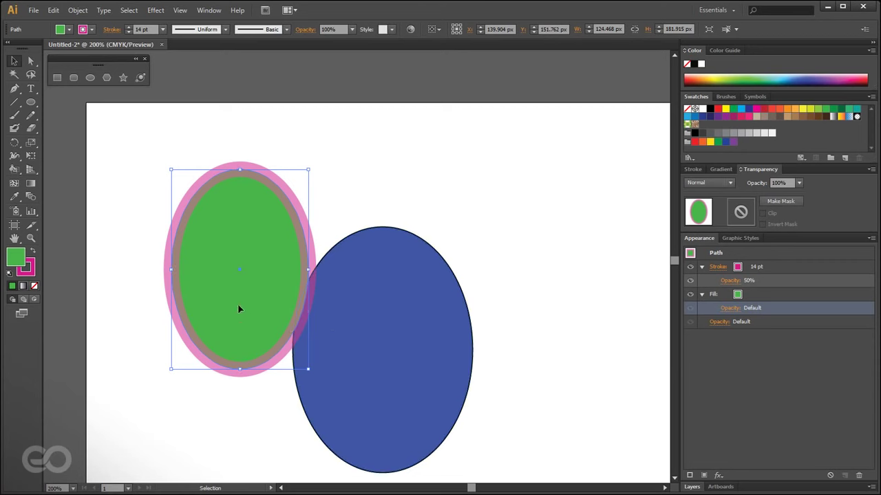
left_click_drag(234, 309, 212, 364)
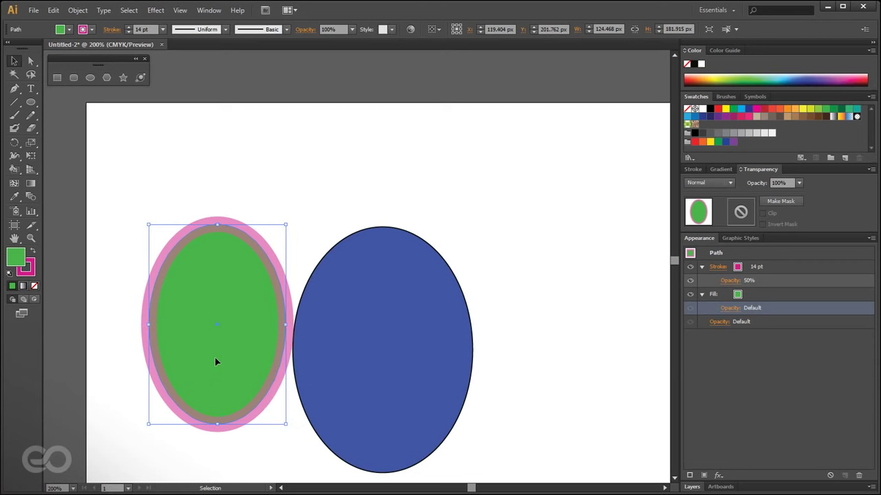
scroll(158, 332, "down", 1, "alt")
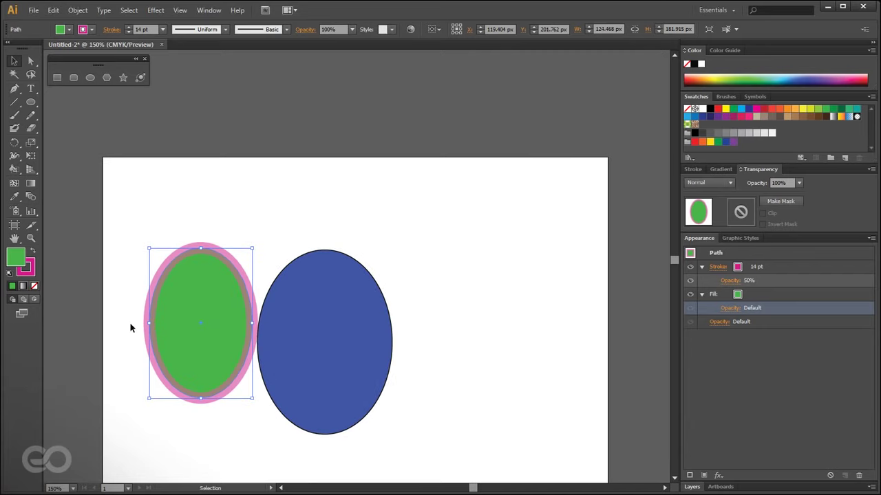
scroll(131, 322, "up", 1, "alt")
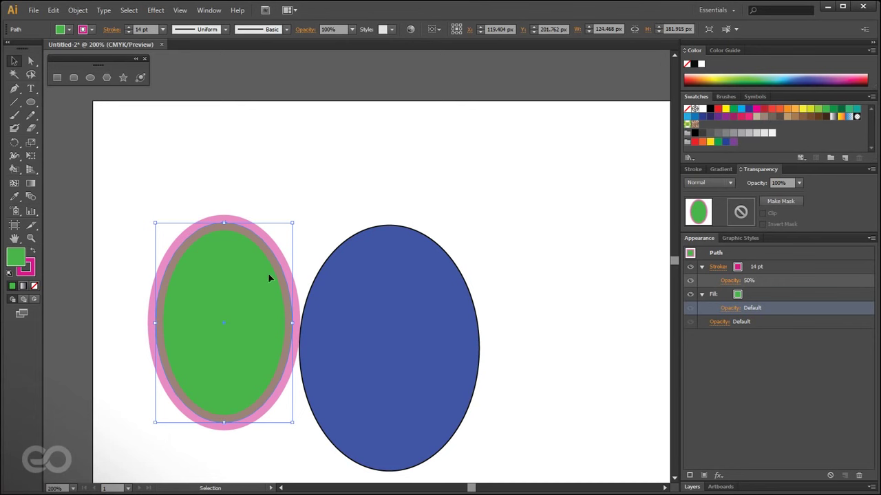
left_click_drag(269, 275, 276, 224)
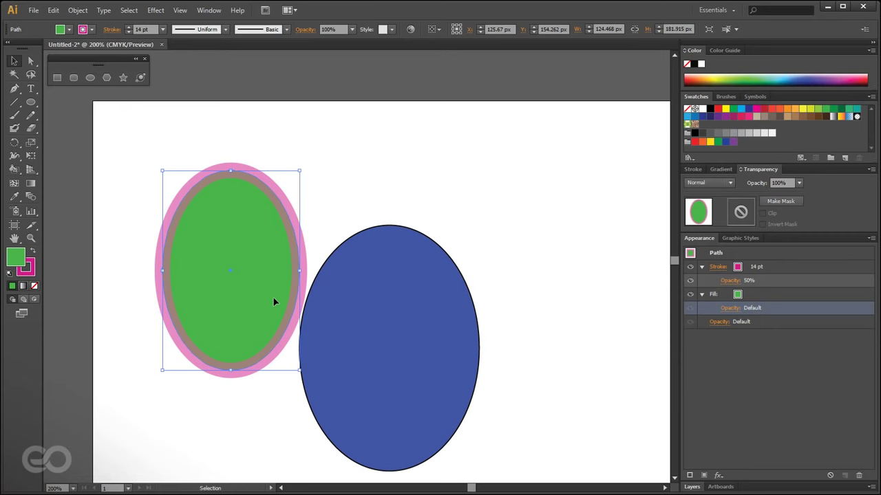
Delete both the green and the blue ellipse from the artboard.
key("Delete")
left_click(325, 331)
key("Delete")
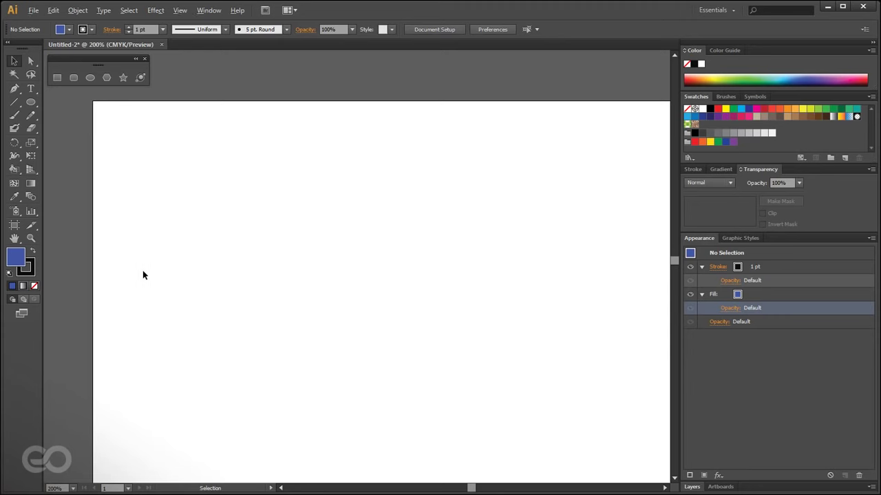
Draw a blue circle about 288 px wide and a light teal one about 156 px wide overlapping its upper right.
key("ctrl+minus")
key("l")
left_click_drag(222, 239, 461, 477)
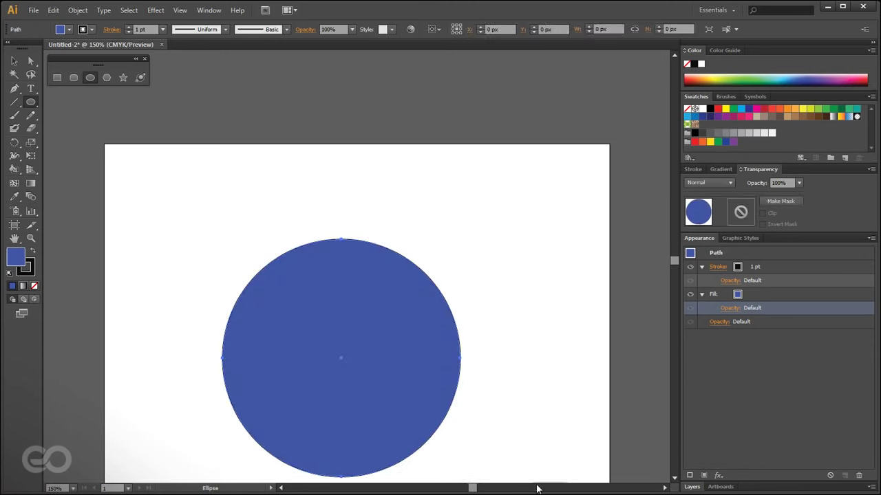
left_click_drag(512, 224, 384, 353)
key("v")
left_click(775, 74)
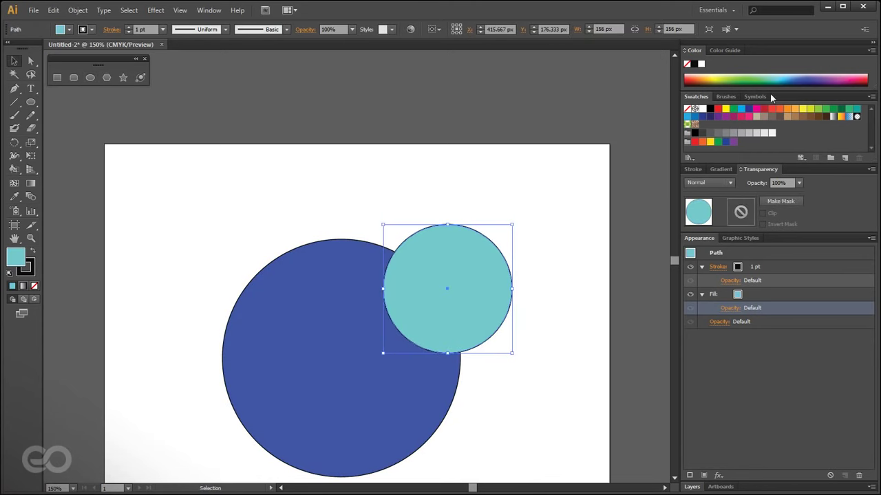
left_click(293, 263)
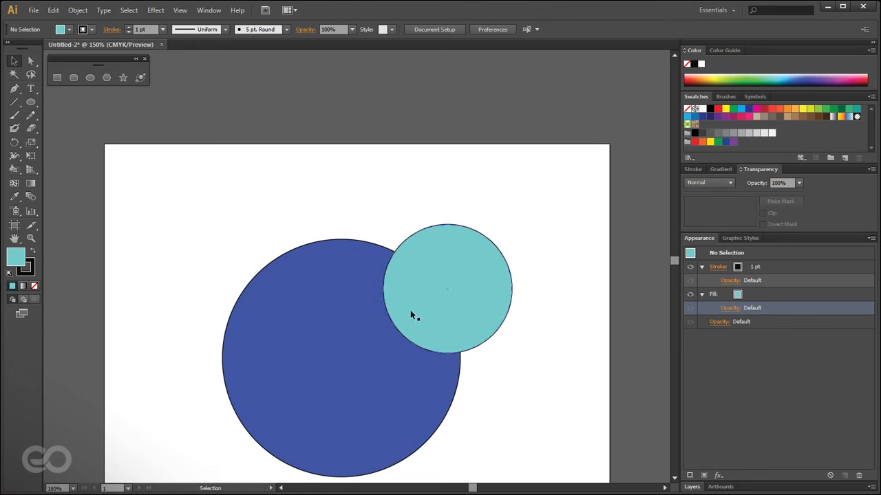
Show the Pathfinder panel and dock it beside the color and swatches panels.
left_click(203, 11)
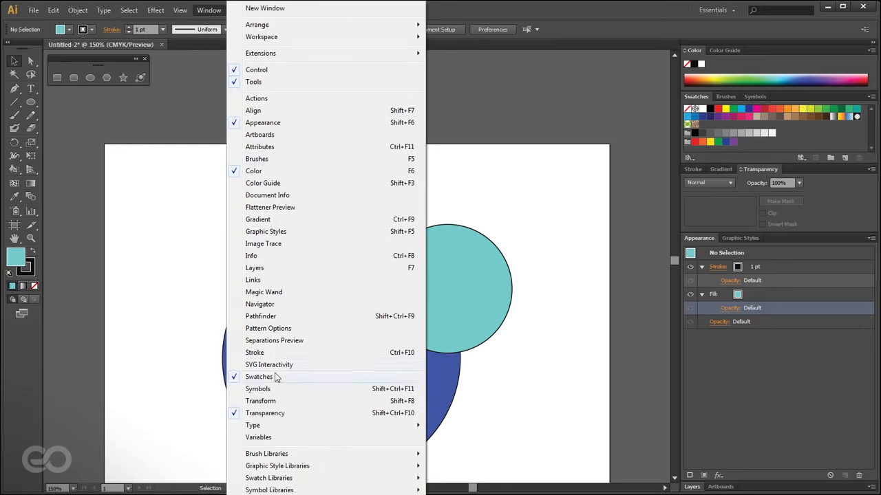
left_click(265, 318)
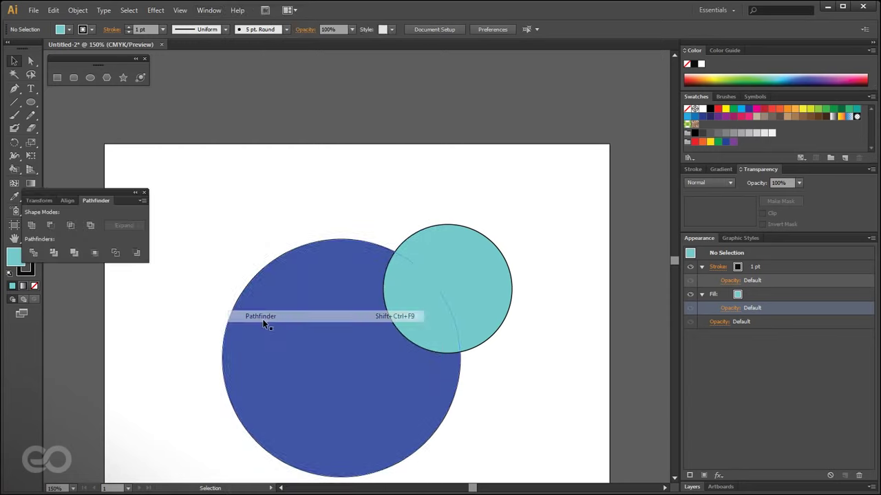
left_click_drag(119, 200, 678, 77)
key("space")
left_click_drag(301, 373, 224, 303)
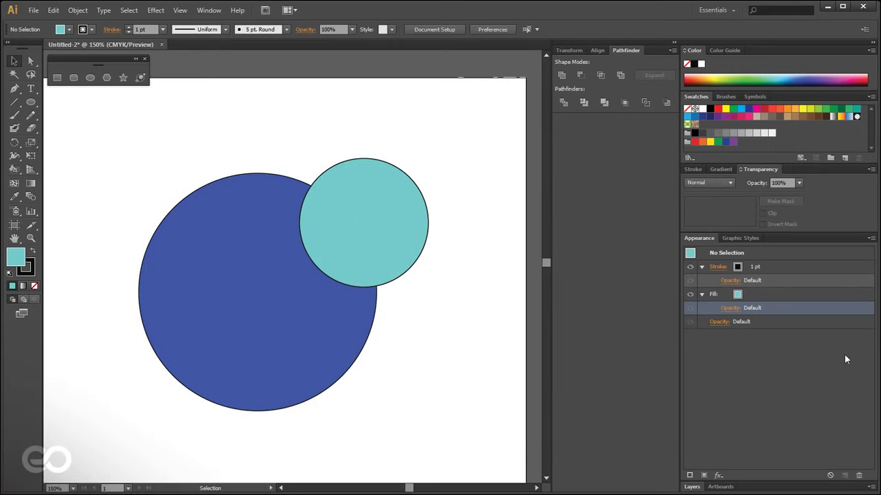
left_click(215, 14)
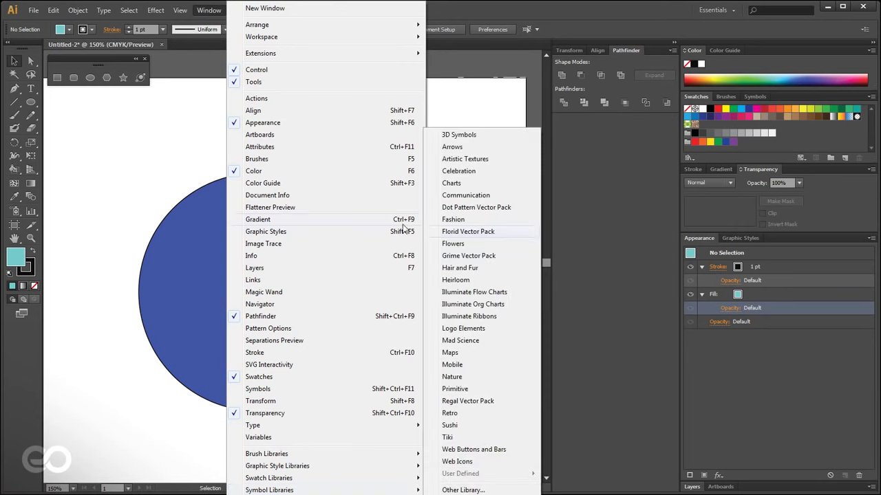
left_click(92, 201)
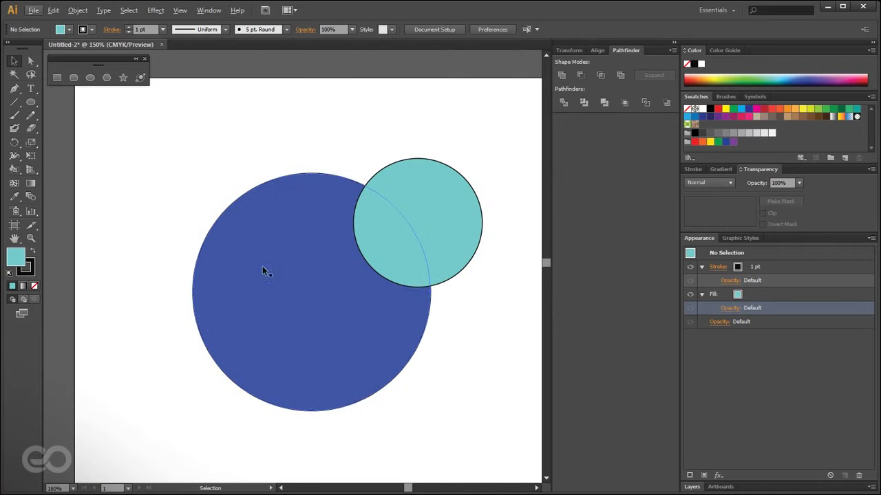
left_click(344, 248)
left_click(426, 223)
left_click(330, 318)
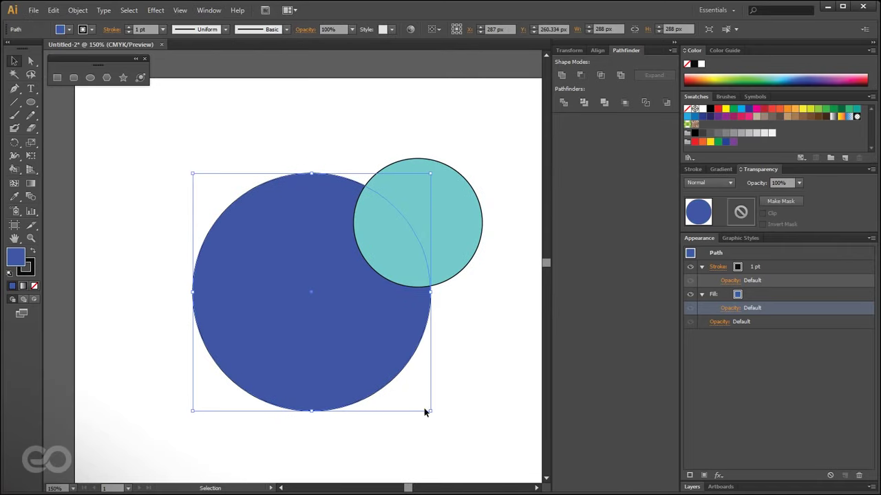
left_click(500, 437)
Move the teal circle up to about Y 158.3 px, and subtract it from the blue circle with Minus Front.
mouse_move(409, 235)
left_mouse_down()
mouse_move(427, 193)
mouse_move(409, 220)
left_mouse_up()
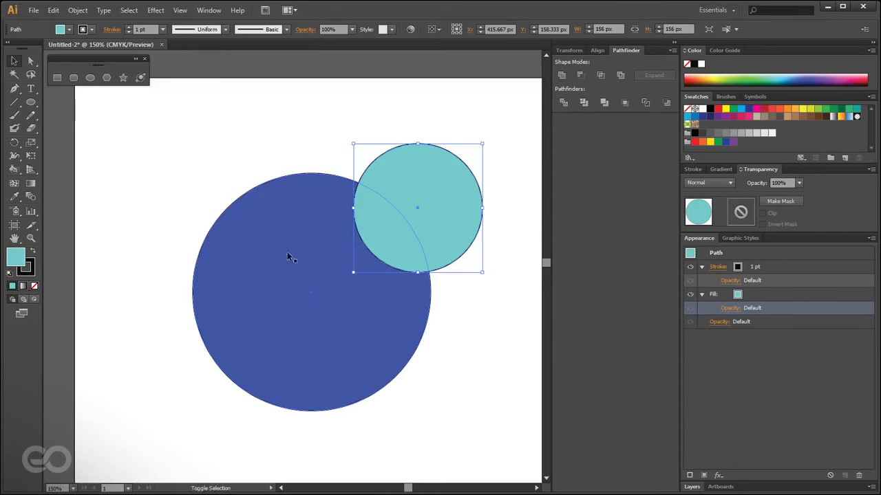
key("ctrl+1")
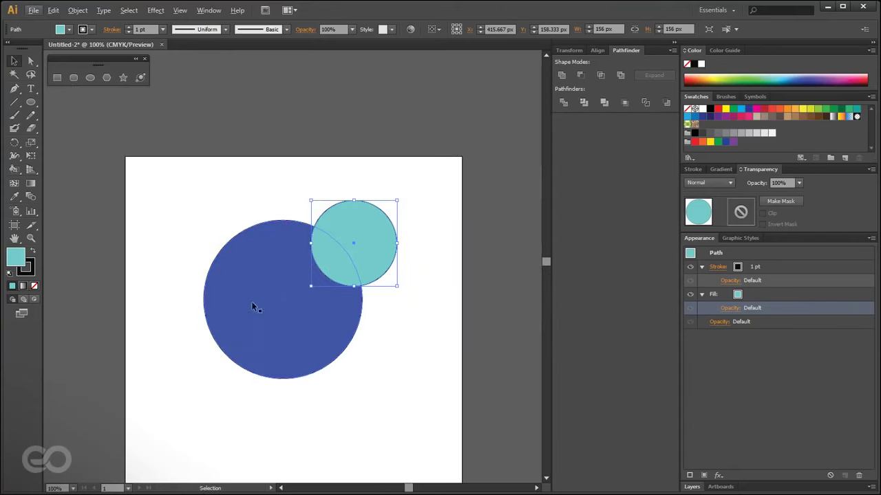
left_click(279, 338, "shift")
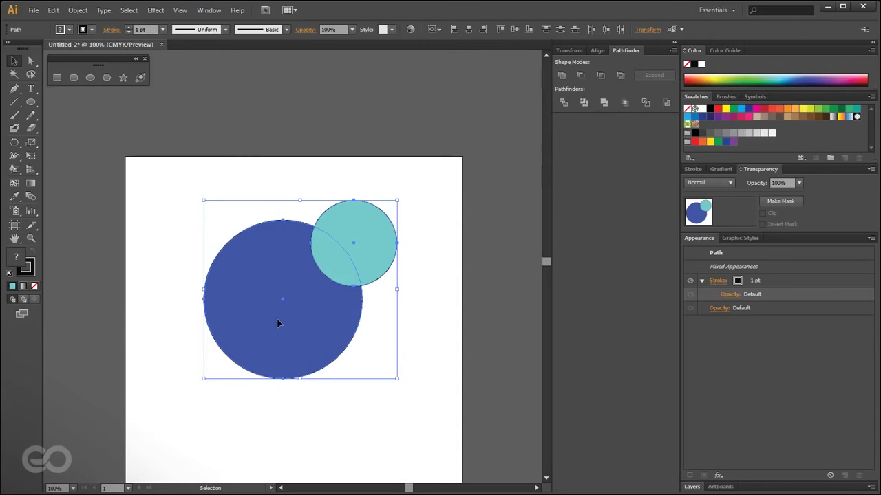
left_click(580, 74)
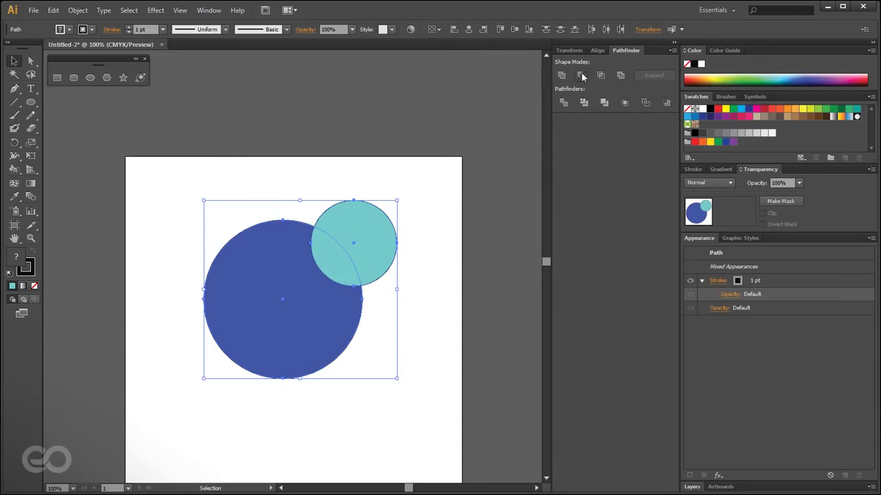
left_click(420, 351)
left_click(353, 289)
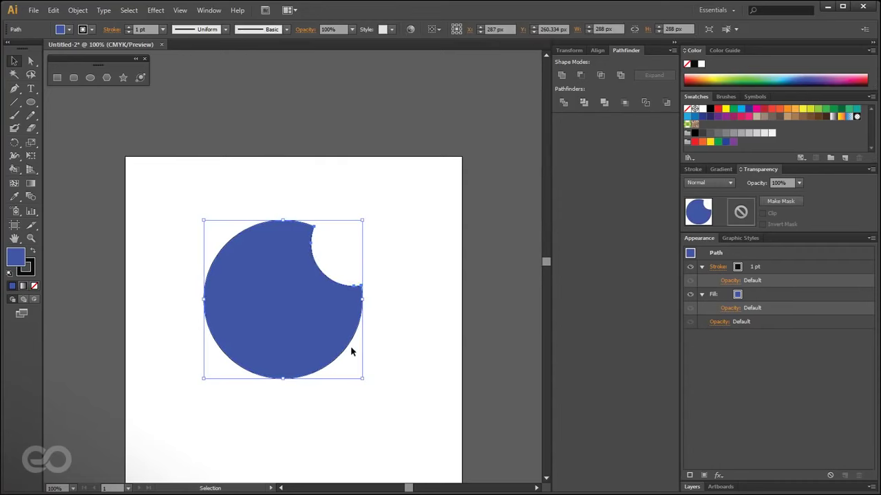
Show the document's layers and highlight the cut-out blue path under Layer 1.
left_click(692, 488)
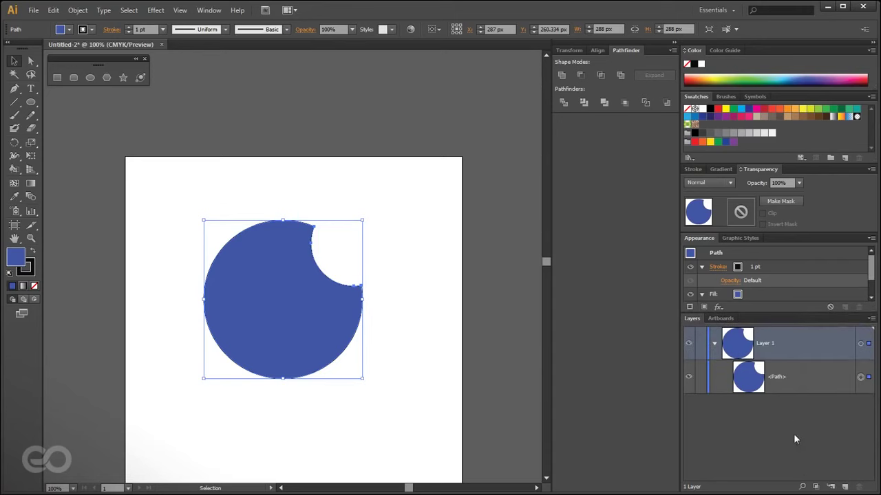
left_click(789, 379)
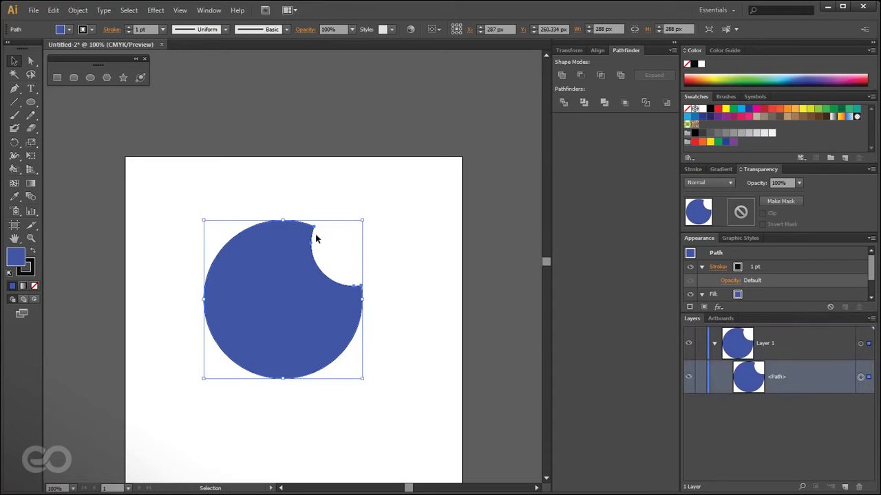
Delete the cut-out blue circle to leave an empty artboard.
left_click(417, 375)
left_click(326, 346)
key("ctrl+c")
key("ctrl+f")
key("ctrl+x")
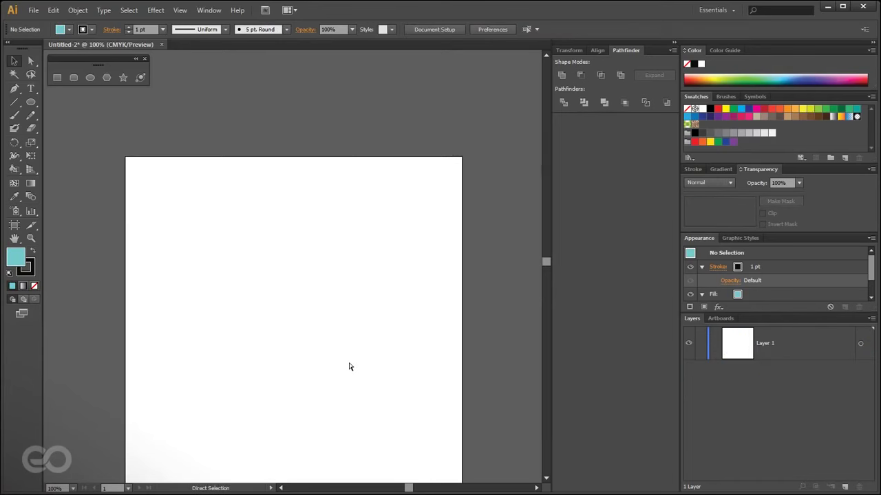
key("ctrl+y")
key("ctrl+y")
Draw a teal circle about 386 px wide and a smaller one overlapping its upper-right edge.
left_click(31, 101)
left_click_drag(254, 370, 402, 466)
left_click_drag(396, 230, 333, 328)
Fill the large circle with dark blue.
left_click(14, 61)
left_click(260, 358)
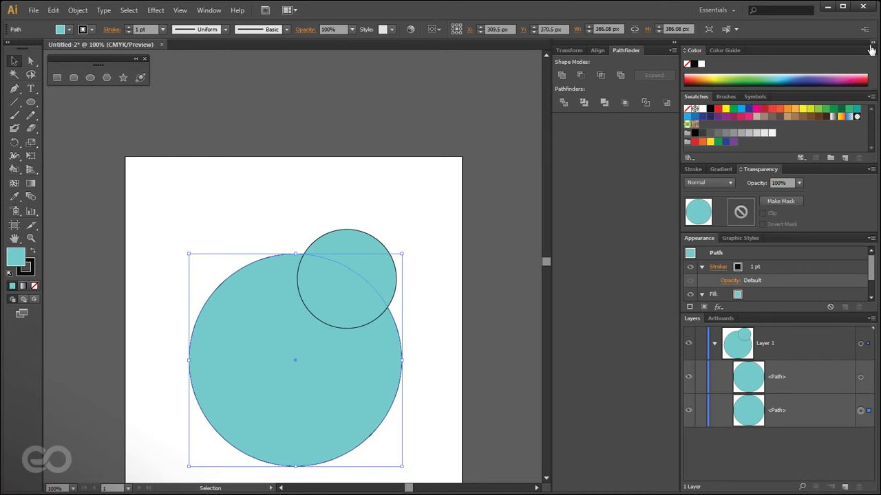
left_click(803, 77)
left_click(426, 148)
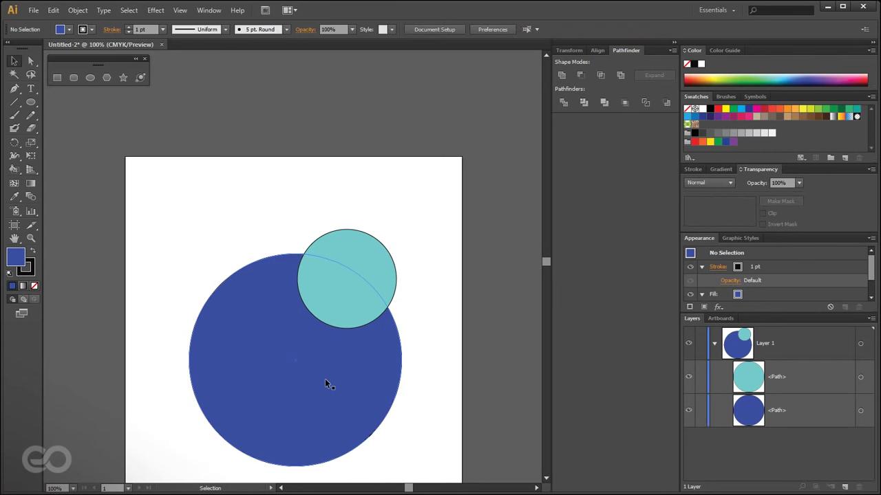
Select both overlapping circles, try combining them with Unite, and undo it.
left_click(362, 274)
left_click(335, 359, "shift")
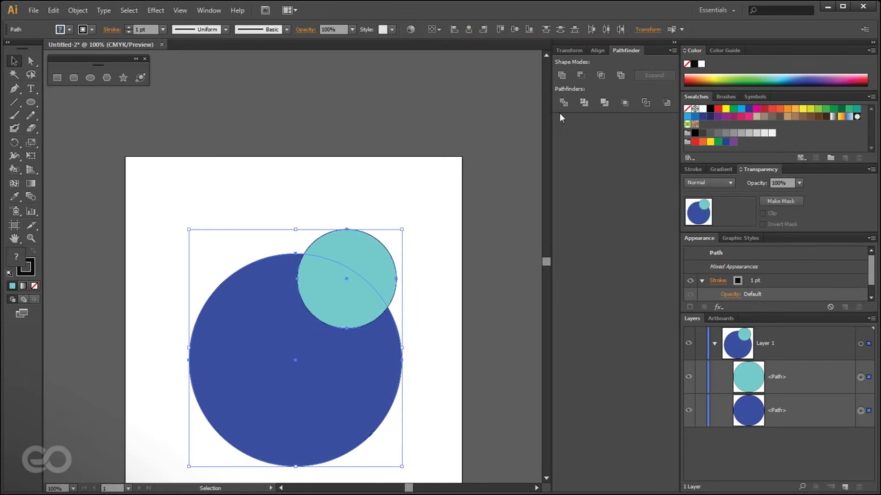
left_click(561, 77)
left_click(471, 356)
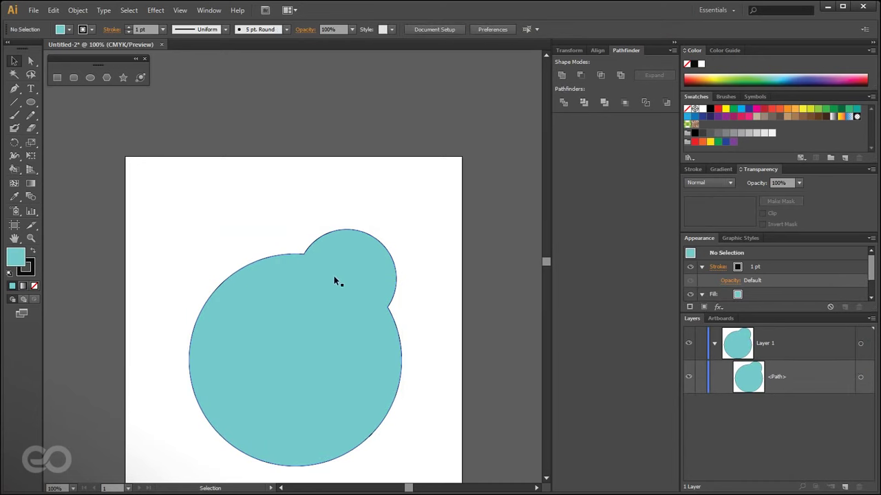
key("ctrl+z")
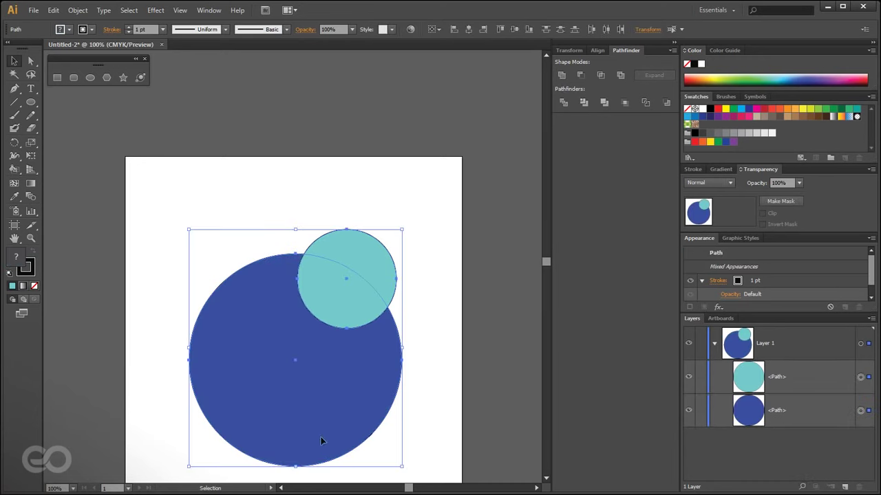
Try the Intersect and Exclude shape modes on the two overlapping circles, undoing each result.
left_click(601, 75)
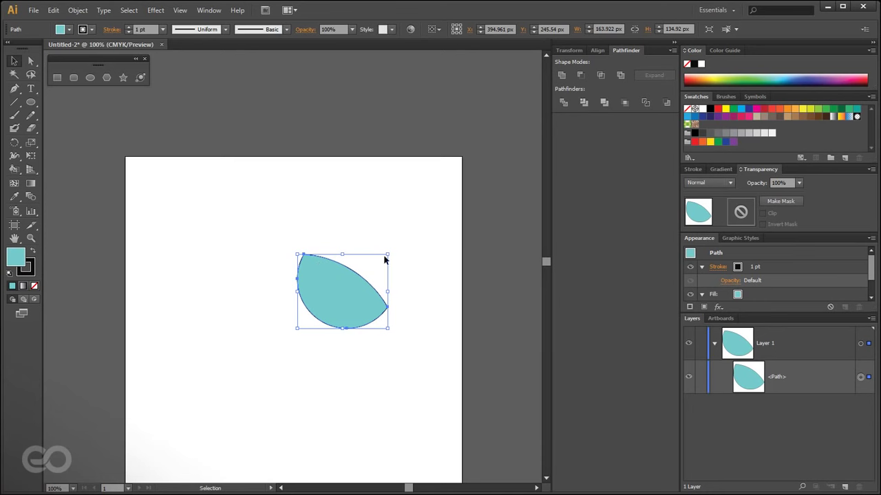
key("ctrl+z")
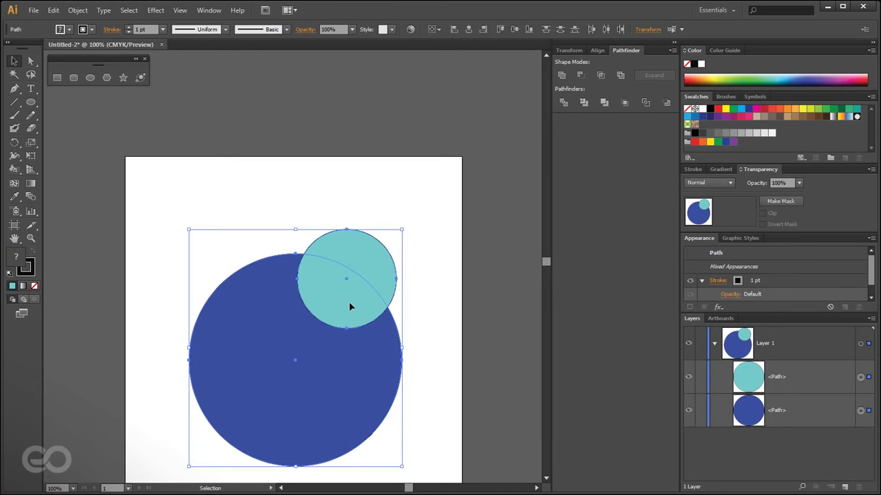
left_click(622, 75)
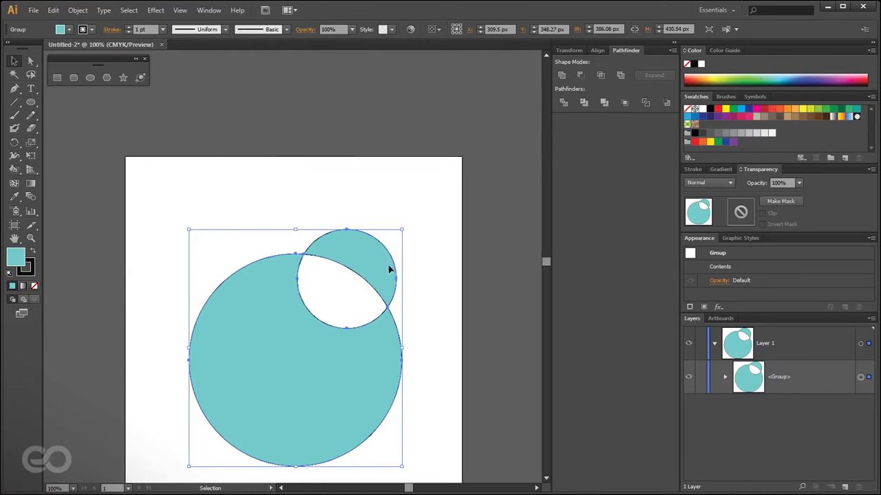
key("ctrl+z")
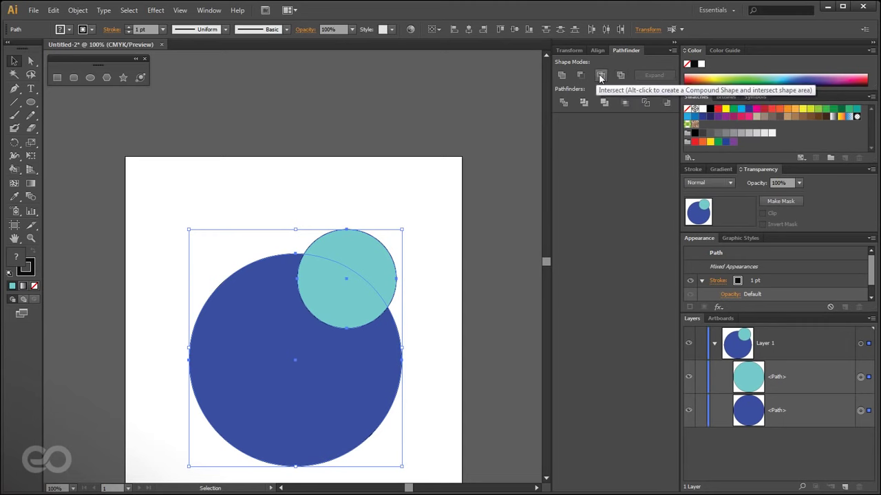
Split the overlapping circles with Divide and expand the resulting group in the layer list to show its paths.
left_click(568, 104)
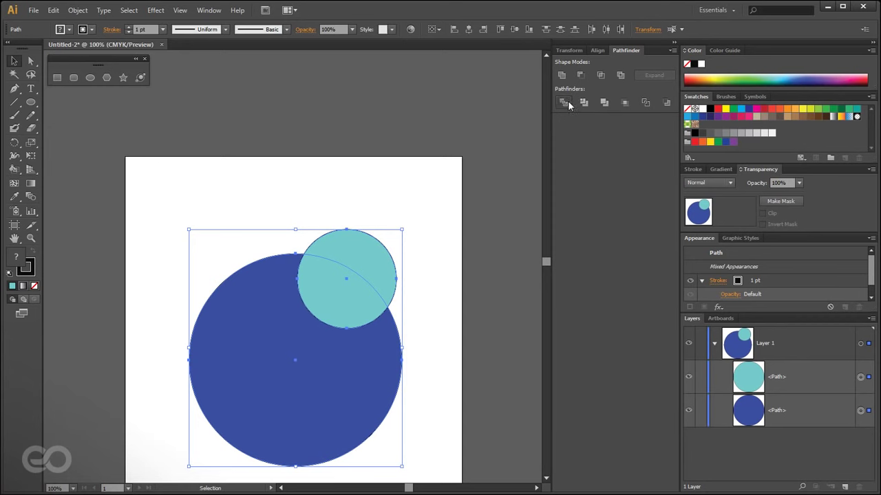
left_click(369, 136)
left_click_drag(359, 272, 392, 184)
key("ctrl+z")
left_click(726, 378)
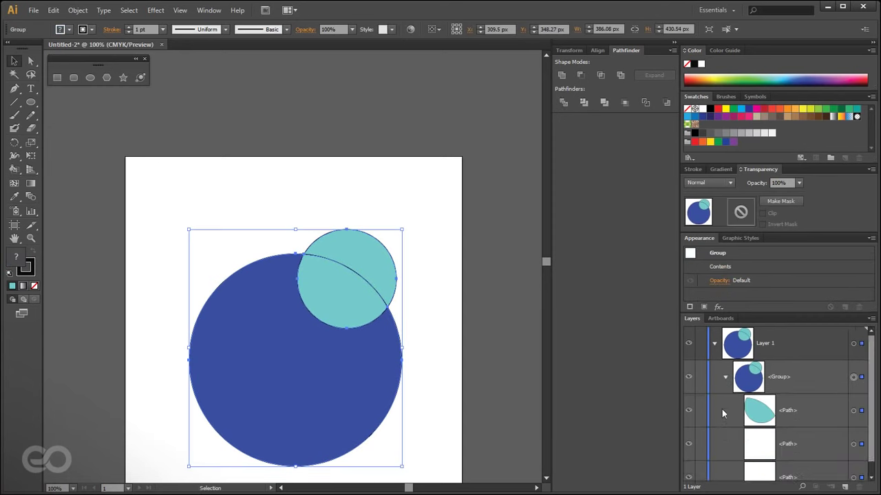
scroll(723, 413, "down", 1)
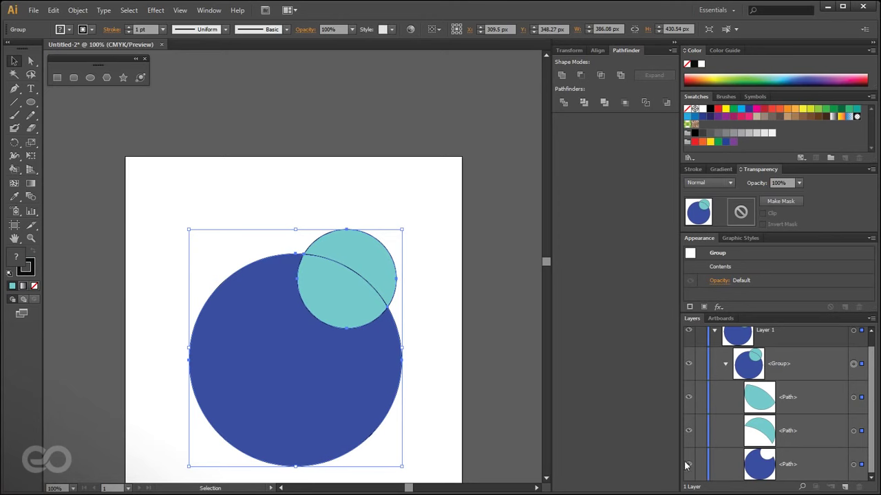
Pull the divided teal lens and teal crescent away from the blue piece, and undo back to the two undivided circles.
left_click(853, 397)
left_click_drag(359, 293, 259, 143)
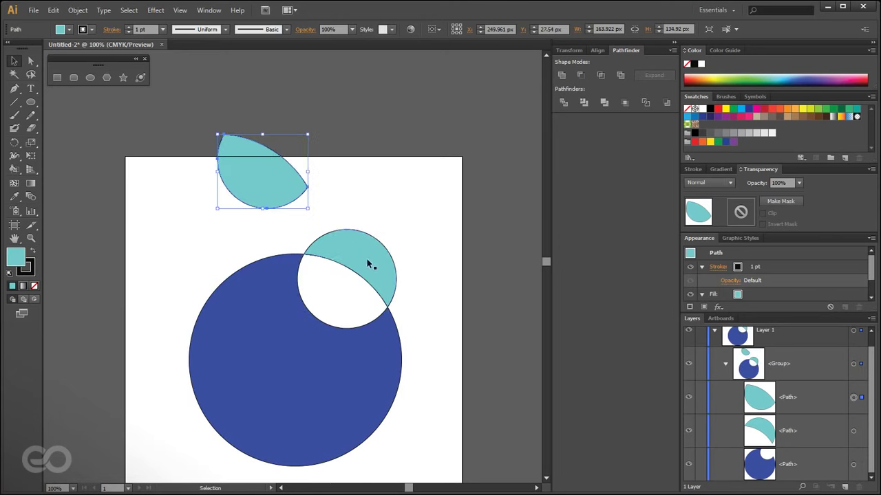
left_click(854, 434)
left_click_drag(347, 261, 412, 212)
left_click(416, 397)
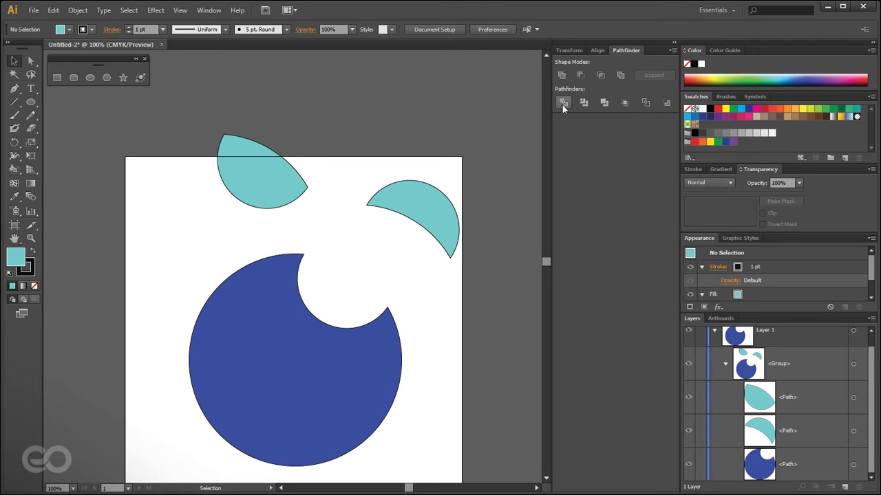
key("ctrl+z")
key("ctrl+z")
key("ctrl+z")
key("ctrl+z")
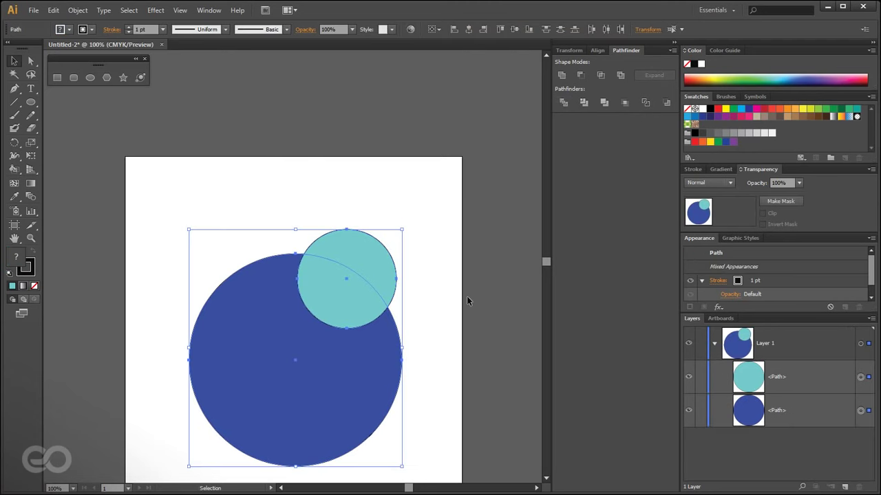
Apply Trim to the two overlapping circles and inspect the group's paths by toggling the teal circle's visibility.
left_click(585, 103)
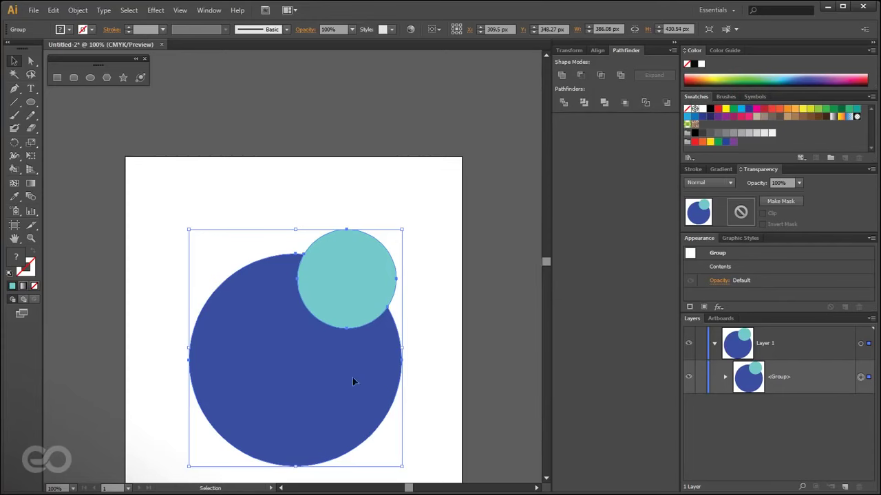
left_click(458, 378)
left_click_drag(347, 280, 377, 222)
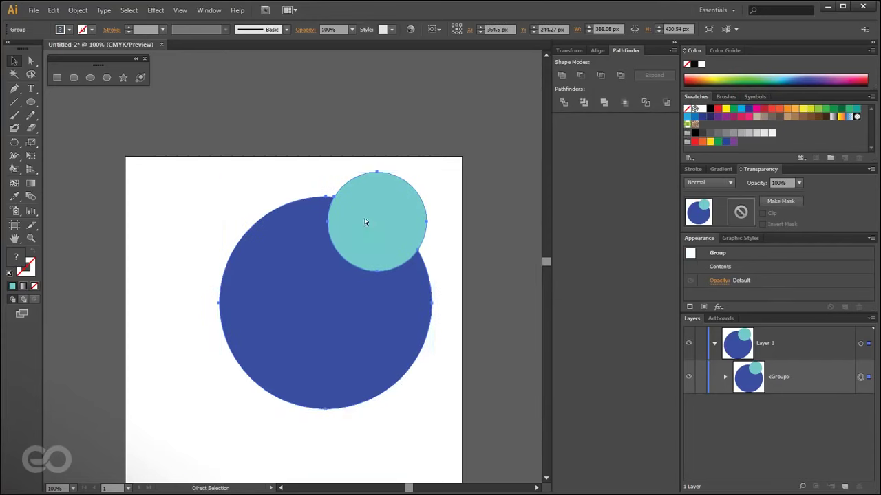
key("ctrl+z")
left_click(725, 377)
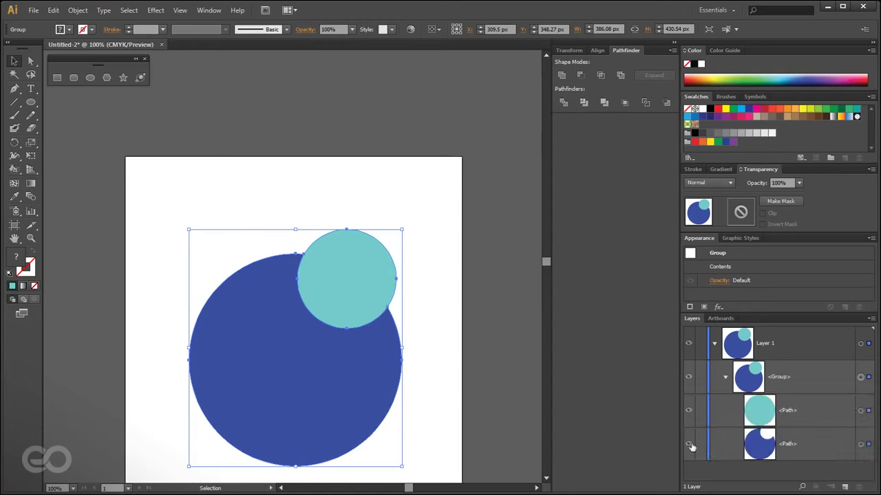
left_click(689, 411)
left_click(689, 412)
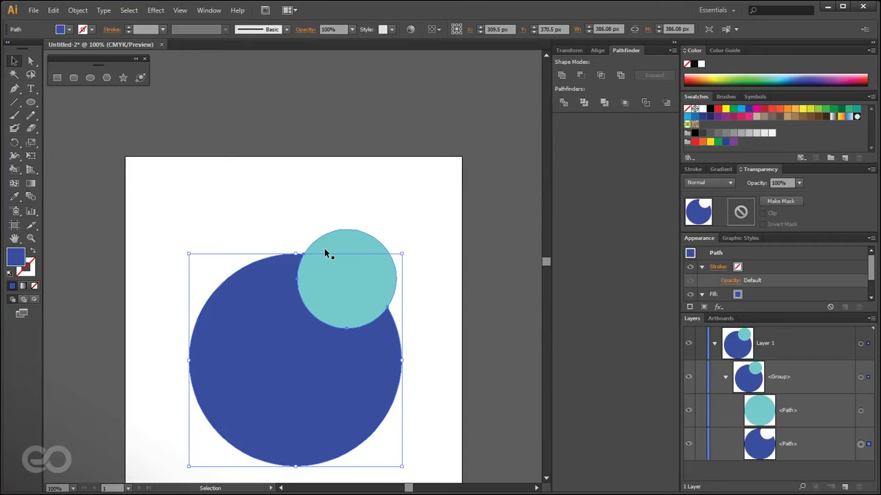
left_click(469, 368)
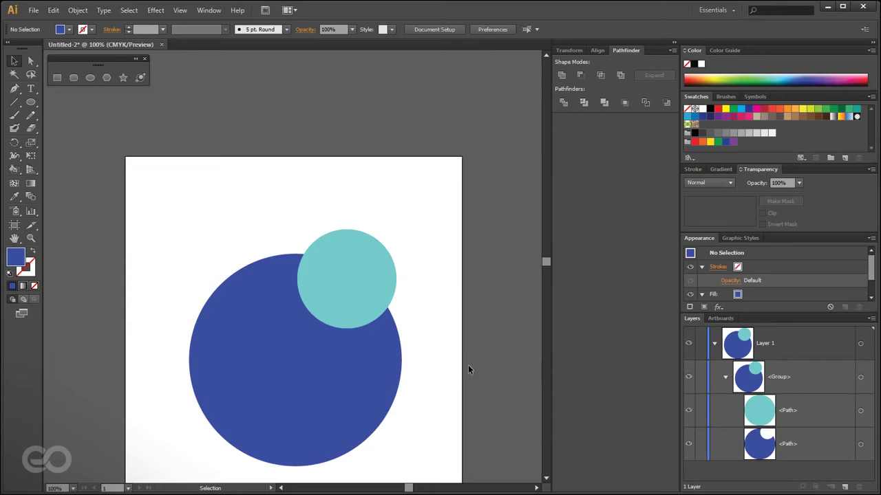
Hide the teal circle to view the notched blue path, and undo back to the two untrimmed circles.
key("space")
left_click_drag(393, 365, 395, 319)
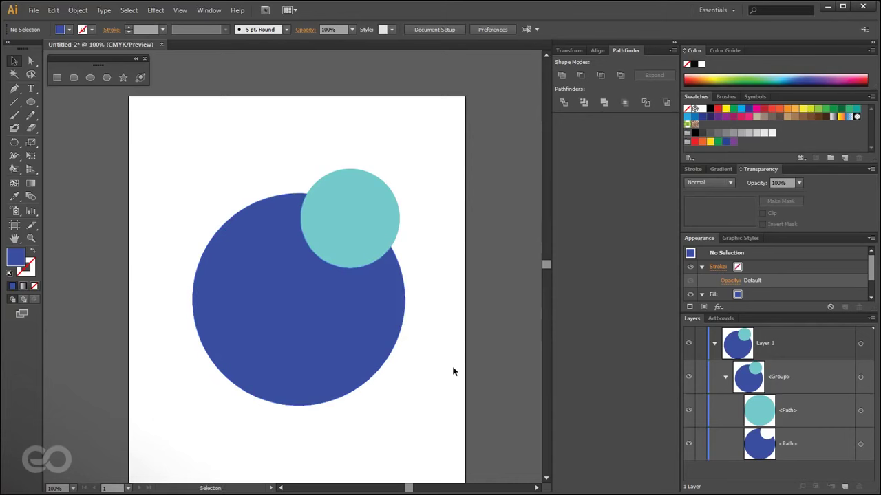
left_click(361, 300)
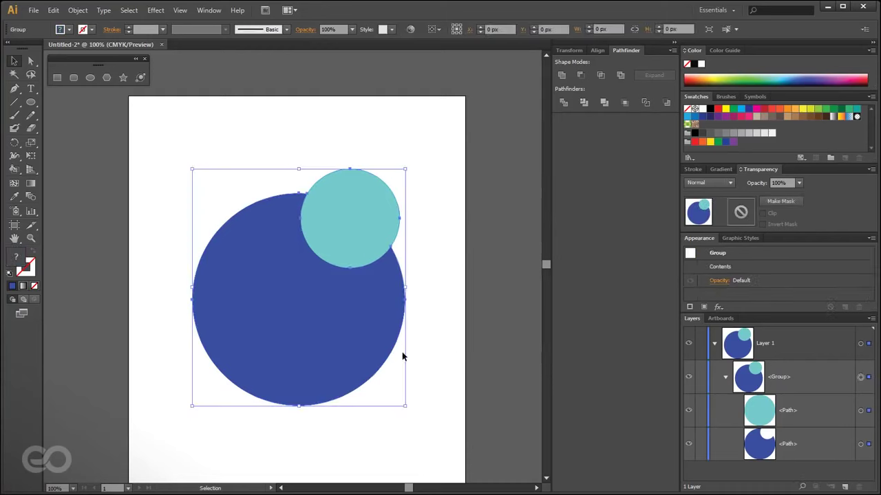
key("a")
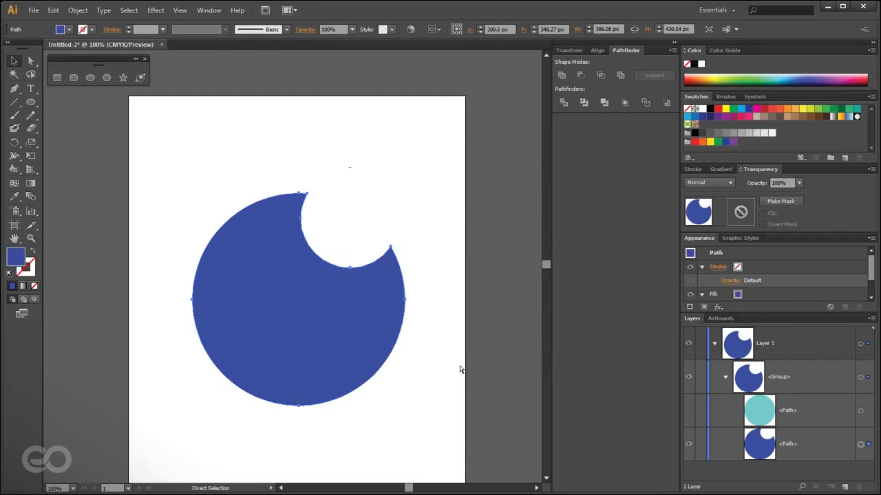
key("shift+ctrl+g")
key("v")
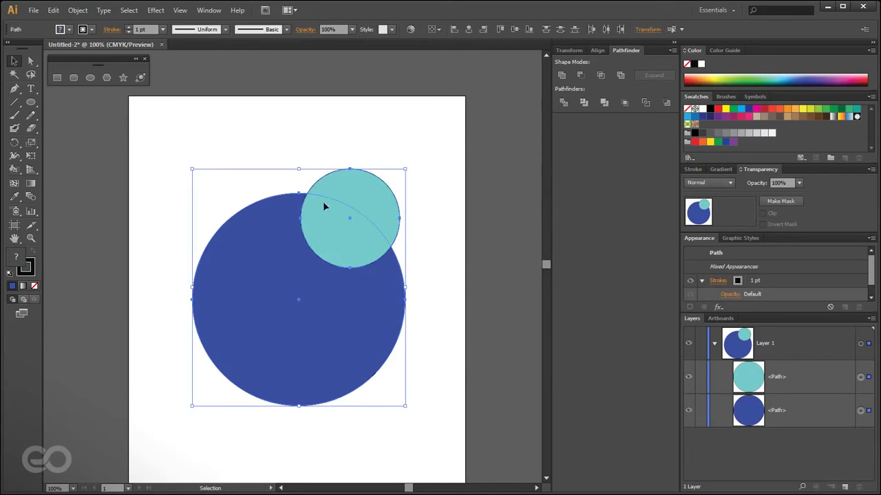
Try the Merge pathfinder on the two circles, expand the resulting group, and undo it.
left_click(604, 103)
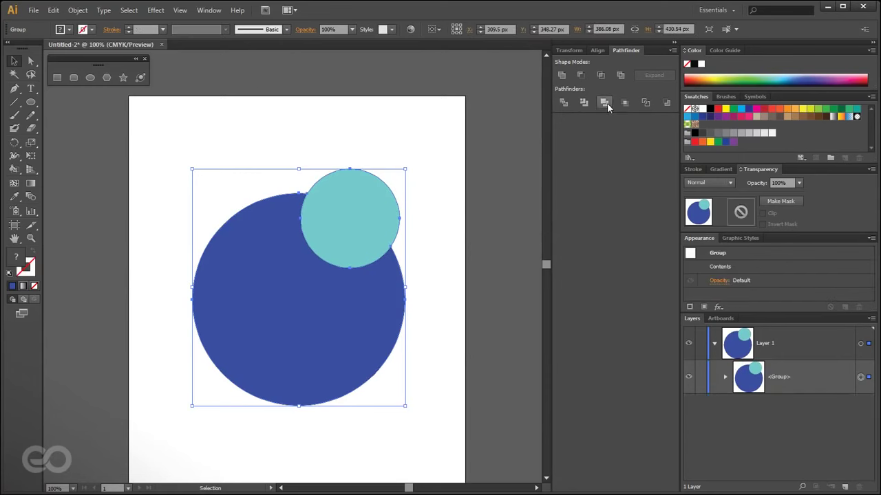
left_click(726, 378)
key("ctrl+z")
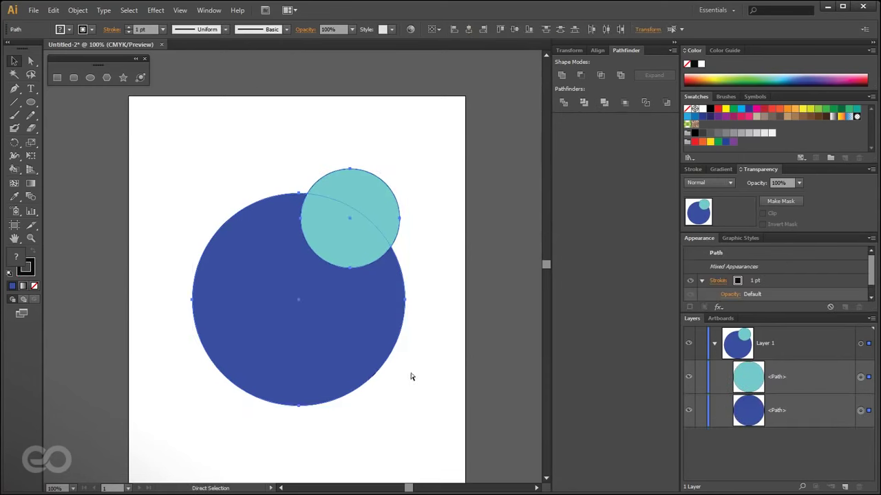
Draw another teal circle about 233 px wide overlapping the blue circle's lower-left edge.
left_click(452, 306)
left_click(30, 103)
mouse_move(160, 308)
left_mouse_down()
mouse_move(230, 390)
mouse_move(289, 435)
left_mouse_up()
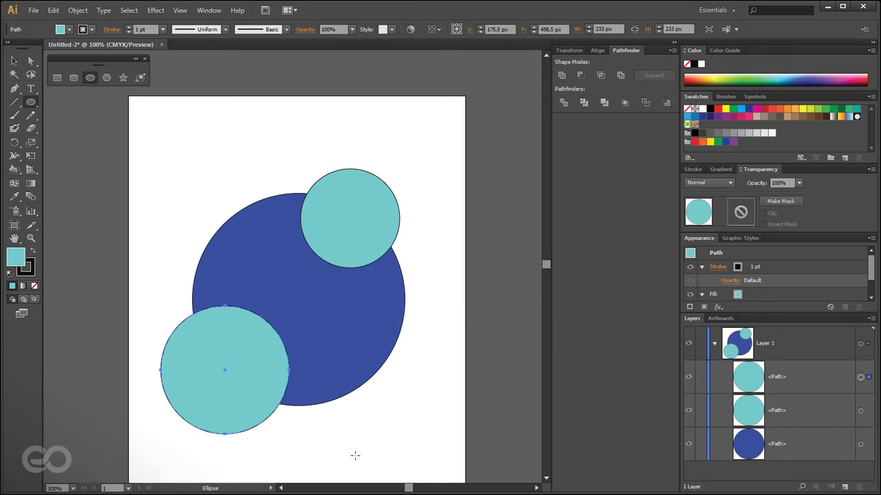
left_click(14, 63)
left_click(223, 147)
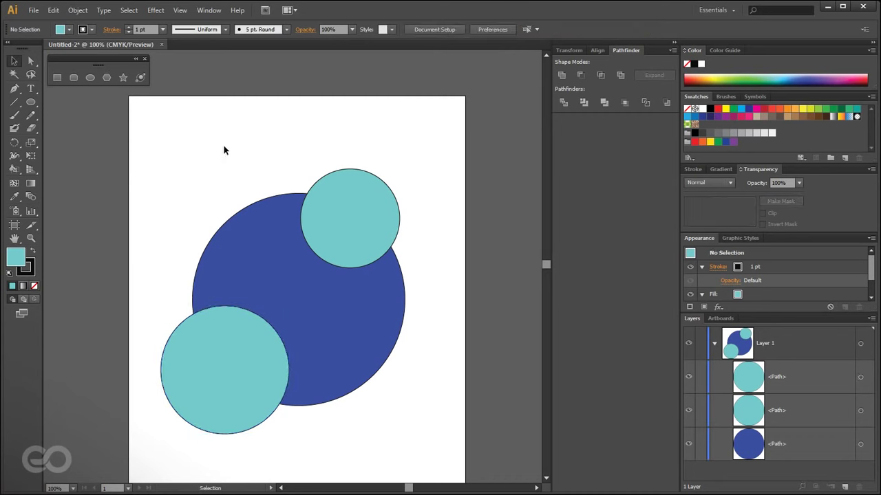
Apply the Merge pathfinder to all three circles and expand the resulting group in the layer list.
left_click(215, 339)
left_click(338, 273, "shift")
left_click(372, 196, "shift")
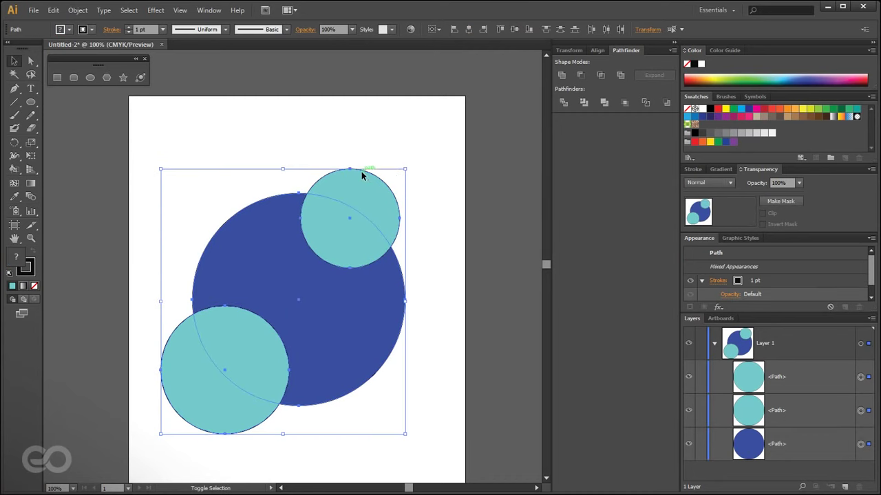
left_click(602, 103)
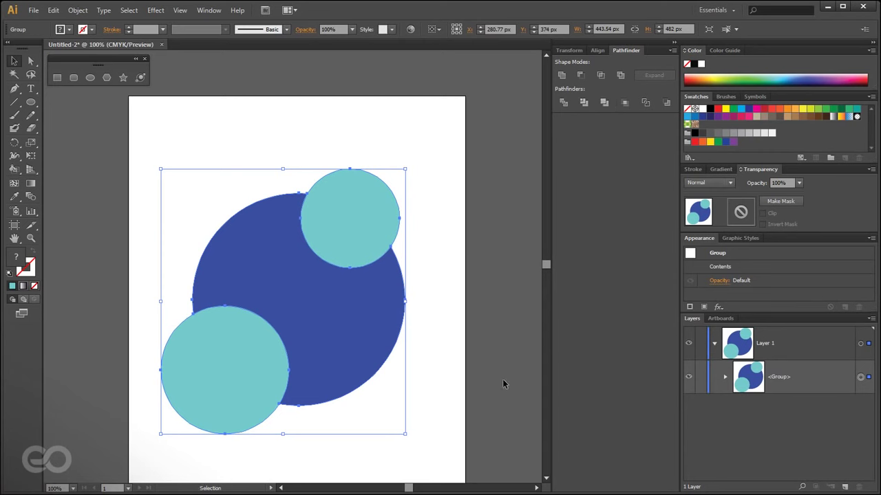
left_click(725, 377)
scroll(809, 408, "down", 1)
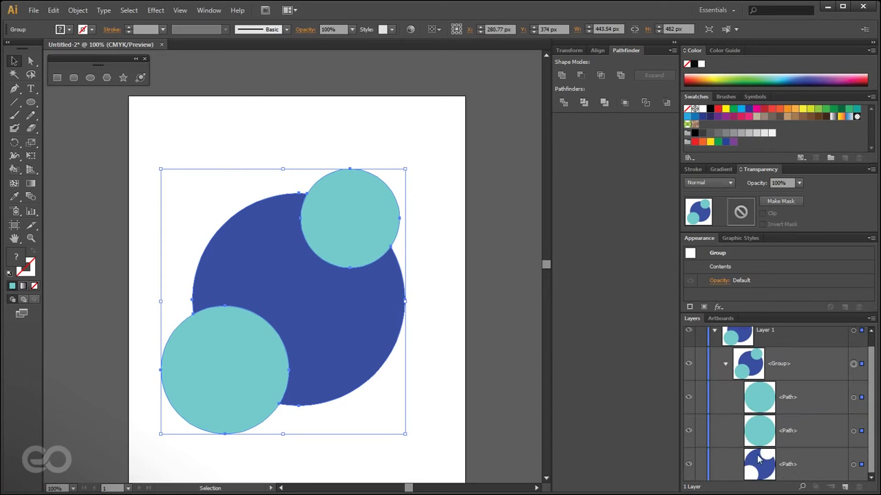
Hide both teal circles in the merged group to view the twice-notched blue path, and show them again.
left_click(688, 397)
left_click(688, 398)
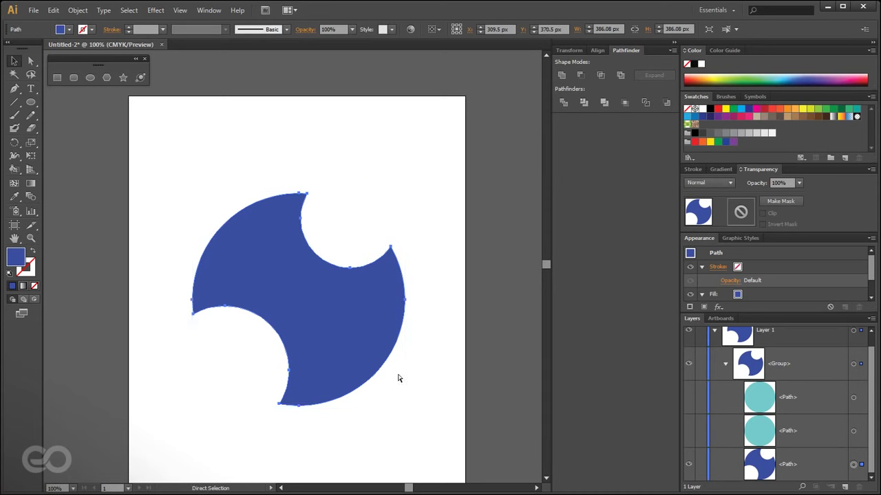
key("ctrl+z")
key("ctrl+z")
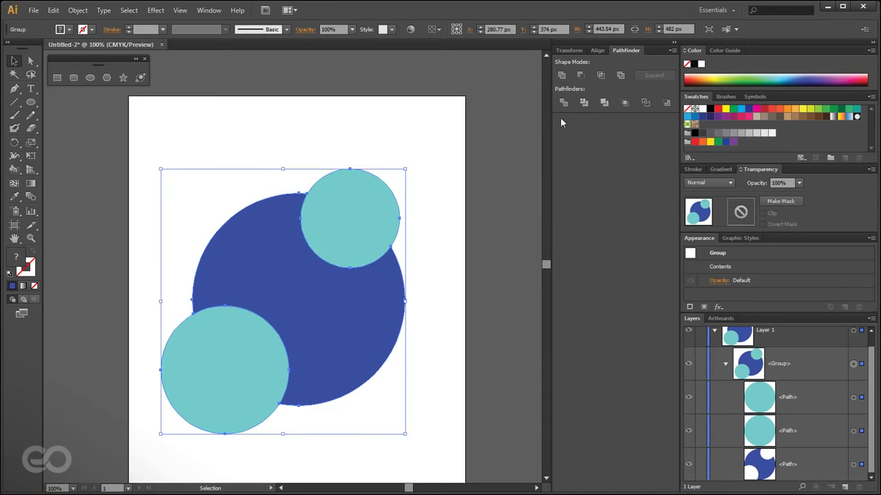
Undo the Merge to restore the three separate full circles.
left_click(446, 217)
left_click(310, 367)
key("shift+ctrl+g")
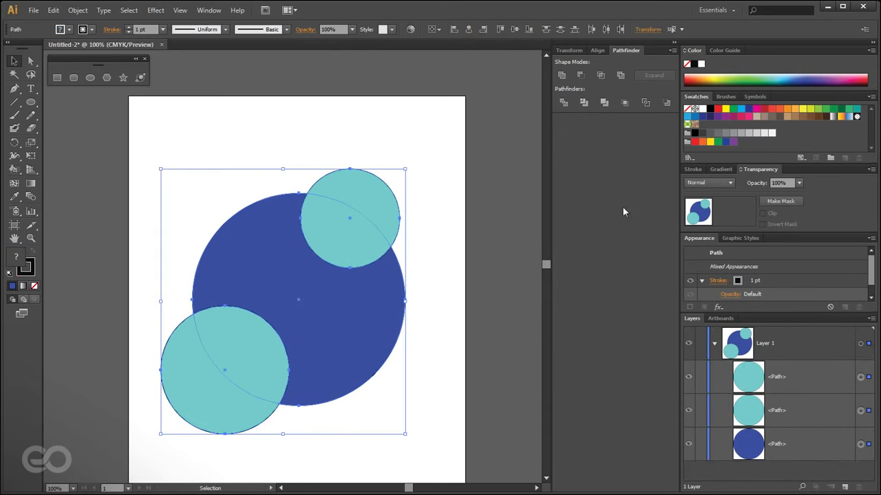
Try the Crop pathfinder on all three circles, inspecting the paths in the resulting group, and undo it.
left_click(624, 103)
left_click(328, 344)
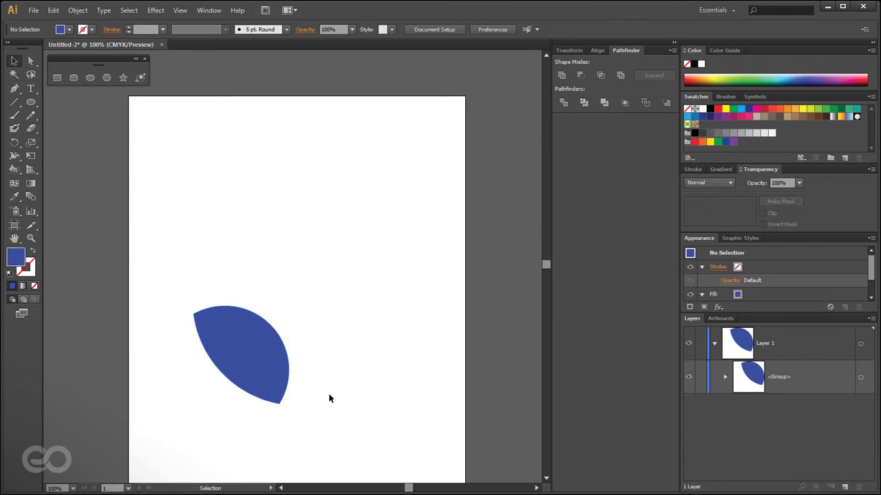
left_click(725, 377)
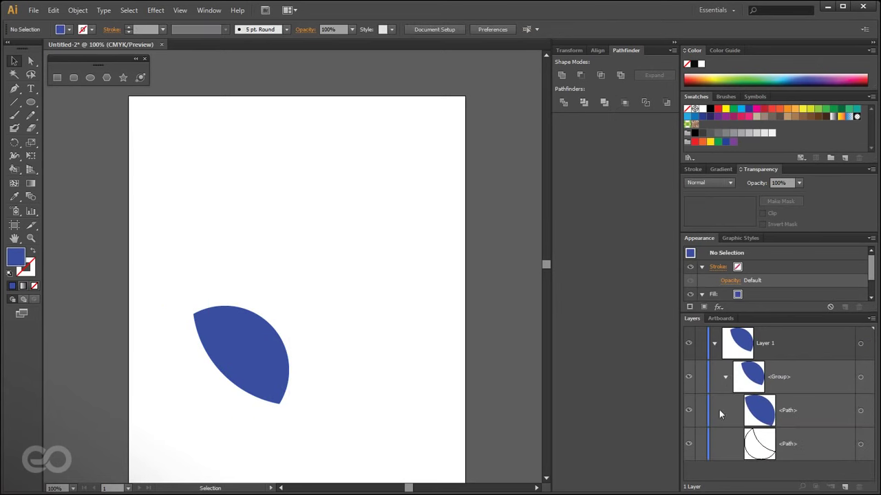
left_click(232, 370)
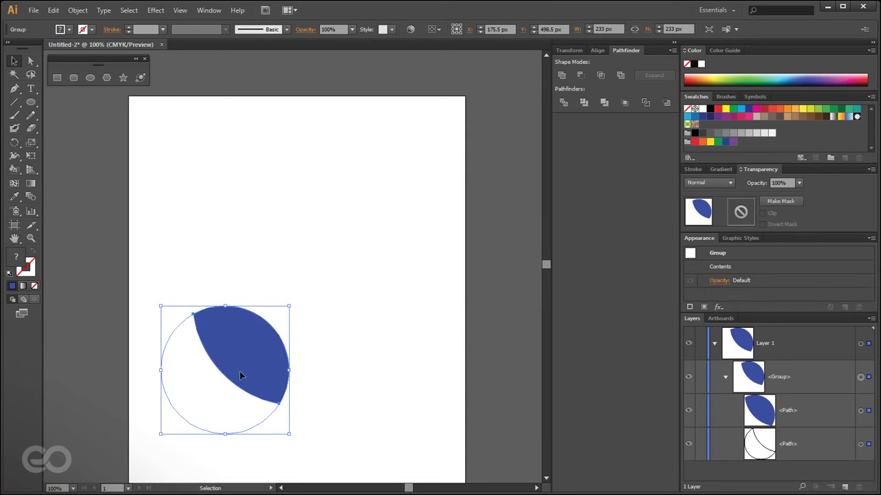
key("ctrl+z")
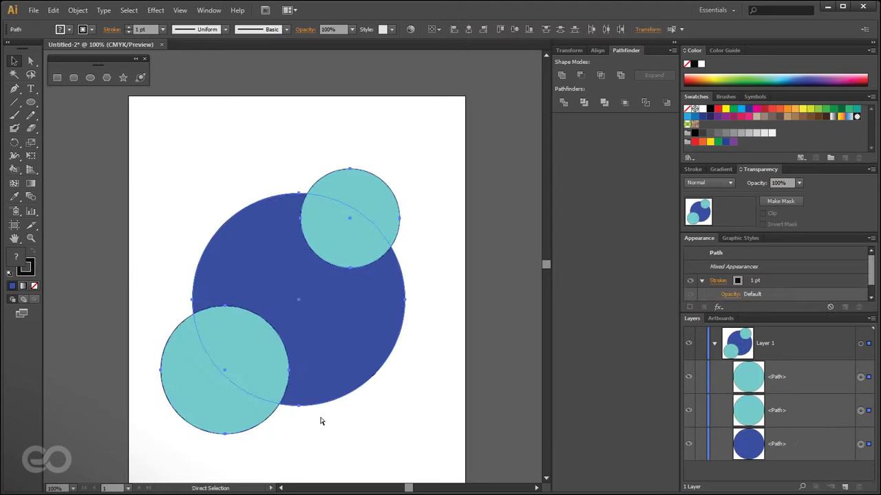
Apply the Outline pathfinder to all three circles and review the resulting group's paths in the layer list.
left_click(646, 103)
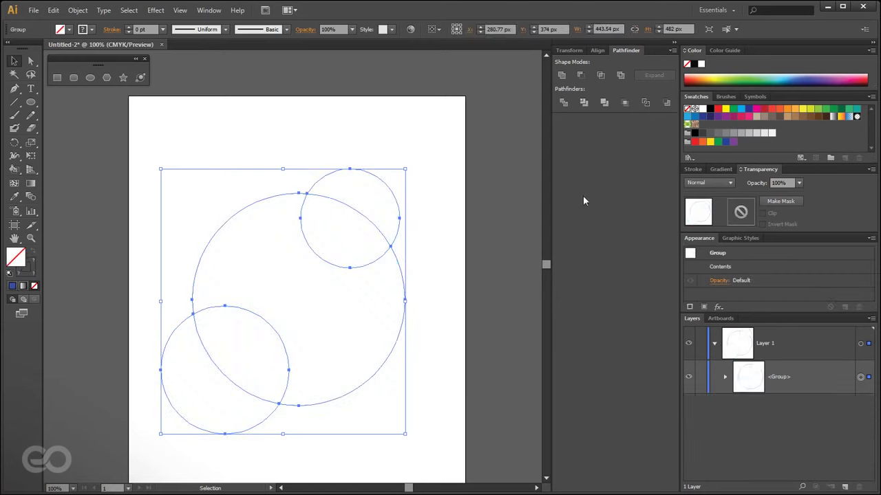
left_click(457, 379)
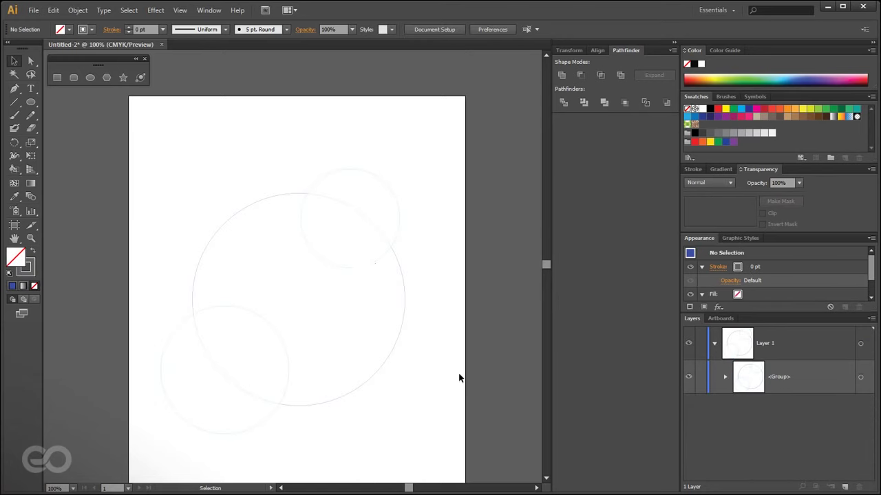
left_click(377, 231)
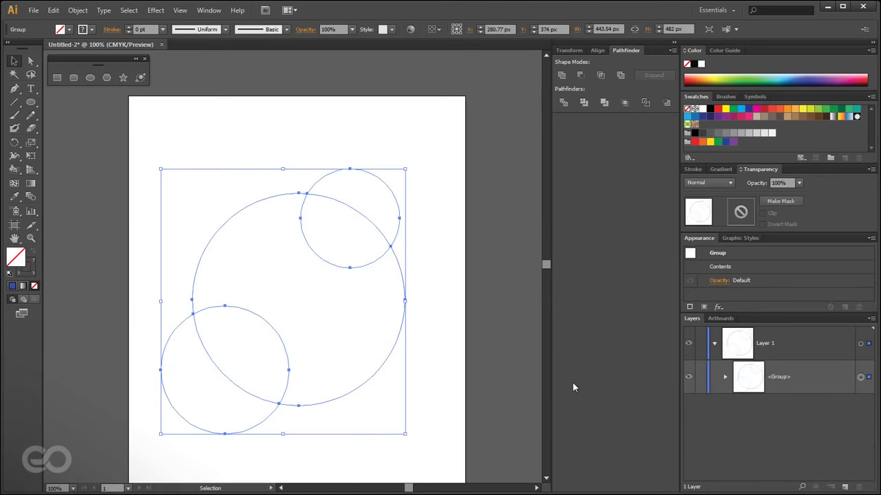
left_click(726, 377)
scroll(804, 394, "down", 3)
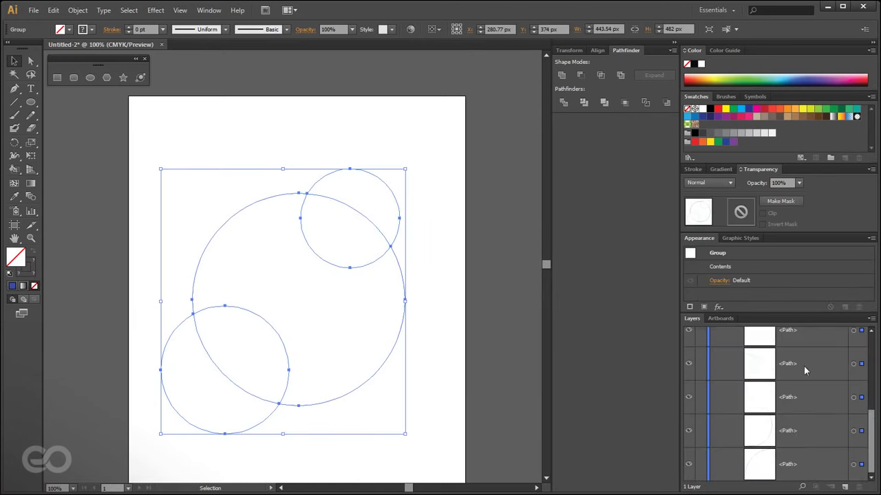
left_click_drag(801, 311, 801, 294)
scroll(782, 420, "up", 5)
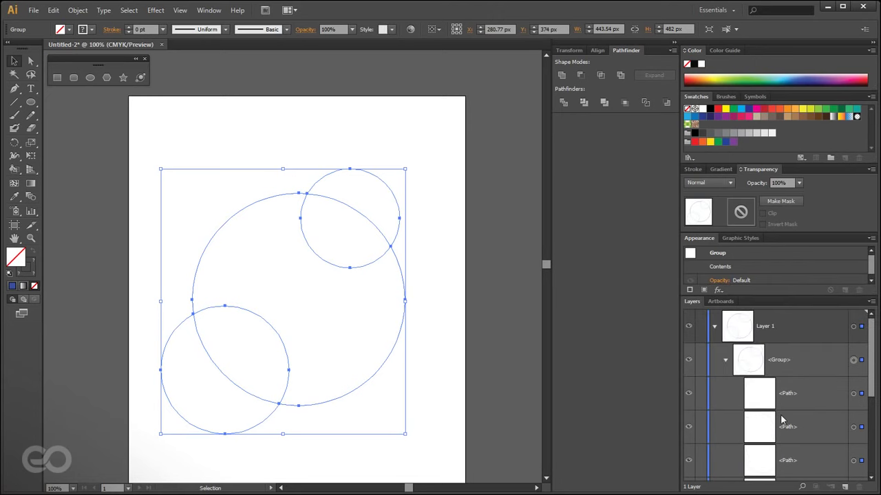
scroll(805, 450, "down", 2)
scroll(804, 450, "up", 2)
Ungroup the outlined circles and select individual arcs of the small upper-right circle and the large circle.
left_click(414, 304)
left_click(406, 289)
left_click(78, 9)
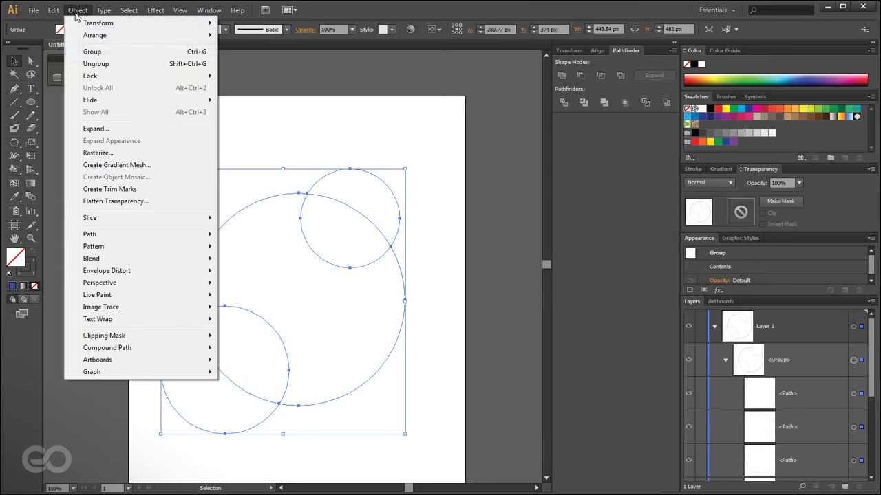
left_click(114, 66)
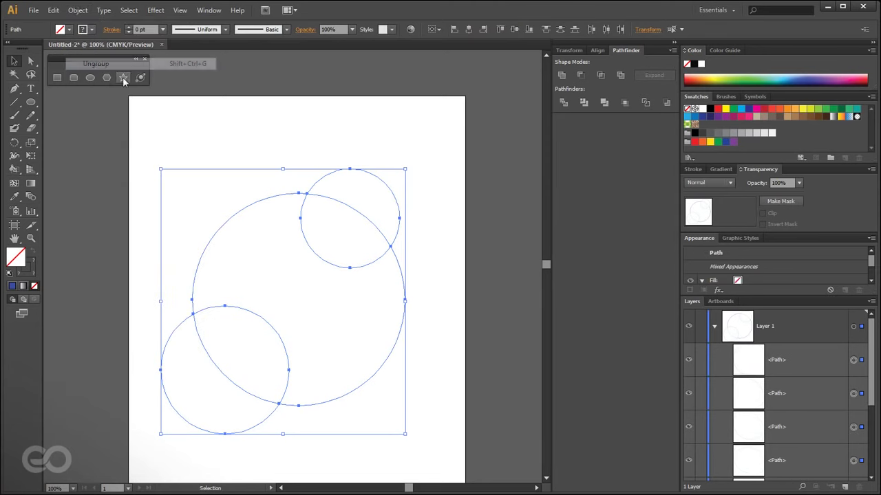
left_click(330, 132)
left_click(365, 219)
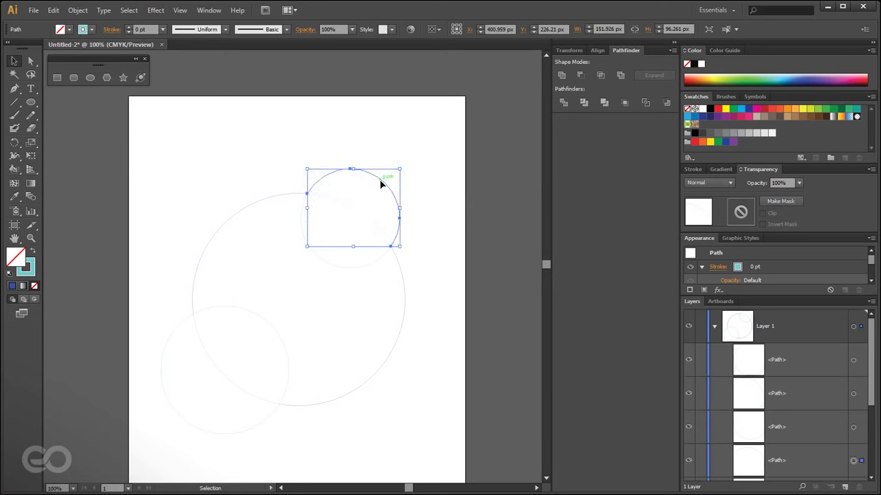
left_click(402, 279)
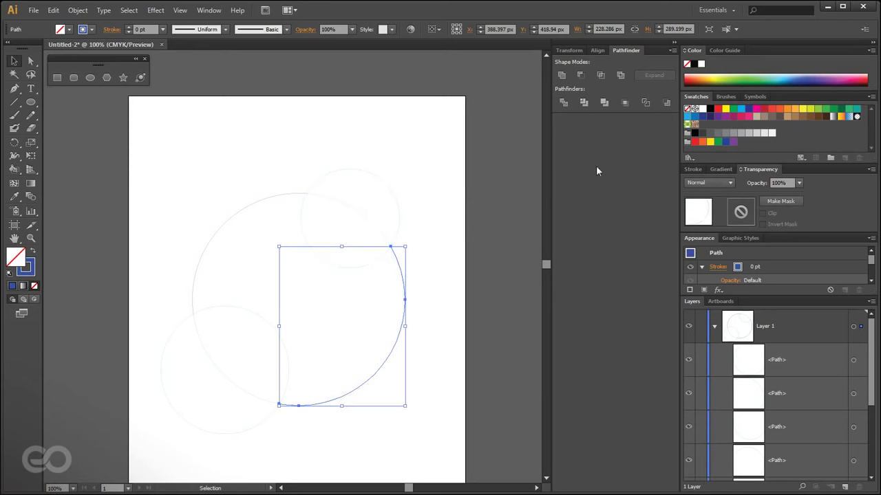
Move arcs of the large circle and the upper-right small circle away from their original positions to separate the outlines.
left_click_drag(237, 209, 202, 157)
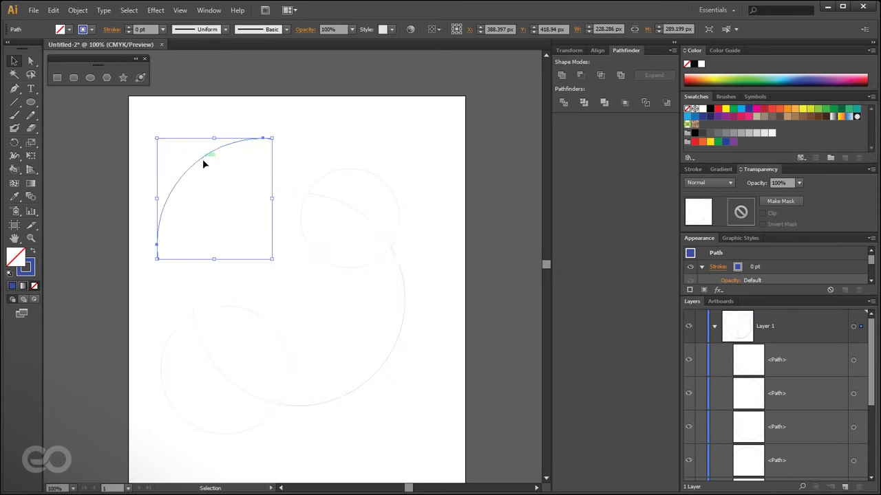
left_click(308, 246)
left_click_drag(308, 249, 292, 298)
left_click_drag(346, 205, 316, 218)
left_click_drag(376, 179, 401, 139)
left_click(431, 249)
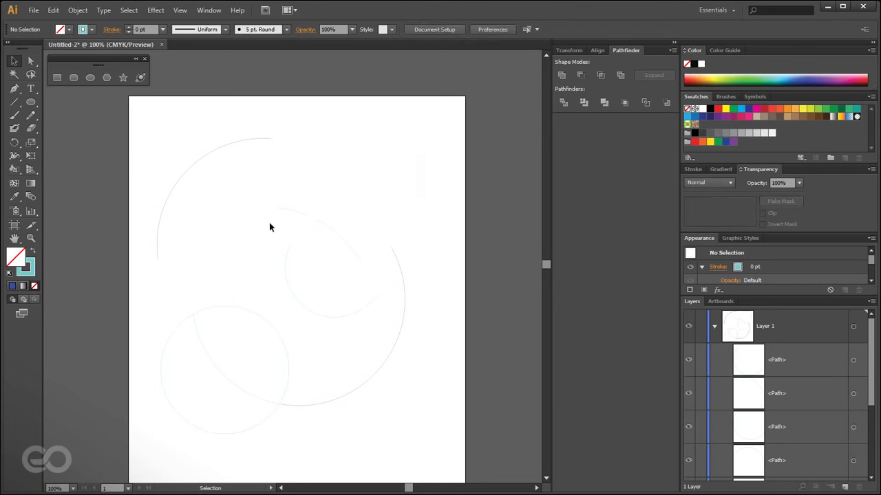
Undo the arc moves, the ungrouping, the Outline and the lower-left teal circle, back to two overlapping filled circles.
key("ctrl+z")
key("ctrl+z")
key("ctrl+z")
key("ctrl+z")
key("ctrl+z")
key("ctrl+z")
key("ctrl+z")
key("ctrl+z")
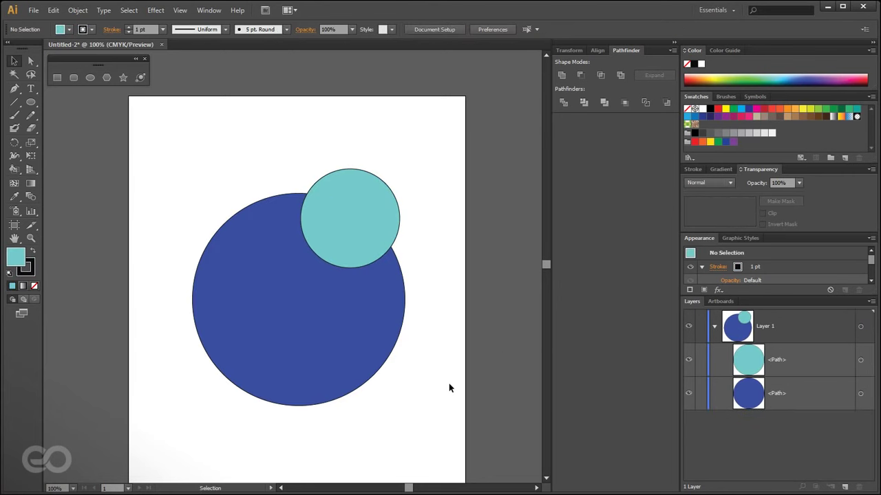
Subtract the blue circle from the teal circle with the Minus Back pathfinder, and delete the remaining teal shape.
left_click_drag(397, 250, 328, 290)
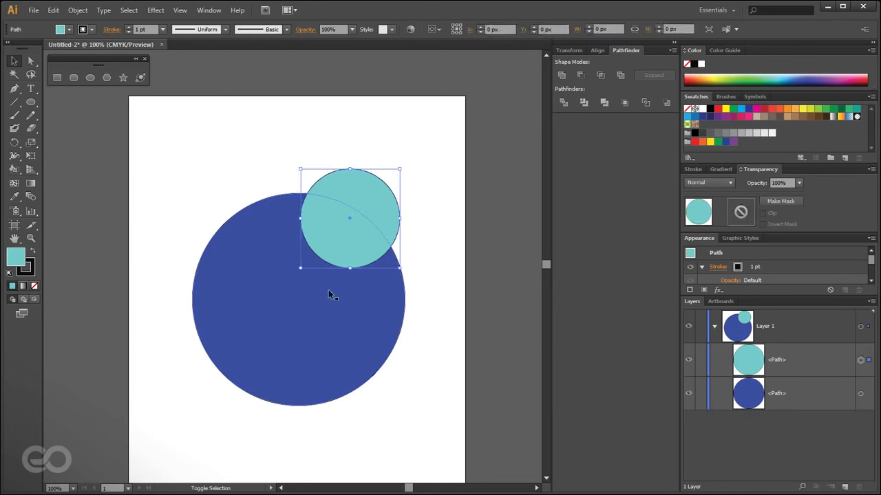
left_click(666, 103)
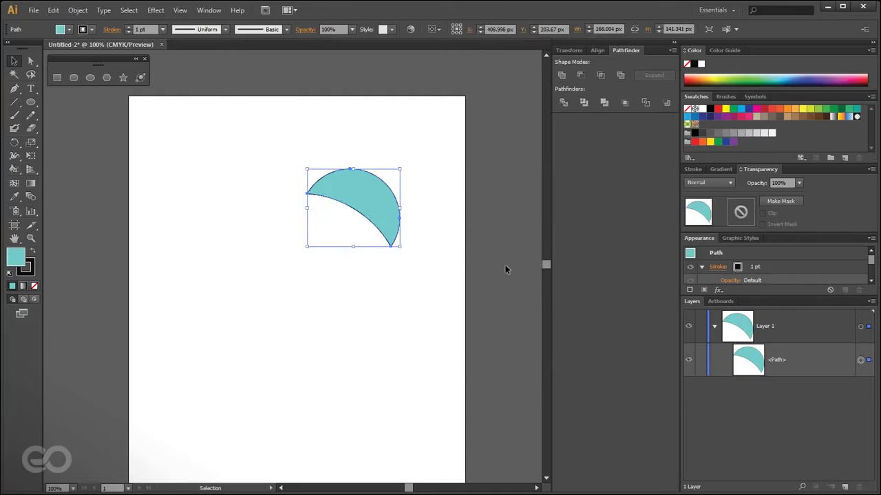
left_click(418, 335)
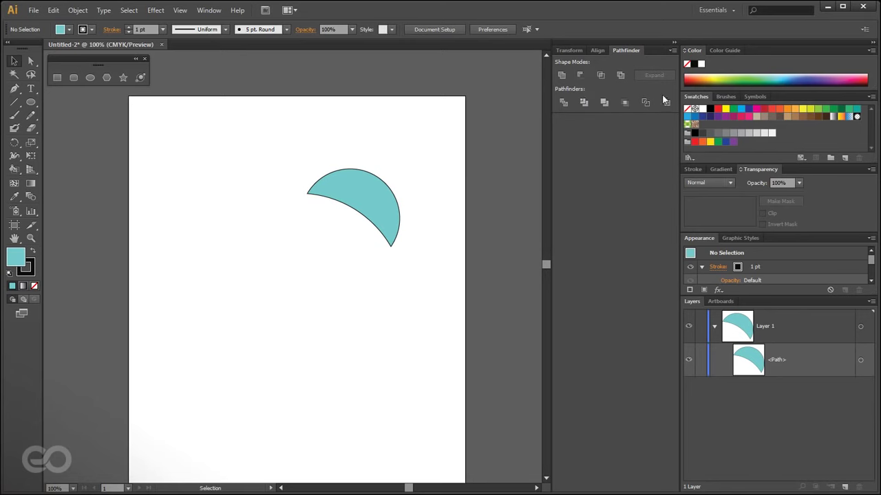
key("ctrl+a")
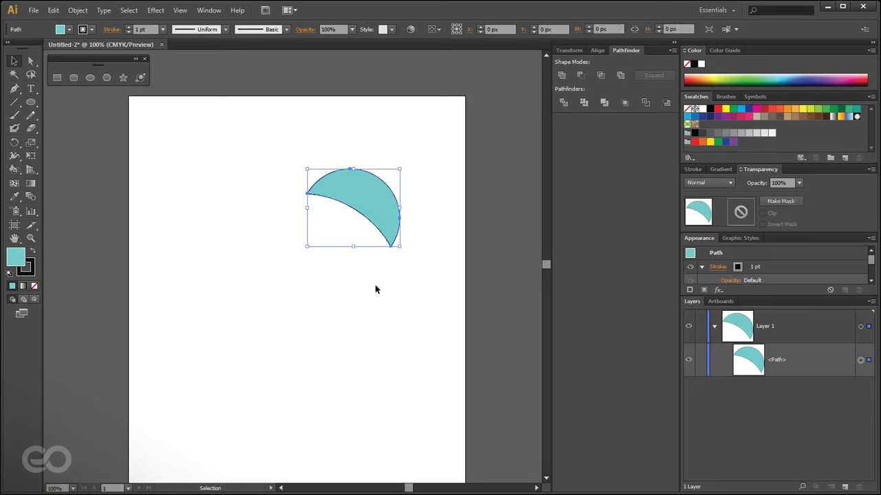
key("Delete")
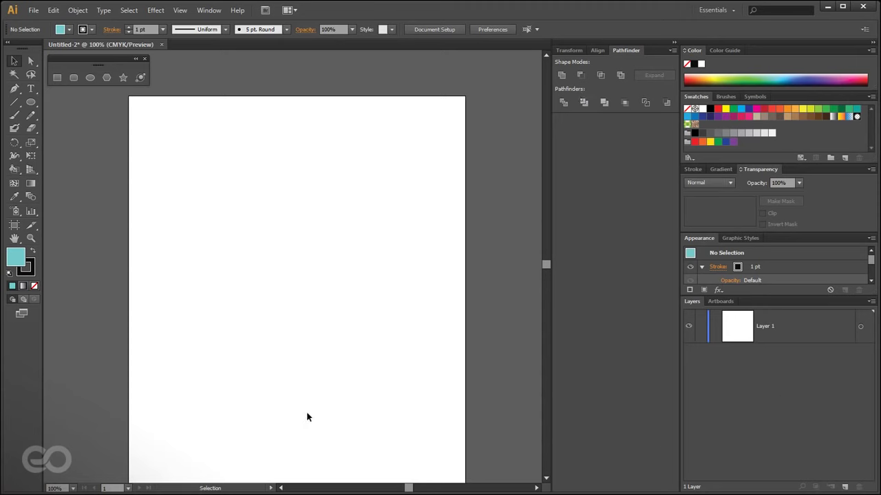
Draw three overlapping teal ellipses near the artboard's middle, about 154 × 190 px, 164 × 127 px and 133 × 178 px.
left_click(90, 77)
left_click_drag(208, 220, 291, 325)
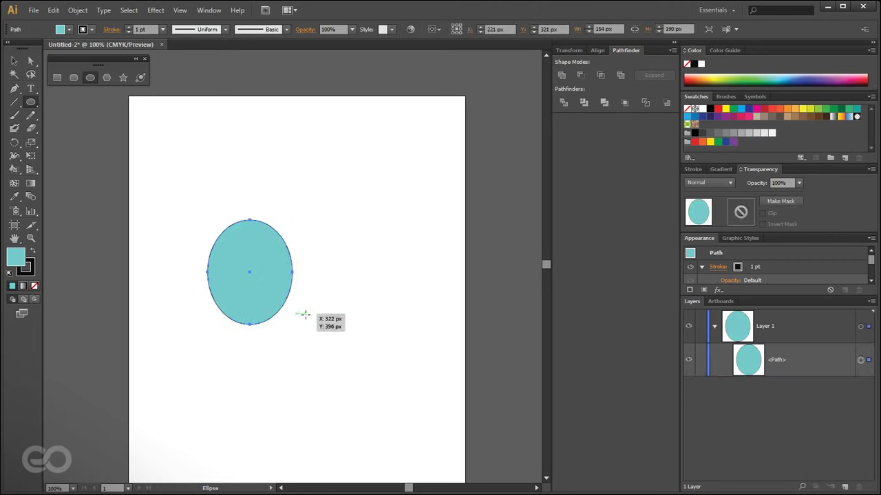
left_click_drag(252, 192, 343, 265)
left_click_drag(273, 248, 347, 346)
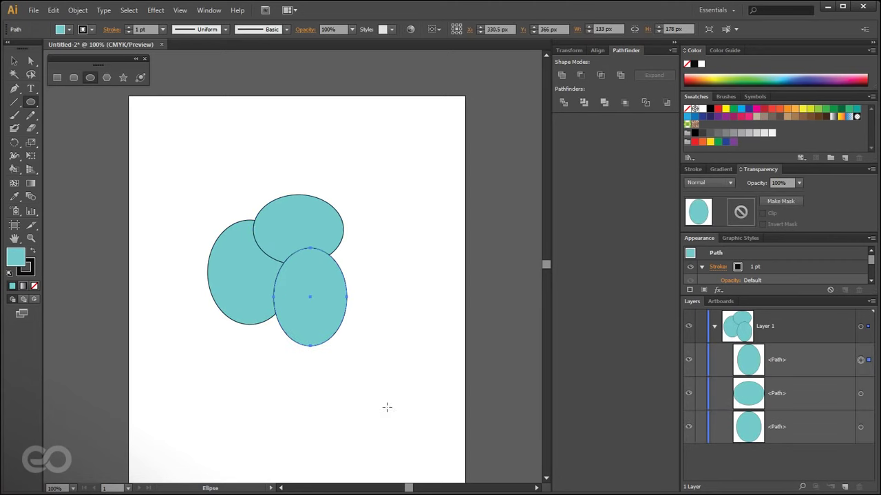
Group the three overlapping ellipses.
left_click(14, 60)
left_click(253, 404)
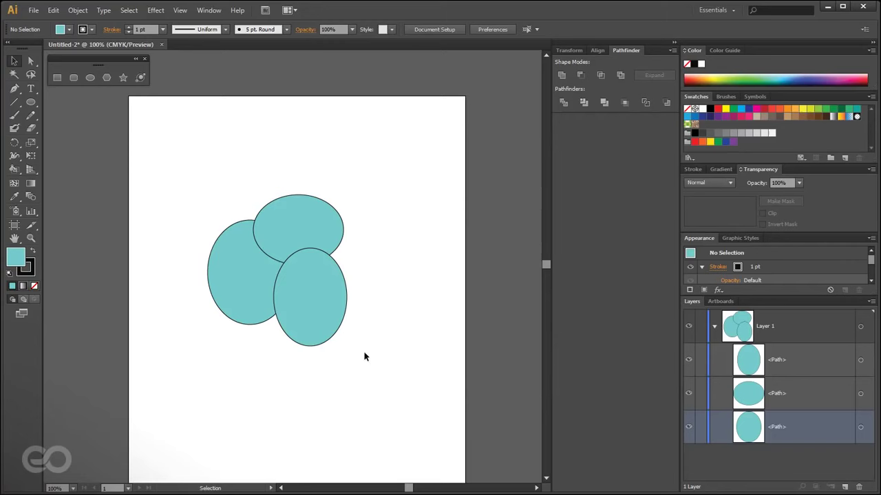
left_click_drag(387, 379, 134, 142)
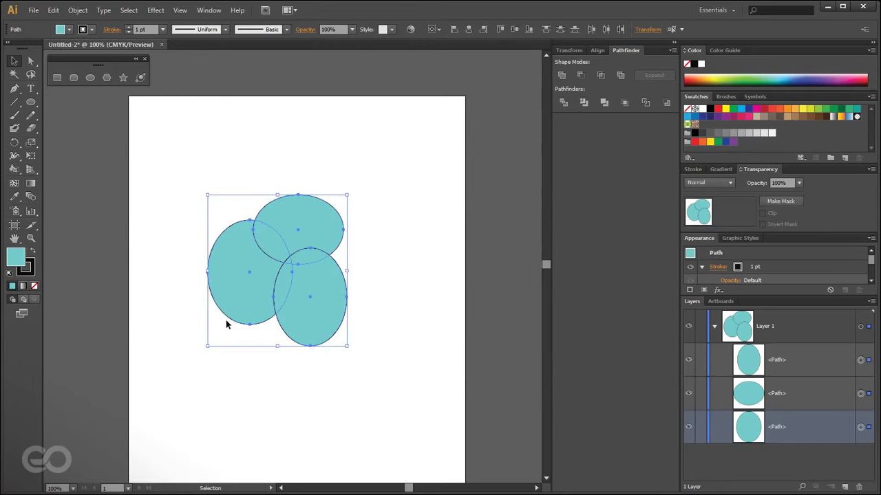
key("a")
key("ctrl+g")
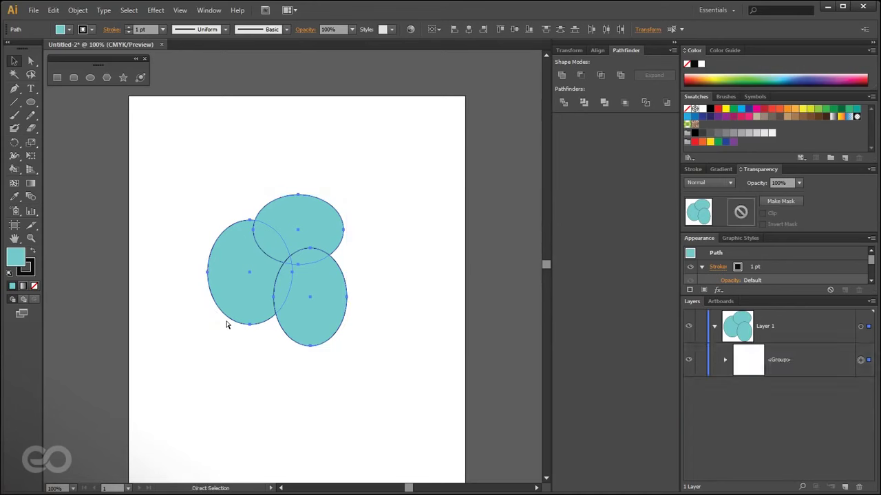
key("v")
left_click(382, 419)
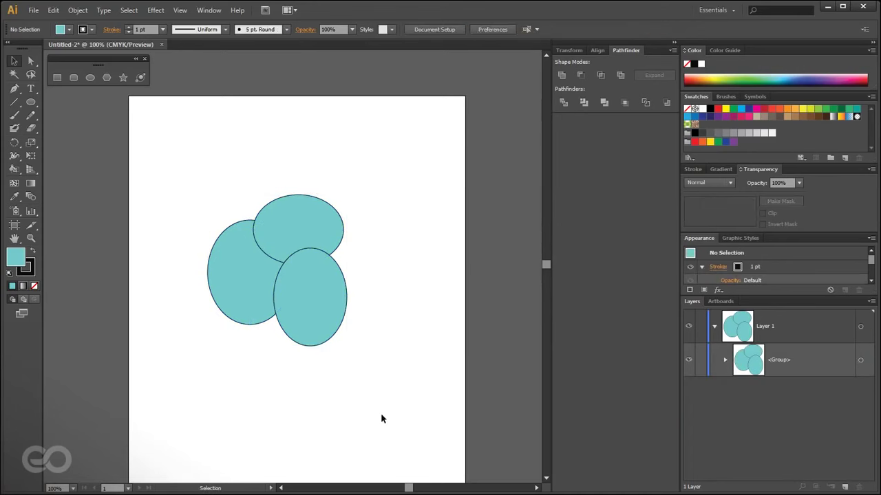
Duplicate the ellipse group four times, placing a copy toward each corner of the artboard around the original.
key("ctrl+a")
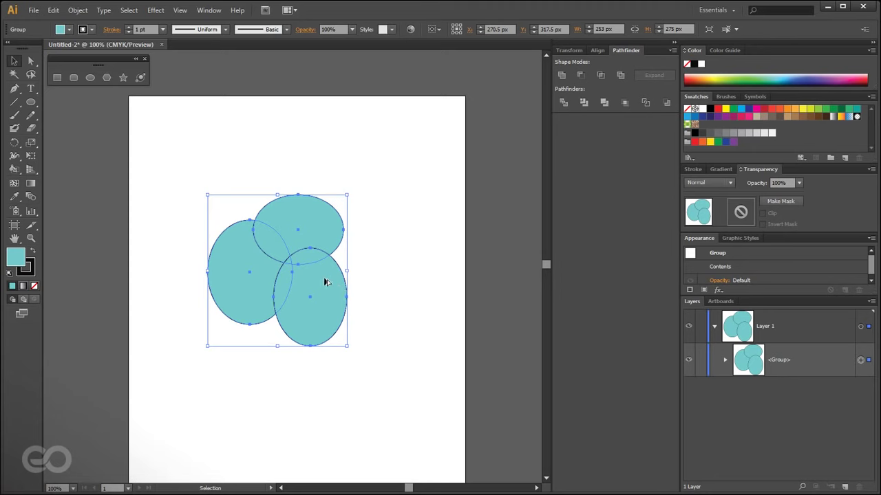
left_click_drag(305, 280, 153, 379)
left_click_drag(191, 324, 198, 132)
left_click_drag(206, 222, 429, 280)
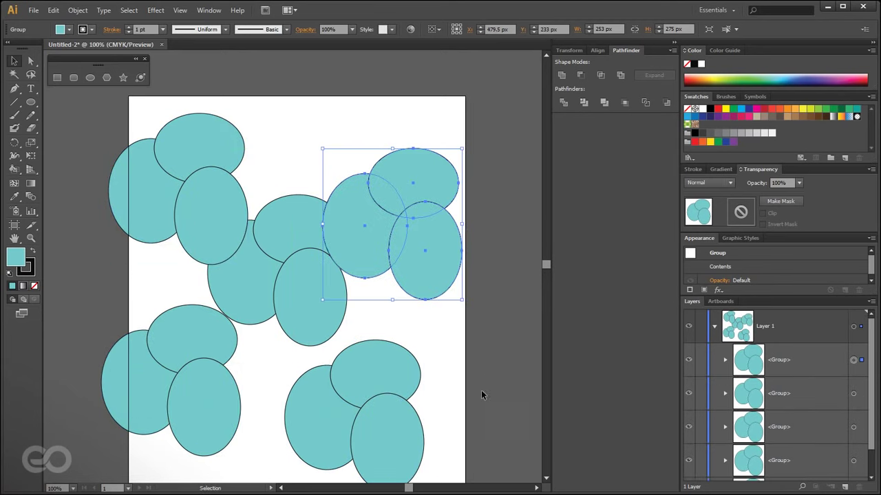
left_click(482, 403)
scroll(454, 393, "down", 2)
scroll(451, 392, "up", 1)
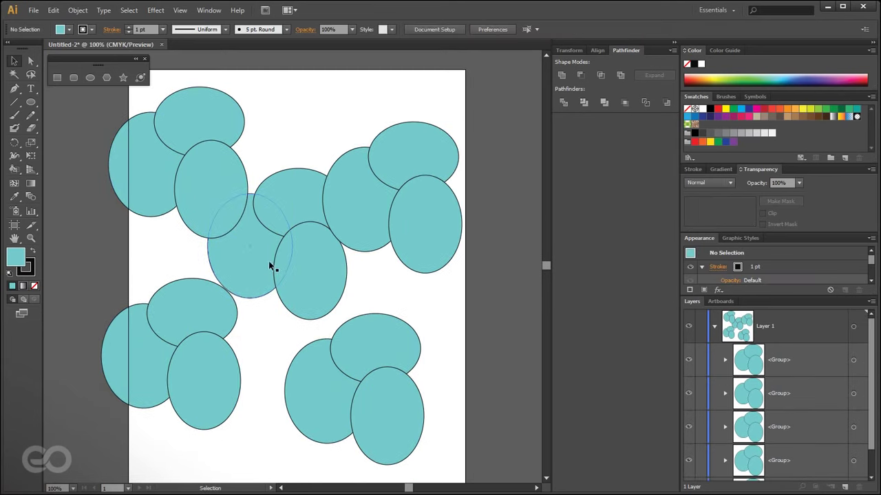
Expand the central ellipse group in the layer list and select only its wide upper ellipse.
left_click(269, 262)
scroll(292, 372, "up", 1)
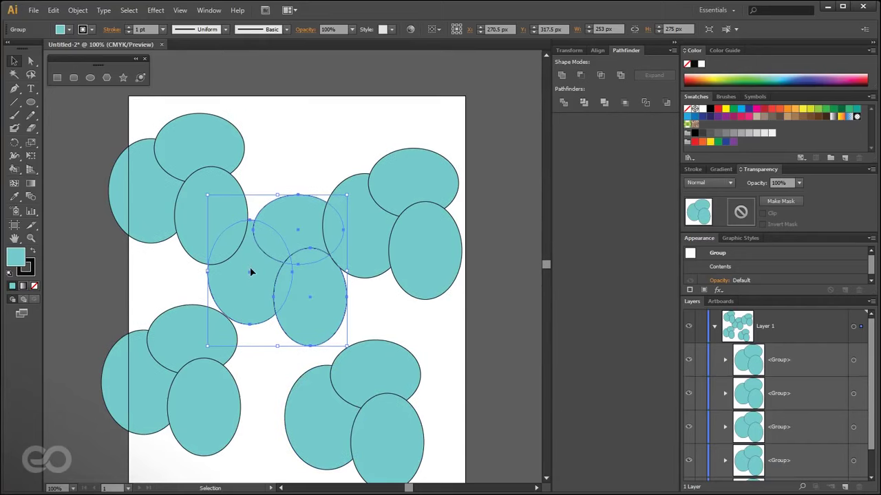
scroll(809, 355, "down", 1)
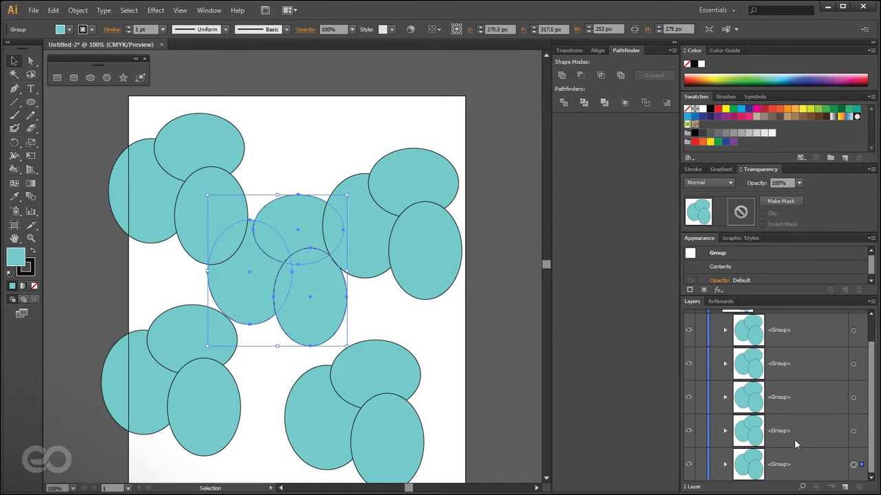
left_click(724, 465)
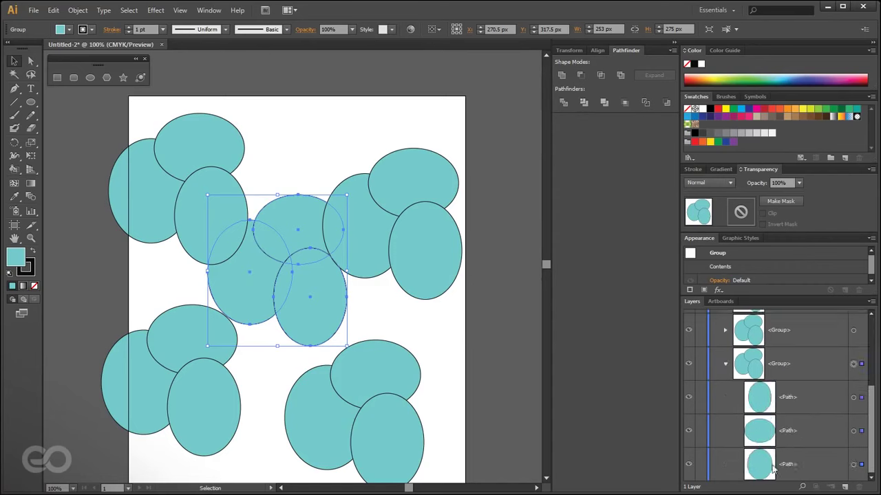
left_click(853, 432)
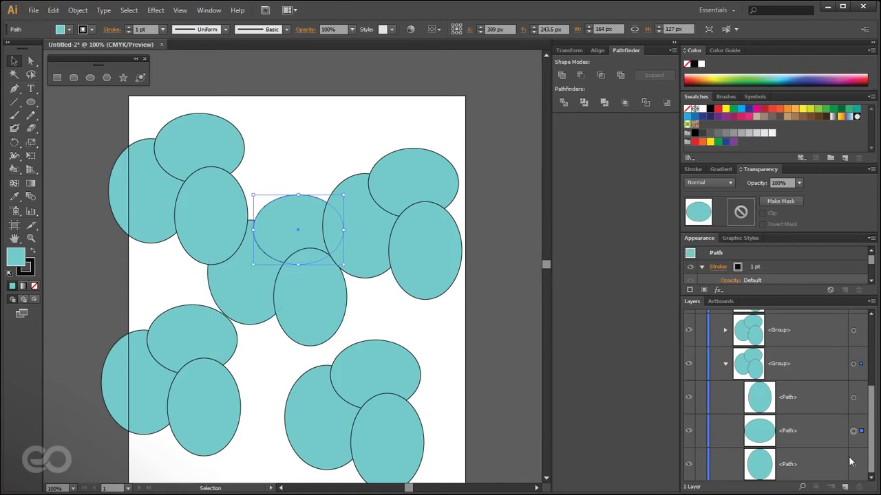
left_click(853, 398)
left_click(853, 432)
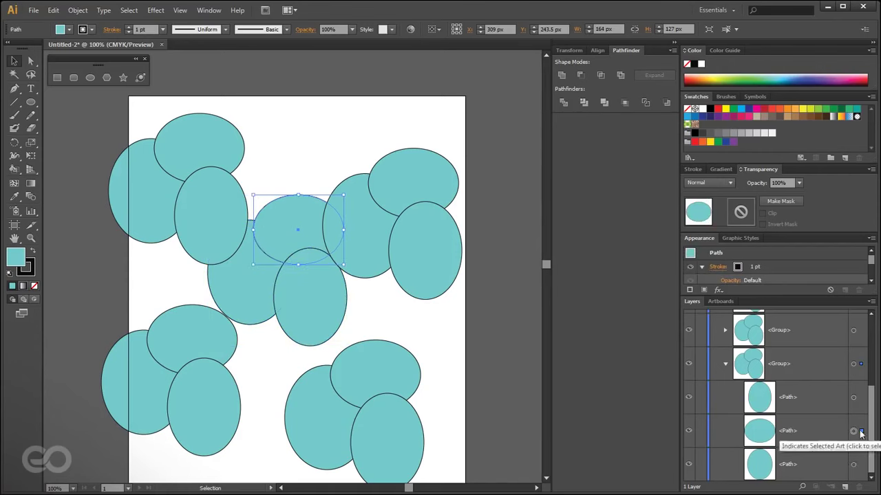
Fill only the wide upper ellipse of the central group with dark blue, leaving the group's other ellipses teal.
left_click(279, 286)
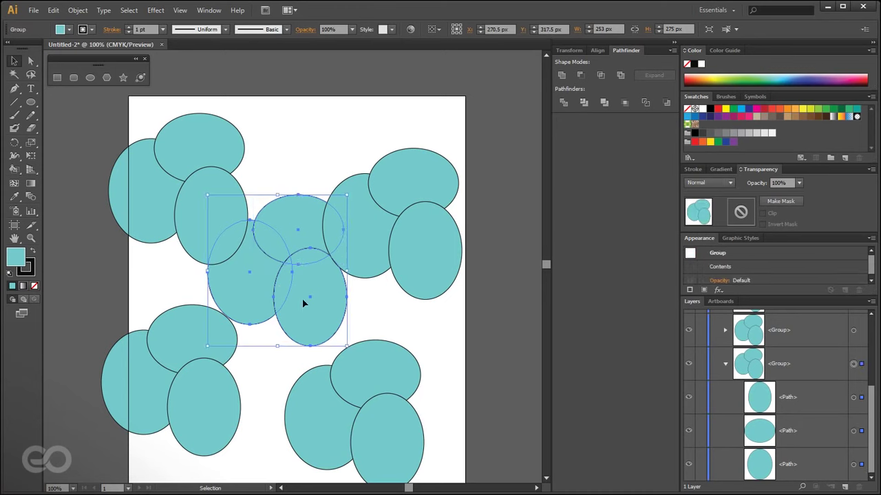
left_click(853, 431)
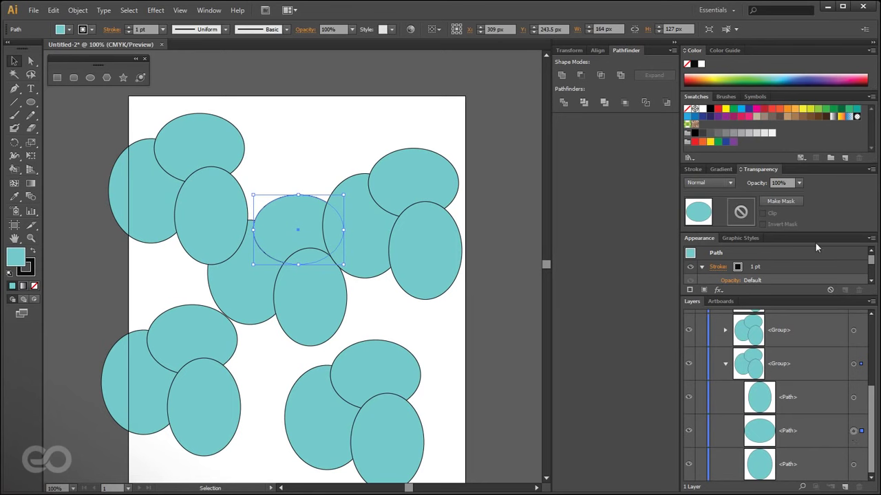
left_click(801, 77)
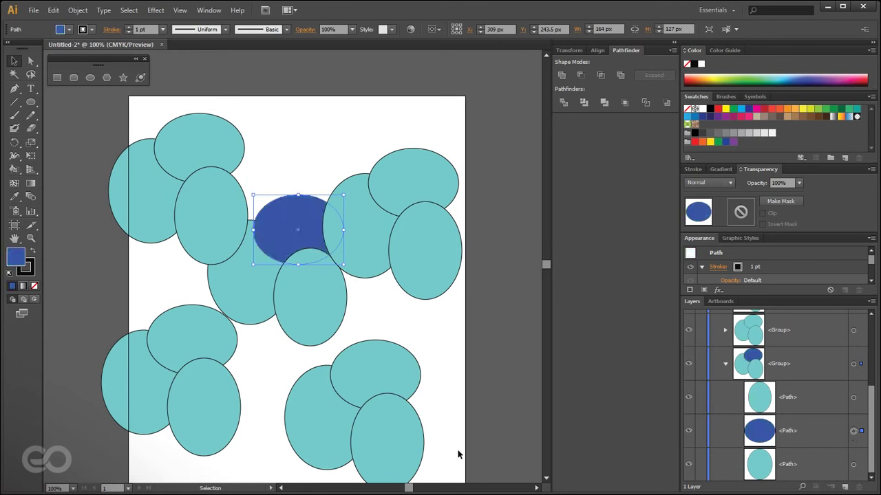
left_click(474, 375)
left_click(283, 299)
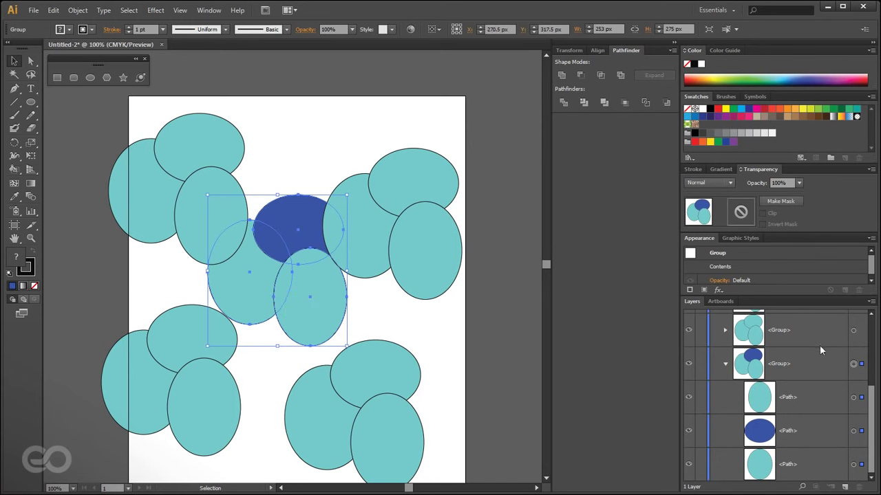
scroll(802, 437, "up", 3)
scroll(807, 391, "down", 3)
Isolate the upper-right ellipse group for editing.
left_click(482, 323)
left_click(385, 237)
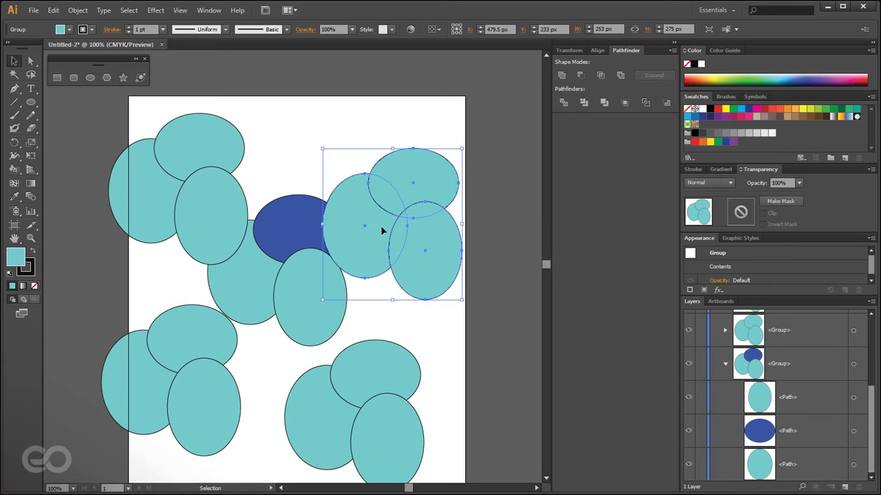
double_click(383, 225)
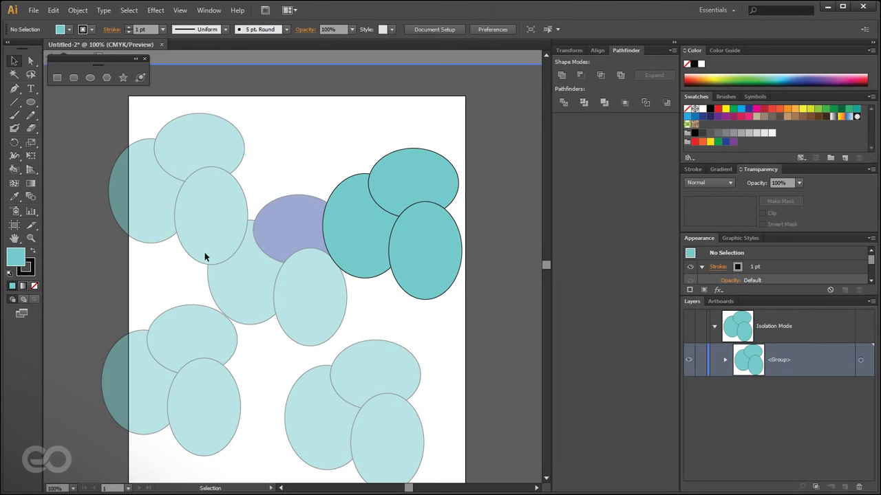
Select the isolated group's ellipses one at a time and move the floating shape tools clear of the isolation path.
left_click(358, 239)
left_click(469, 262)
left_click(436, 260)
left_click(333, 229)
left_click(427, 177)
left_click(443, 261)
left_click(350, 262)
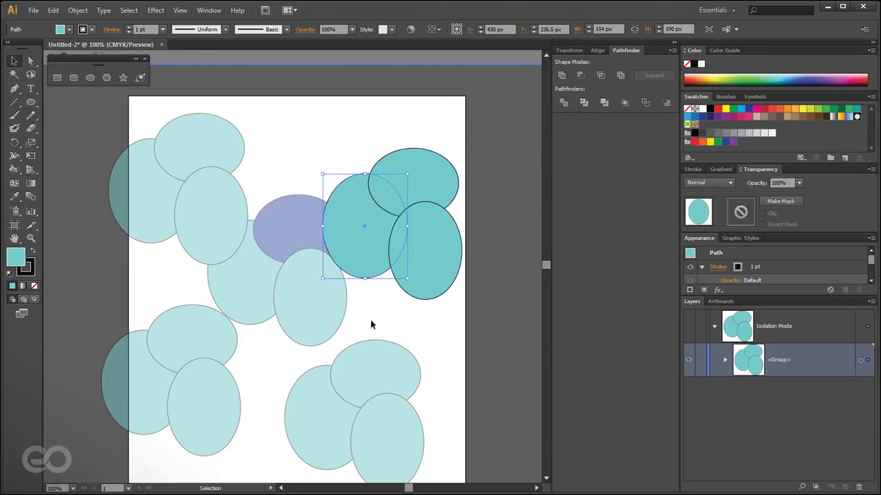
left_click(424, 328)
left_click_drag(116, 62, 112, 83)
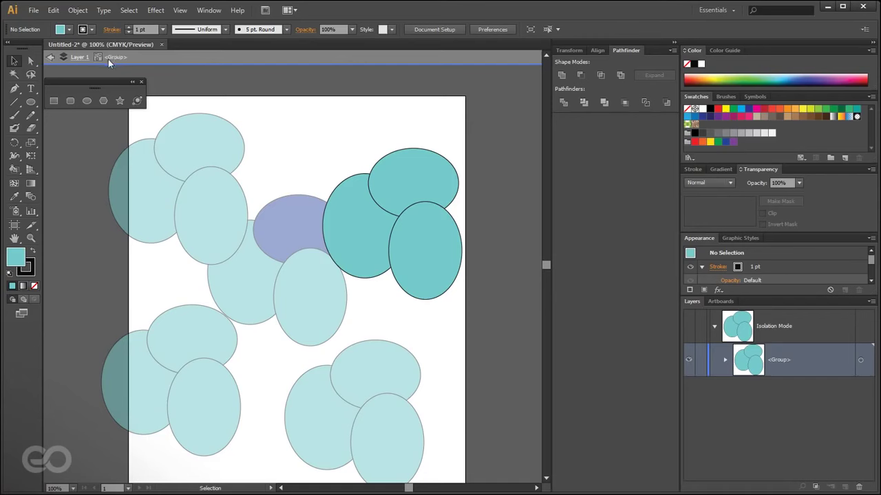
Fill the isolated group's wide upper ellipse with green and its front tall ellipse with very dark teal.
left_click(363, 220)
left_click(446, 185)
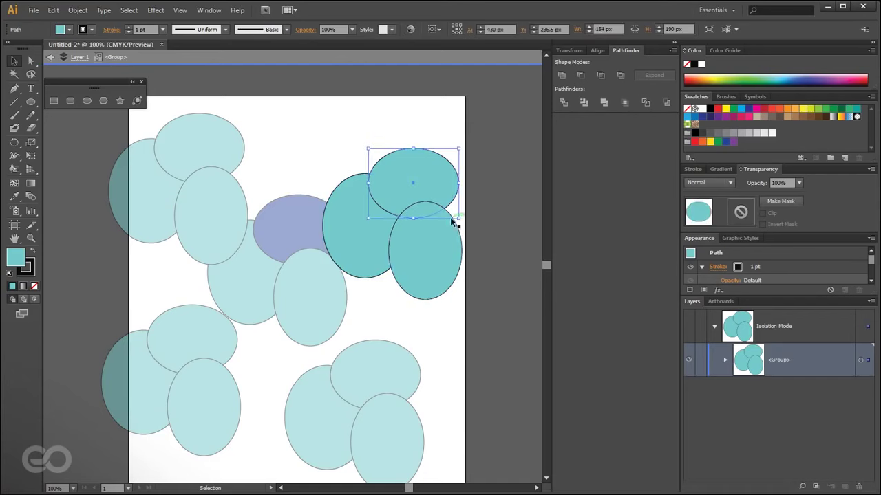
left_click(740, 77)
left_click(447, 258)
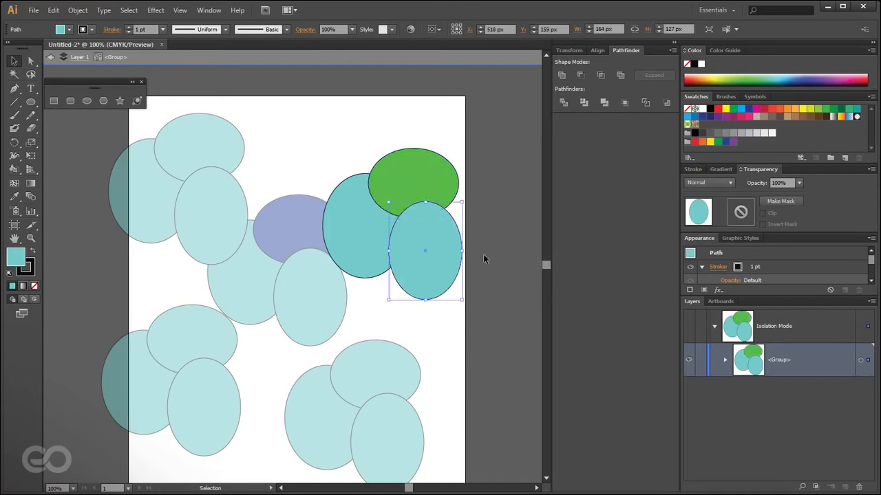
left_click(777, 84)
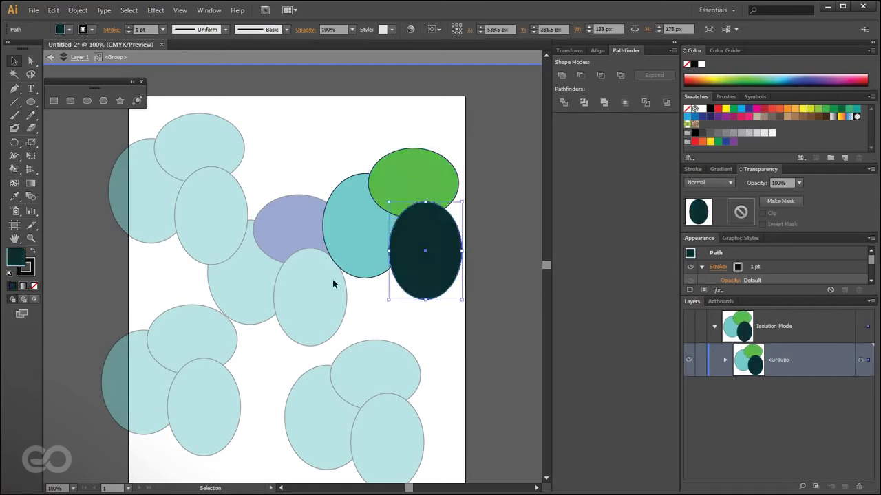
Subtract the very dark ellipse from the teal ellipse beside it with Minus Front and leave the group's isolation.
left_click_drag(321, 227, 482, 299)
left_click(580, 74)
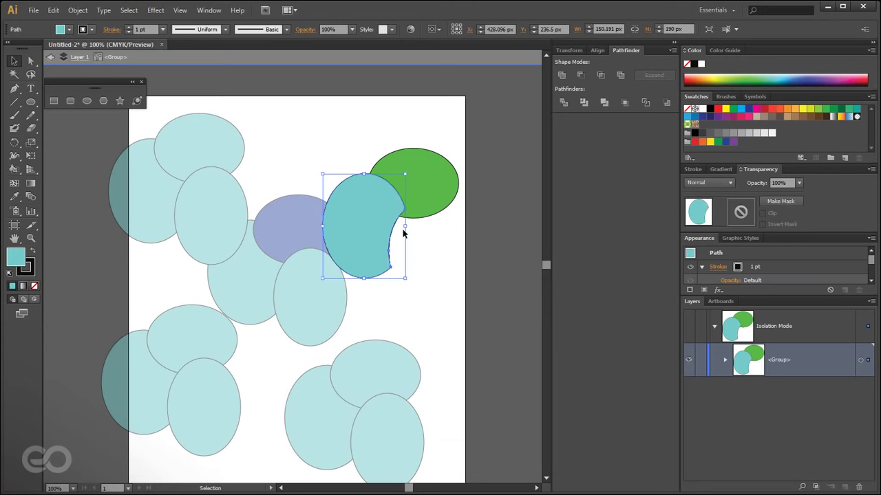
left_click(49, 57)
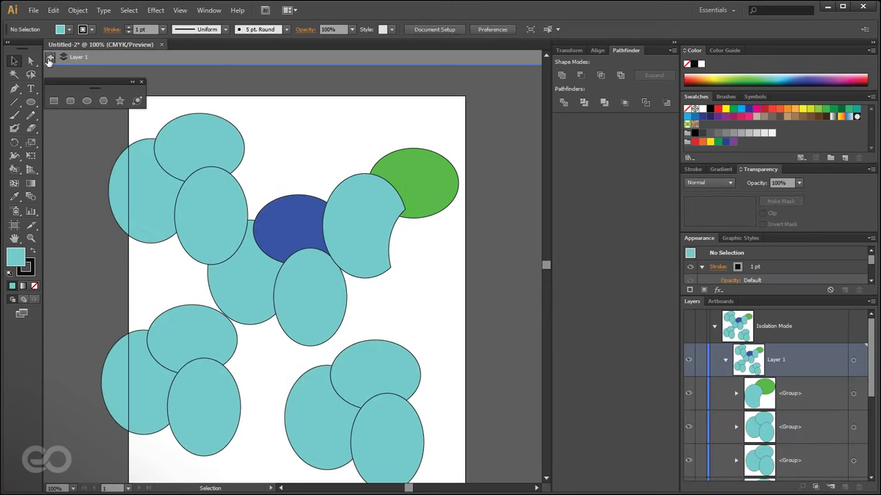
left_click_drag(355, 241, 346, 218)
key("ctrl+z")
left_click(492, 371)
Isolate the lower-left ellipse group, delete its wide upper ellipse and exit isolation mode.
double_click(163, 349)
left_click(177, 366)
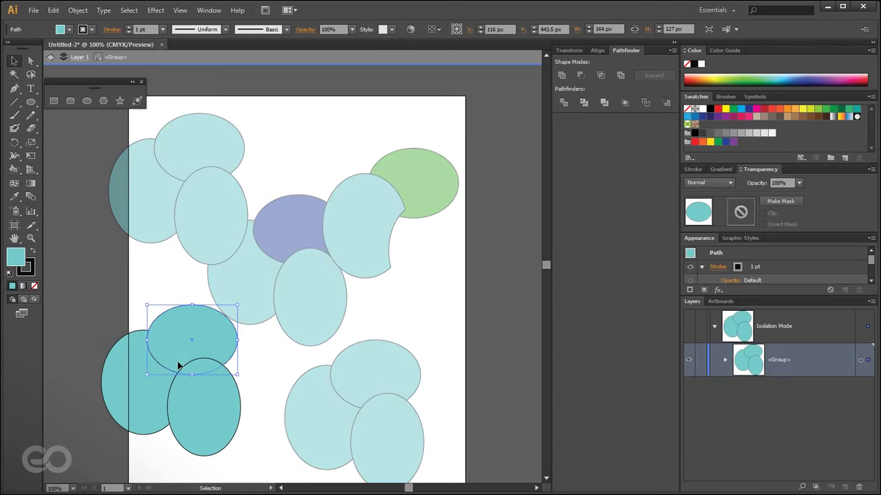
key("Delete")
double_click(70, 66)
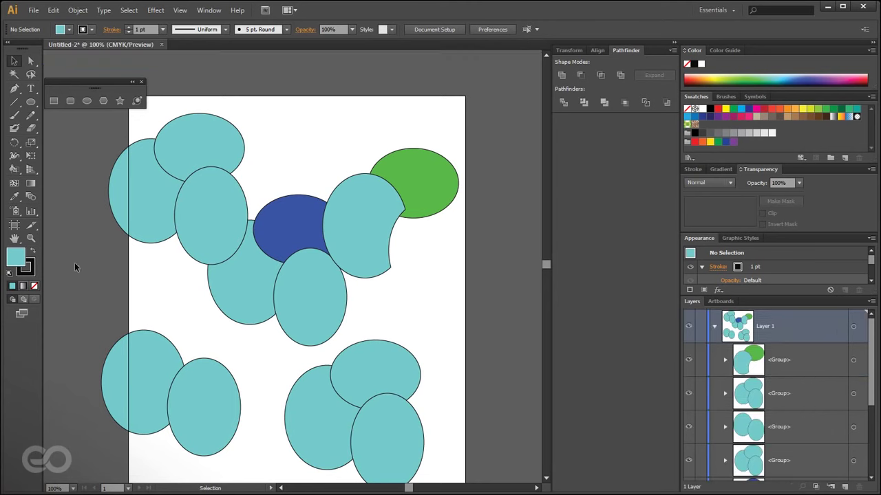
Delete all the ellipse groups from the artboard.
scroll(276, 349, "down", 1)
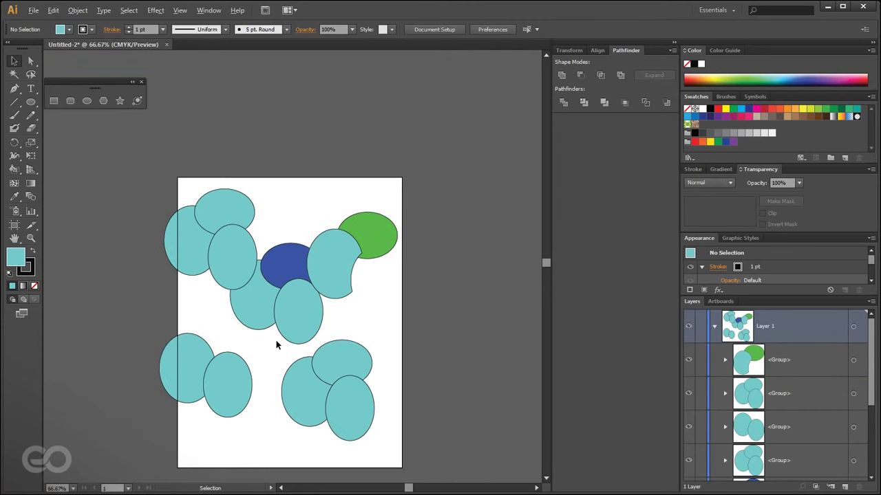
key("alt")
scroll(307, 356, "down", 1)
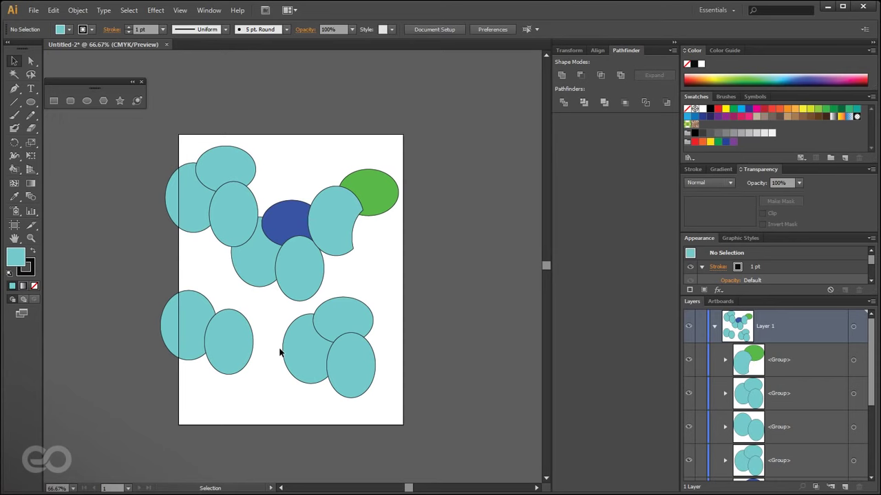
scroll(251, 279, "up", 1)
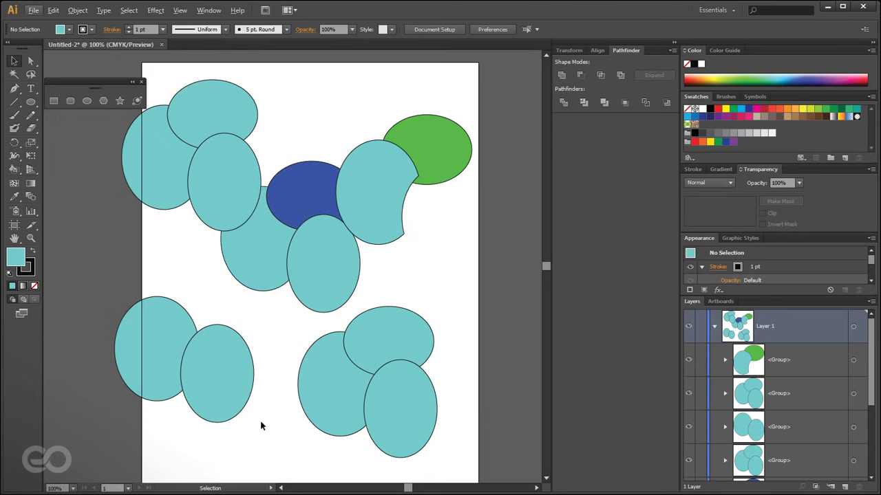
left_click(370, 429)
key("Delete")
left_click(321, 211)
key("Delete")
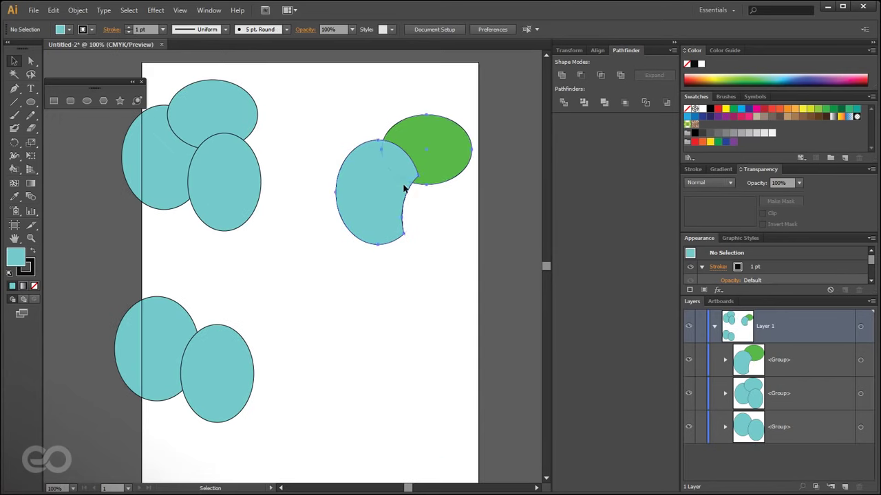
left_click(407, 189)
key("Delete")
left_click(198, 169)
key("Delete")
left_click(166, 348)
key("Delete")
Draw a teal circle about 372 px in diameter and move it to the artboard's upper middle.
left_click(86, 100)
left_click_drag(263, 220, 468, 424)
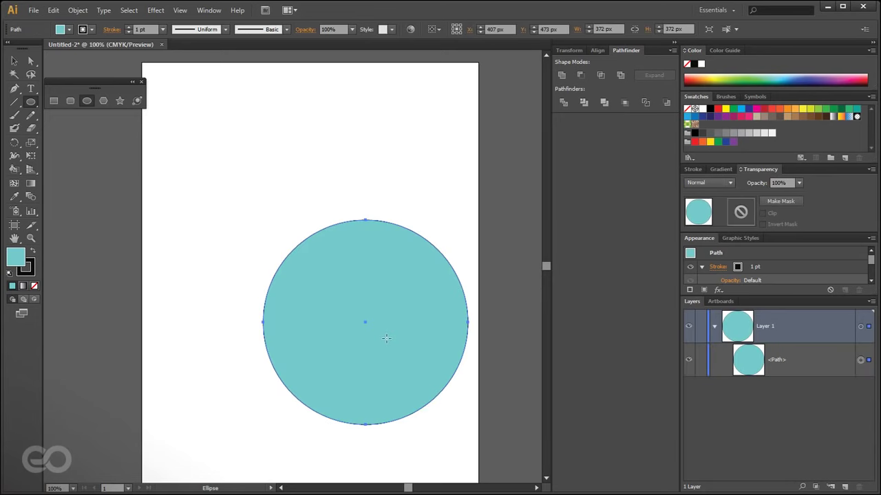
key("v")
left_click_drag(378, 328, 324, 289)
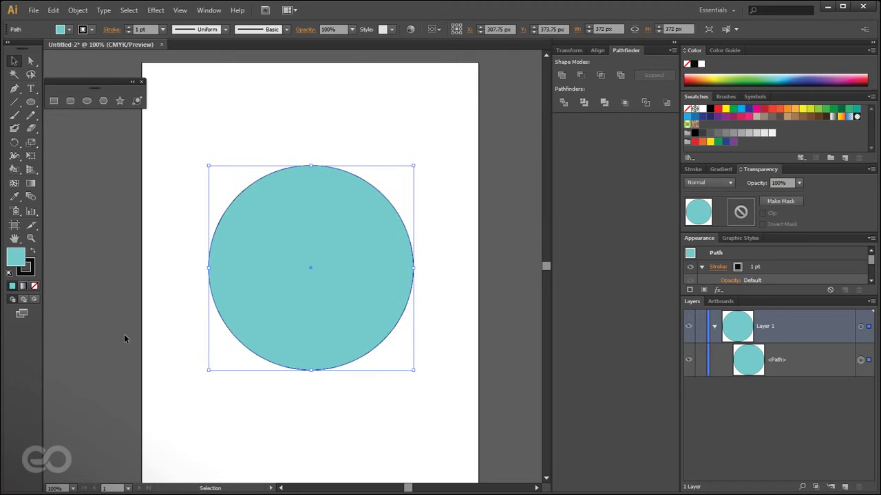
left_click(124, 338)
Draw a rectangle about 460 × 244 px across the circle's middle, extending past both sides, and nudge it to centre it vertically.
left_click(30, 102)
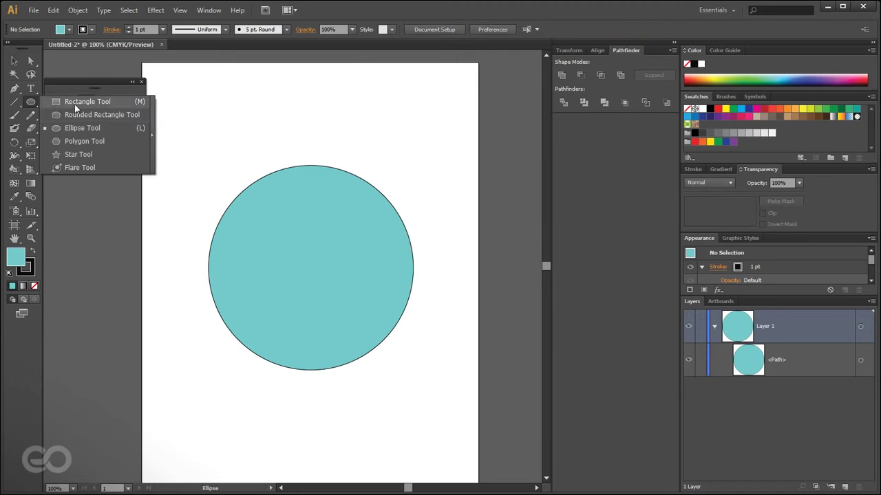
left_click(74, 104)
left_click_drag(180, 198, 434, 332)
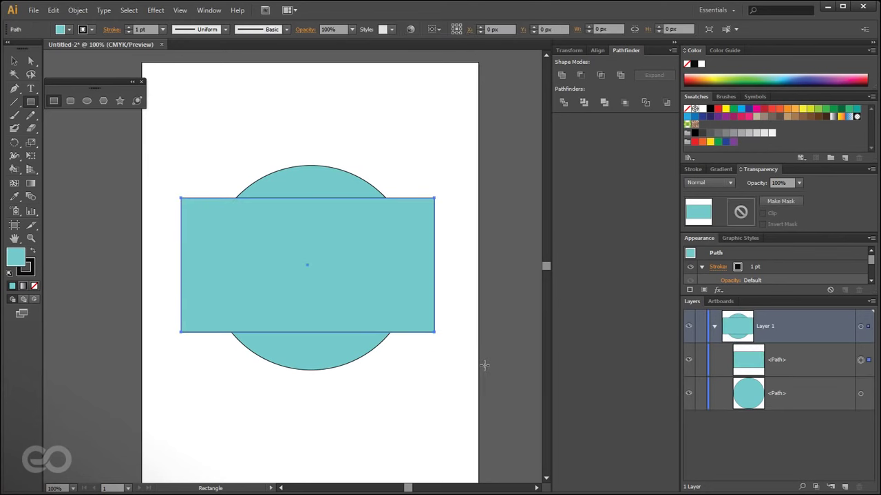
left_click(15, 61)
left_click(114, 328)
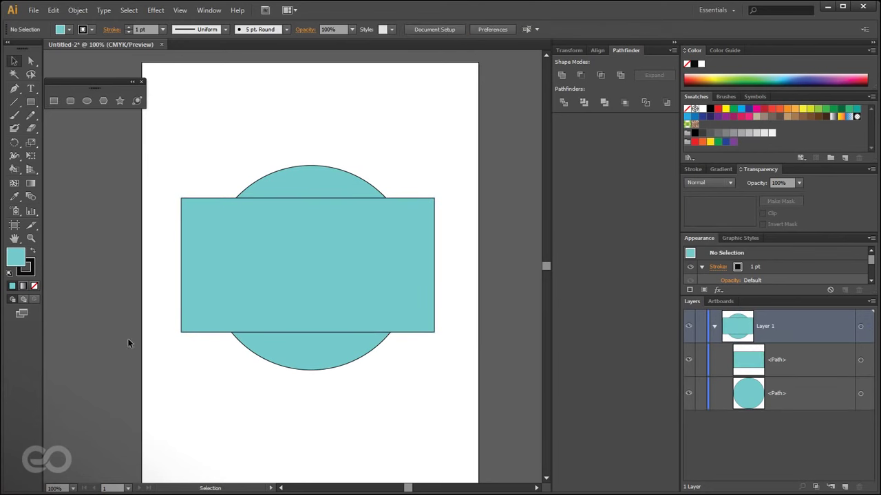
left_click_drag(316, 249, 312, 251)
left_click(360, 420)
Make a clipping mask from the circle and the rectangle in front of it.
left_click(313, 188)
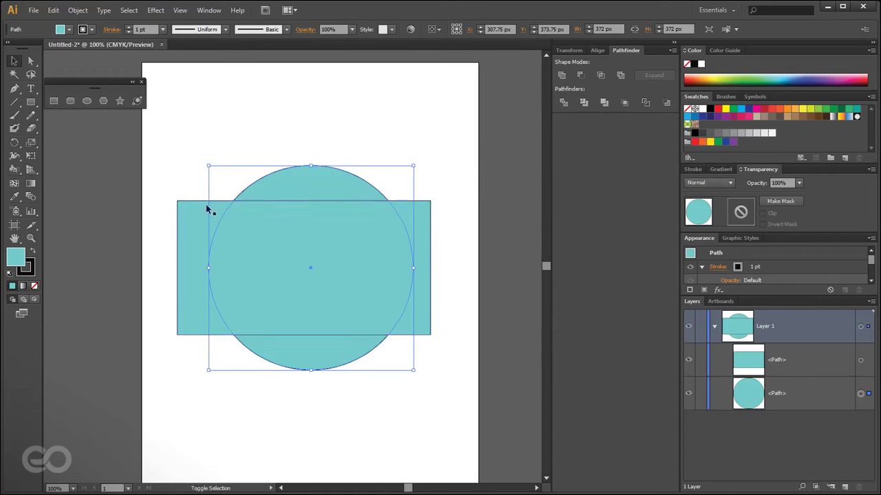
left_click(198, 294, "shift")
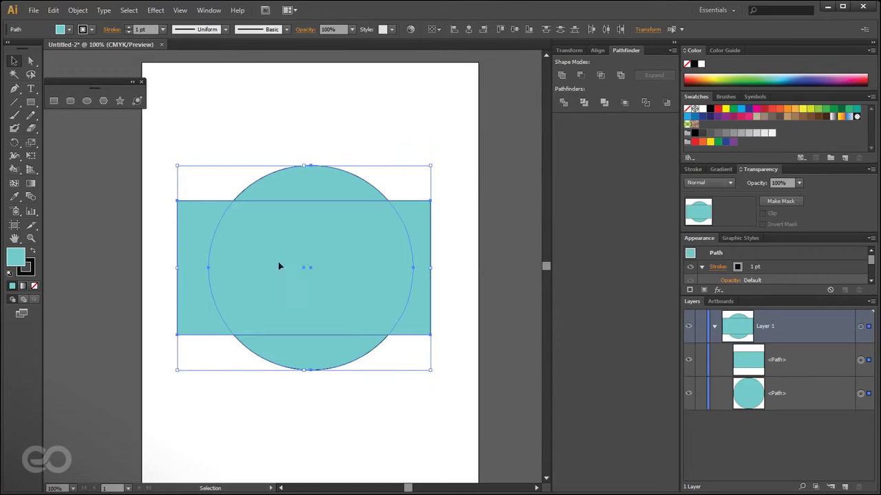
left_click(77, 10)
mouse_move(83, 337)
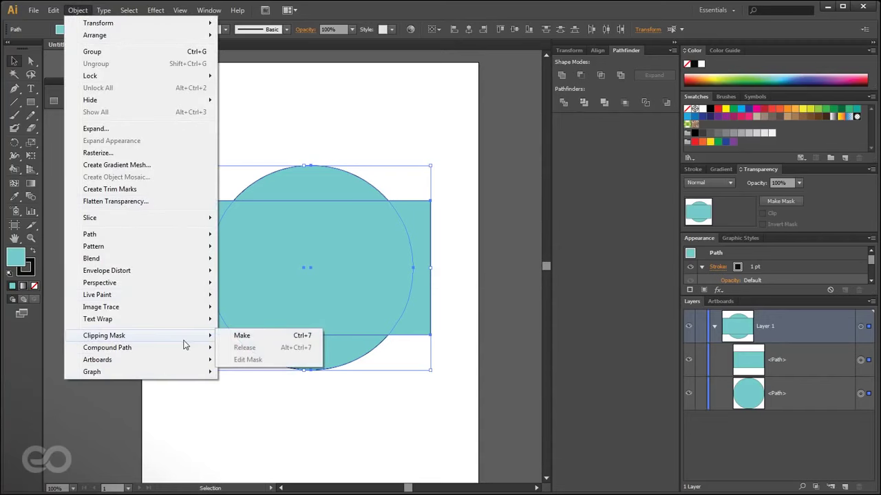
left_click(249, 340)
left_click(248, 396)
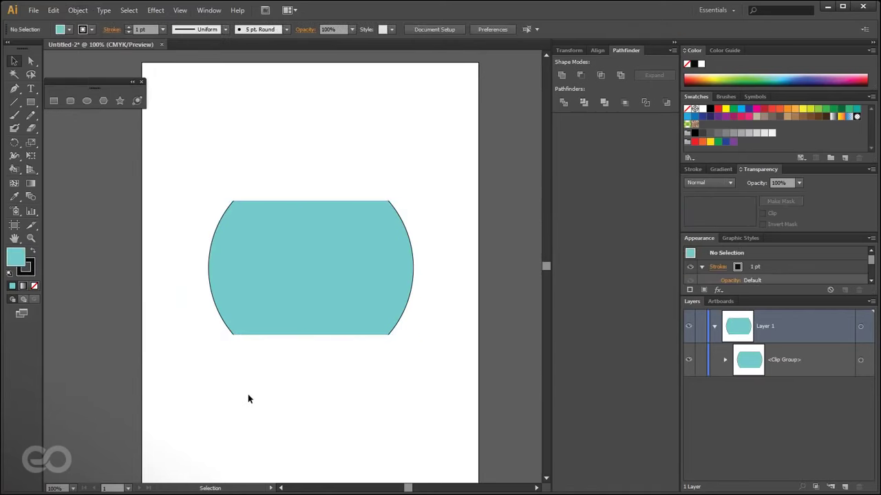
Expand the clip group in the layer list and examine its clipping path and the clipped circle.
left_click(248, 277)
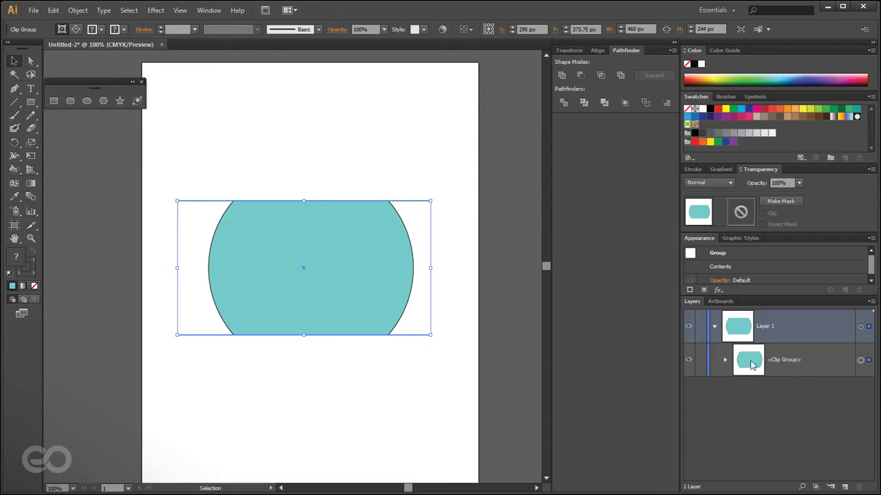
left_click(726, 361)
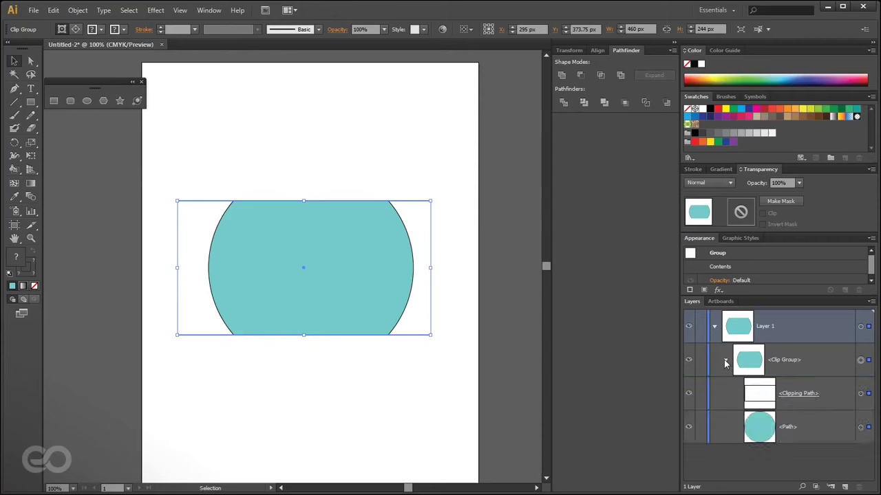
left_click(814, 403)
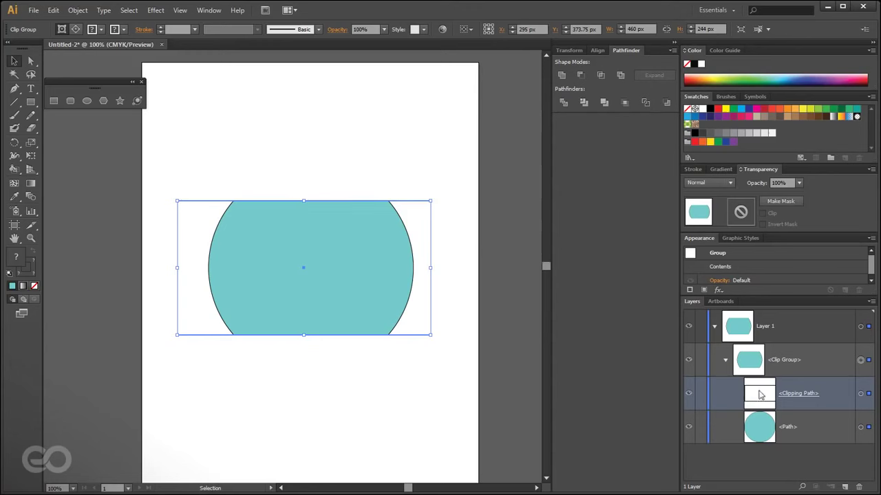
left_click(817, 429)
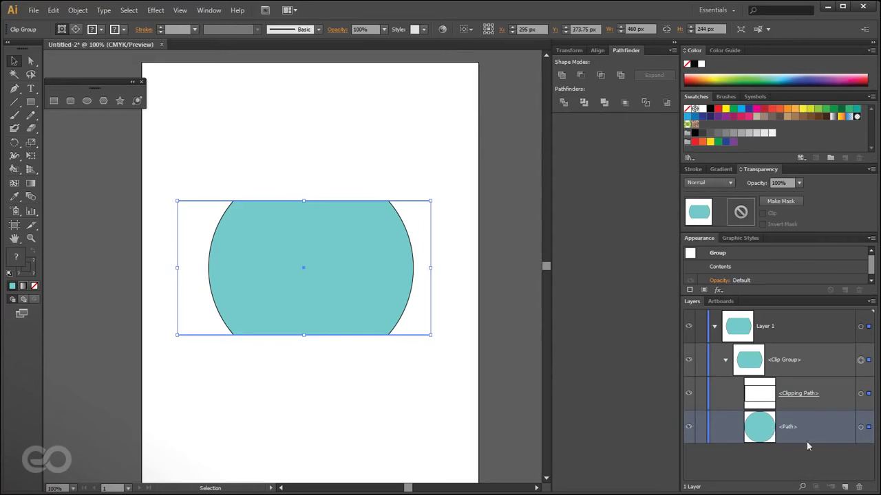
left_click(289, 358)
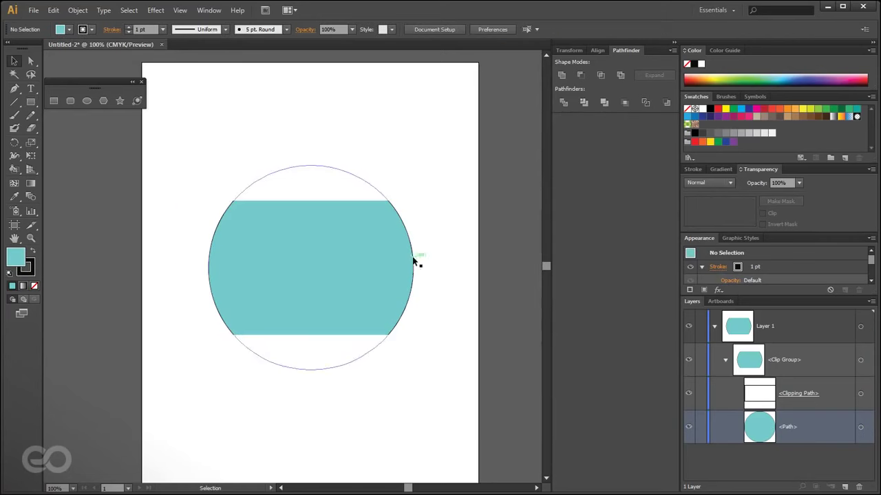
Draw a rectangle about 192 × 207 px over the masked shape's upper right and place it in the clip group above the circle.
left_click(53, 100)
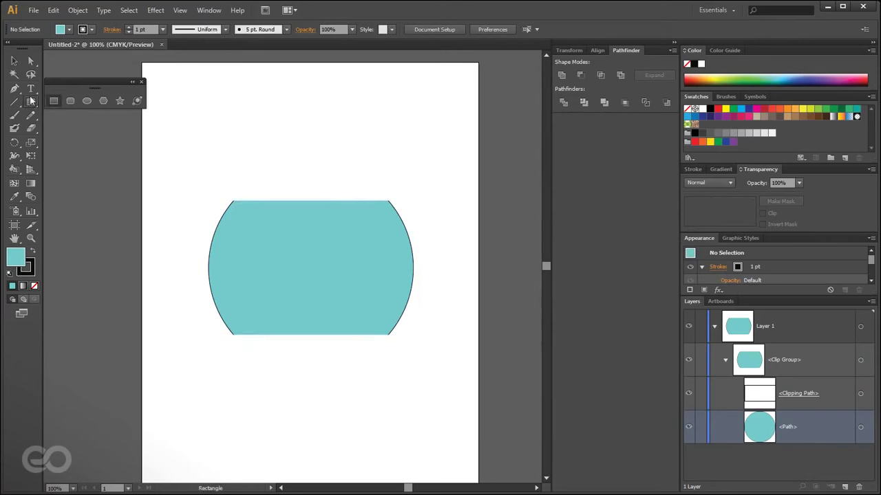
left_click_drag(325, 140, 431, 253)
left_click(13, 61)
left_click_drag(804, 358, 806, 443)
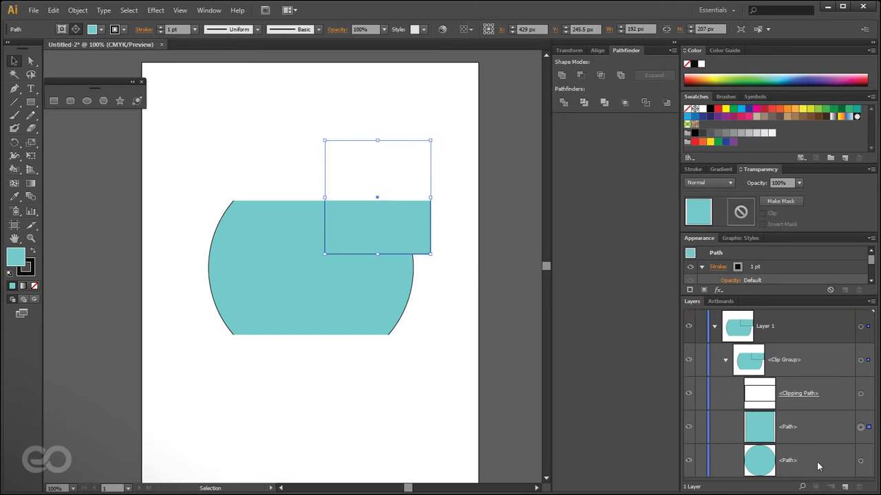
Delete the clip group containing the masked circle and rectangle.
left_click(440, 416)
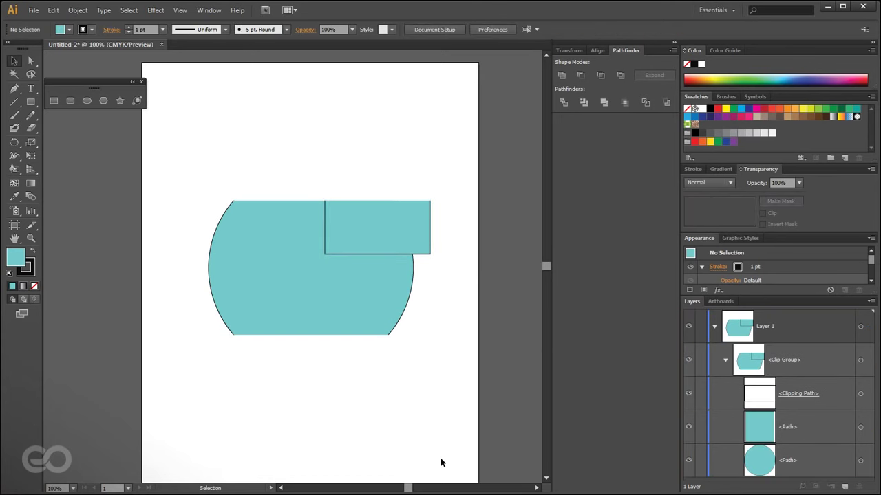
left_click(360, 293)
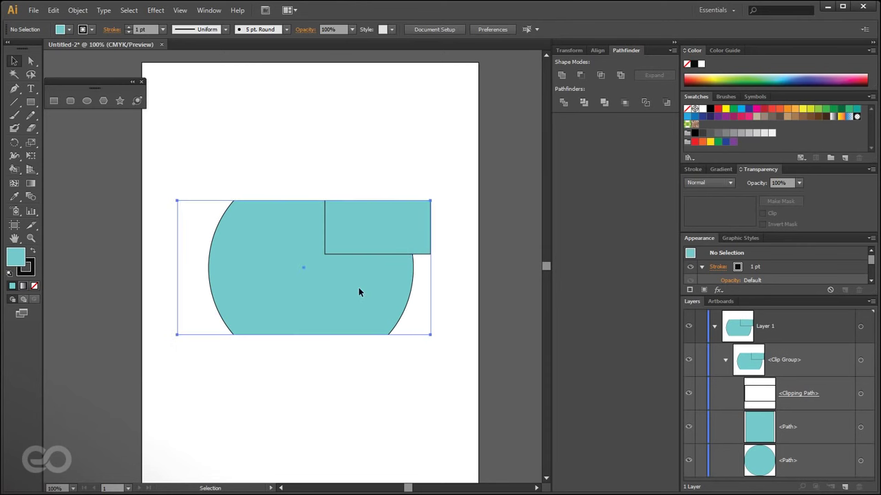
left_click(371, 387)
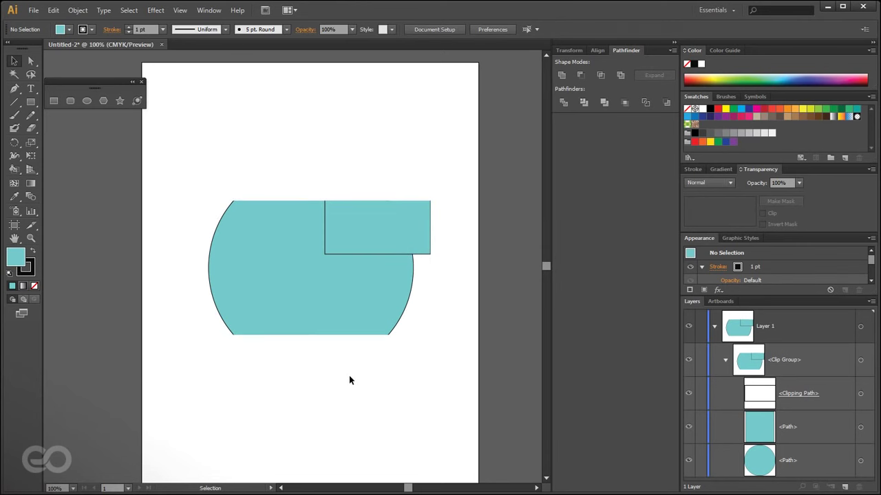
left_click(362, 284)
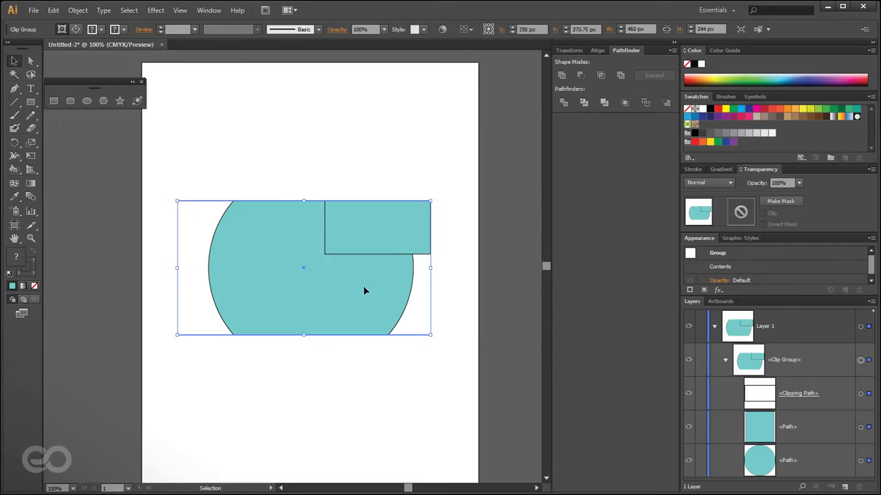
left_click(368, 392)
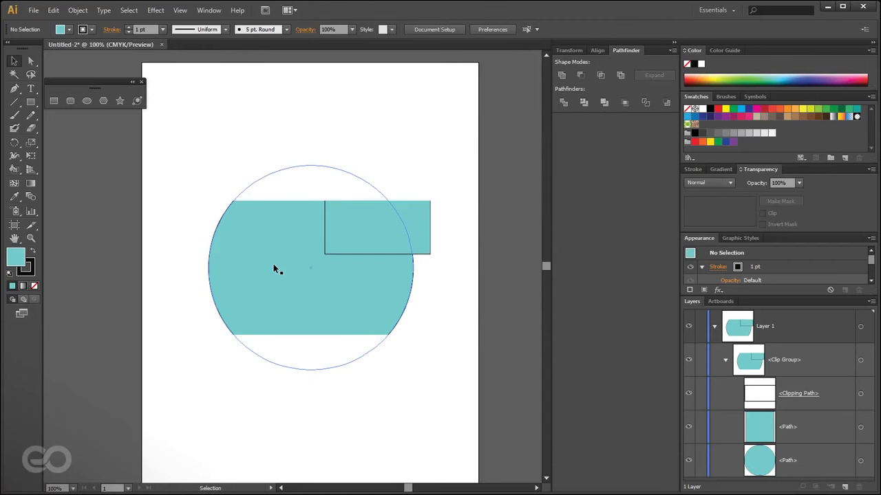
left_click(279, 265)
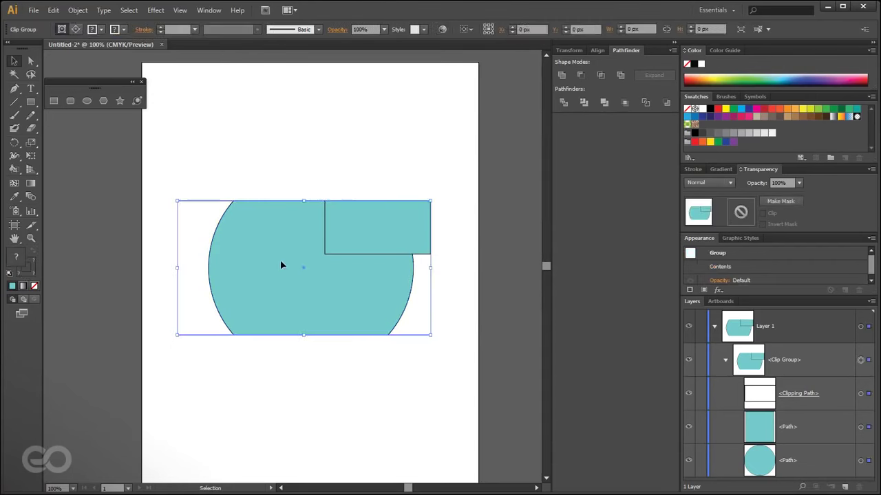
key("Delete")
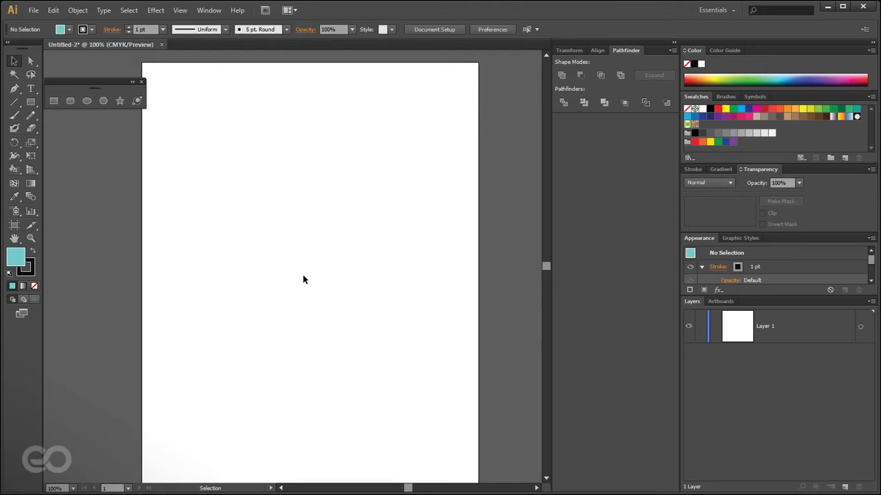
Draw a tall rectangle about 113 × 384 px and move it to the middle of the artboard.
key("m")
left_click_drag(217, 179, 279, 391)
key("v")
left_click(342, 389)
left_click_drag(248, 308, 307, 307)
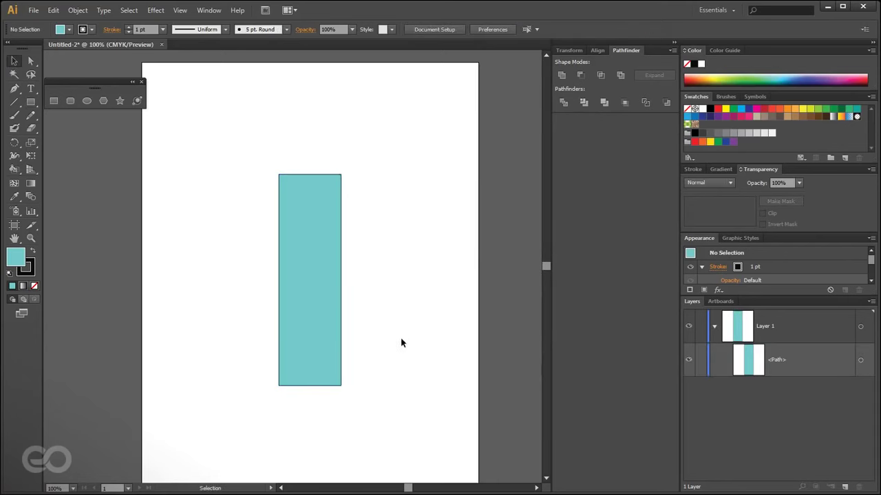
Apply a Gaussian Blur effect with a radius of 64 pixels to the rectangle, with the preview turned on.
left_click(309, 191)
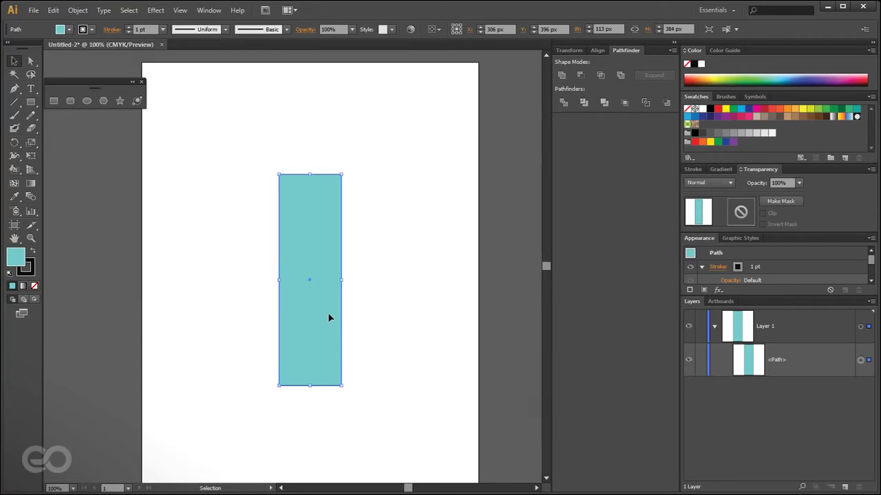
left_click(158, 10)
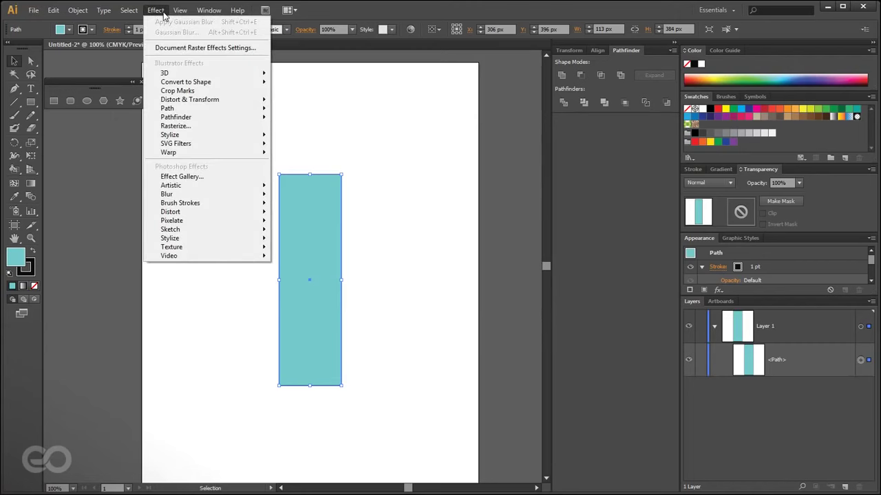
mouse_move(156, 197)
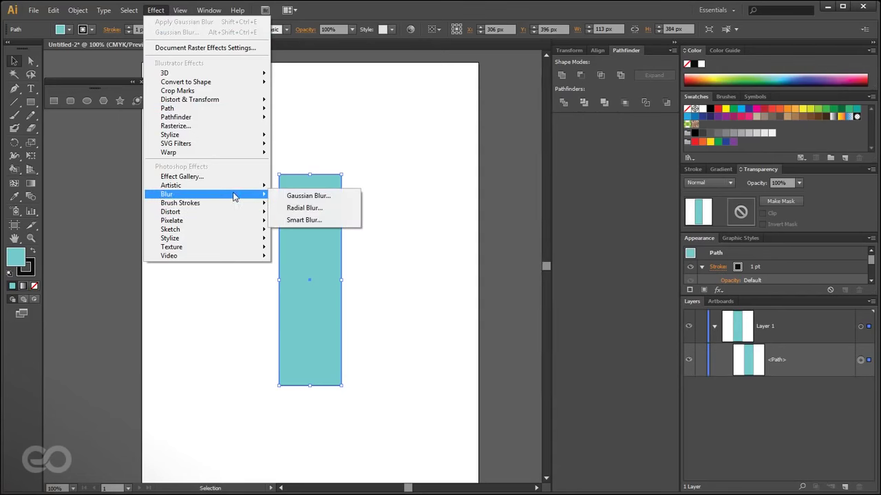
left_click(309, 200)
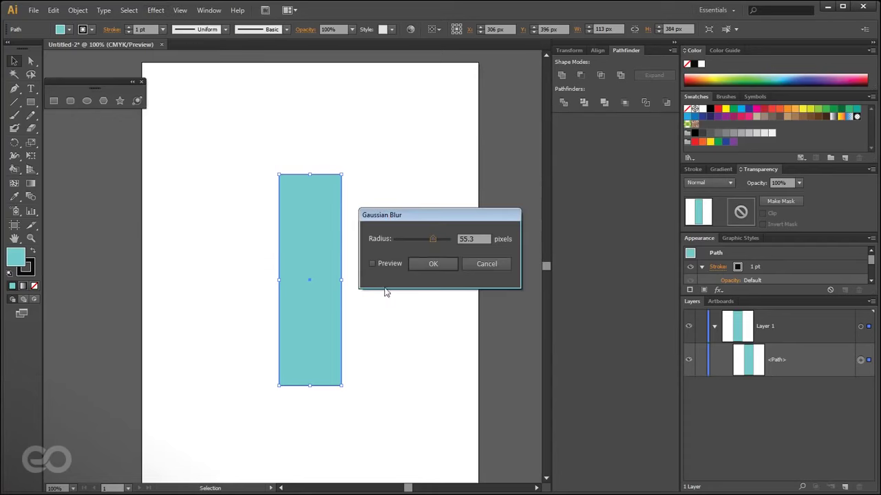
mouse_move(451, 211)
left_mouse_down()
mouse_move(438, 209)
mouse_move(454, 214)
left_mouse_up()
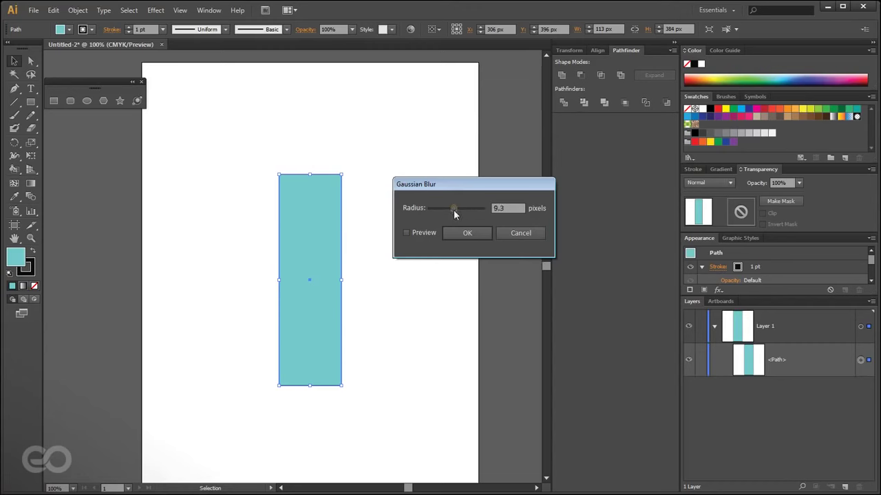
left_click(419, 233)
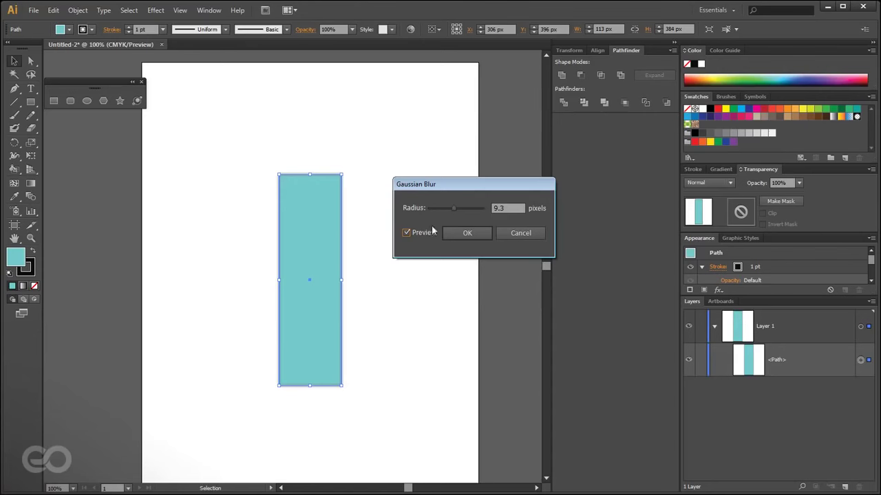
left_click_drag(456, 209, 469, 208)
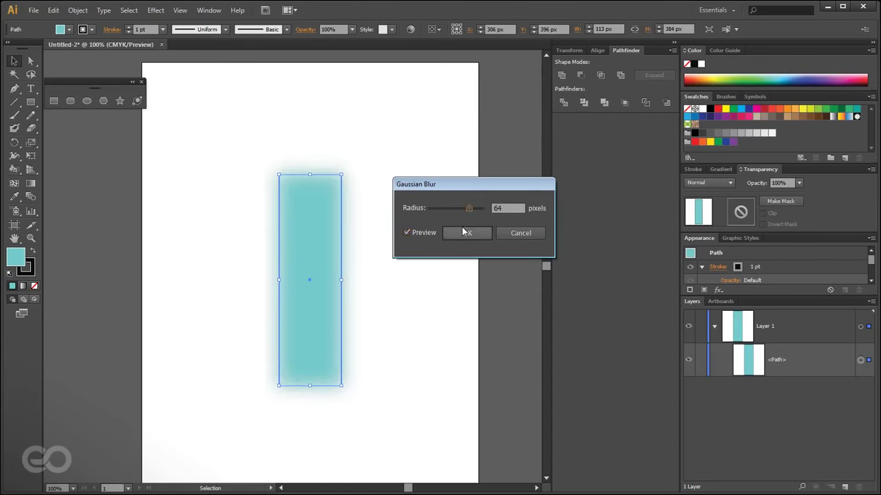
left_click(467, 234)
left_click(410, 352)
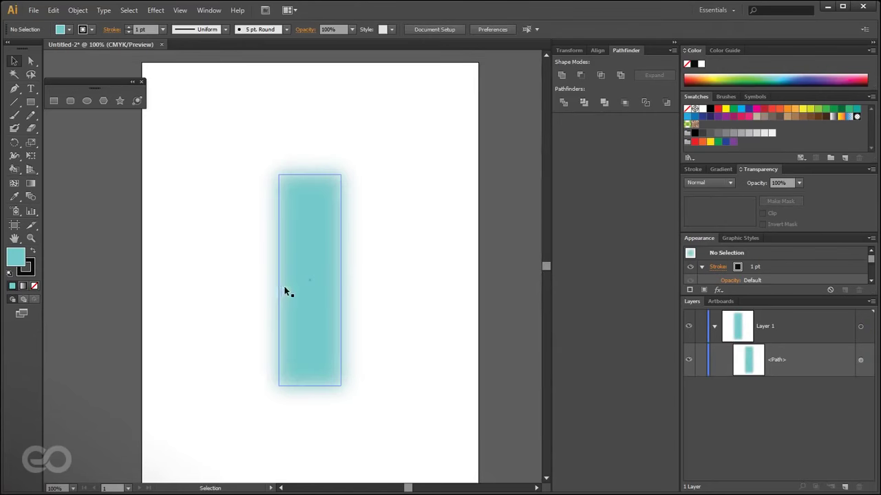
Add an anchor point near the middle of the blurred rectangle's right edge and pull it outward into a tip.
scroll(297, 274, "up", 2)
scroll(297, 275, "up", 1)
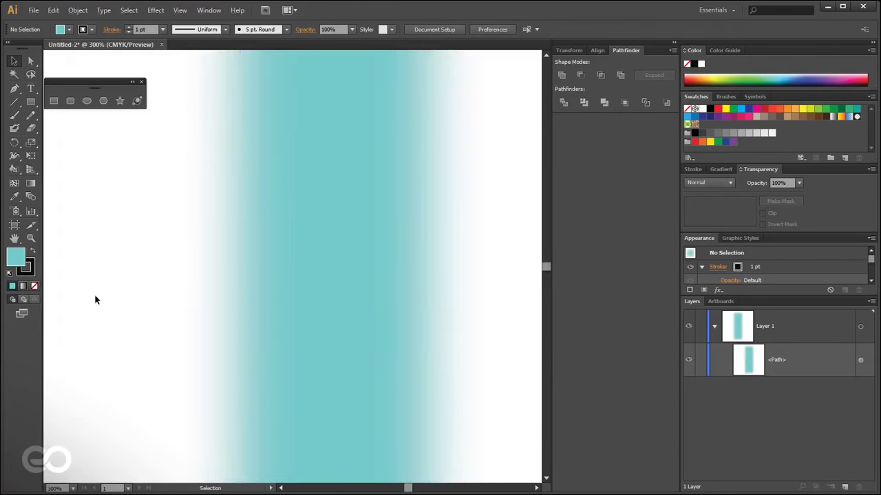
scroll(121, 298, "down", 1)
left_click(243, 282)
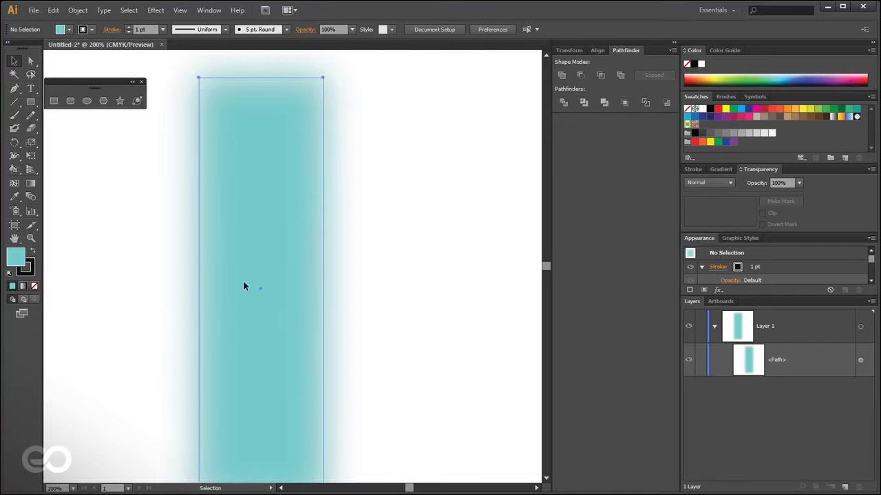
left_click(15, 88)
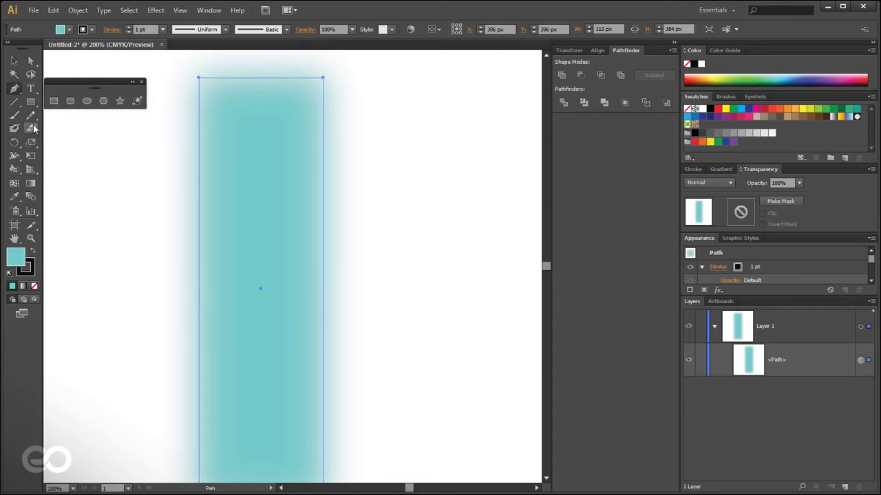
left_click(324, 270)
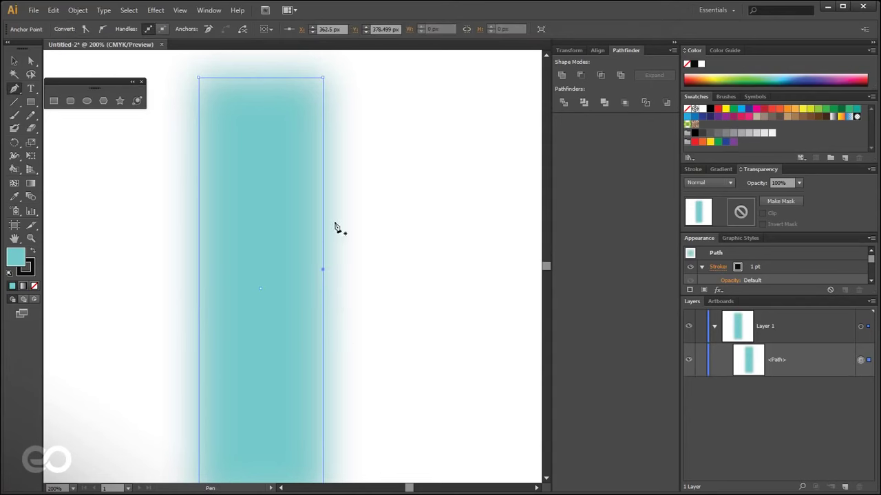
key("a")
left_click_drag(324, 269, 485, 253)
scroll(301, 281, "down", 2)
scroll(303, 282, "up", 1)
key("v")
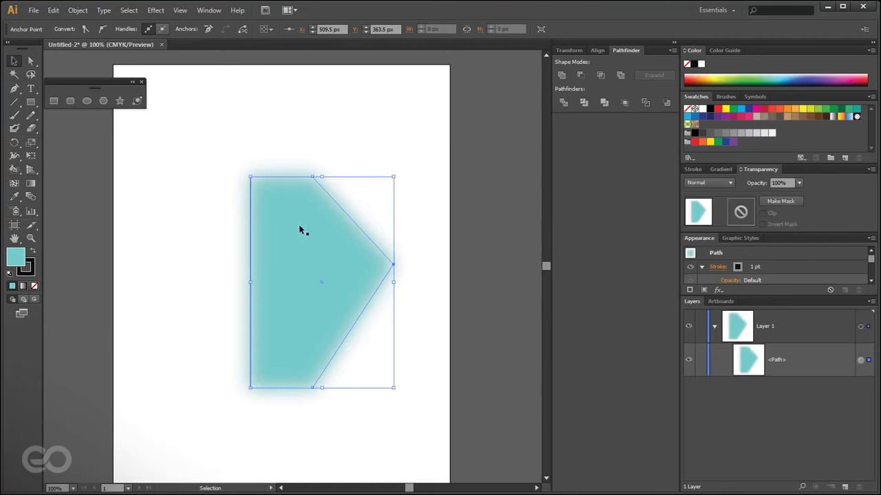
Enlarge the list of the shape's appearance attributes and reduce its Gaussian Blur radius.
left_click_drag(772, 296, 774, 397)
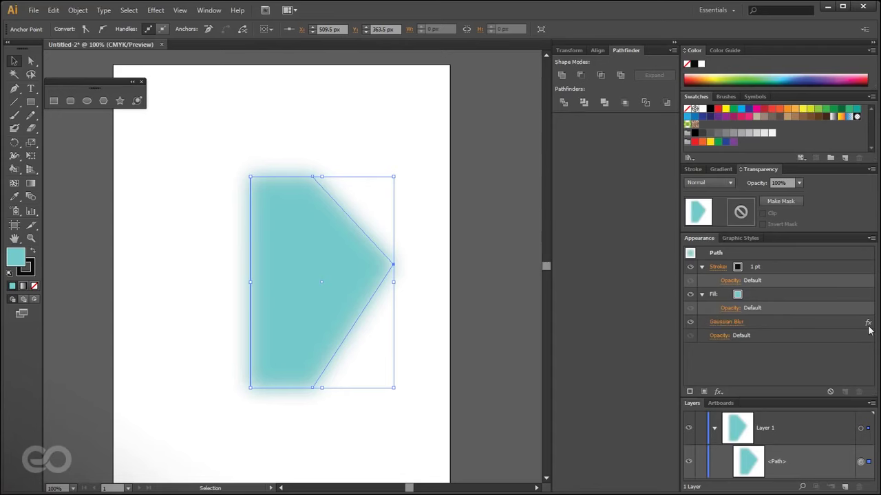
left_click(734, 323)
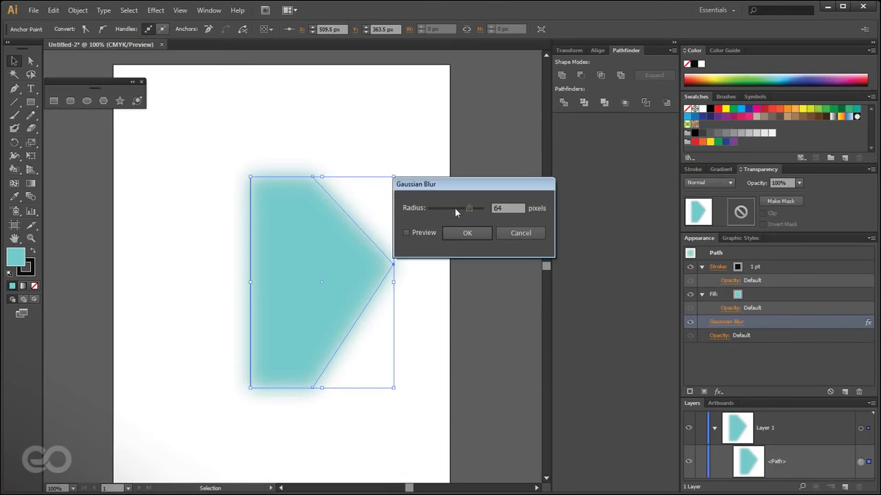
left_click(466, 233)
left_click(480, 321)
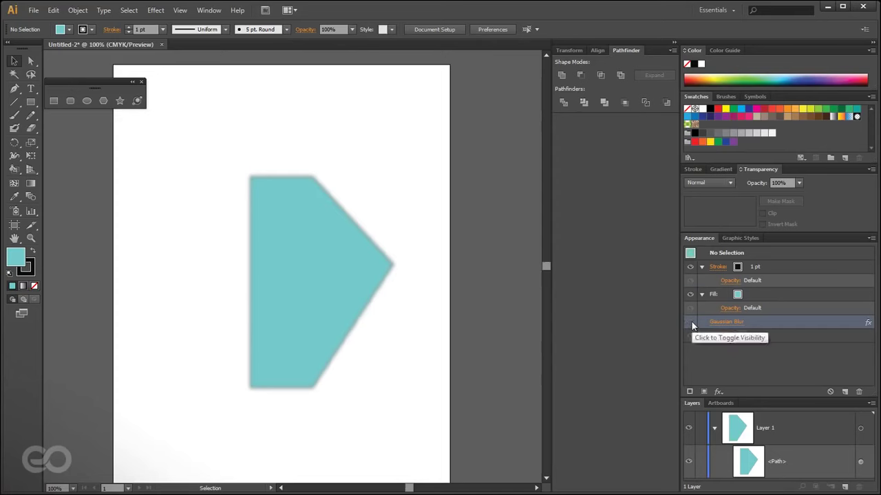
Hide the shape's Gaussian Blur effect and switch its fill's visibility off and back on.
left_click(335, 280)
left_click(690, 323)
left_click(690, 295)
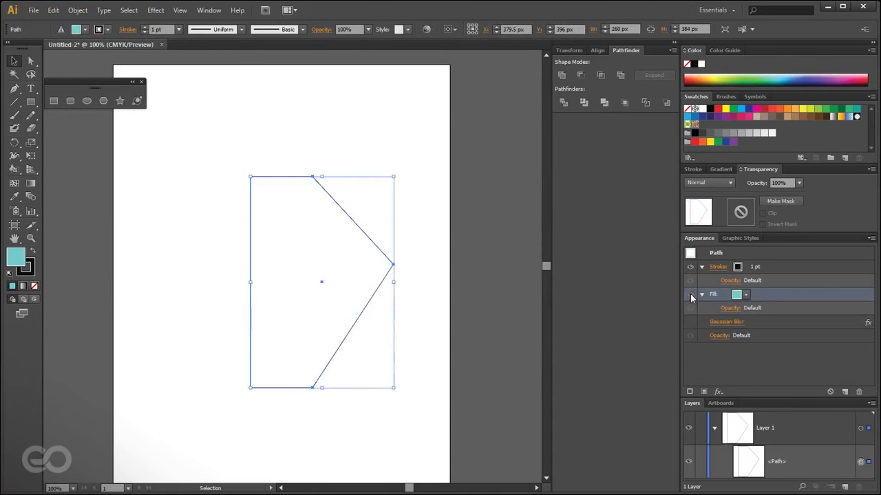
left_click(690, 296)
left_click(413, 397)
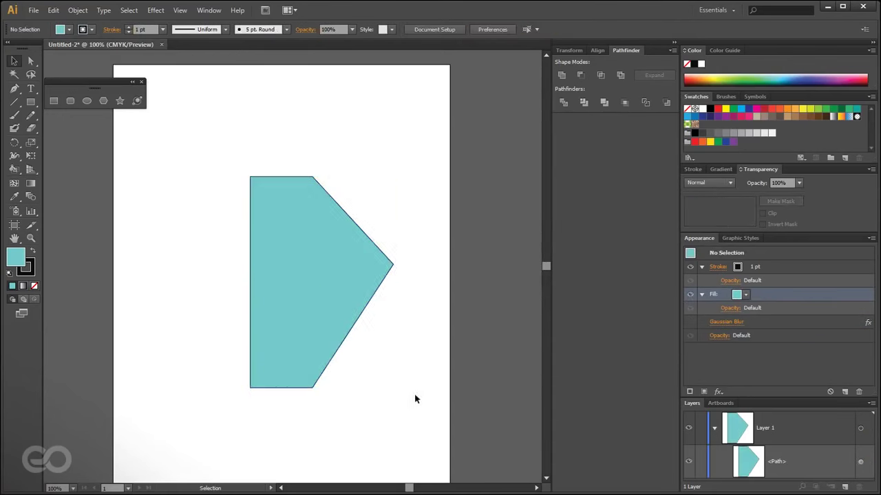
Add a second fill to the shape's appearance and remove the lower of the two fills.
left_click(335, 340)
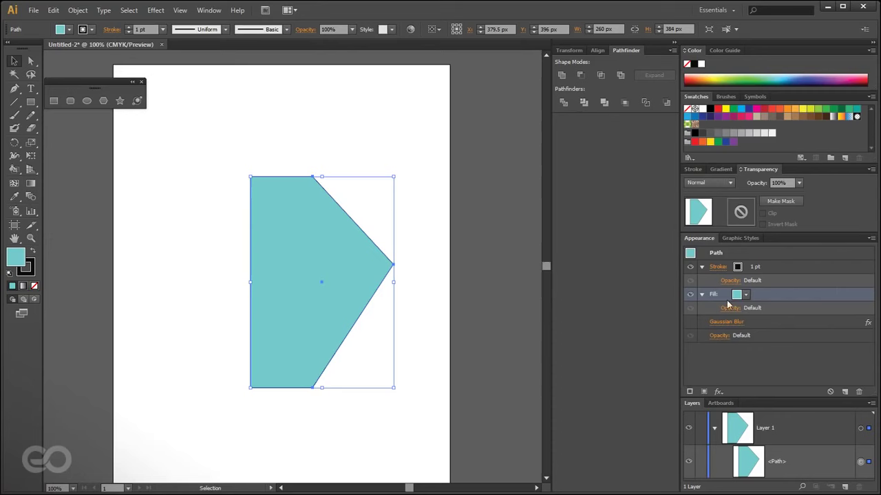
left_click(705, 392)
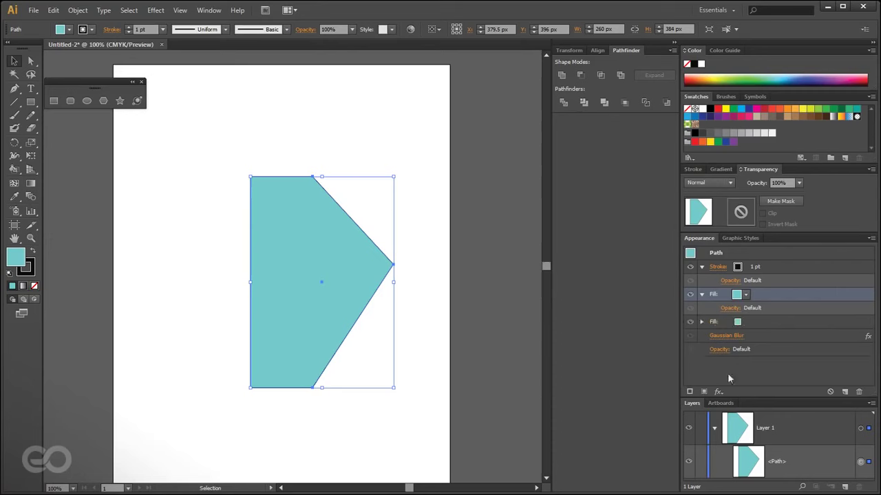
left_click(758, 323)
left_click(858, 391)
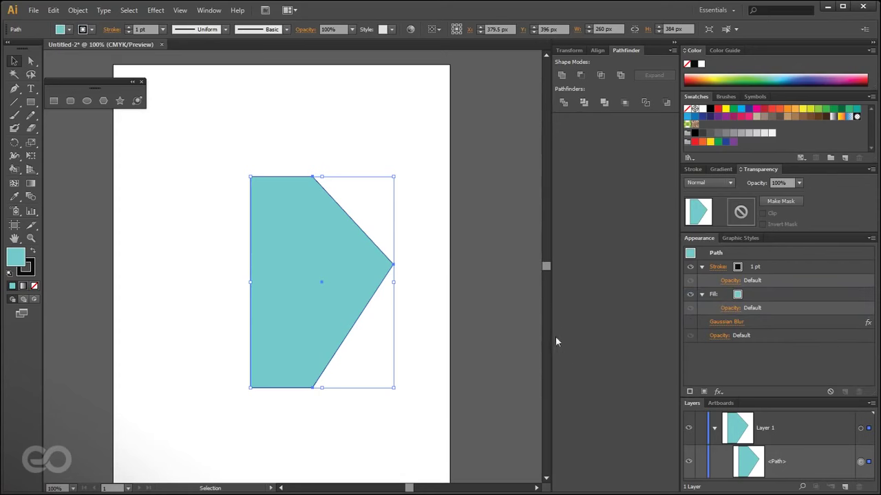
Delete the five-sided shape from the artboard.
left_click(430, 315)
left_click(315, 277)
key("Delete")
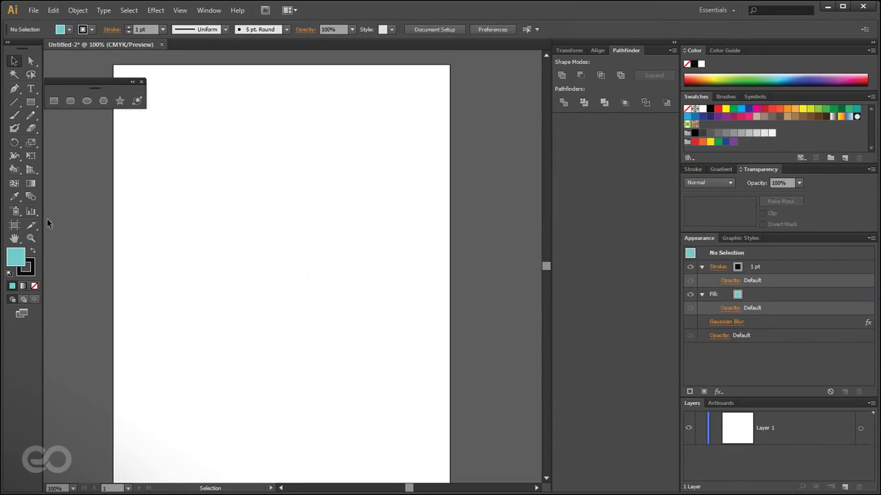
Draw a rectangle about 298 × 318 px in the upper middle of the artboard.
left_click(30, 101)
left_click_drag(199, 154, 364, 329)
left_click(16, 60)
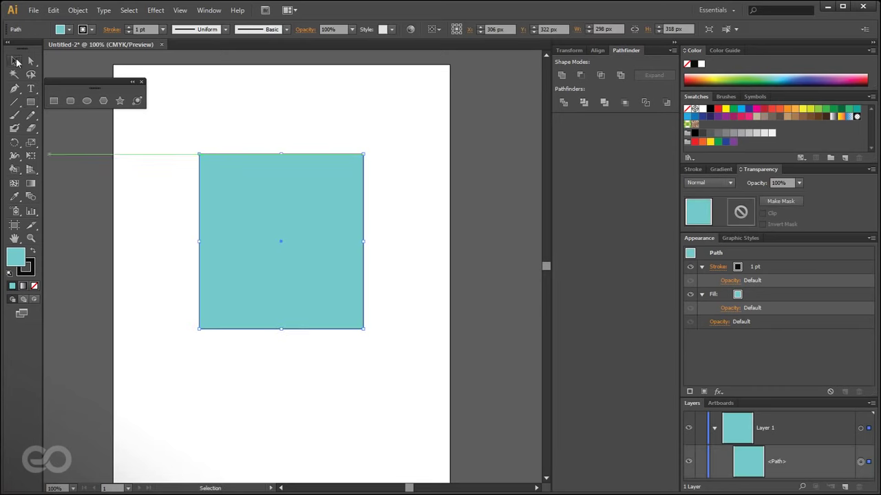
Start a Drop Shadow effect on the rectangle, increase its X offset in large increments and turn on the preview.
left_click(148, 11)
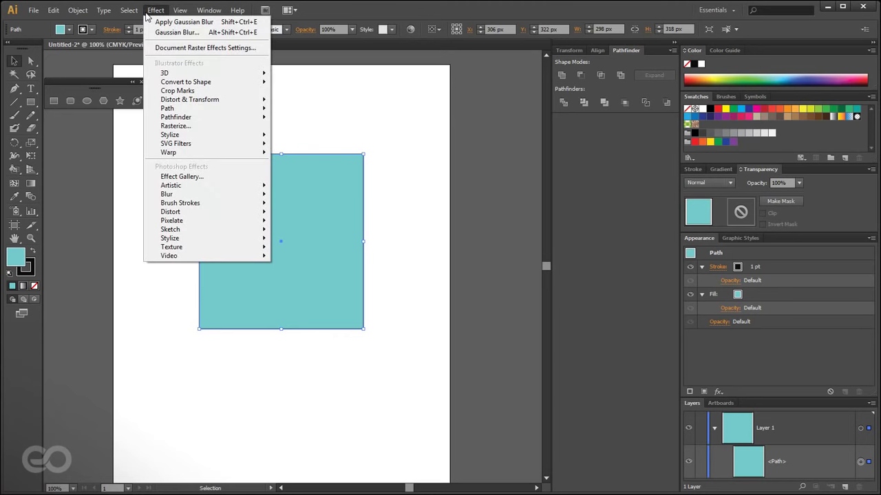
mouse_move(213, 136)
left_click(334, 135)
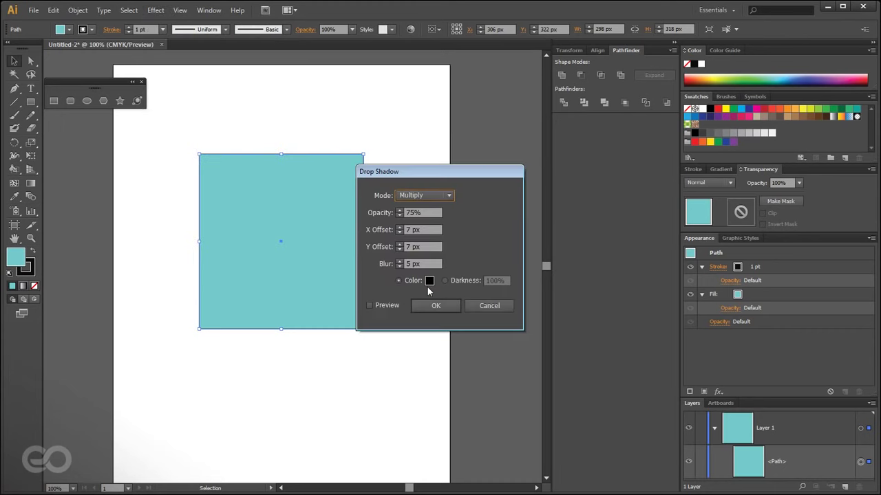
left_click_drag(419, 171, 559, 162)
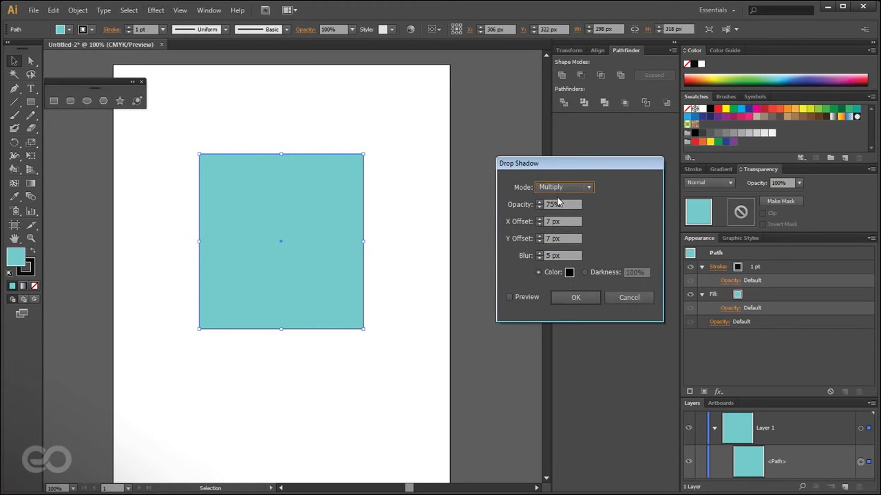
left_click(546, 222)
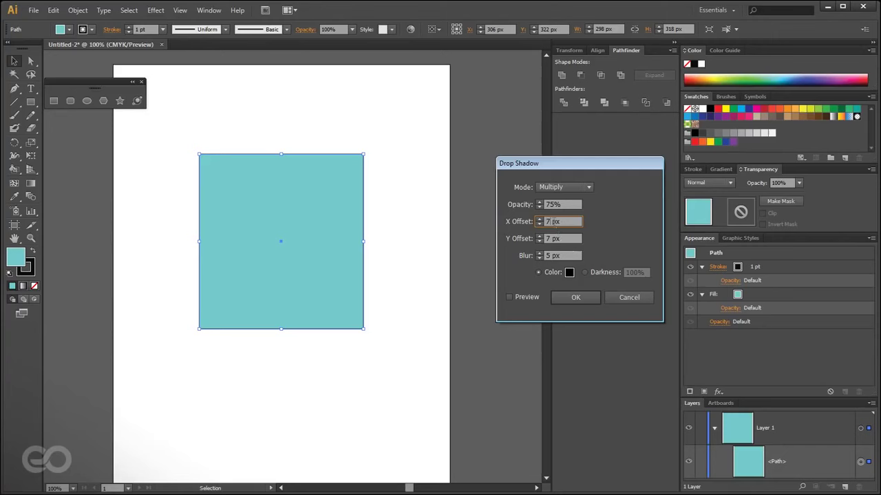
key("shift+Up")
key("shift+Up")
key("shift+Up")
left_click(525, 297)
Fine-tune the drop shadow's X offset in single-pixel increments to about 30 px.
left_click(559, 221)
key("Tab")
key("Tab")
left_click(549, 221)
key("Down")
key("Down")
key("Down")
key("Down")
key("Down")
key("Down")
key("Up")
key("Up")
key("Down")
key("Down")
key("Down")
key("Down")
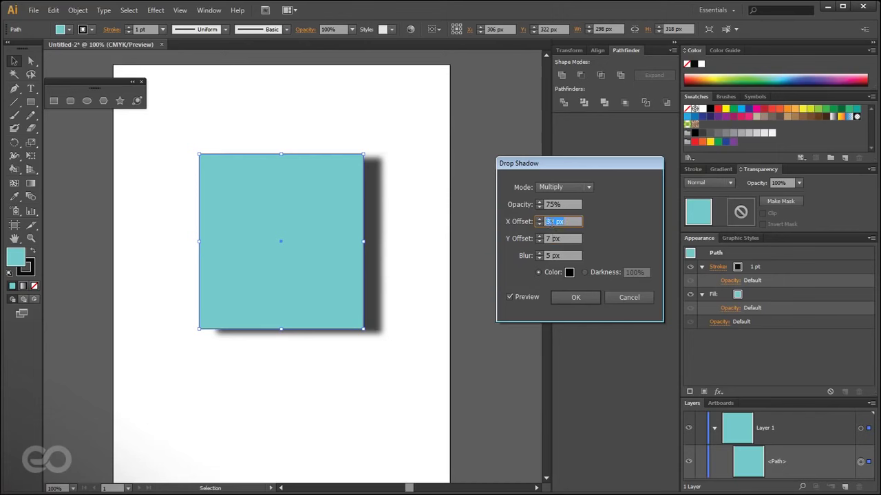
Try drop shadow X offsets of 40 px and 10 px on the turquoise rectangle.
key("Down")
key("Down")
key("shift+Up")
key("shift+Up")
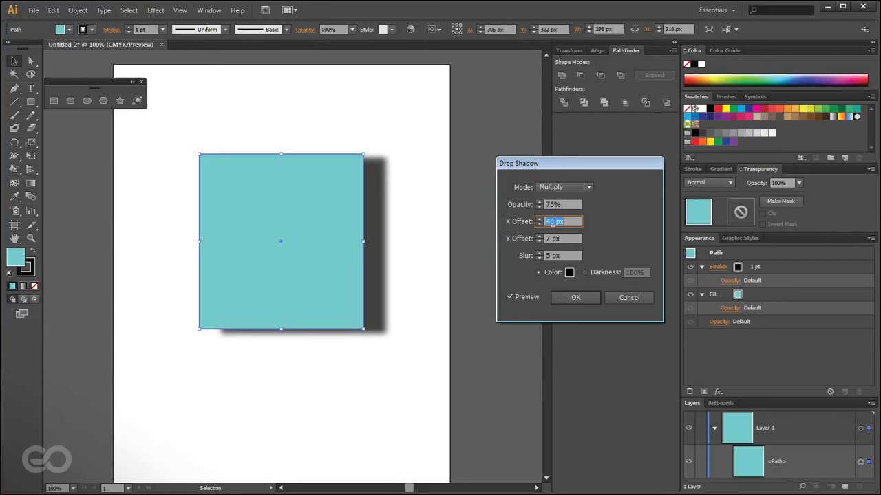
key("shift+Down")
key("shift+Down")
key("shift+Down")
key("shift+Down")
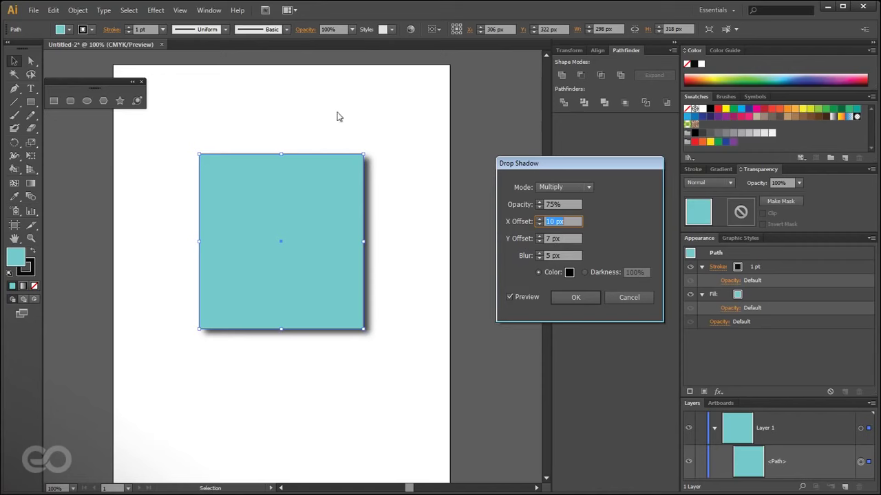
Apply the drop shadow to the rectangle with an X Offset of 50 px and a Y Offset of 30 px.
left_click(550, 239)
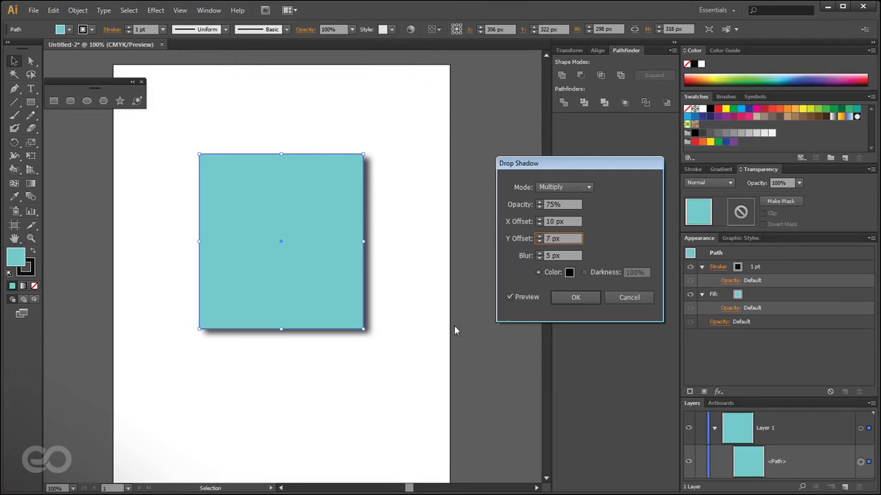
key("shift+Up")
key("shift+Up")
key("shift+Up")
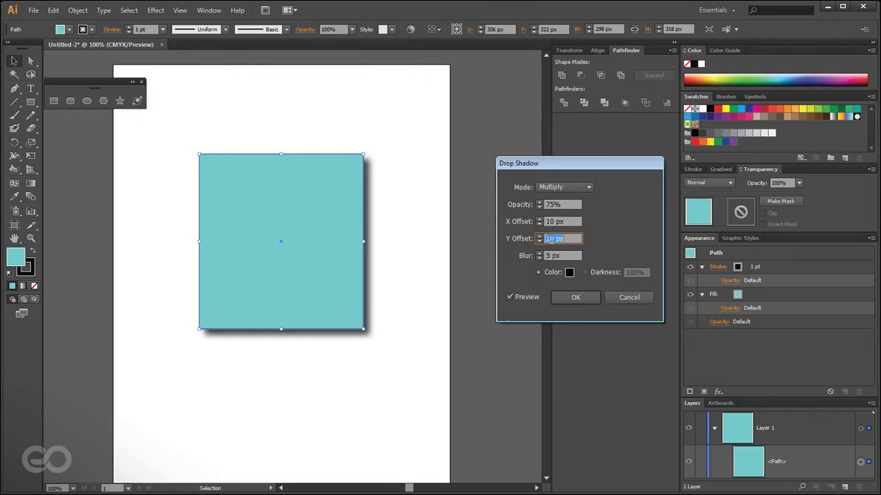
left_click(554, 223)
key("shift+Up")
key("shift+Up")
key("shift+Up")
key("shift+Up")
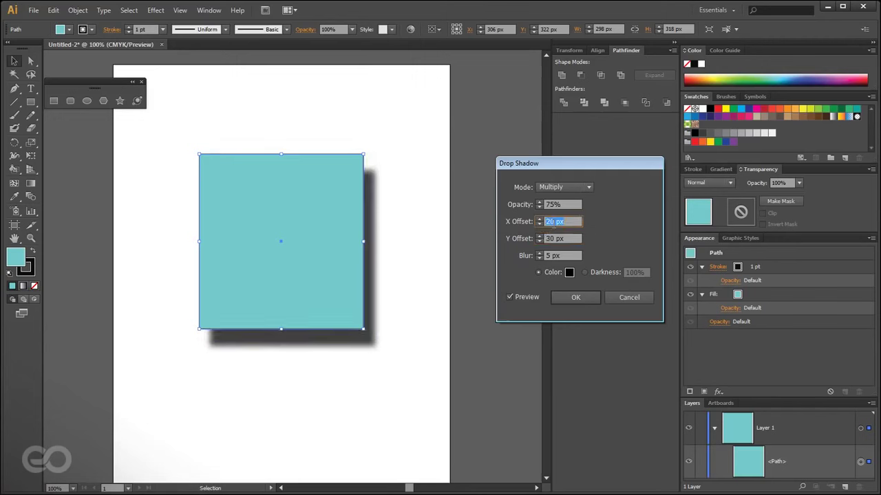
left_click(575, 297)
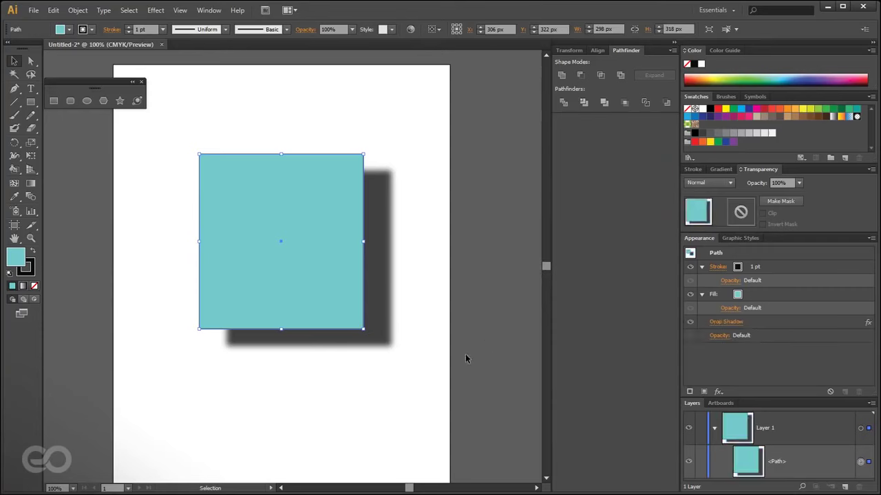
left_click(466, 357)
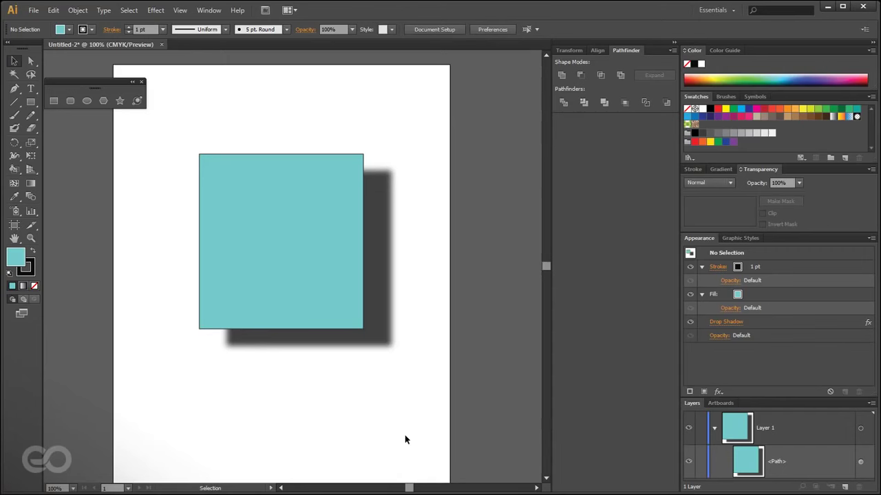
Remove the Drop Shadow effect from the turquoise rectangle's appearance.
left_click(324, 289)
left_click(769, 324)
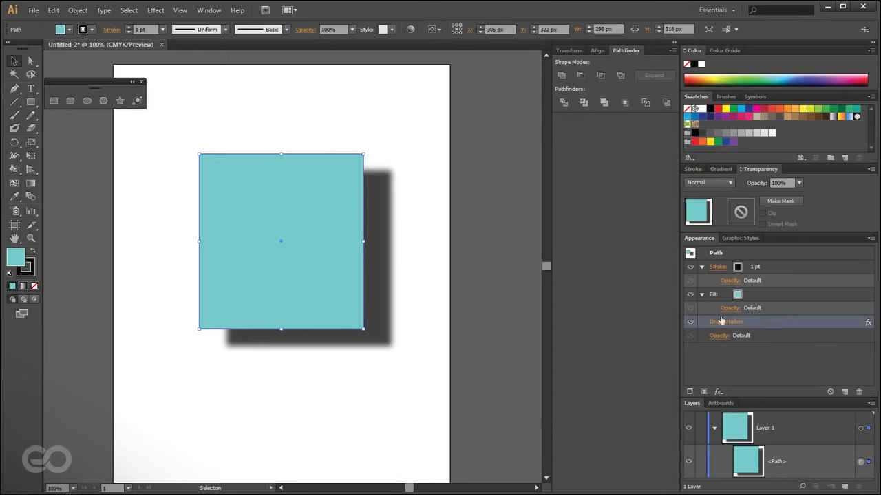
left_click(858, 392)
Apply a horizontal Flag warp effect to the rectangle with a Bend of 22%.
left_click(160, 11)
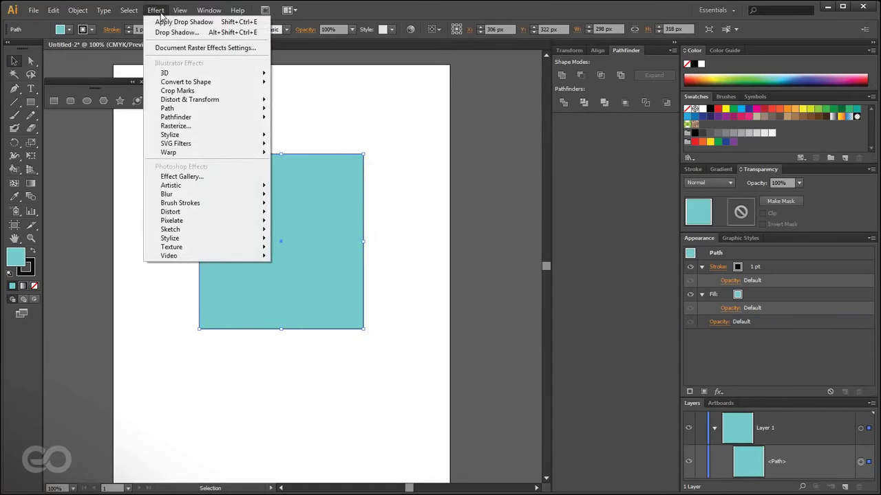
mouse_move(222, 152)
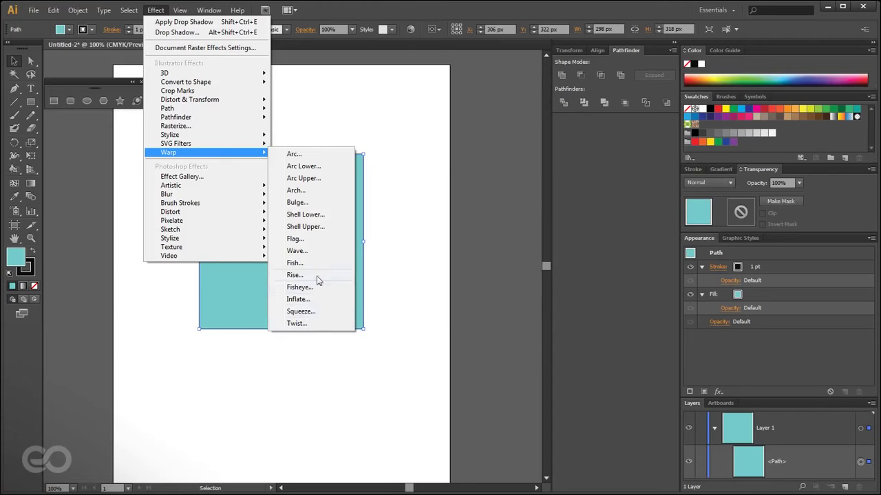
left_click(308, 238)
left_click_drag(462, 174, 543, 164)
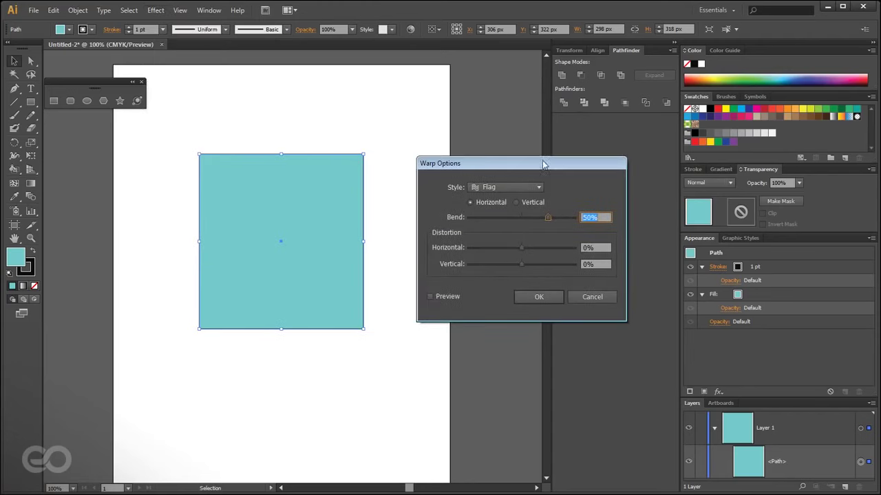
left_click(431, 296)
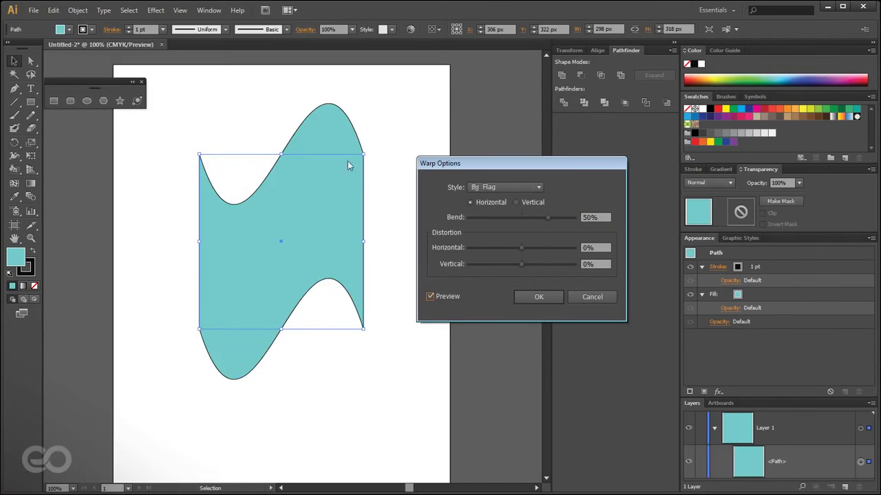
left_click_drag(549, 217, 531, 217)
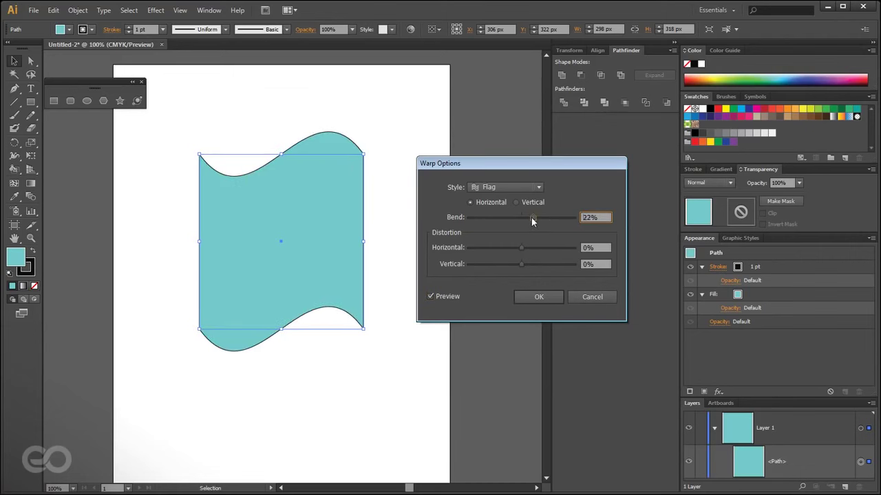
left_click(537, 296)
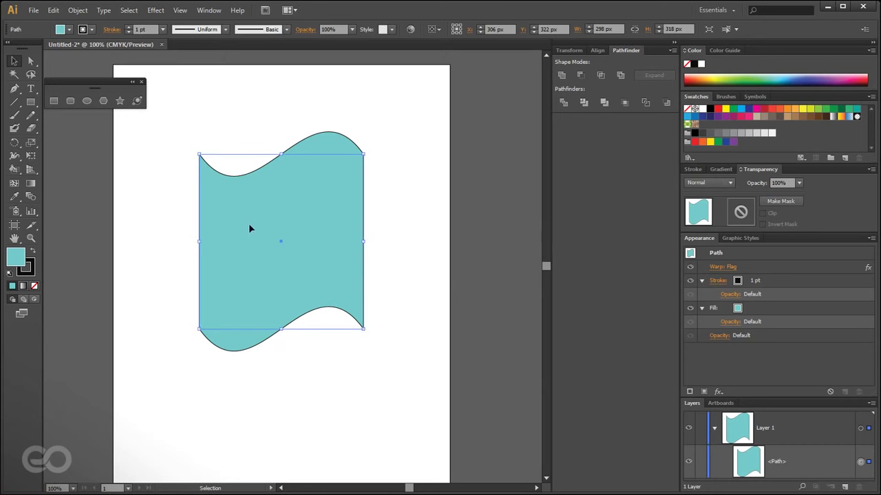
Add an anchor point on the warped shape's upper path edge and move it down to about X 366 px, Y 284 px.
left_click(325, 365)
left_click(286, 275)
left_click(14, 88)
left_click(267, 156)
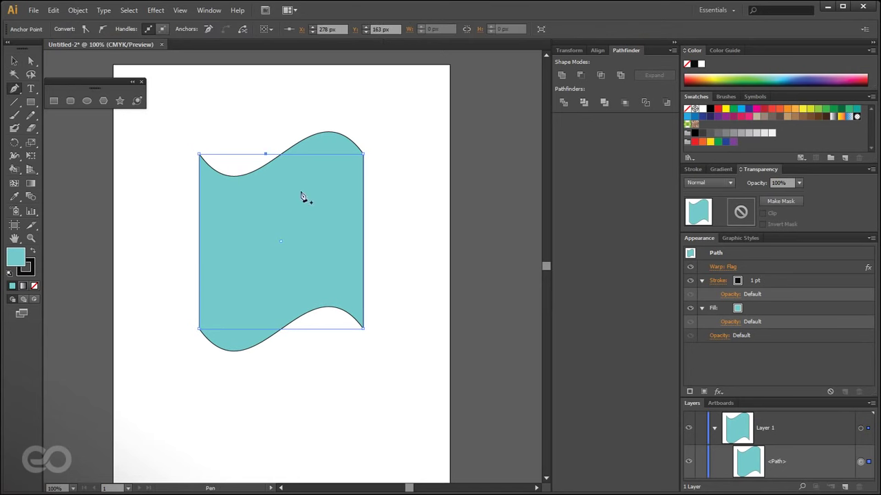
key("ctrl")
left_click_drag(264, 154, 313, 219)
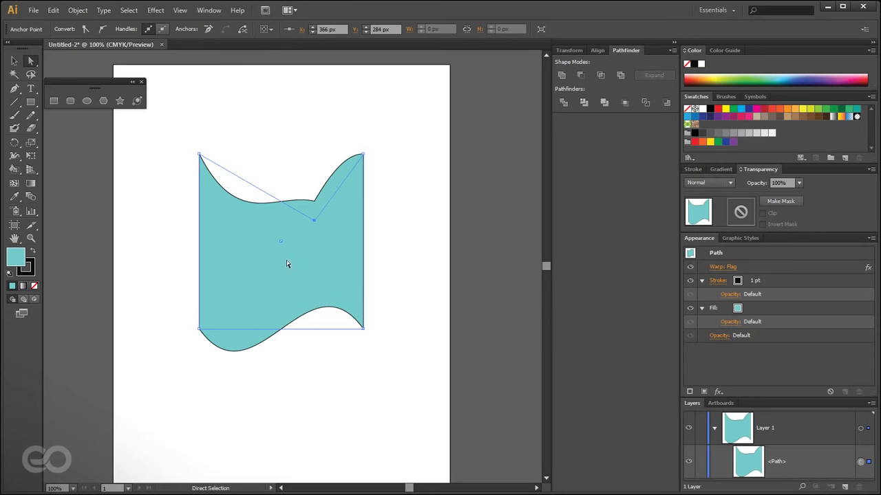
key("v")
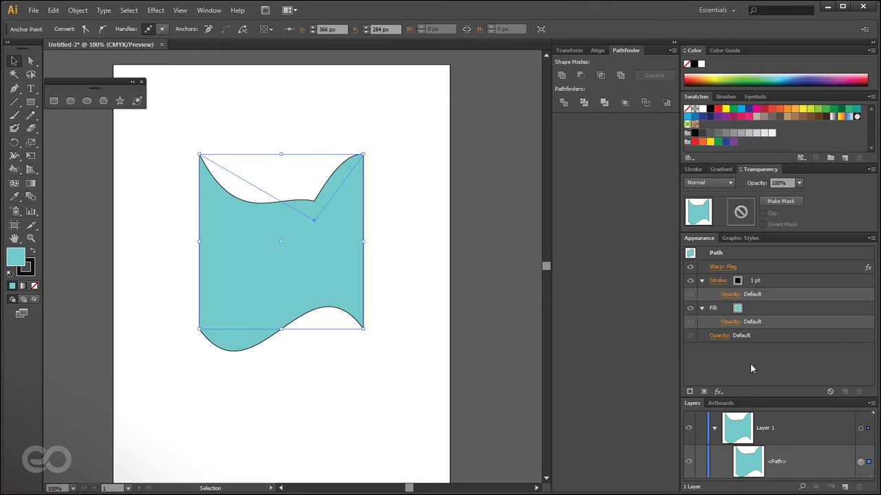
Toggle the visibility of the Warp: Flag effect, and delete the effect from the shape's appearance.
left_click(688, 267)
left_click(690, 267)
left_click(691, 267)
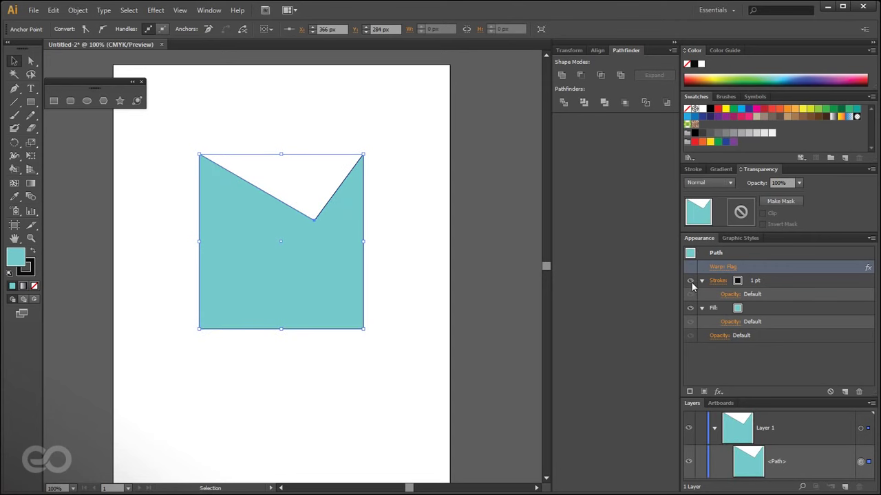
left_click(691, 268)
left_click(859, 392)
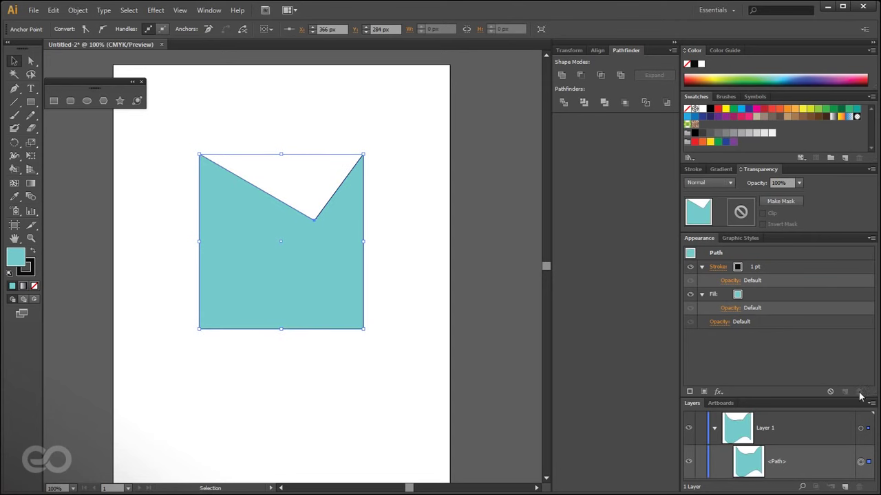
Delete the notched turquoise shape from the artboard.
left_click(415, 335)
left_click(322, 290)
key("Delete")
left_click(155, 10)
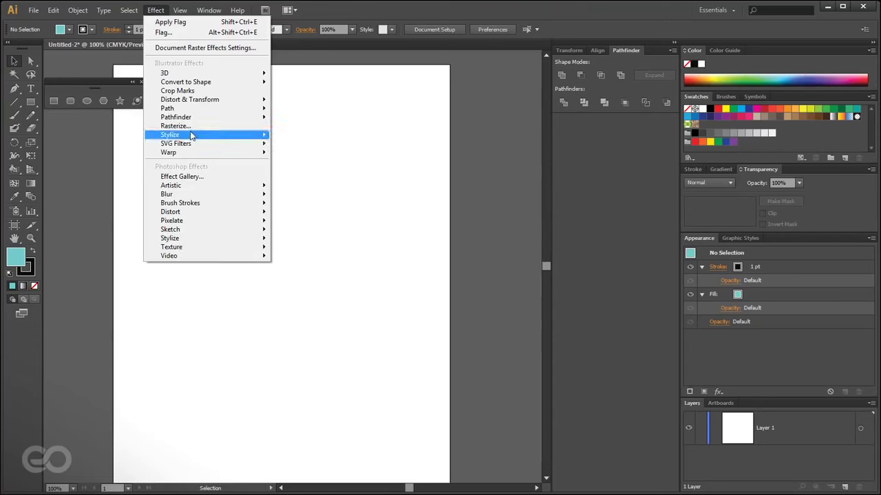
mouse_move(199, 138)
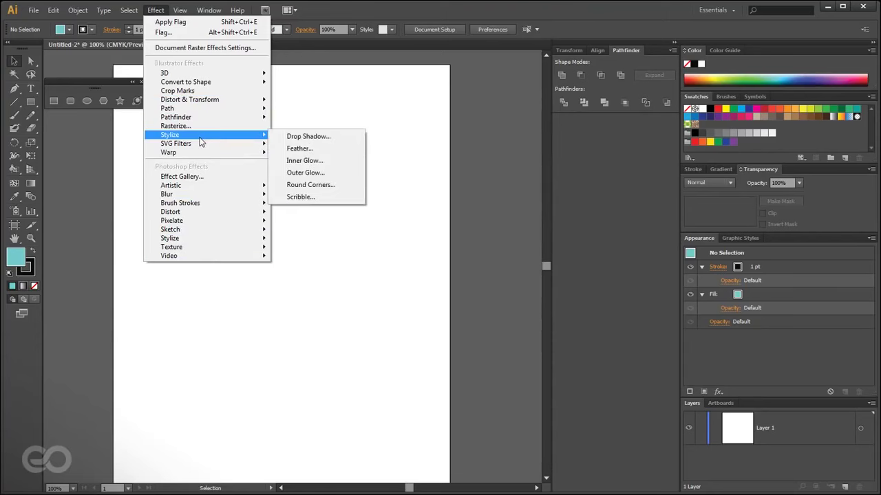
left_click(346, 322)
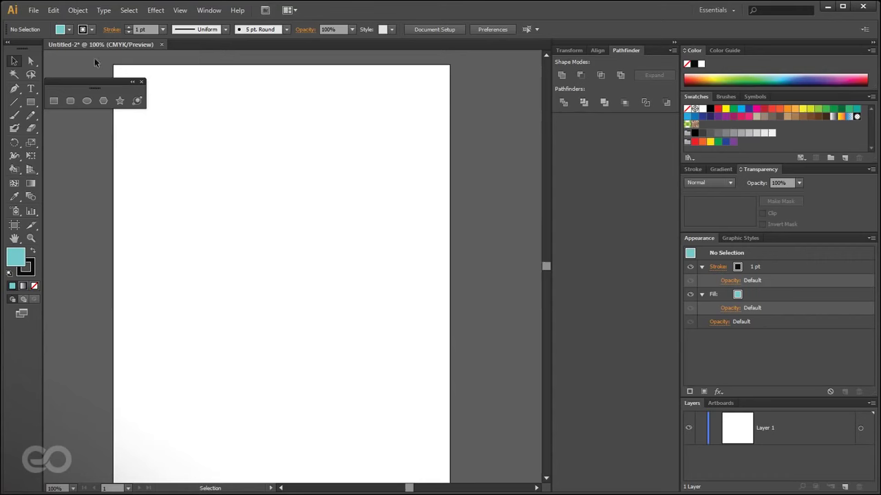
left_click(32, 12)
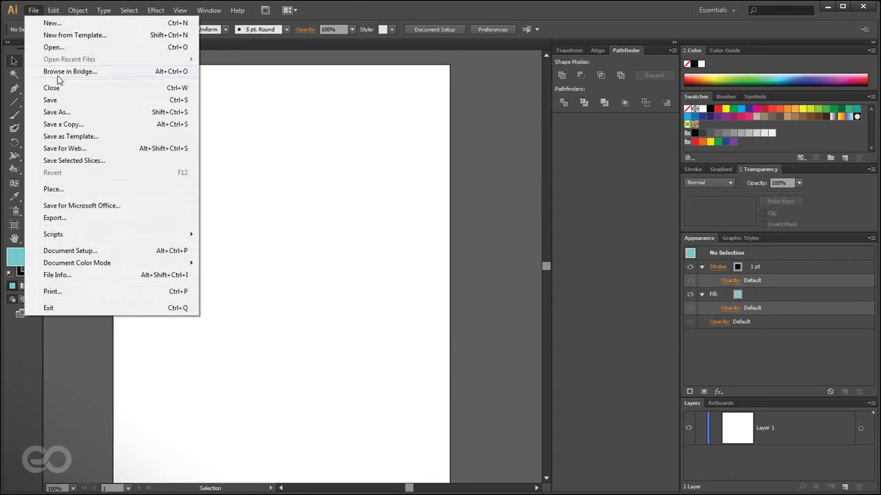
mouse_move(162, 238)
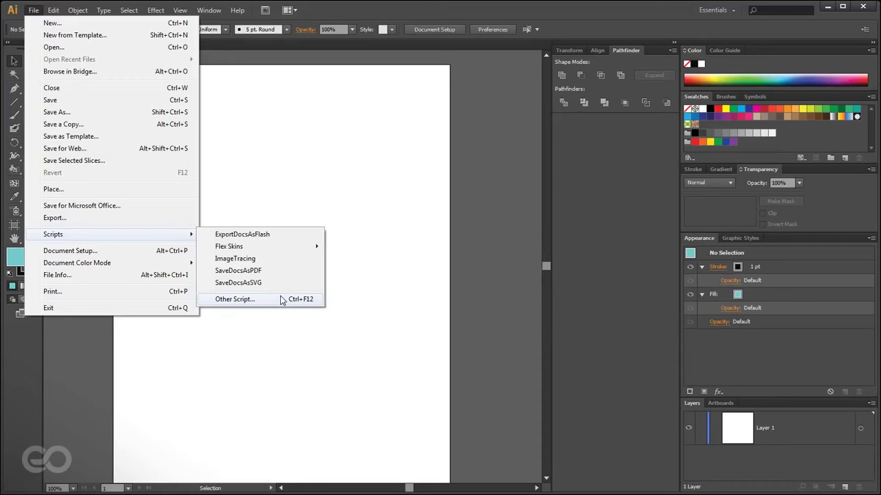
left_click(328, 351)
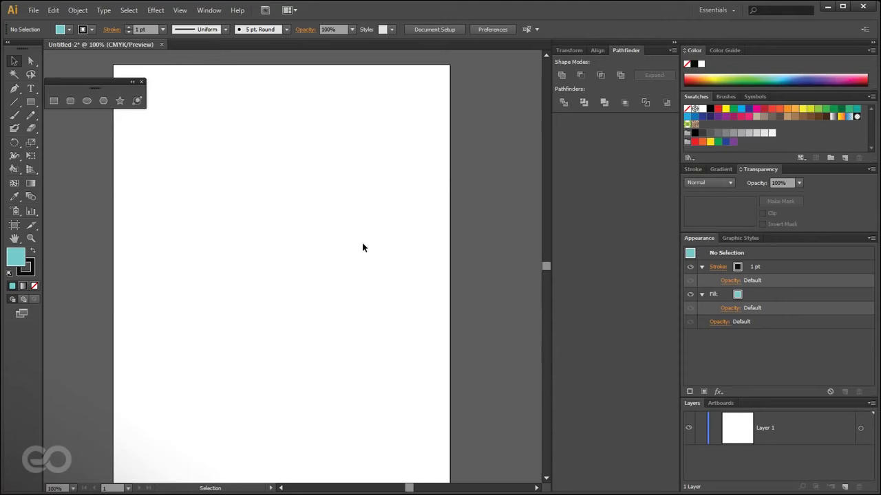
Show the Actions panel, place it over the artboard's right edge and enlarge it to list all default actions.
left_click(209, 10)
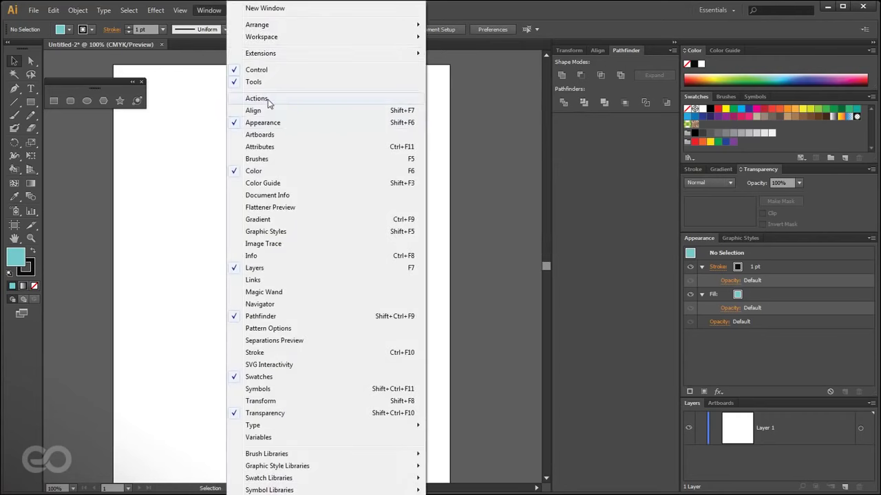
left_click(266, 99)
left_click_drag(292, 174, 474, 110)
left_click_drag(519, 185, 538, 370)
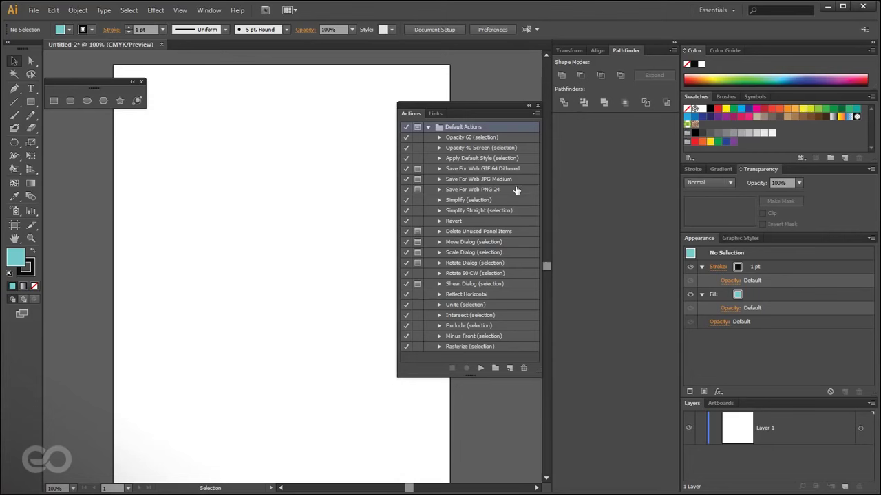
Draw a turquoise rectangle about 318 px wide and 347 px high on the artboard.
left_click(31, 102)
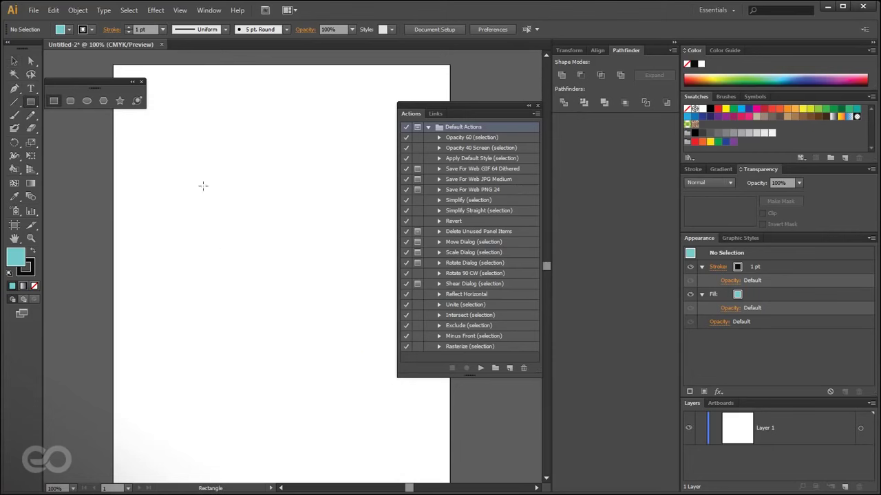
left_click_drag(169, 165, 345, 356)
key("v")
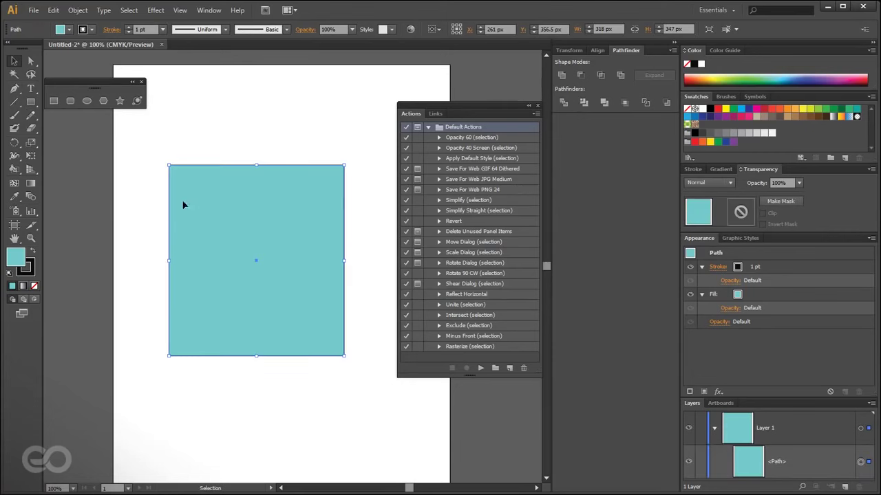
Expand the default Opacity 60 (selection) action to view its settings, and play it on the selected rectangle.
left_click(472, 140)
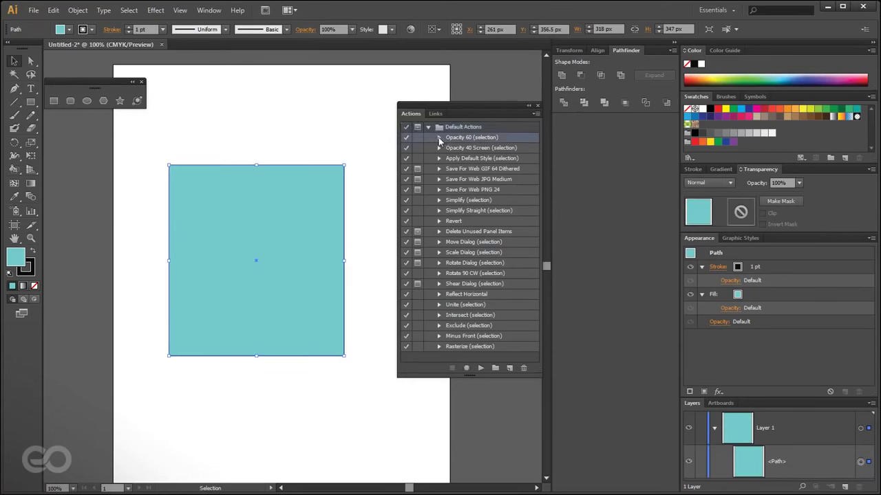
left_click(438, 138)
left_click(450, 147)
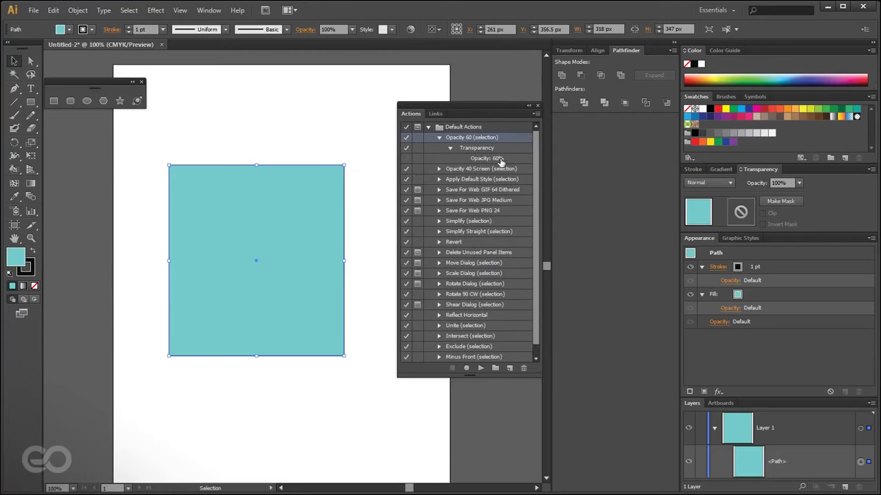
double_click(471, 137)
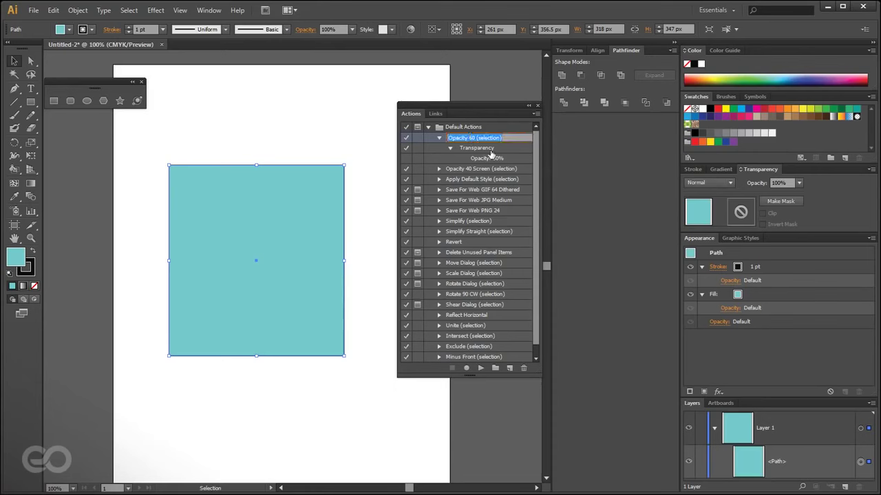
left_click(486, 150)
left_click(458, 140)
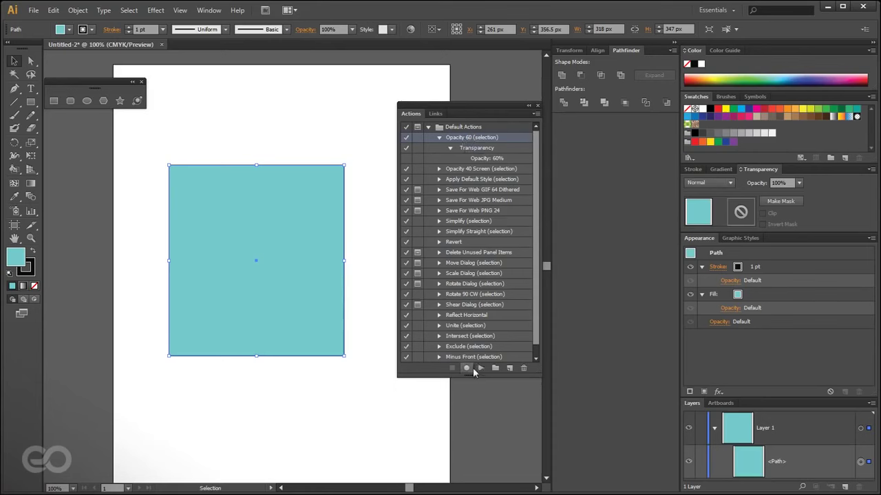
left_click(481, 368)
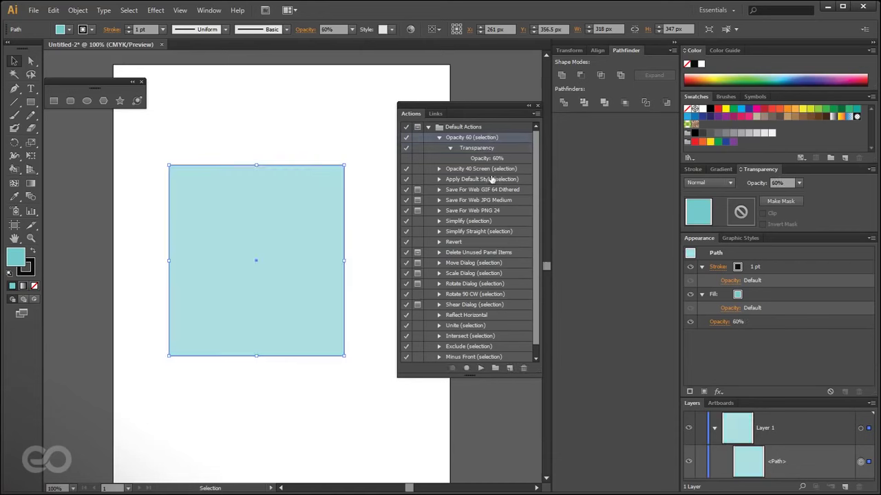
Play the default Opacity 40 Screen (selection) action and the Reflect Horizontal action on the selected rectangle.
left_click(459, 172)
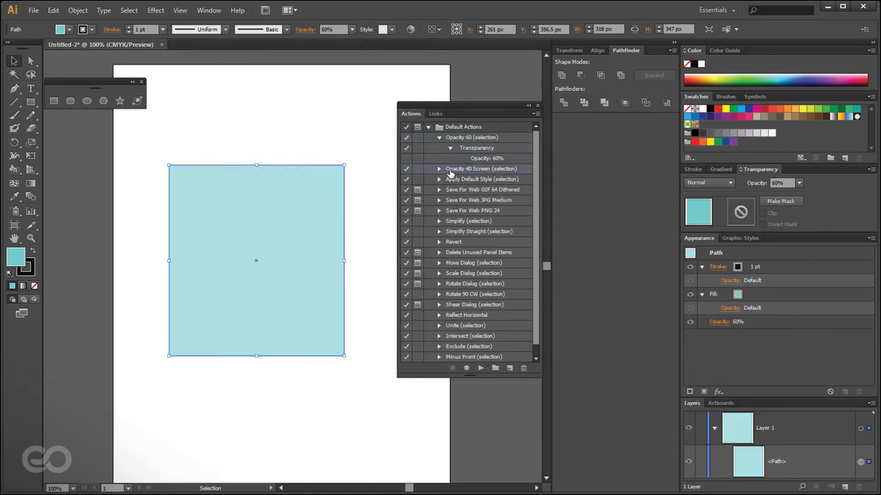
left_click(481, 369)
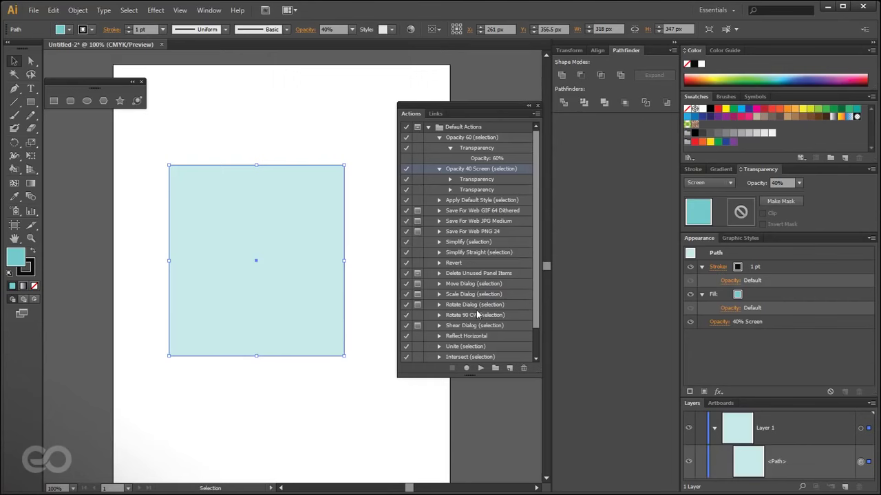
scroll(492, 337, "down", 1)
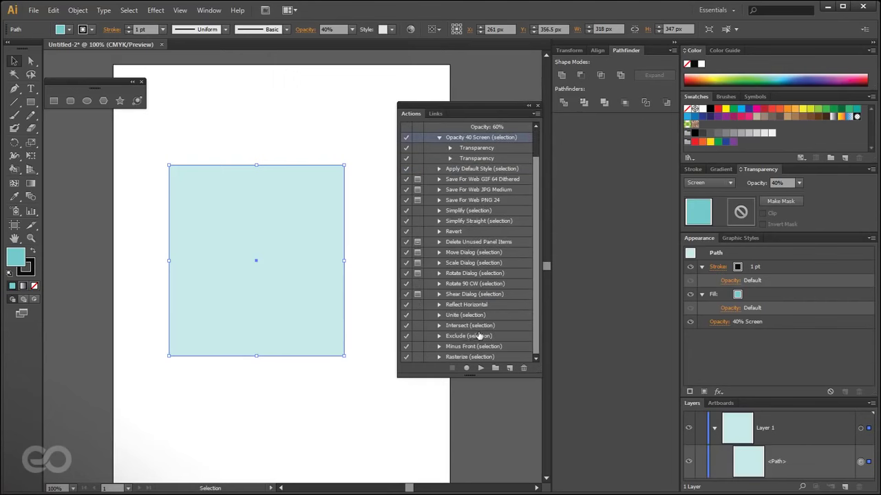
left_click(472, 306)
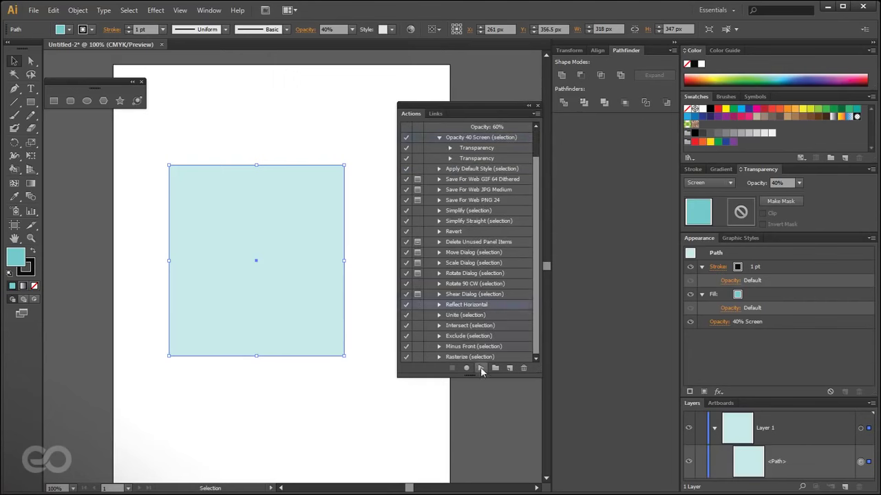
left_click(481, 368)
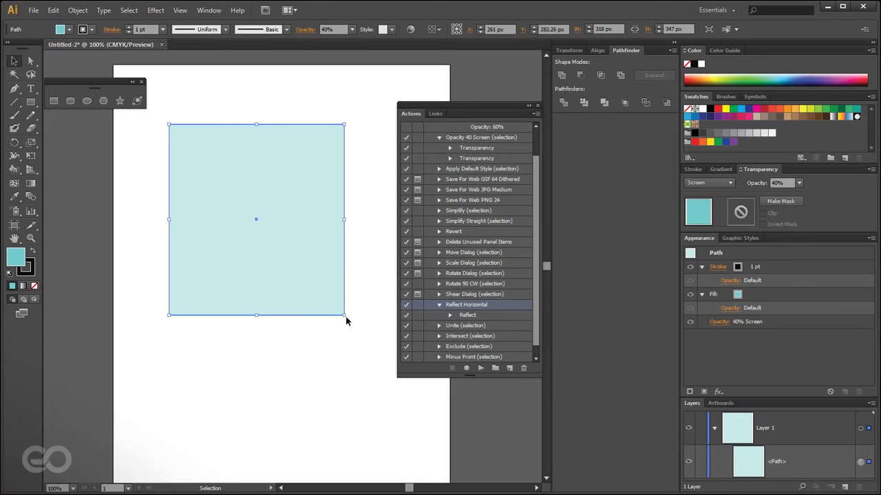
Rotate the rectangle counter-clockwise into a diamond, play Reflect Horizontal on it again and shift it slightly downward.
left_click_drag(347, 321, 386, 231)
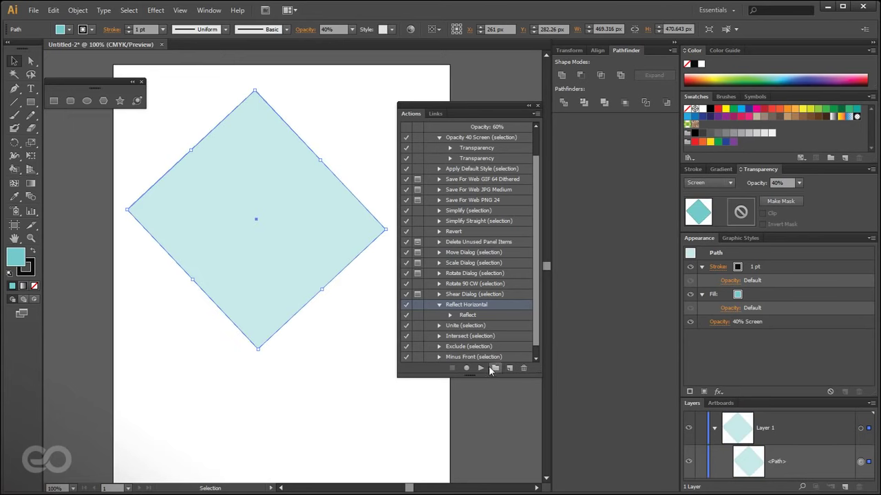
left_click(480, 368)
left_click(328, 416)
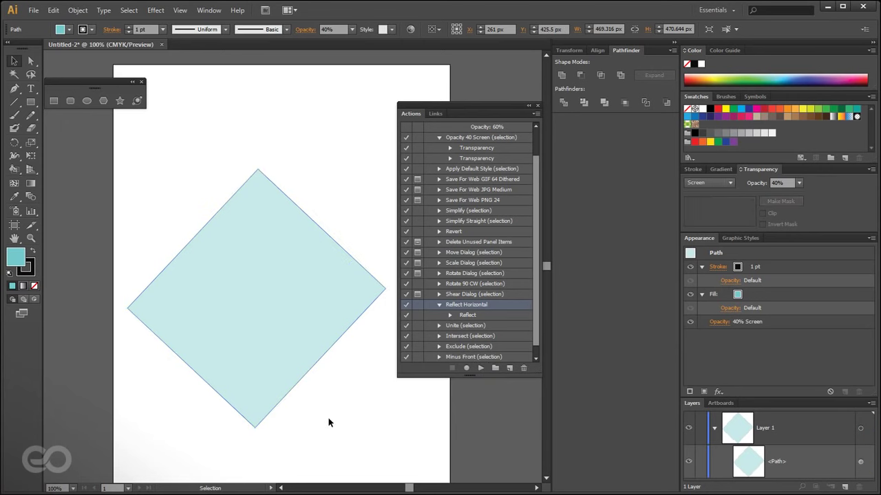
left_click_drag(298, 354, 300, 357)
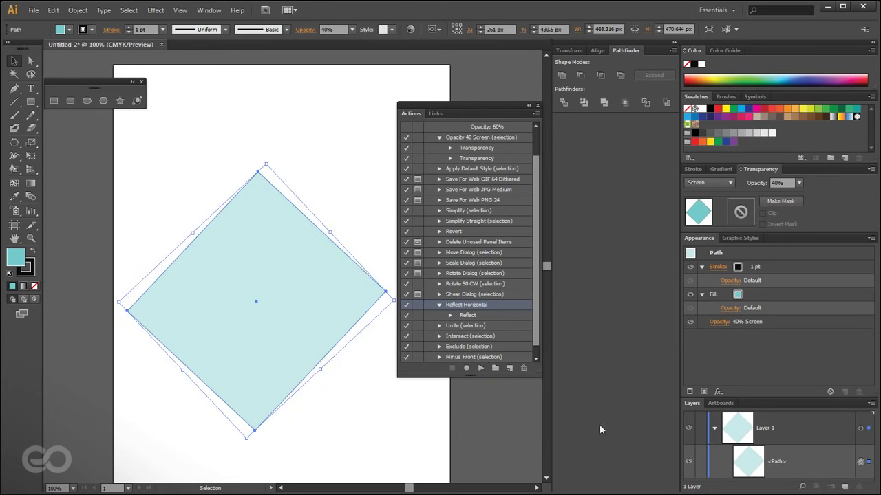
Start recording into the Reflect Horizontal action and set the diamond's overall opacity to 100%.
scroll(470, 335, "up", 1)
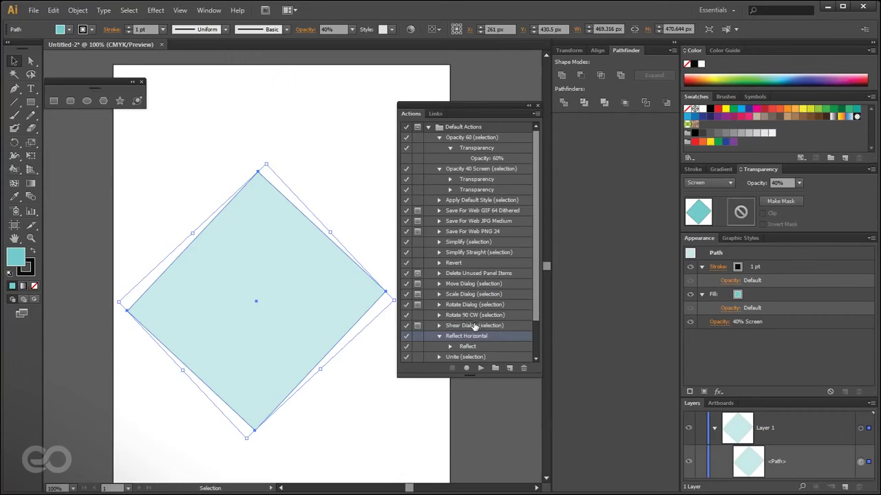
left_click(468, 369)
left_click(713, 323)
left_click(721, 343)
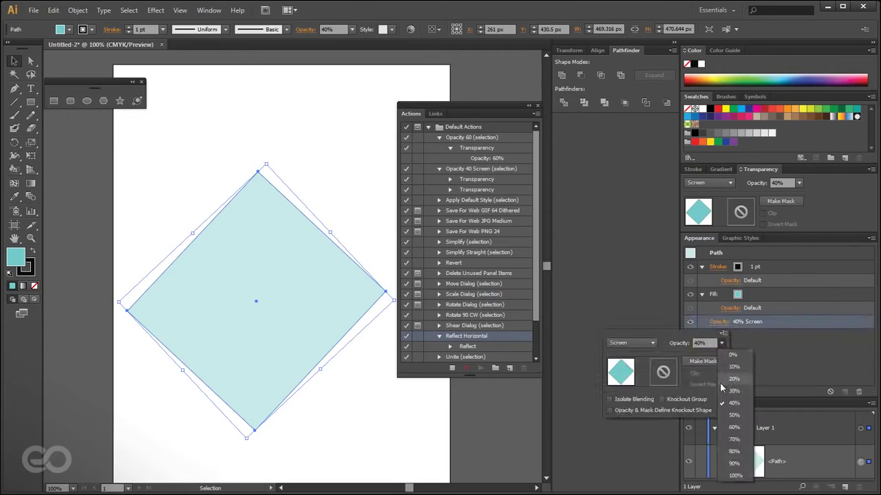
left_click(731, 475)
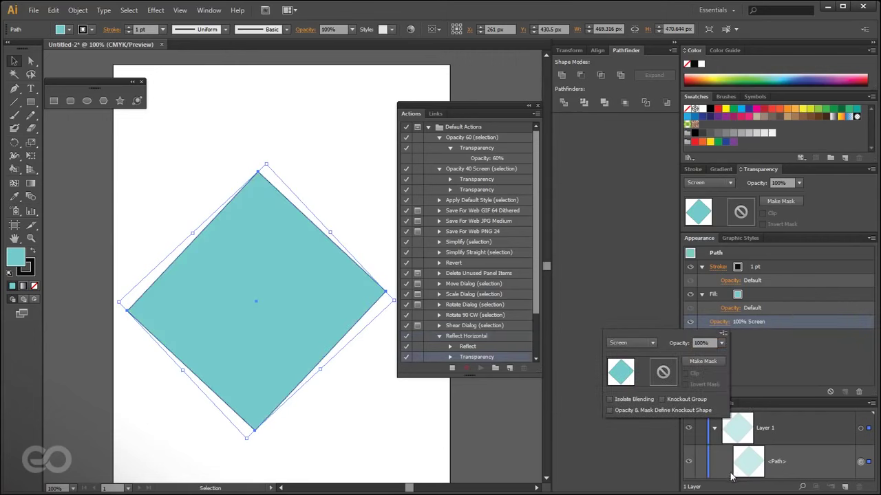
left_click(756, 351)
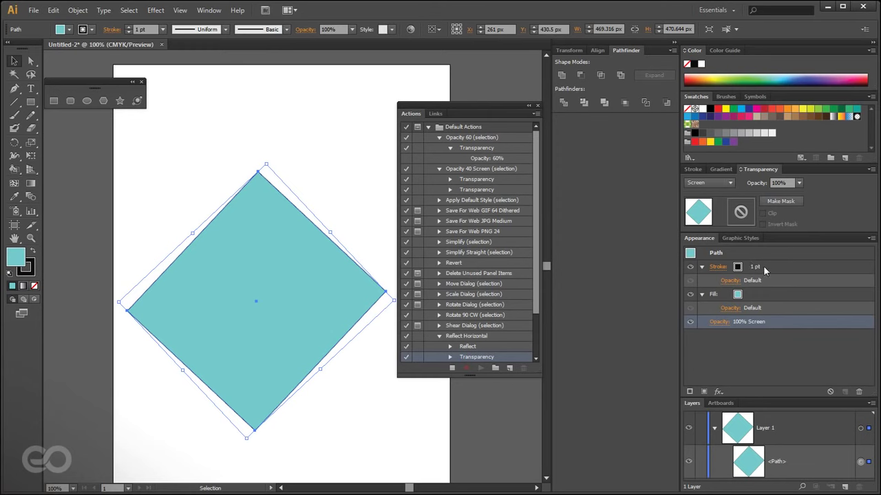
Record removing the diamond's stroke and changing its fill to the Black swatch, ending the recording.
left_click(766, 270)
left_click(859, 392)
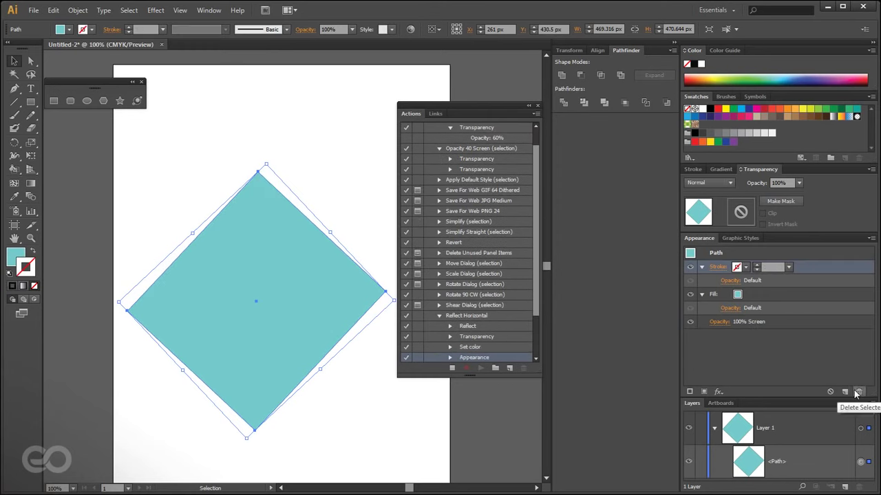
left_click(760, 293)
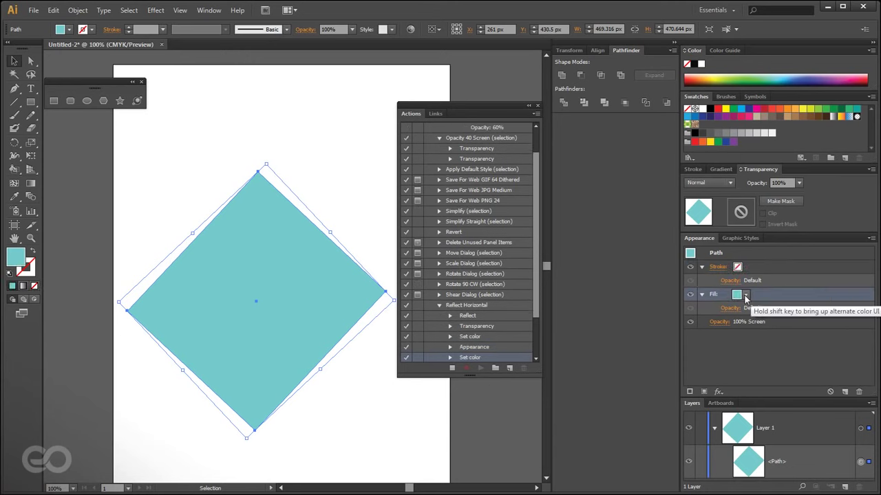
left_click(739, 295)
left_click(672, 322)
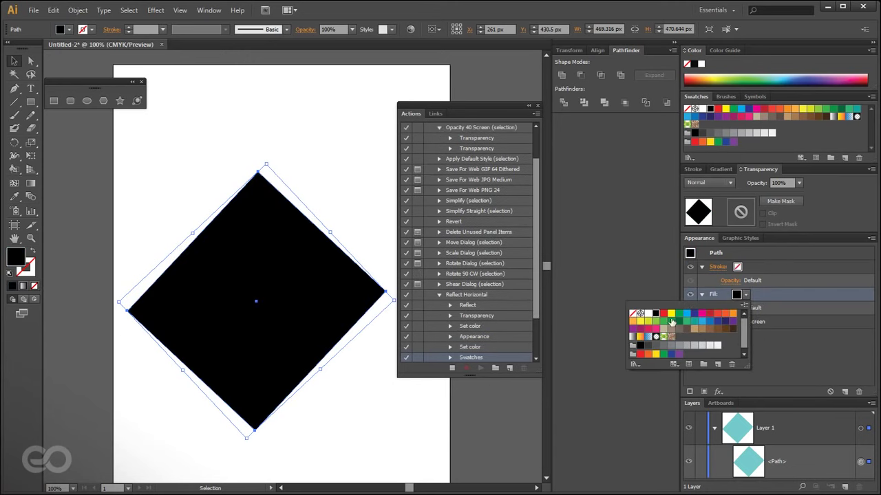
left_click(451, 370)
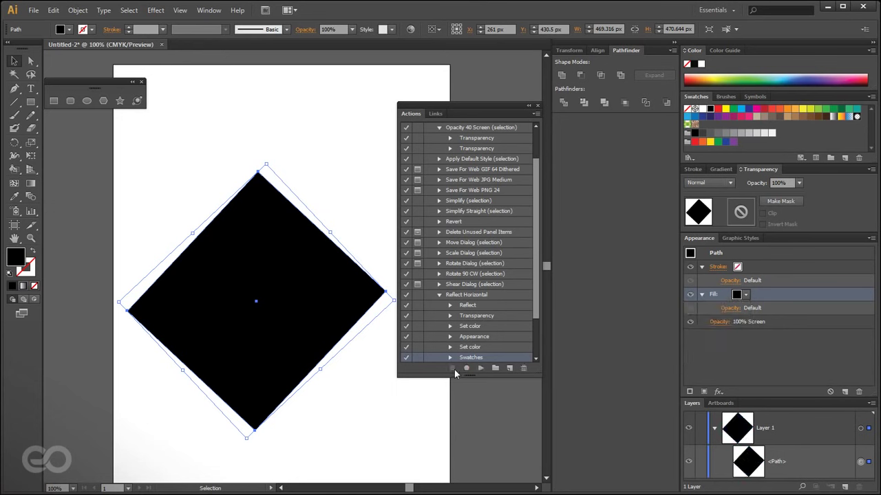
Expand and collapse the Reflect, Transparency, Set color, Appearance and Swatches entries of Reflect Horizontal to examine their recorded settings.
scroll(534, 306, "down", 3)
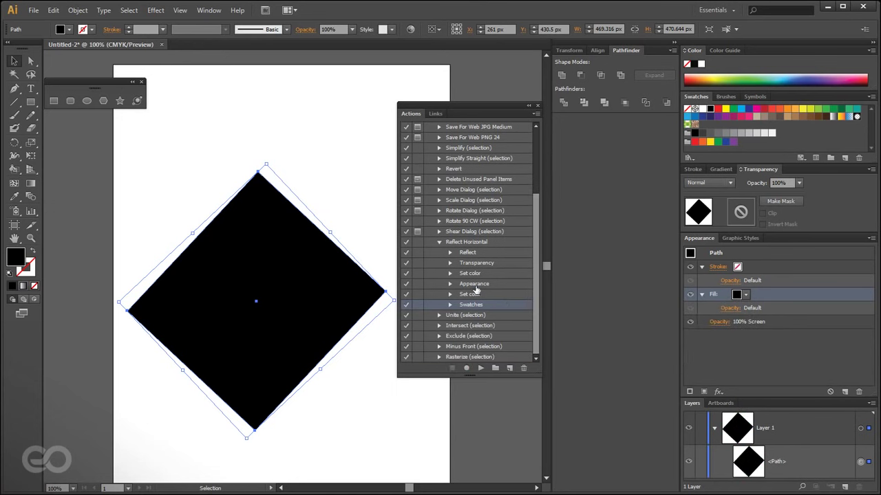
left_click(450, 252)
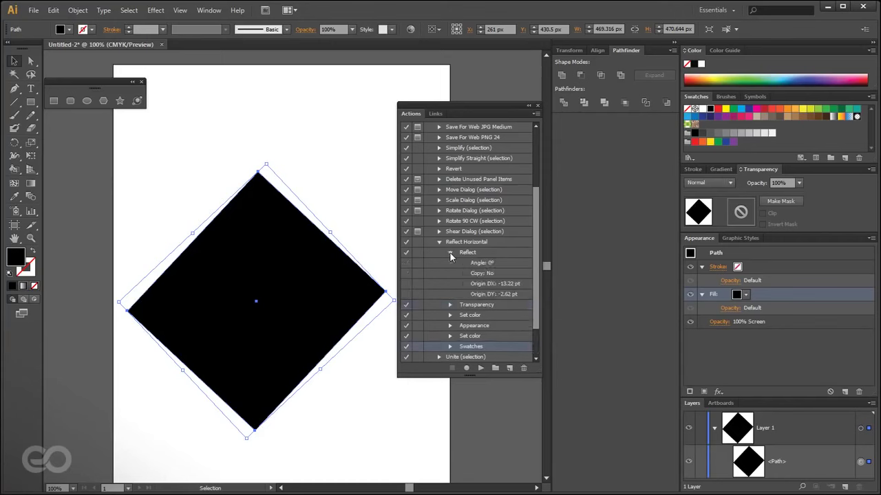
left_click(450, 253)
left_click(447, 242)
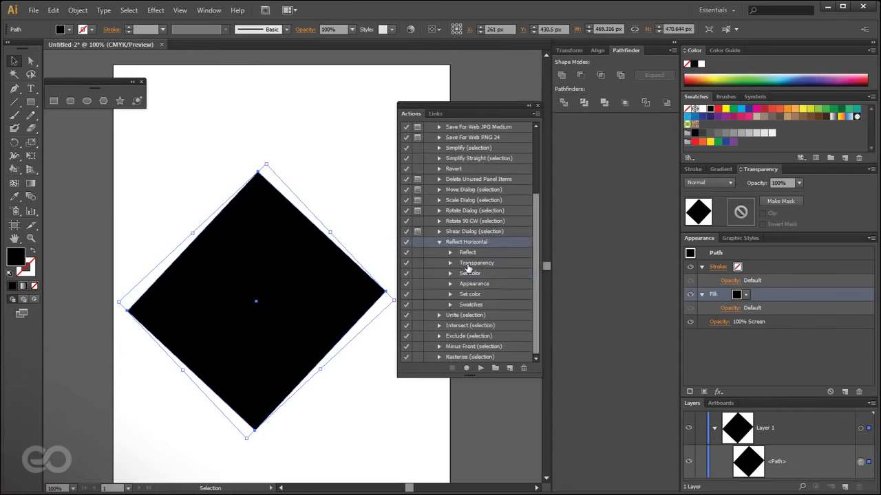
left_click(451, 253)
left_click(469, 255)
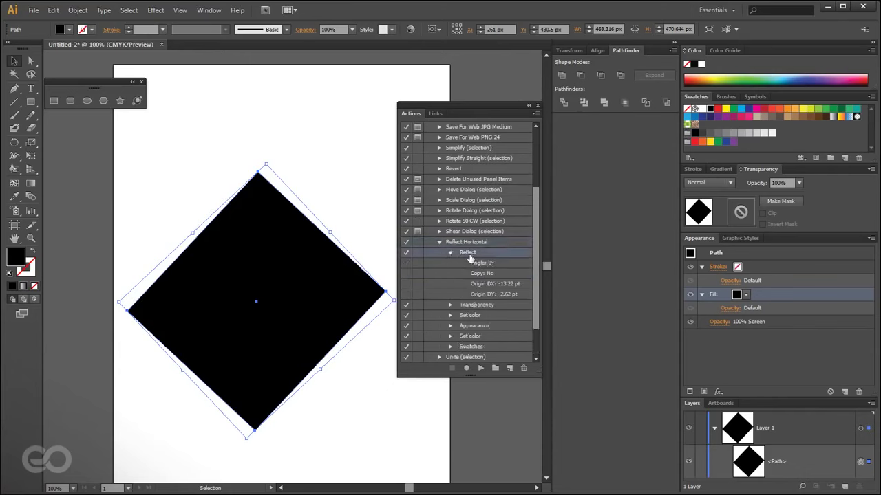
left_click(451, 253)
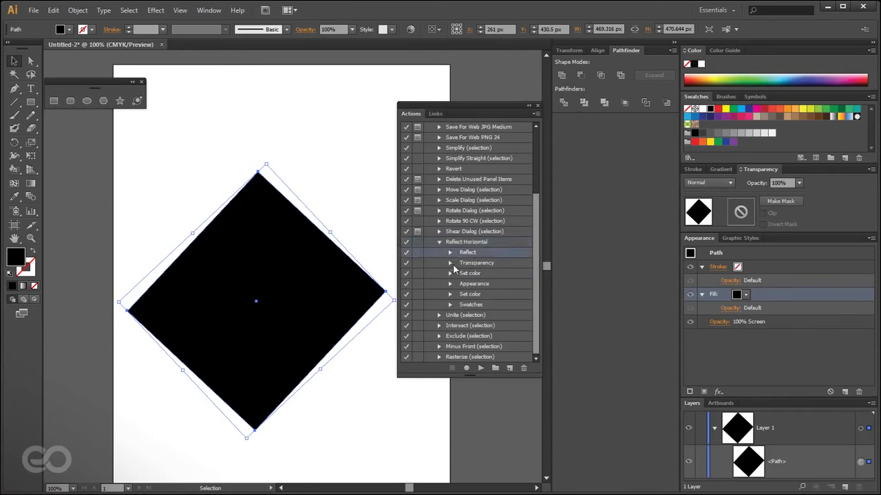
left_click(451, 262)
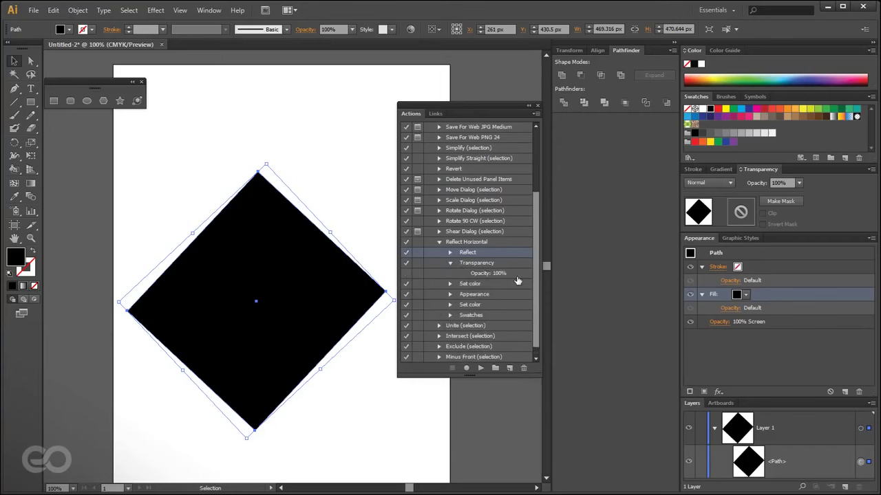
left_click(451, 264)
left_click(450, 273)
left_click(451, 273)
left_click(451, 284)
left_click(448, 284)
left_click(451, 294)
left_click(450, 294)
left_click(450, 304)
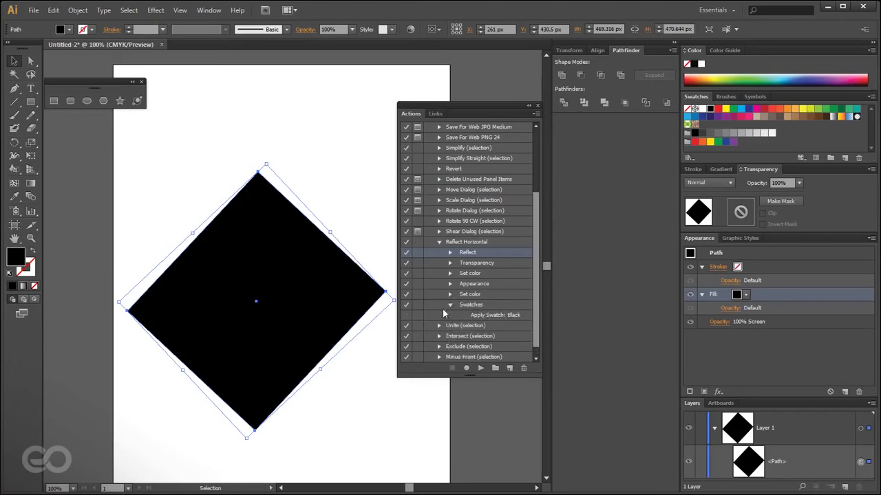
left_click(450, 305)
Move the black diamond to the artboard's lower-left edge and draw a black triangle about 200 px wide and 173 px high.
left_click(363, 395)
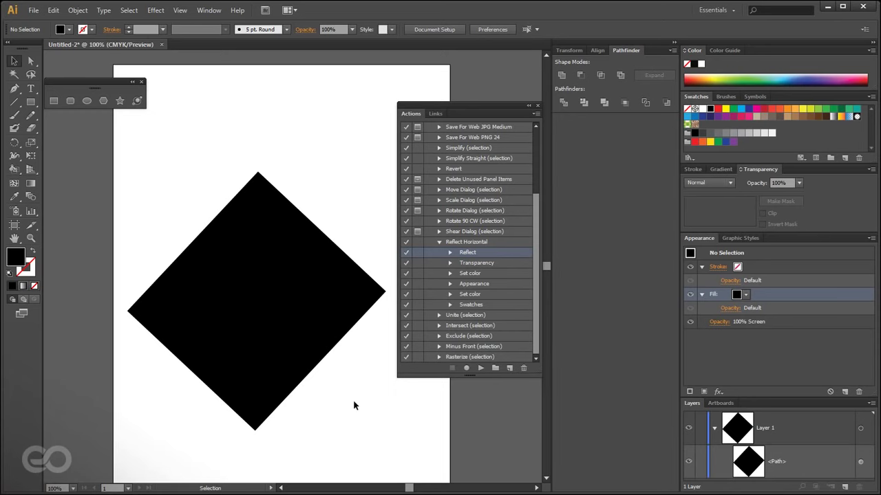
left_click_drag(285, 249, 141, 340)
left_click(31, 103)
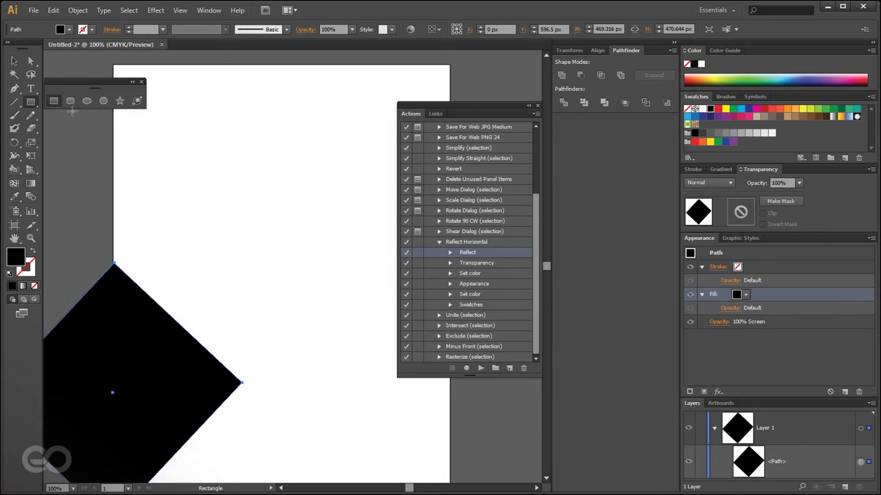
left_click(119, 100)
left_click_drag(190, 171, 238, 169)
Move the triangle down and right, clear of the diamond, and rotate it slightly clockwise.
key("v")
left_click_drag(186, 124, 254, 215)
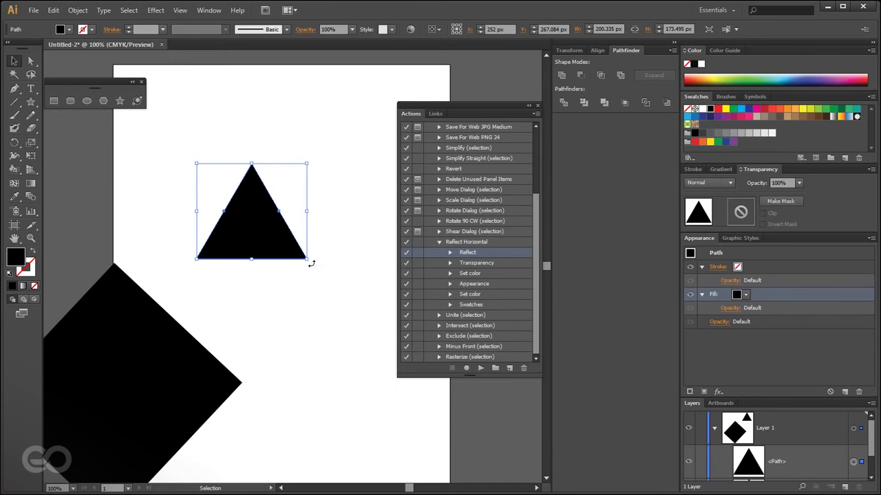
left_click_drag(311, 264, 296, 273)
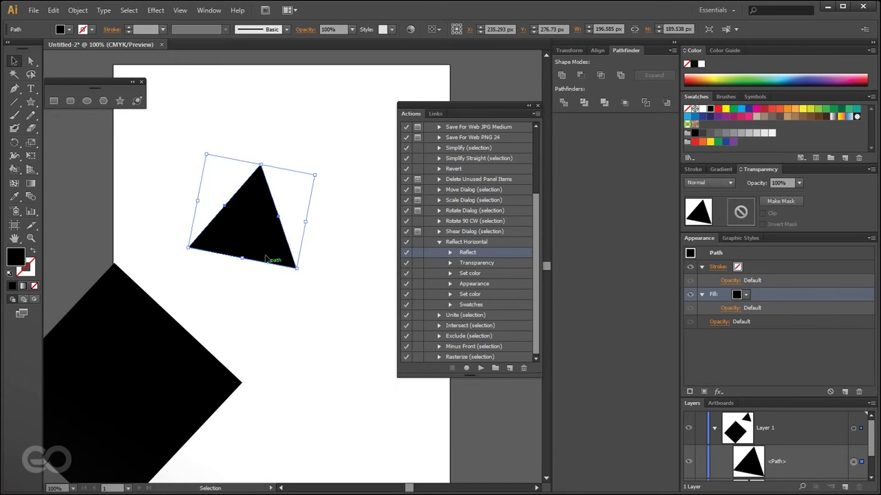
Fill the triangle with blue and give it a yellow 20 pt stroke.
left_click(802, 77)
left_click(789, 268)
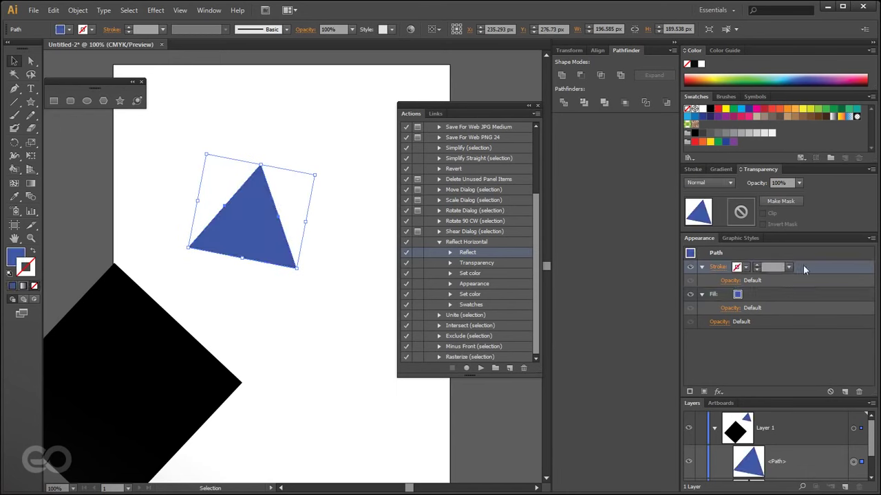
left_click(721, 72)
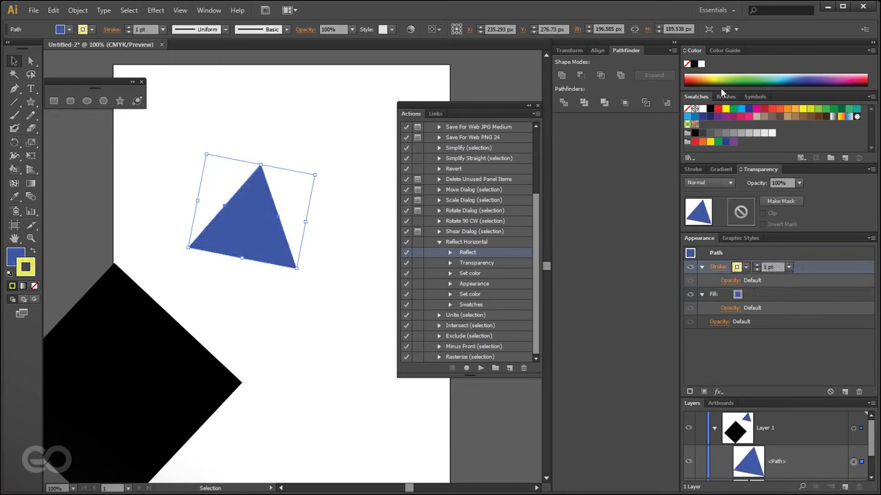
left_click(789, 267)
left_click(809, 213)
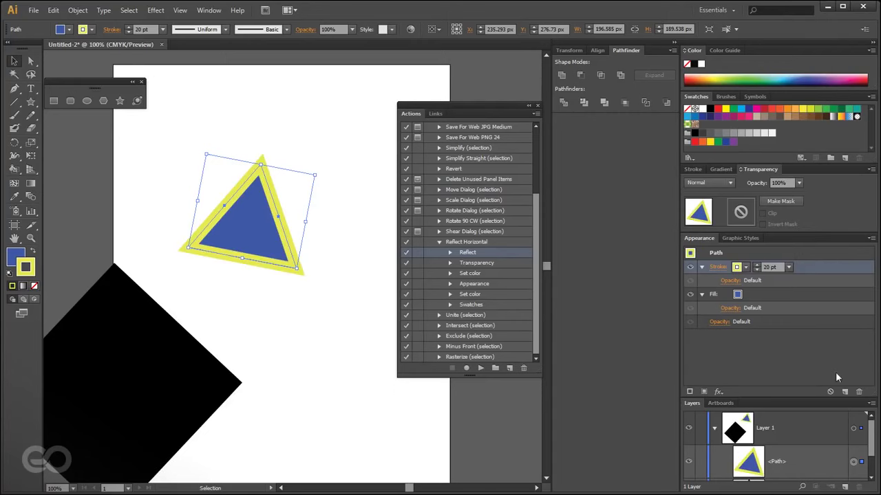
Set the triangle's overall opacity to 30%.
left_click(734, 324)
left_click(721, 343)
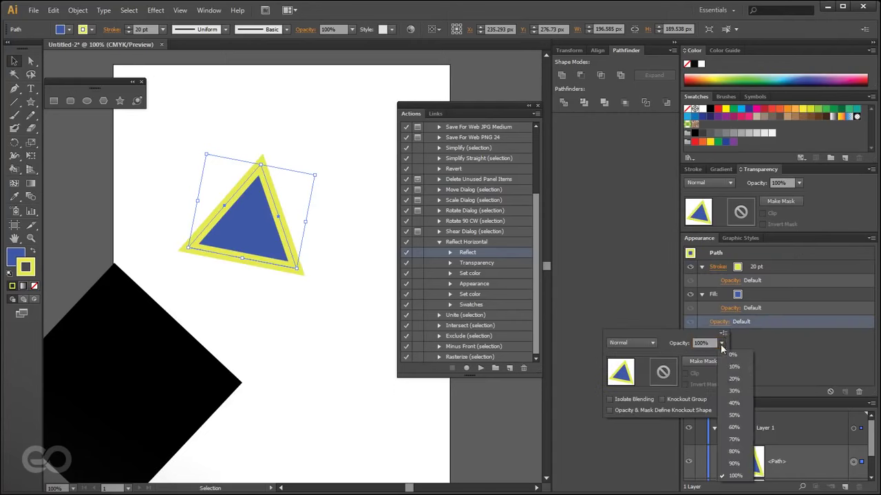
left_click(735, 391)
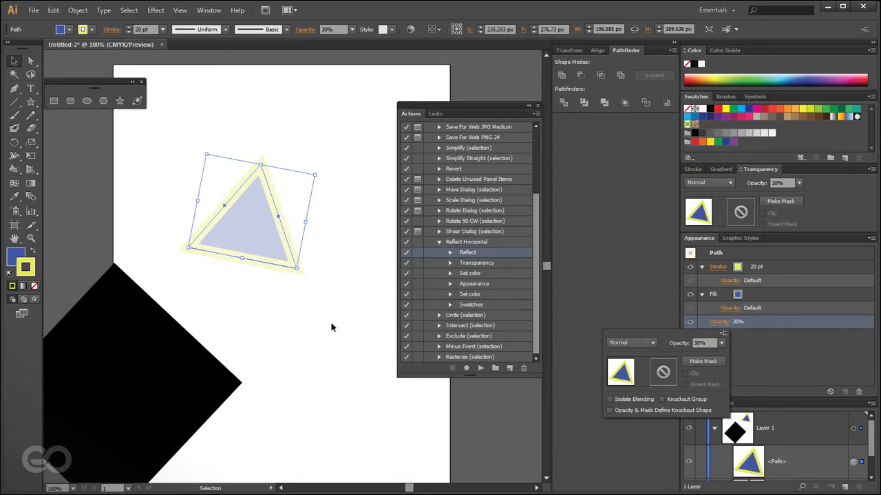
Play the extended Reflect Horizontal action on the triangle and inspect the reflected shape above the artboard.
left_click(473, 243)
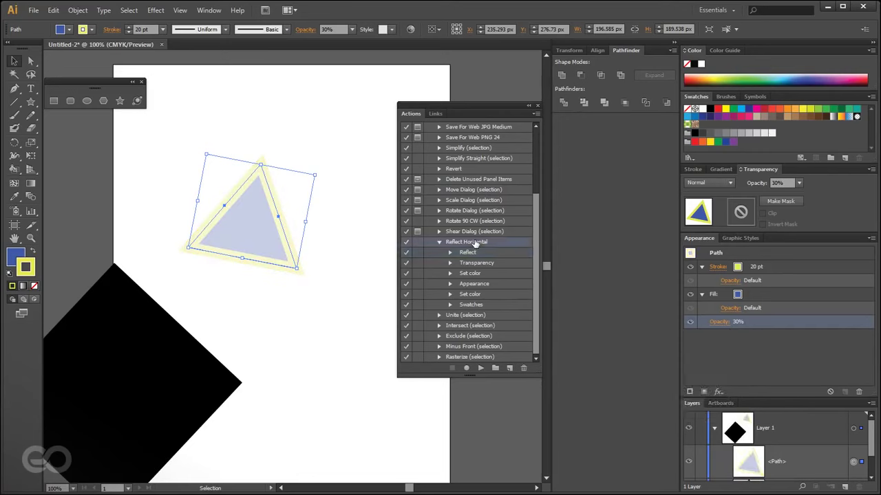
left_click(481, 368)
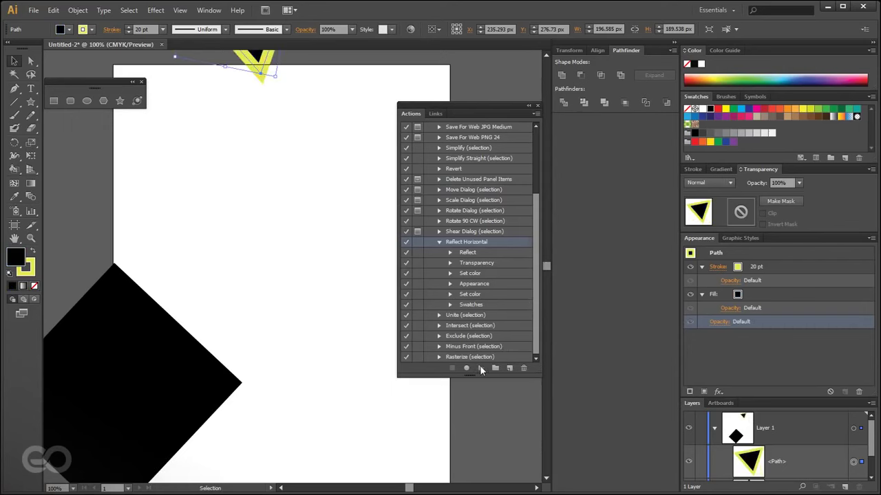
scroll(309, 351, "down", 2)
scroll(268, 120, "up", 3)
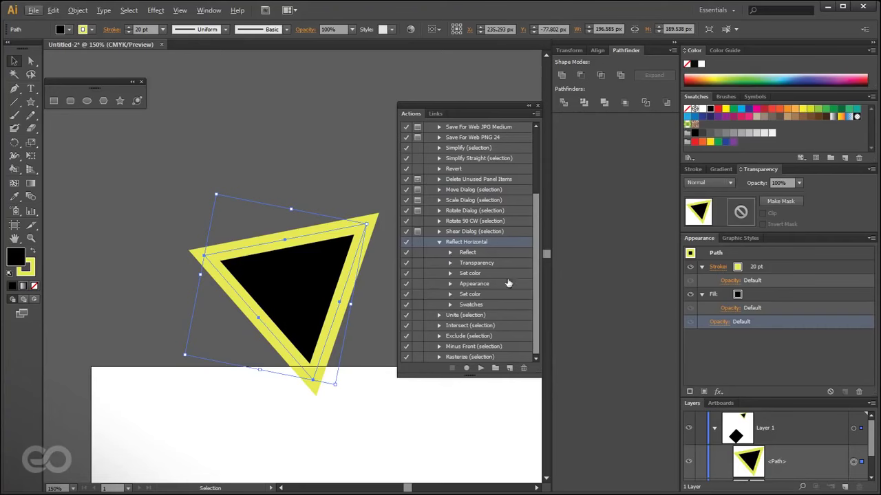
Examine the recorded Set color and Appearance entries inside the Reflect Horizontal action.
left_click(450, 273)
left_click(450, 274)
left_click(450, 284)
left_click(451, 285)
Delete the reflected triangle and the black diamond, and close the Actions panel.
scroll(240, 316, "down", 4)
scroll(173, 257, "up", 1)
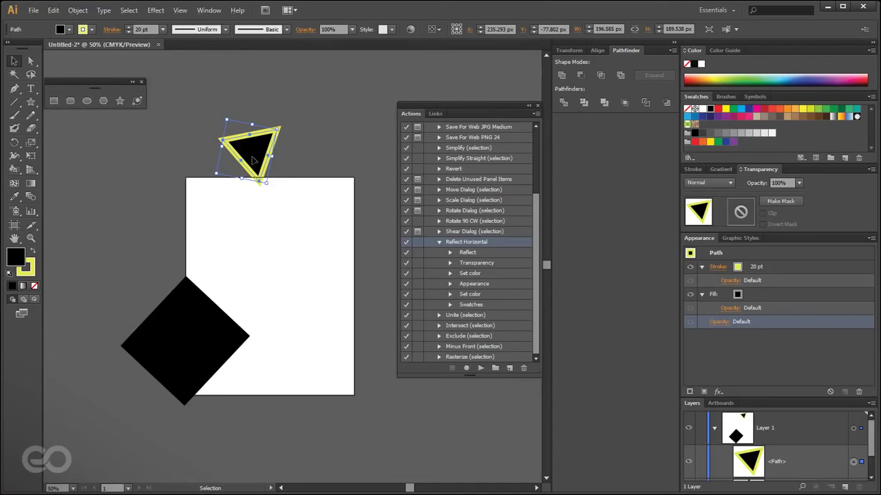
key("Delete")
left_click(181, 338)
key("Delete")
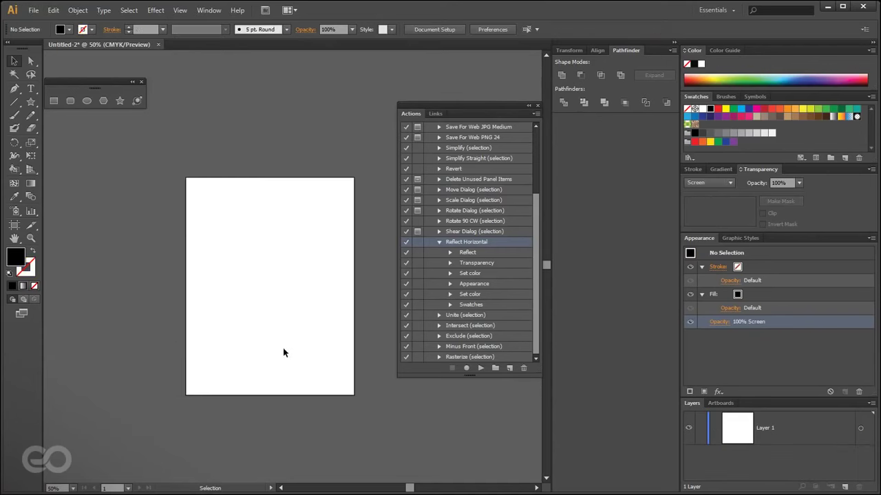
left_click(536, 105)
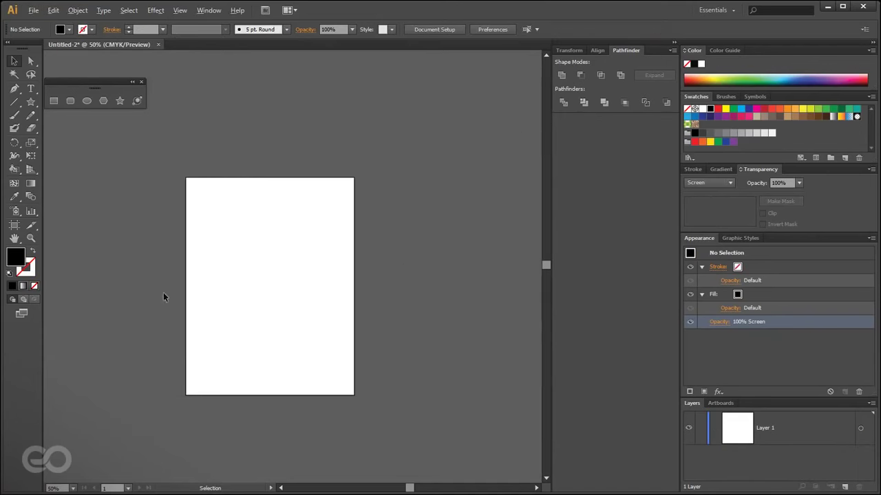
Draw a closed black four-sided shape with straight Pen tool segments in the upper half of the artboard.
scroll(163, 297, "up", 2)
scroll(200, 309, "down", 1)
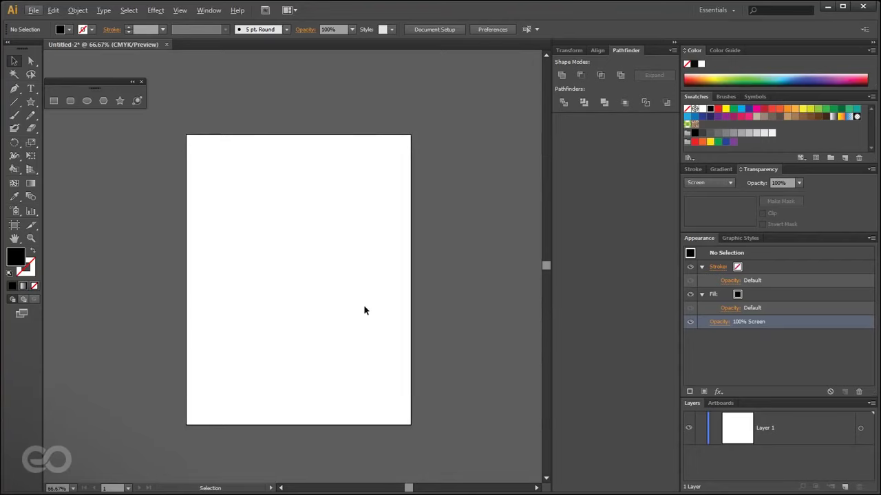
left_click(17, 90)
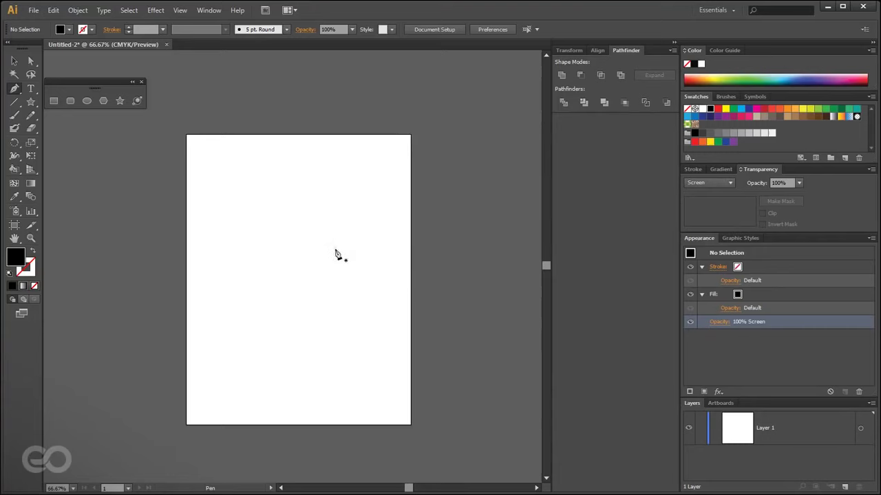
scroll(309, 258, "up", 1)
left_click_drag(293, 275, 296, 257)
scroll(296, 257, "down", 1)
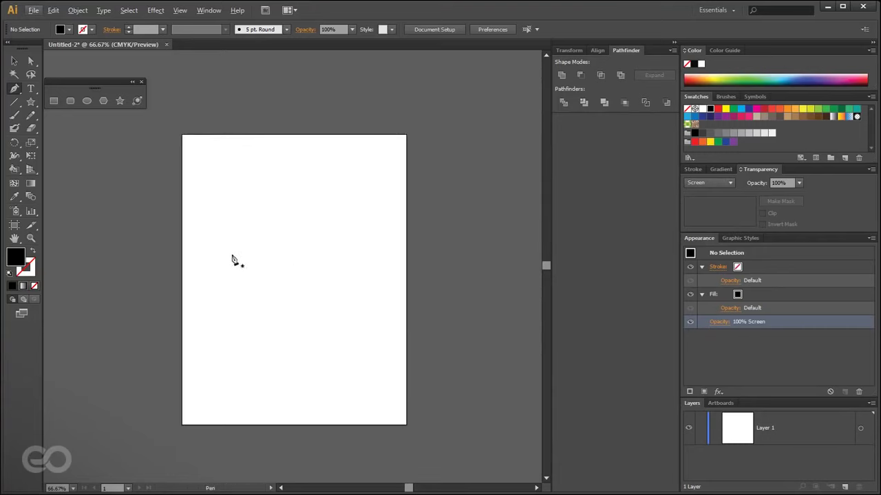
scroll(210, 250, "up", 1)
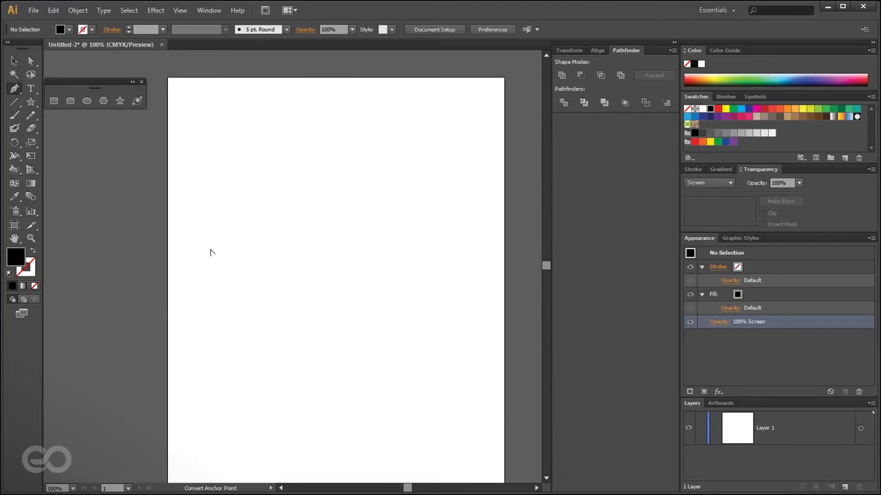
left_click(241, 168)
left_click(388, 224)
left_click(347, 323)
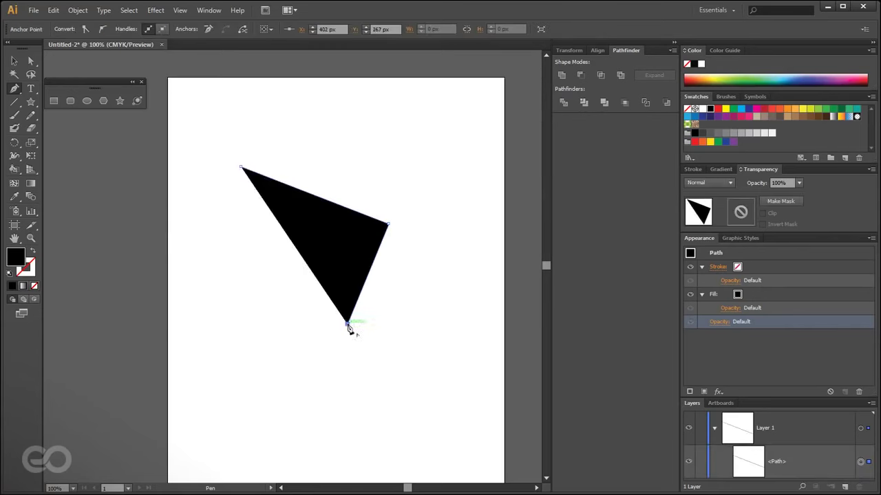
left_click(236, 295)
left_click(241, 169)
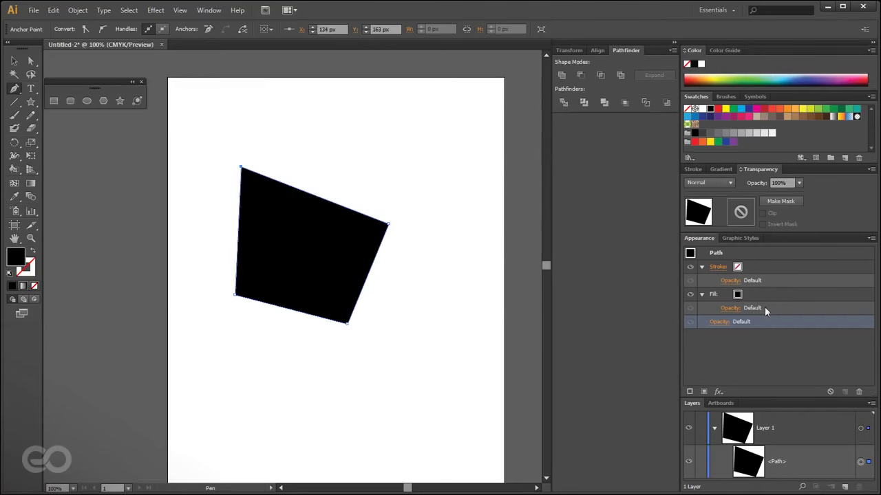
Delete the quadrilateral's starting anchor and its remaining part, leaving the artboard empty.
key("Delete")
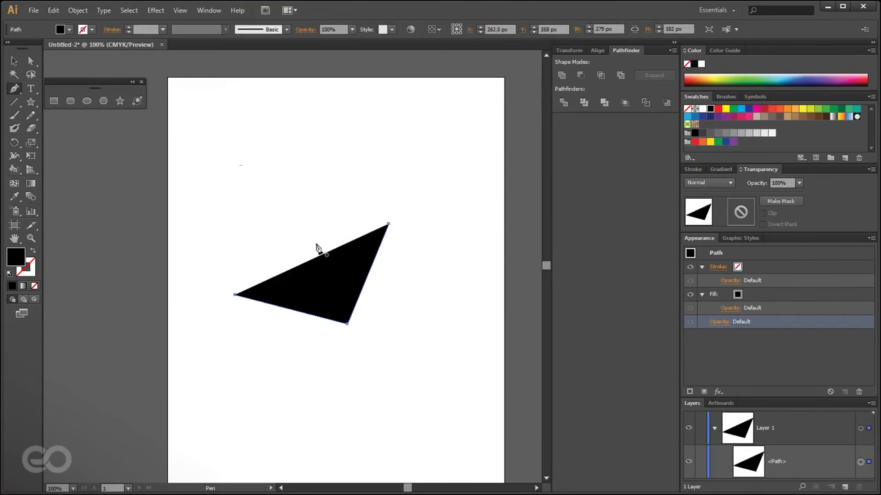
left_click(14, 60)
key("Delete")
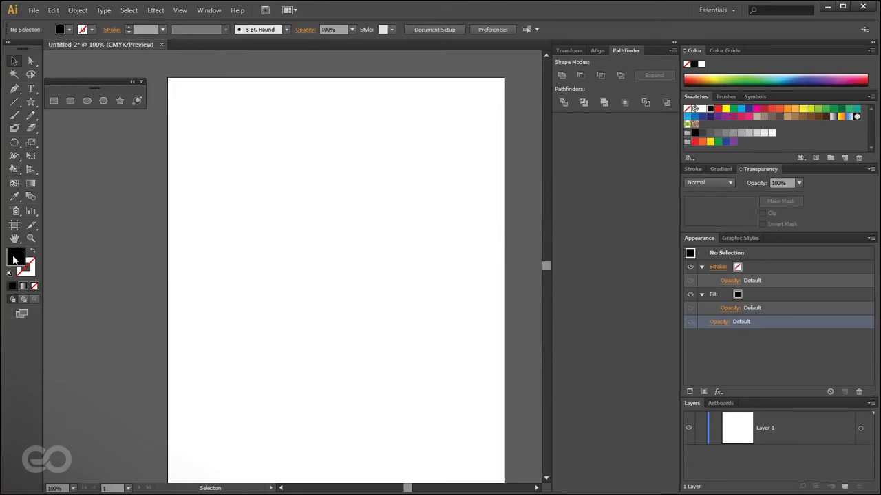
Draw a closed, hook-shaped black path with the Pen tool, using curved anchors and a wide rounded lower body.
key("x")
left_click(15, 88)
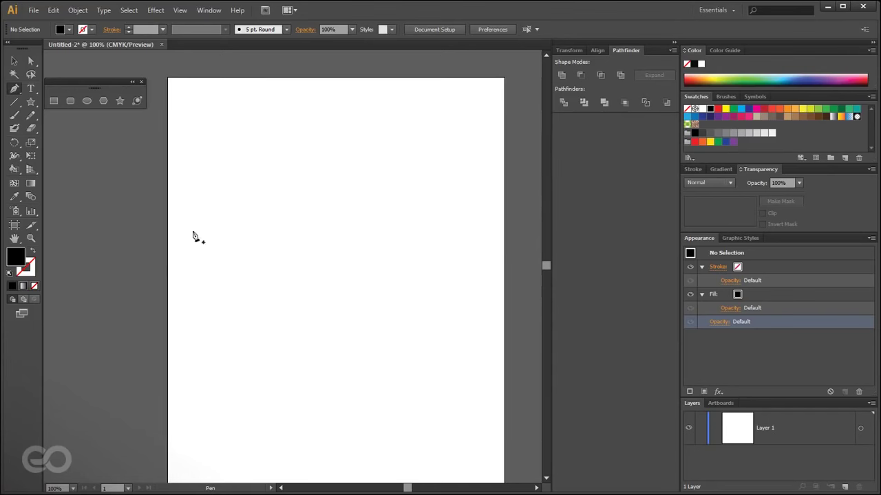
left_click(263, 193)
left_click_drag(328, 225, 355, 318)
left_click_drag(300, 321, 276, 323)
left_click_drag(276, 333, 271, 320)
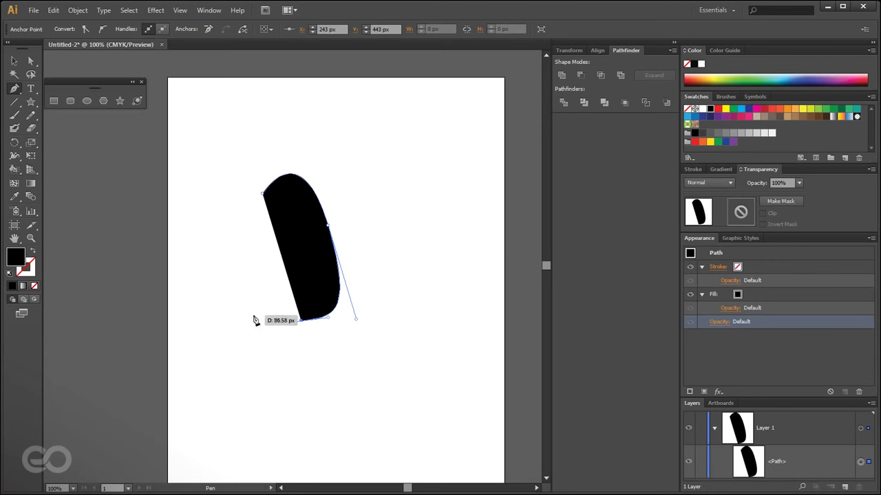
left_click_drag(222, 371, 226, 421)
left_click_drag(363, 415, 424, 355)
left_click_drag(413, 193, 391, 156)
left_click_drag(289, 155, 271, 157)
left_click(262, 192)
left_click_drag(227, 215, 252, 258)
left_click_drag(273, 219, 265, 200)
left_click(262, 194)
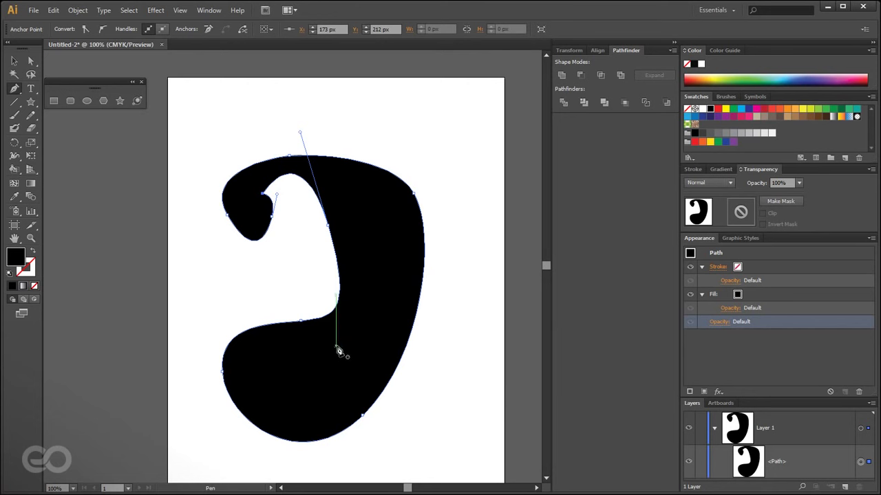
Narrow the shape's neck with Direct Selection by moving the outer anchor inward and smoothing the inner curve's anchor and handles.
left_click(31, 62)
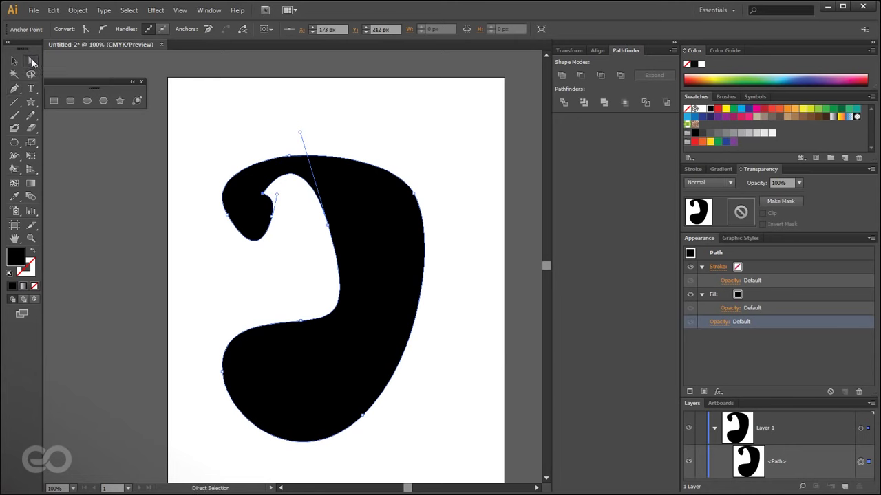
left_click_drag(416, 203, 338, 203)
left_click_drag(301, 322, 276, 320)
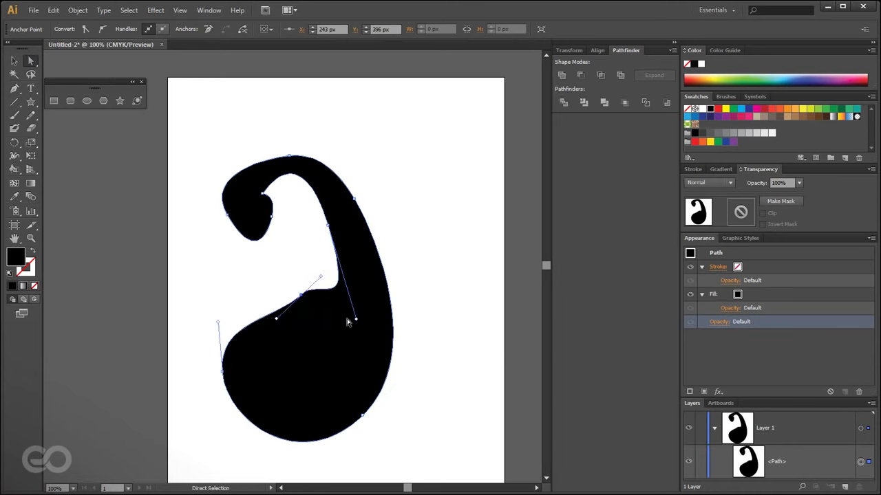
left_click_drag(356, 318, 336, 245)
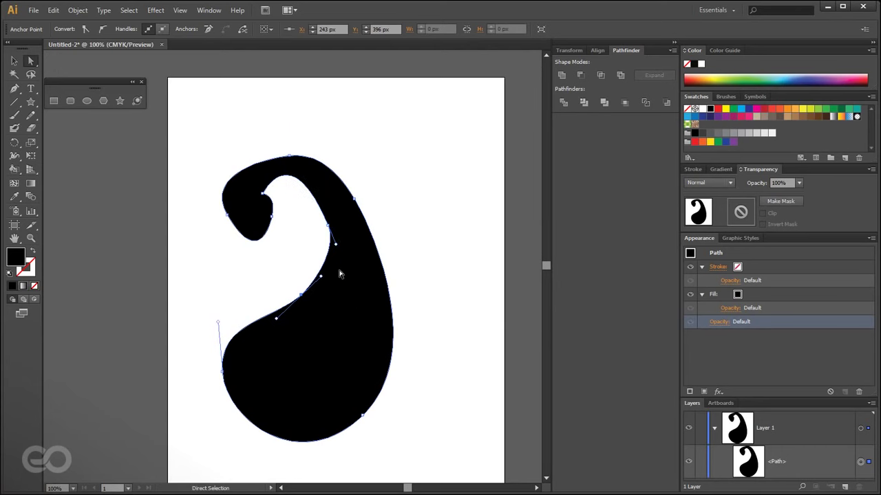
Enlarge the lower body by moving its anchors outward, and round the outer back by adjusting the upper outer anchor and its handle.
left_click(297, 302)
left_click_drag(359, 417, 368, 425)
left_click_drag(223, 375, 223, 404)
left_click_drag(355, 201, 370, 184)
left_click_drag(392, 223, 426, 252)
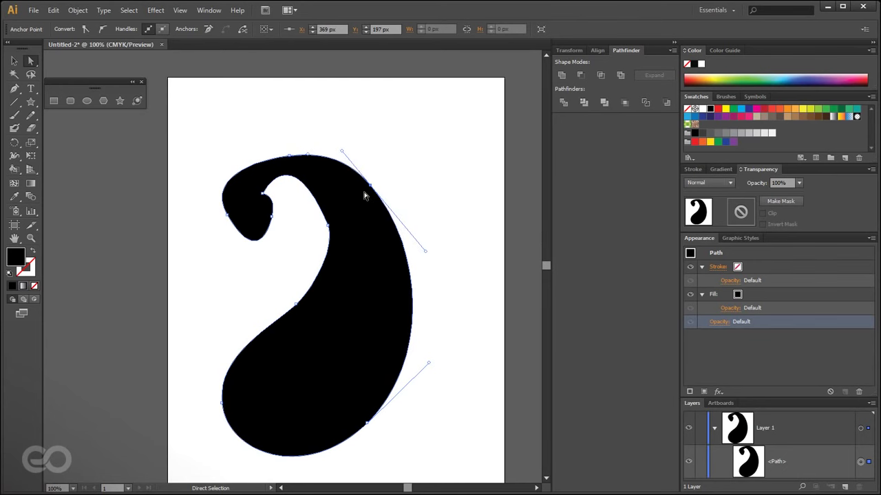
left_click_drag(370, 185, 369, 191)
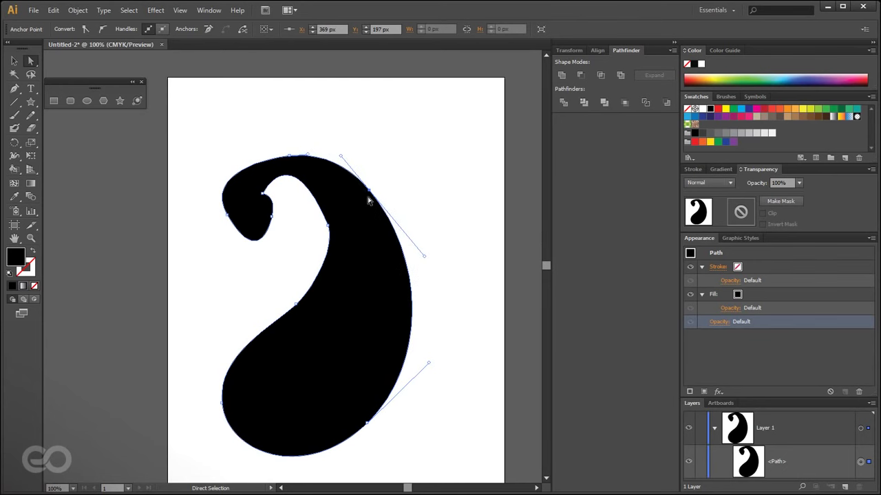
Round the hook by repositioning its top and inner anchors and redirecting the handles of its outer and inner curves.
left_click(328, 226)
left_click_drag(290, 138, 269, 152)
left_click(227, 216)
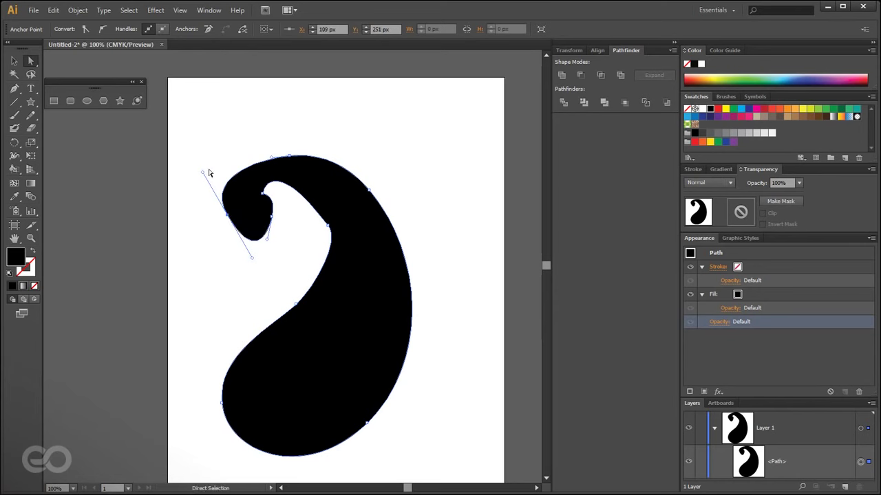
left_click_drag(203, 172, 220, 153)
left_click_drag(291, 158, 281, 140)
left_click_drag(330, 226, 336, 208)
left_click_drag(281, 137, 298, 138)
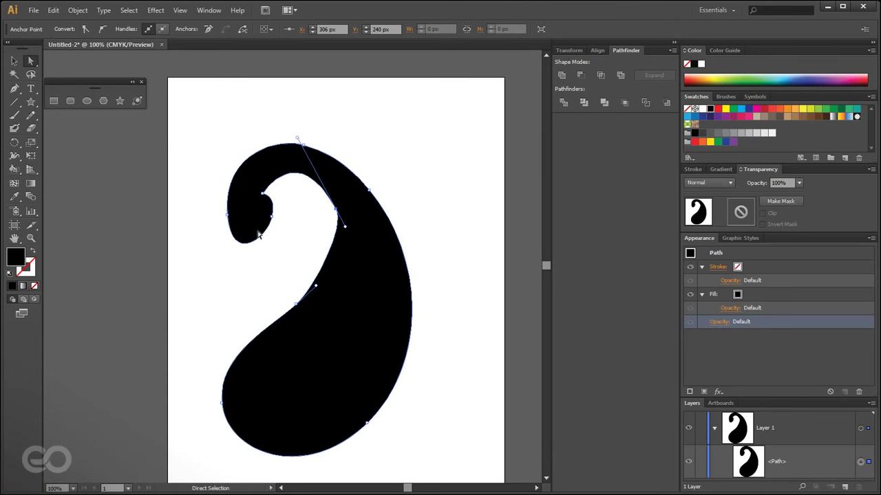
Lengthen the handle of the curled tip's inner anchor to round the tip, and review the whole path's anchors and handles.
left_click(271, 216)
left_click_drag(266, 239, 271, 249)
left_click(287, 314)
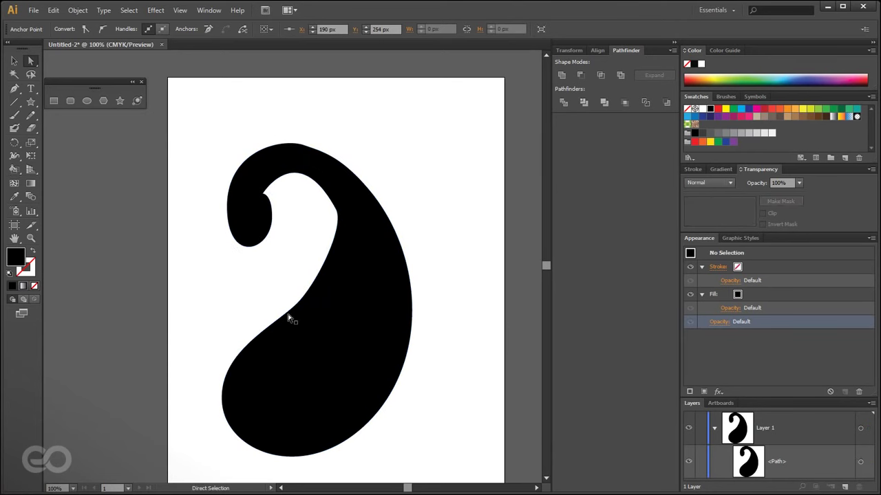
left_click(260, 413)
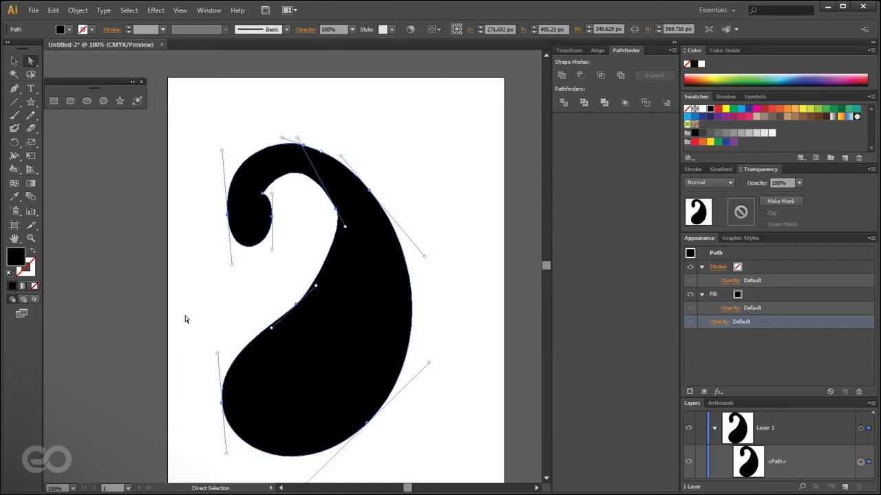
left_click(178, 376)
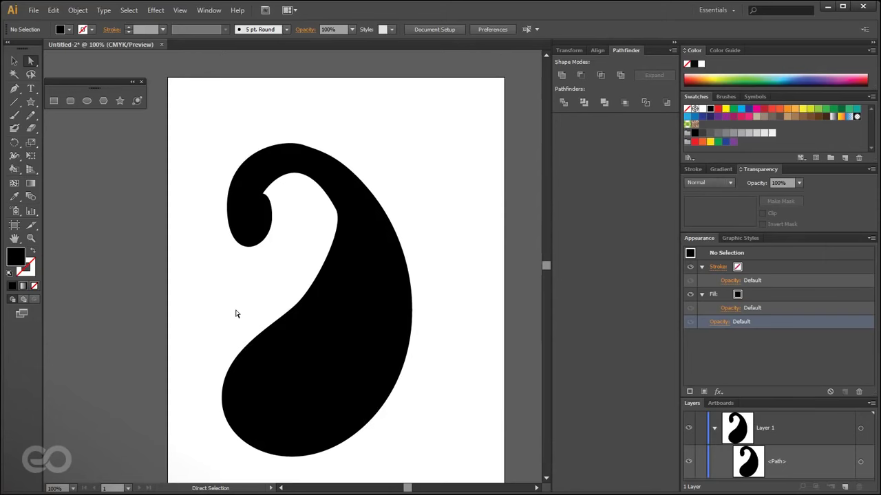
Delete the finished paisley-like shape from the artboard.
left_click(14, 60)
left_click(291, 384)
key("Delete")
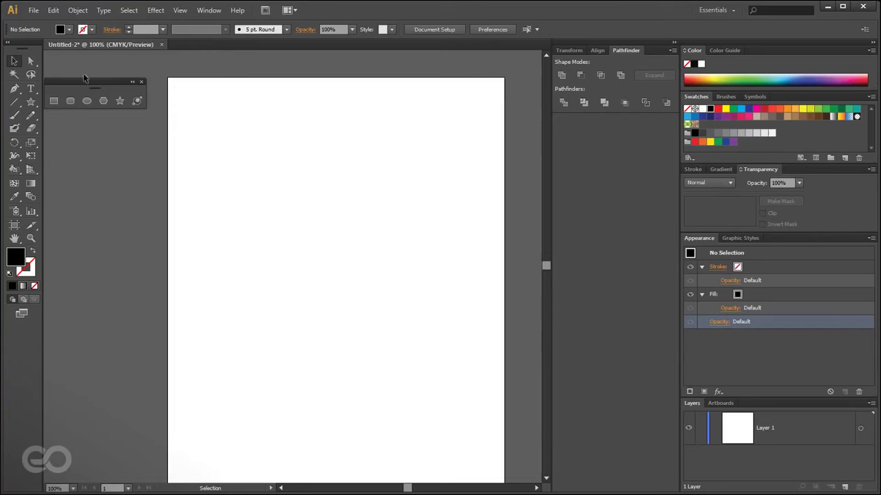
Activate the Type, Pencil, Direct Selection, Selection and Star tools in turn.
left_click(31, 89)
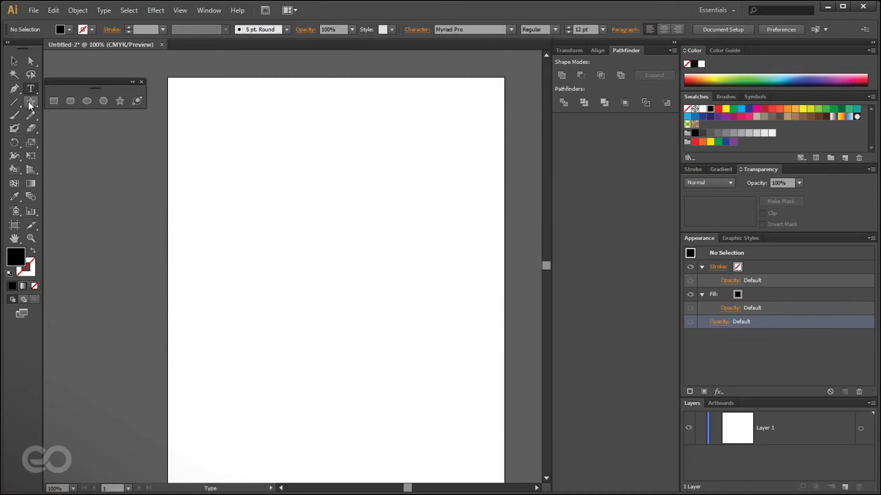
left_click(31, 115)
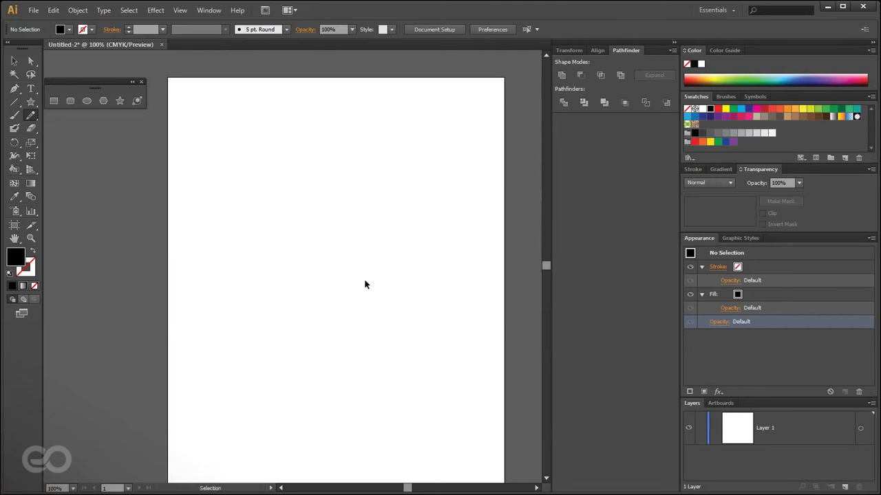
left_click(31, 60)
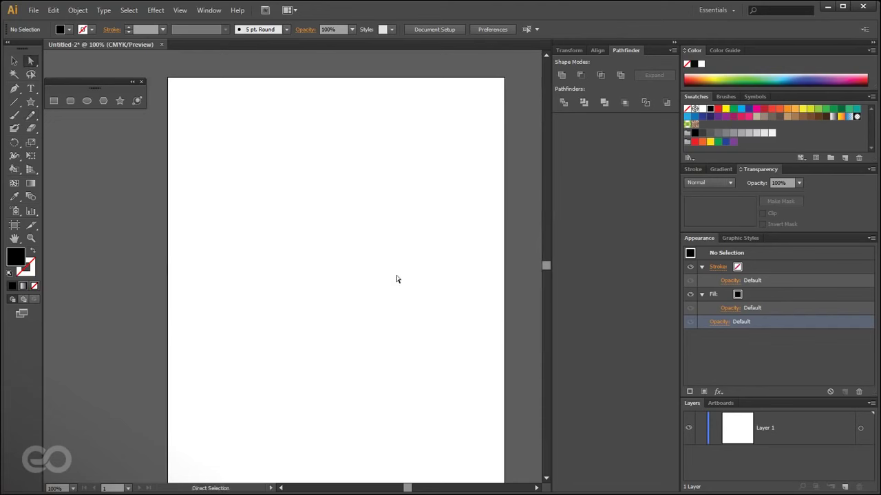
key("v")
left_click(30, 102)
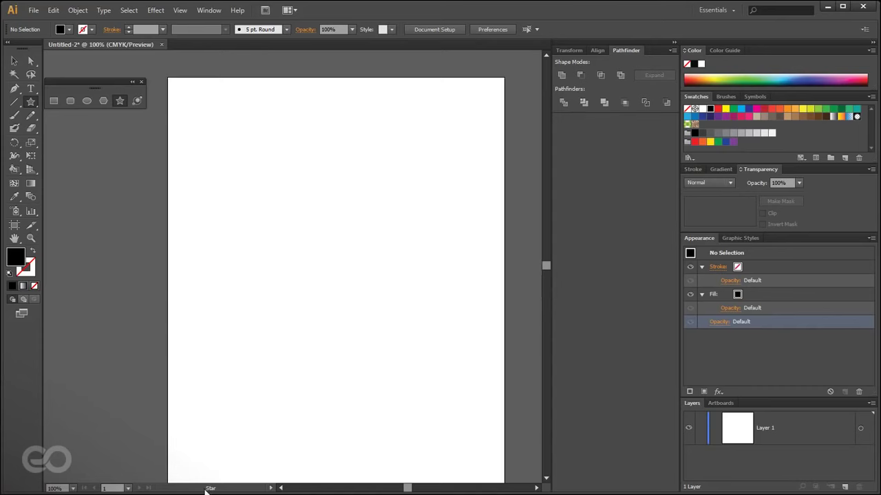
Set the status bar to show the Current Tool, and try temporarily switching from the Star tool to the selection tool.
left_click(271, 487)
mouse_move(309, 476)
left_click(405, 488)
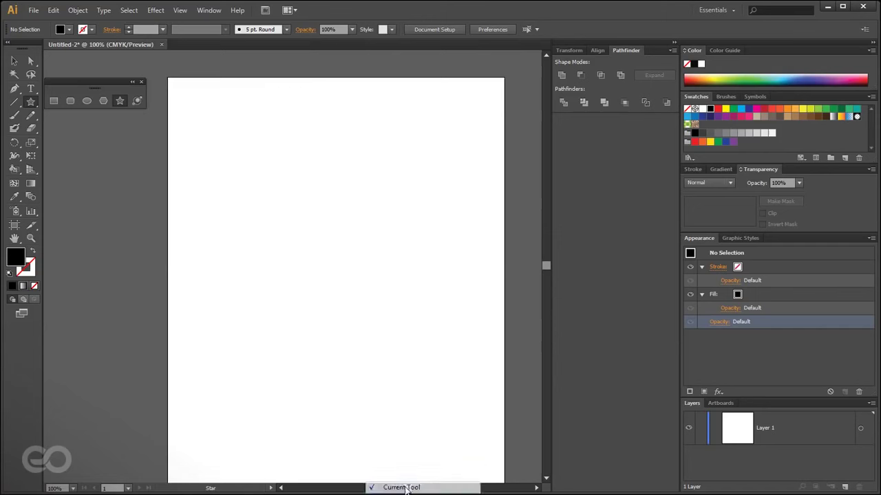
key("ctrl")
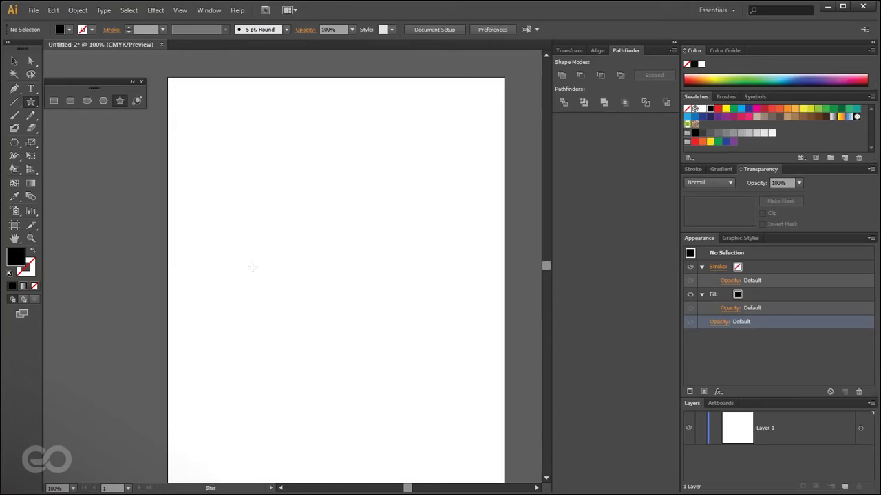
key("ctrl")
Draw a curved two-anchor Pen path in the artboard's upper half and redirect the end anchor's handles to run nearly vertical.
key("p")
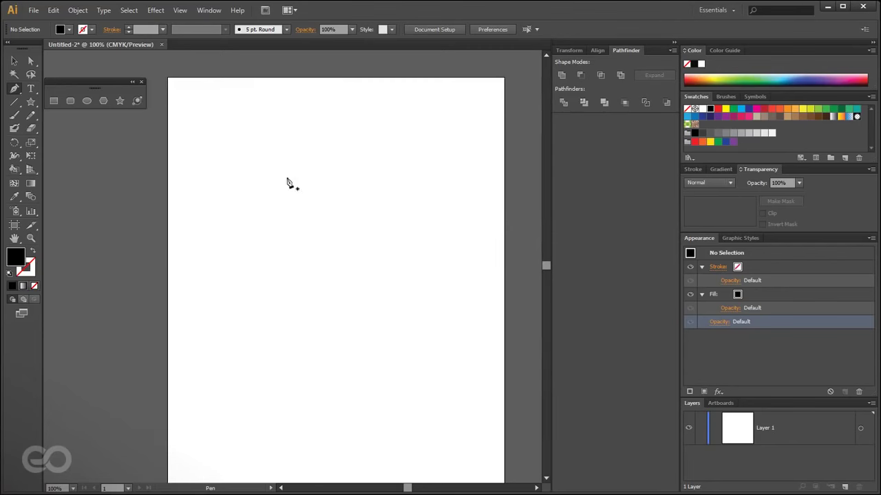
left_click_drag(318, 172, 290, 147)
left_click_drag(307, 175, 307, 175)
left_click_drag(344, 235, 342, 286)
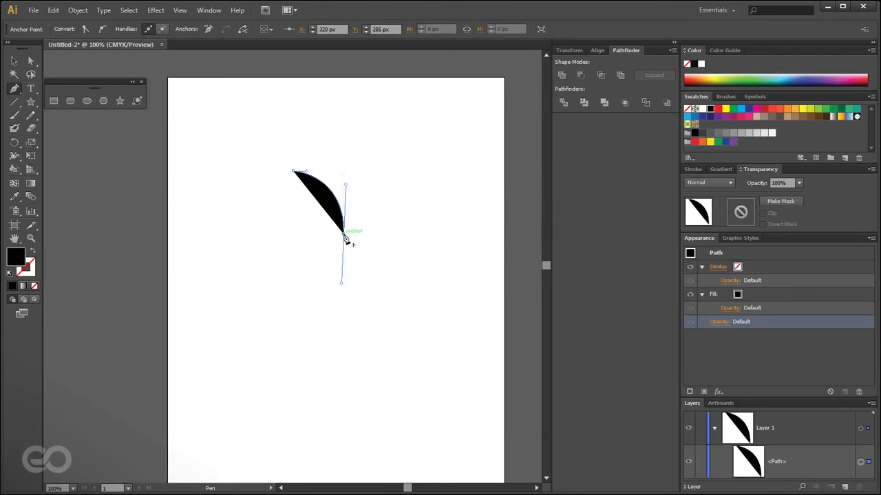
left_click_drag(344, 235, 315, 285)
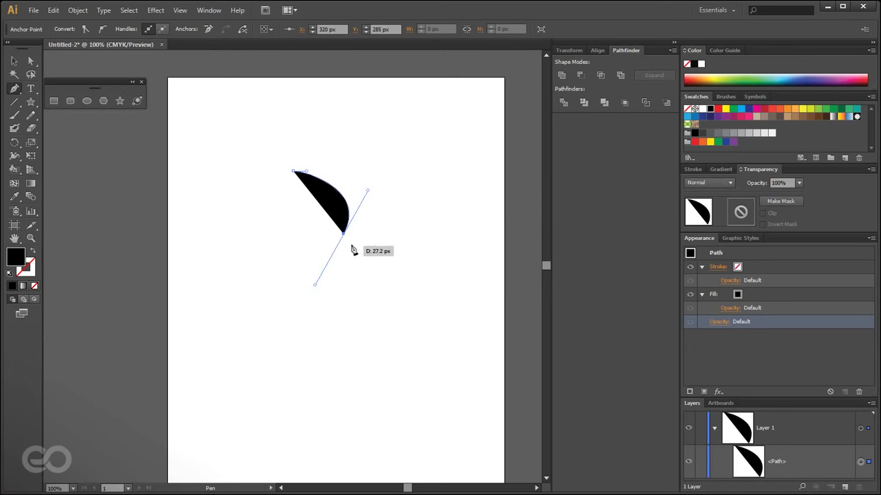
left_click_drag(344, 236, 345, 274)
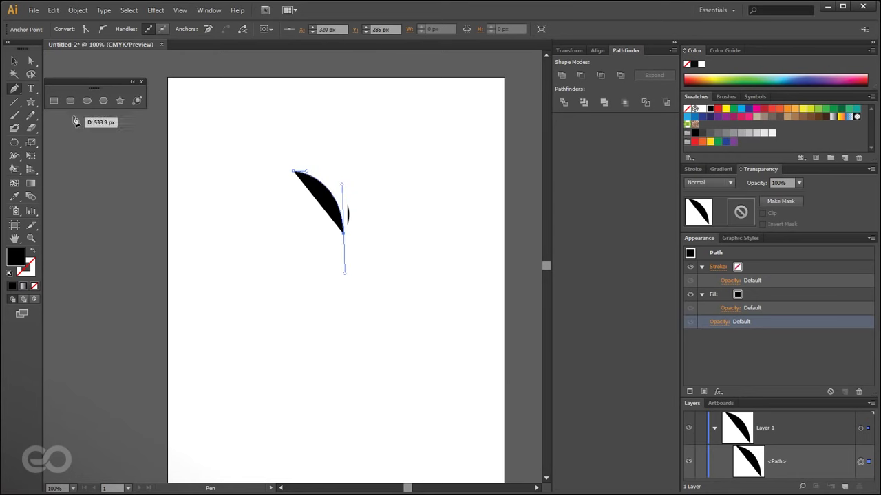
Move the curve's lower end anchor to about X 300 px, Y 285 px and straighten its handles vertically, lengthening the lower one.
key("ctrl")
mouse_move(342, 235)
left_mouse_down()
mouse_move(372, 238)
mouse_move(333, 236)
left_mouse_up()
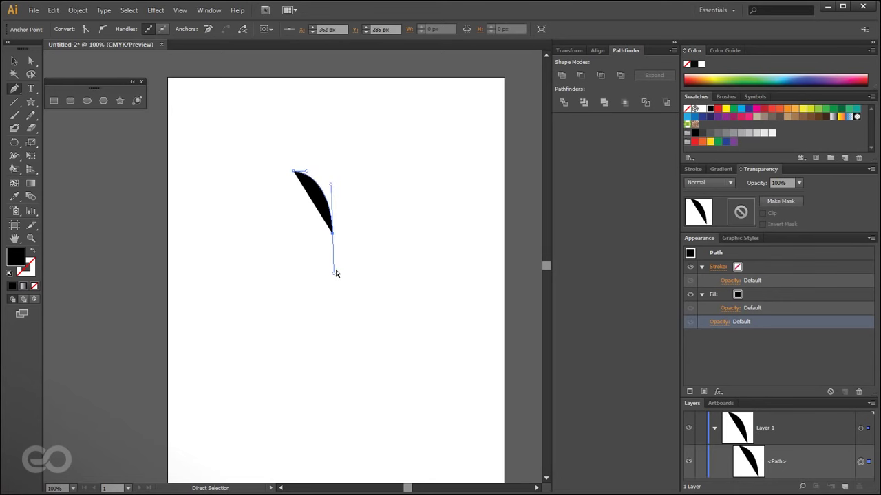
mouse_move(335, 278)
left_mouse_down()
mouse_move(320, 277)
mouse_move(333, 289)
left_mouse_up()
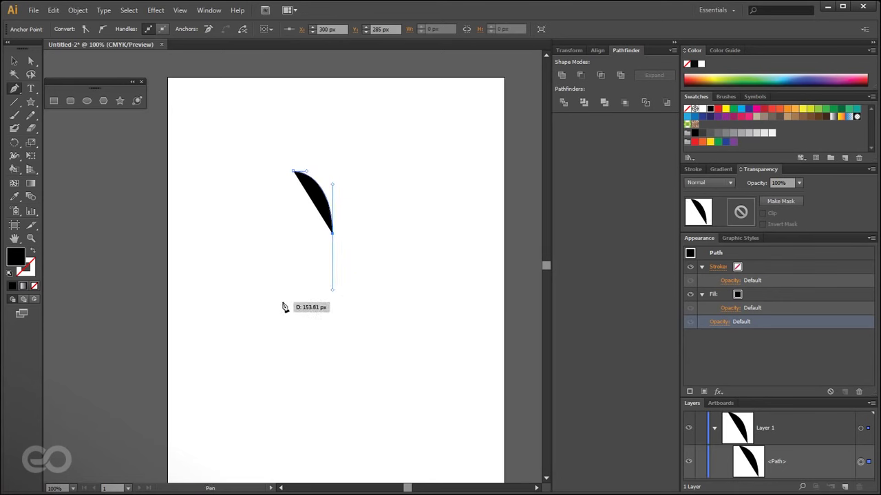
Continue the Pen path around a large lower bulb and a small upper curl, shortening the second anchor's handle, and close it at the start.
left_click_drag(289, 307, 261, 315)
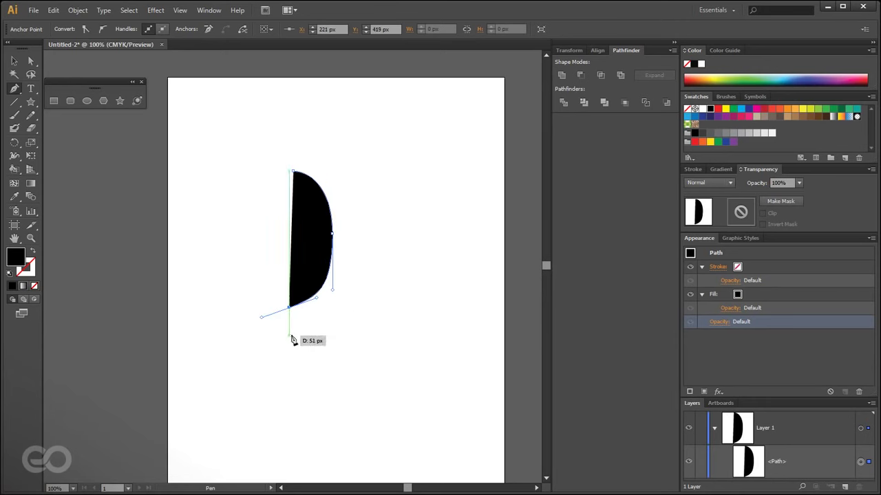
left_click_drag(334, 290, 332, 270)
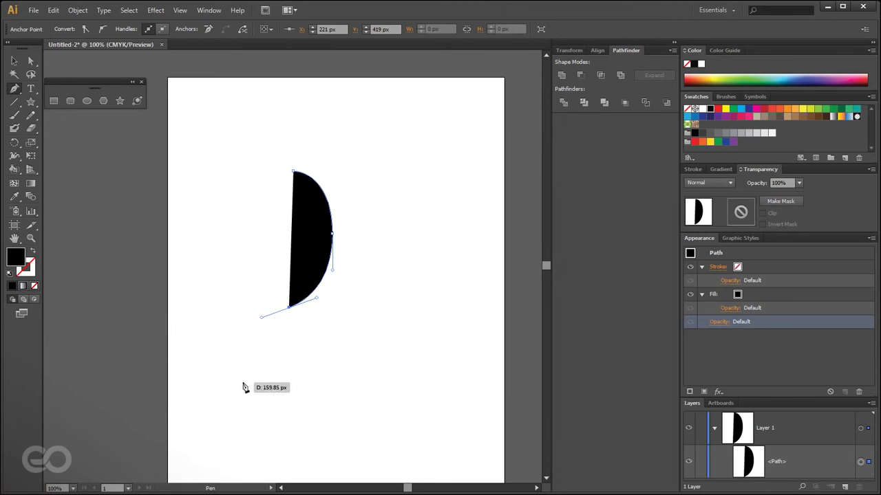
left_click_drag(235, 390, 259, 431)
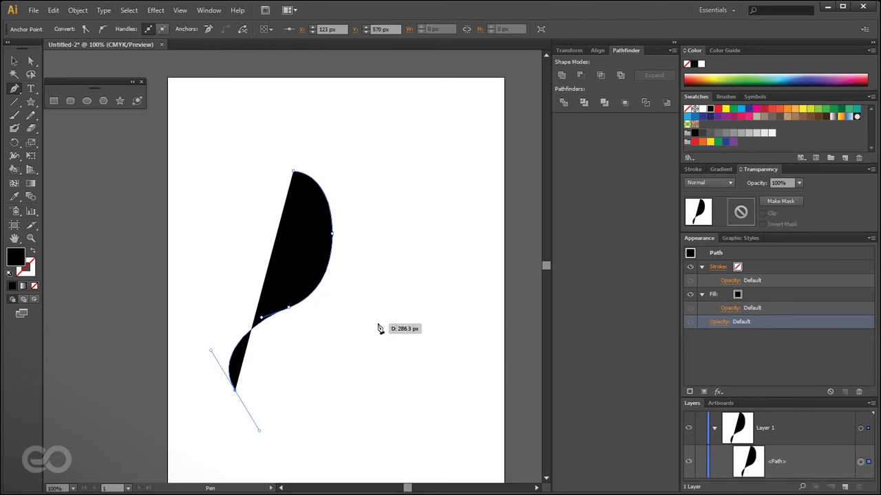
left_click_drag(363, 346, 381, 285)
left_click_drag(338, 180, 290, 199)
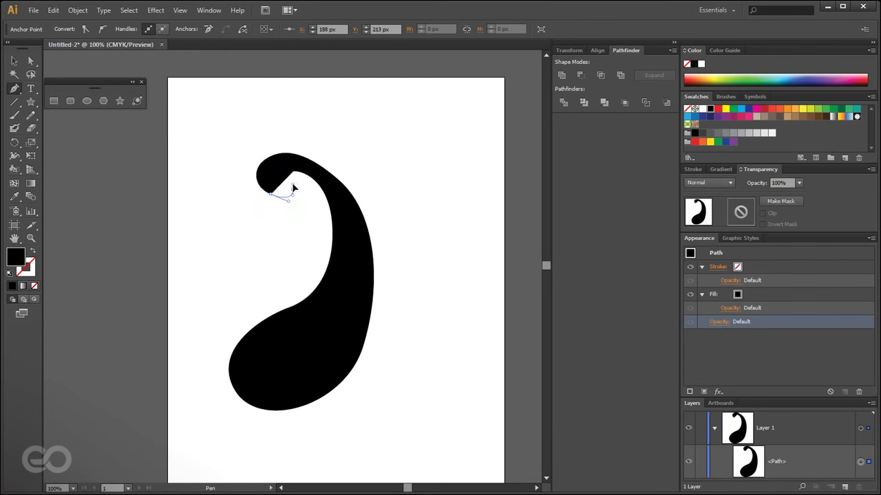
left_click(295, 172)
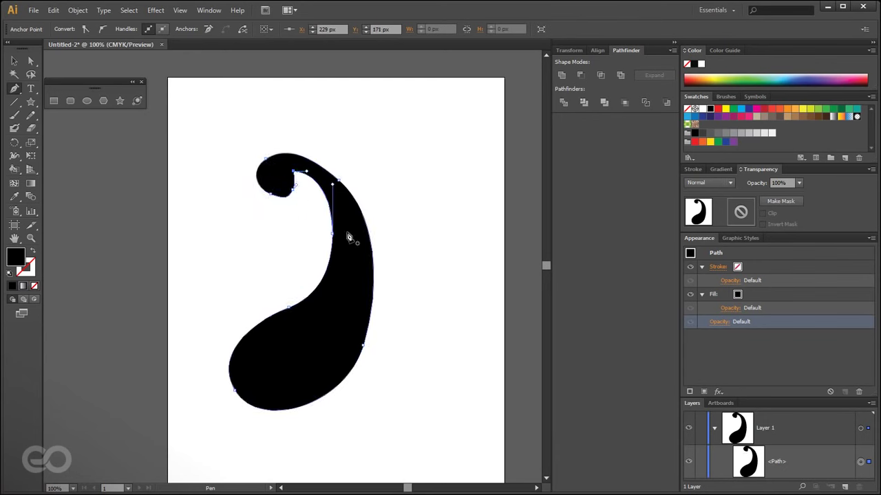
Round out the paisley's upper curl by adjusting its lower anchors with the Direct Selection tool, and deselect the shape.
key("a")
left_click_drag(274, 197, 294, 194)
left_click(296, 238)
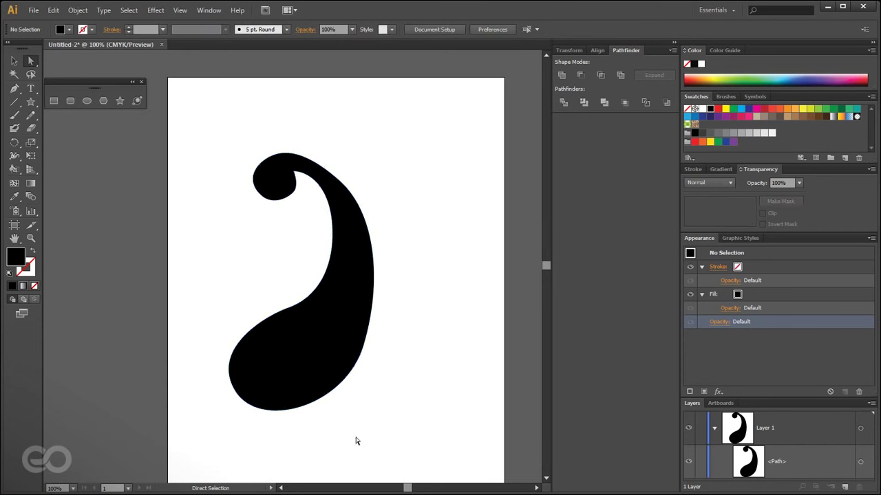
Delete the paisley shape and draw a large closed blob with curved Pen segments across the middle of the artboard.
left_click(264, 357)
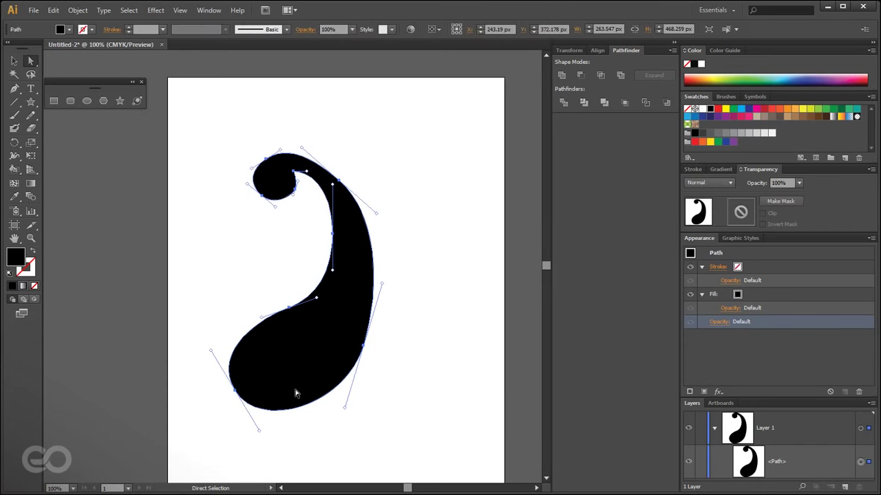
key("Delete")
left_click(14, 88)
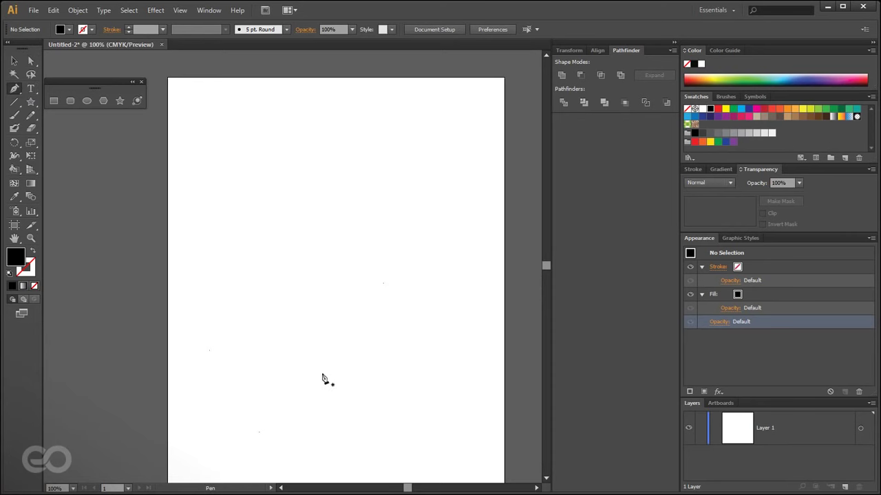
left_click_drag(256, 207, 229, 267)
left_click_drag(271, 378, 361, 409)
left_click_drag(398, 346, 442, 238)
left_click_drag(413, 176, 198, 156)
left_click_drag(257, 207, 262, 247)
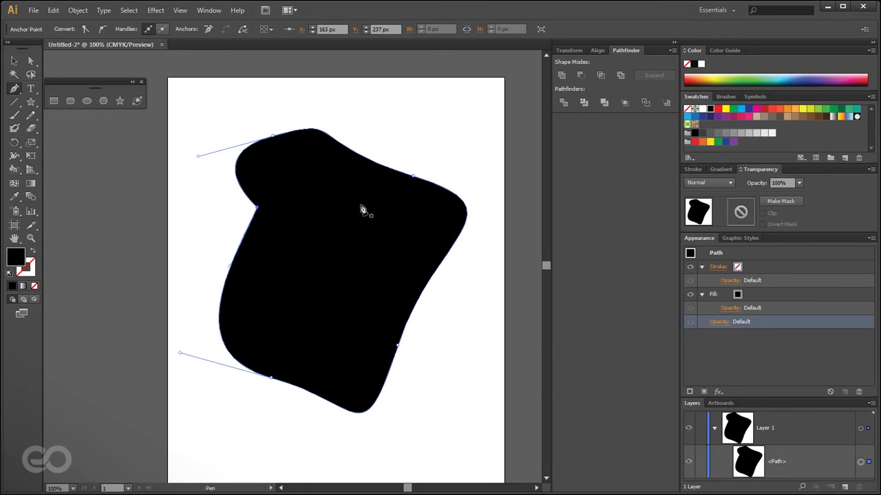
Remove the notch anchor from the blob's left side and add two anchors along the smoothed left edge.
left_click(258, 210)
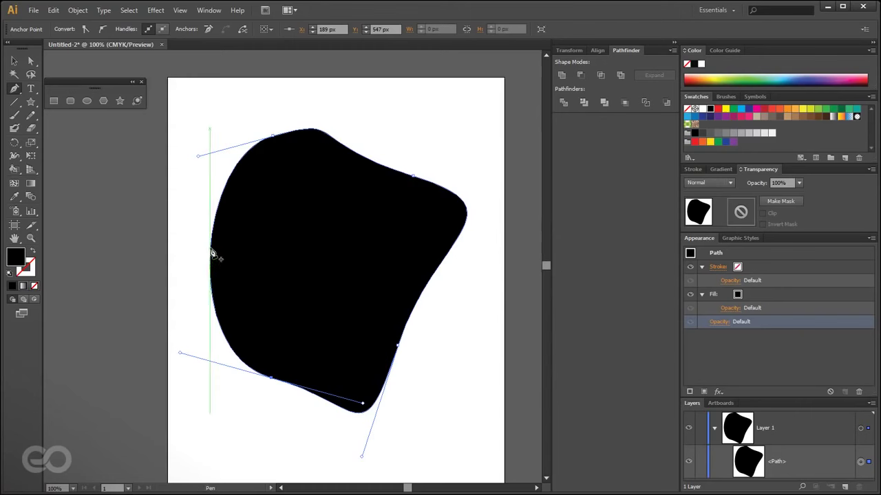
left_click(218, 216)
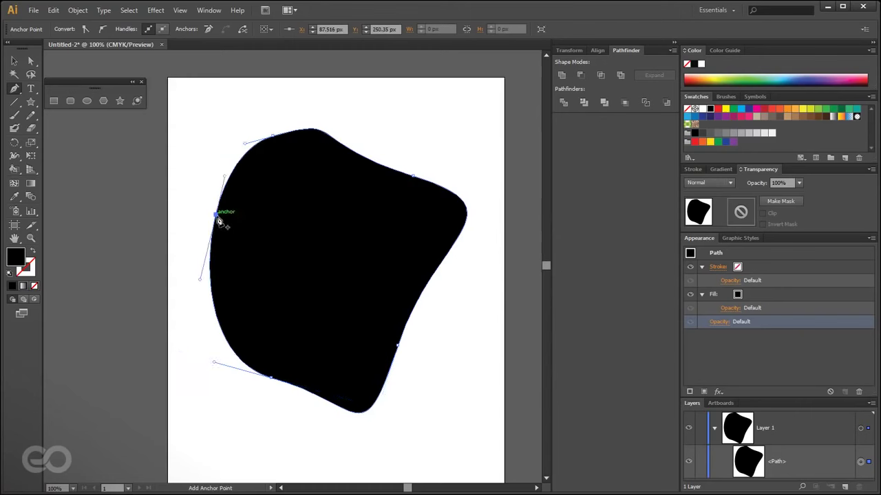
left_click(215, 302)
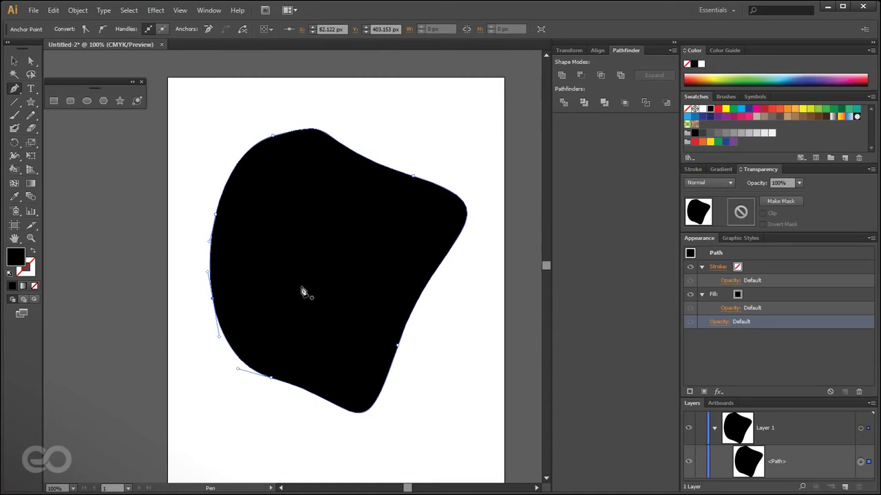
Use the Convert Anchor Point tool to turn the blob's upper-left anchor into a corner and back into a smooth point, and deselect.
key("alt")
left_click(20, 92)
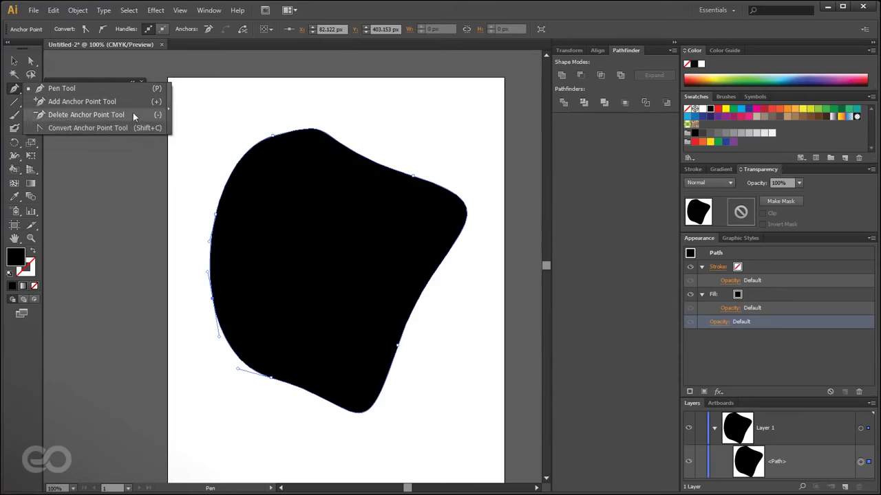
left_click(66, 128)
left_click(273, 136)
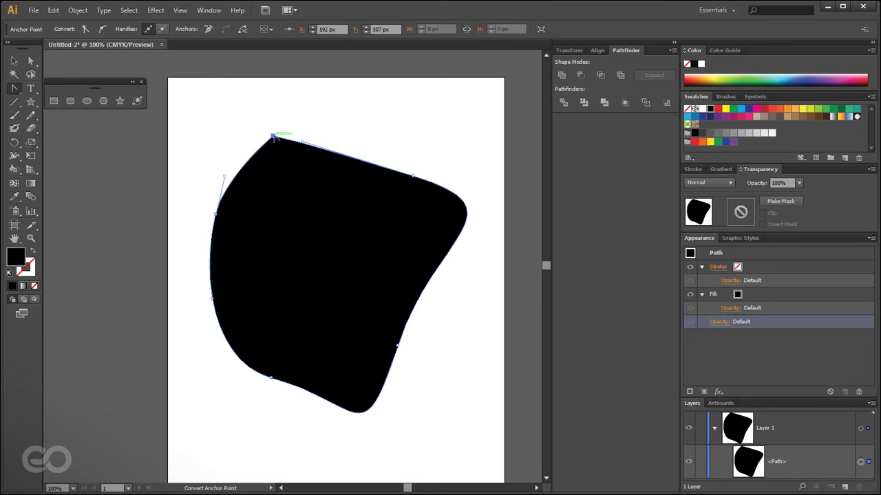
left_click_drag(275, 137, 231, 145)
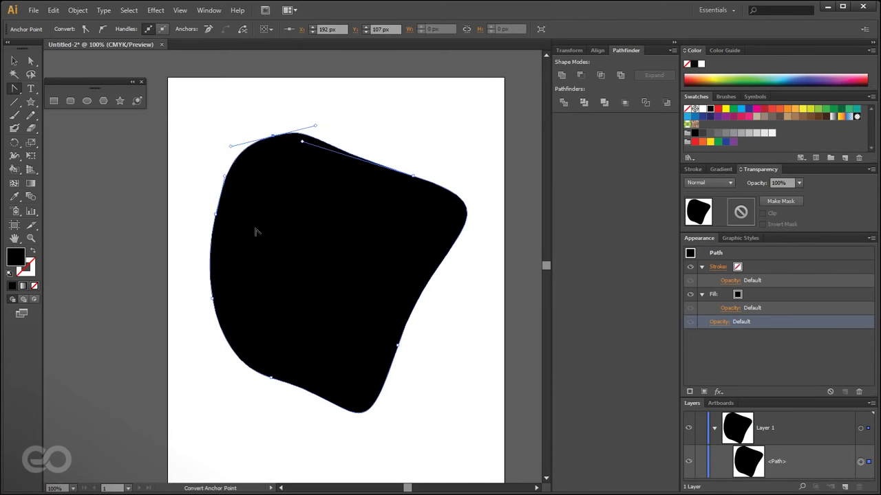
left_click(14, 61)
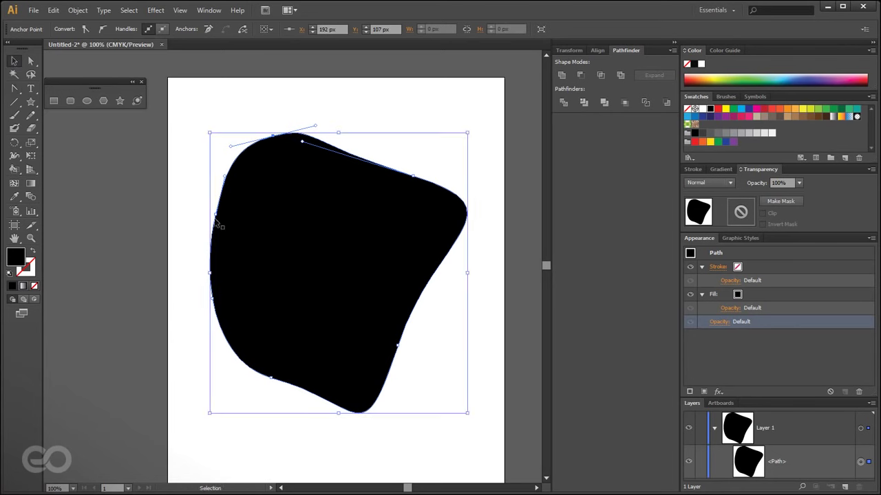
left_click(115, 204)
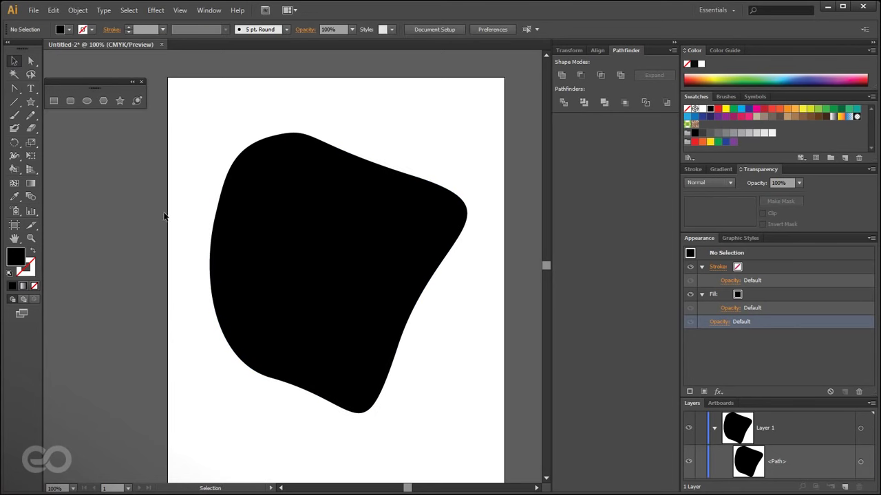
Delete the blob and draw an open three-anchor curved Pen path rising from the lower left to about X 265 px, Y 245 px.
left_click(263, 261)
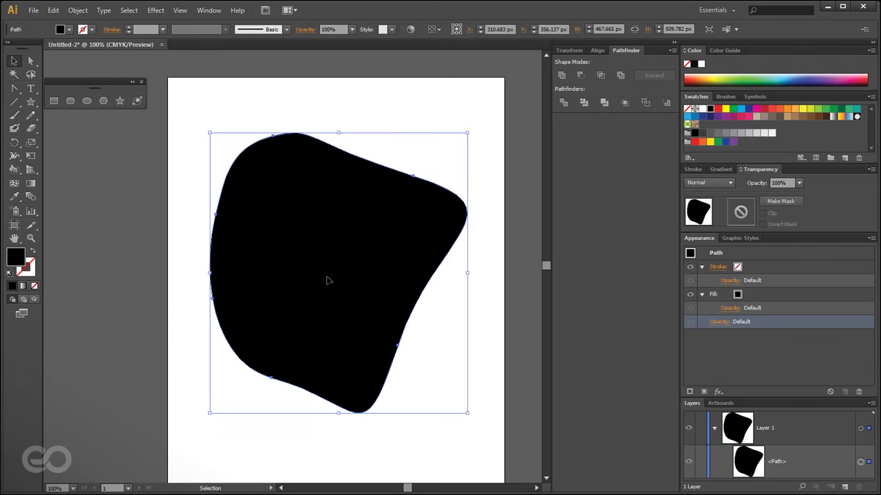
key("Delete")
left_click_drag(14, 88, 42, 88)
left_click(262, 386)
left_click(526, 272)
left_click(227, 369)
left_click_drag(252, 257, 356, 186)
left_click(13, 61)
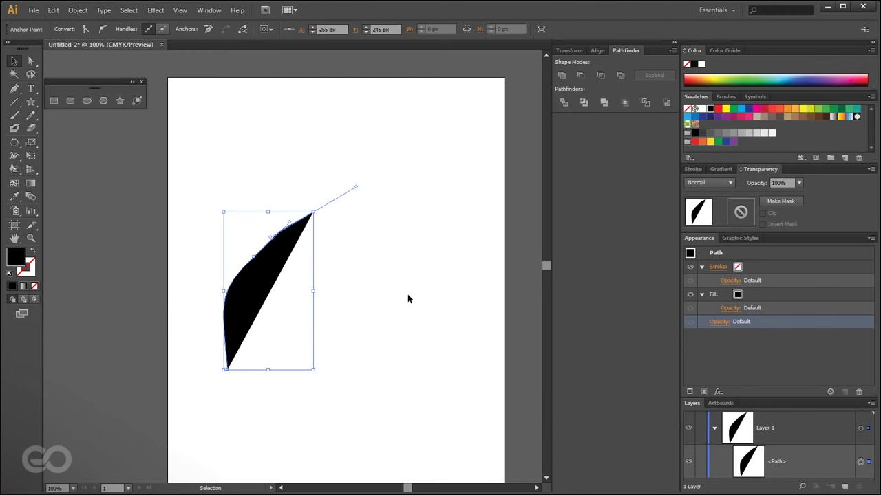
Set the open path's fill to None and its stroke to black at 1 pt, and deselect it.
left_click(785, 295)
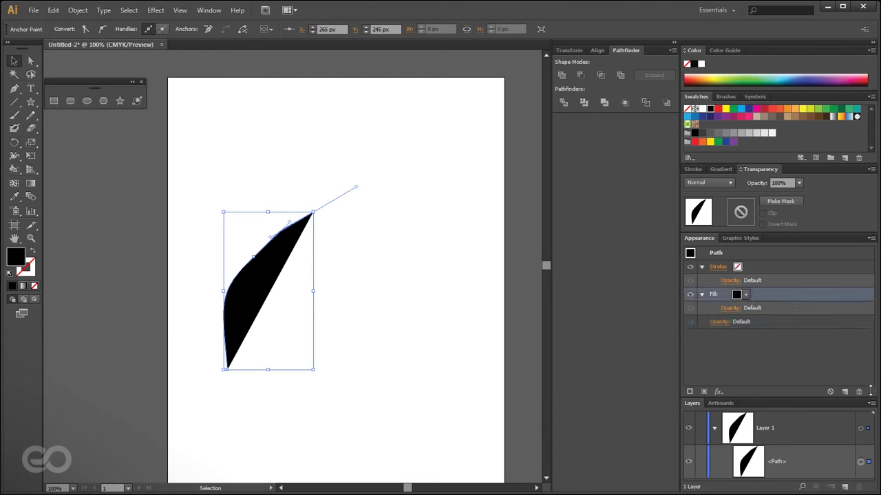
key("slash")
left_click(795, 266)
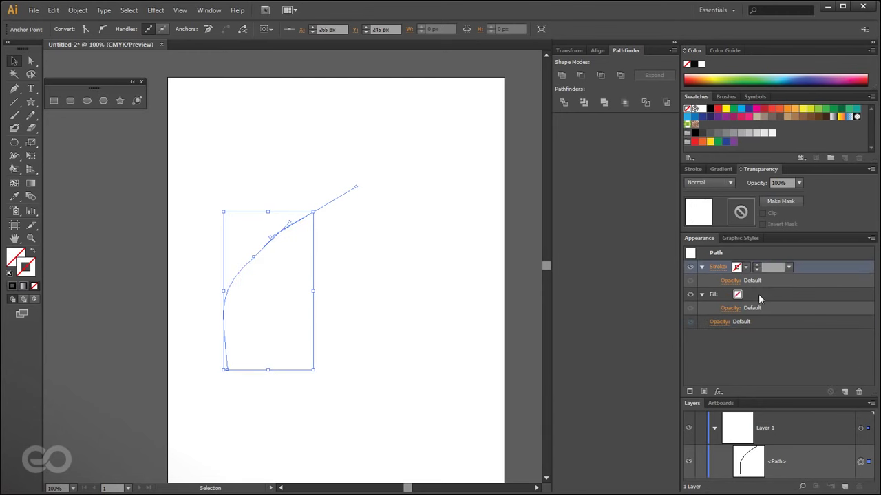
left_click(738, 267)
left_click(656, 285)
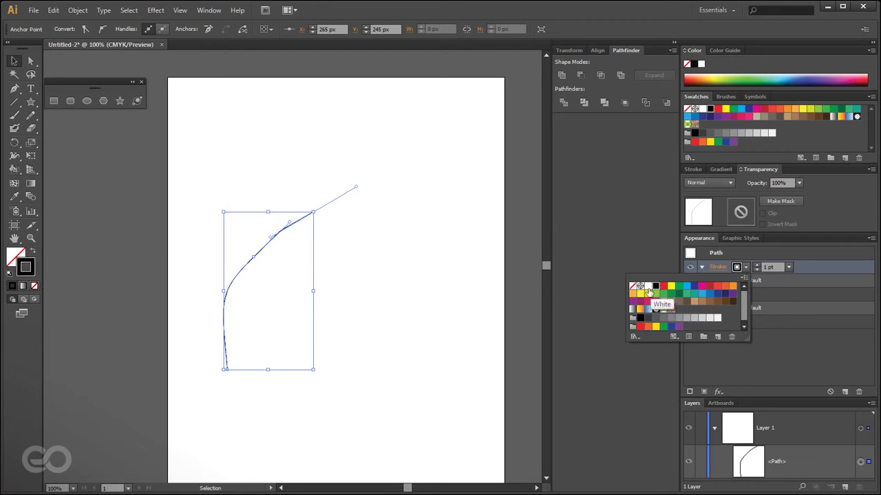
left_click(381, 384)
scroll(210, 296, "up", 2)
left_click(158, 305)
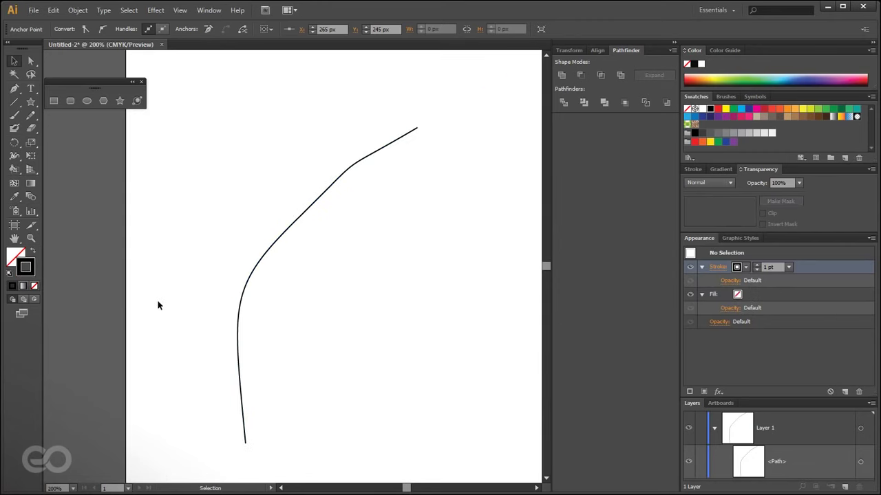
Vary the path's stroke with the Width tool, widening the middle to about 31.78 pt and narrowing one point on each side of it.
left_click(327, 191)
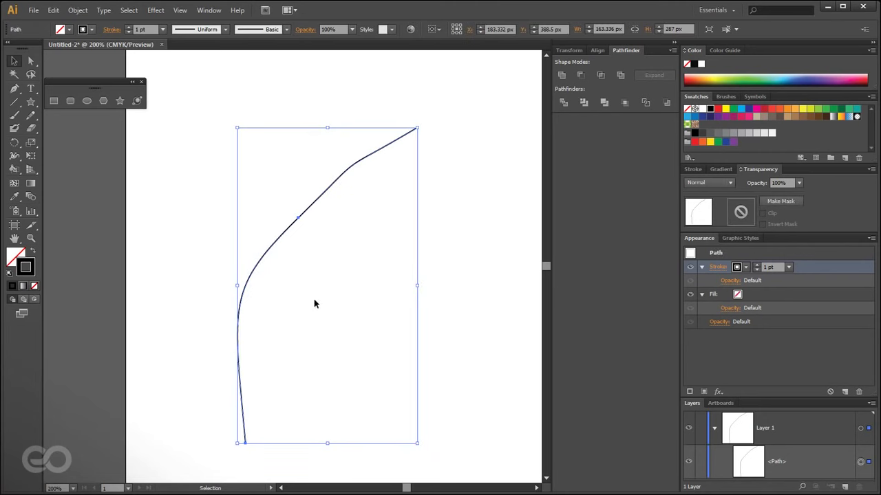
left_click(15, 156)
mouse_move(302, 221)
left_mouse_down()
mouse_move(320, 239)
mouse_move(312, 228)
left_mouse_up()
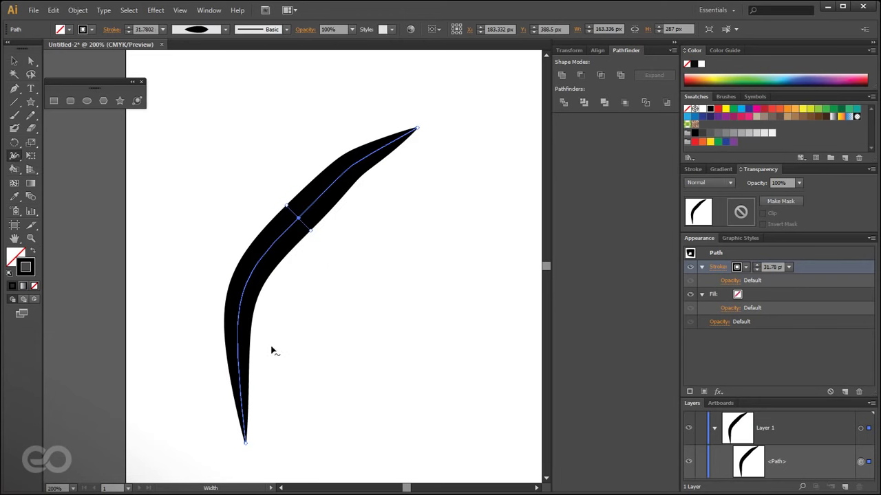
mouse_move(241, 326)
left_mouse_down()
mouse_move(257, 331)
mouse_move(238, 325)
left_mouse_up()
left_click_drag(340, 189, 335, 183)
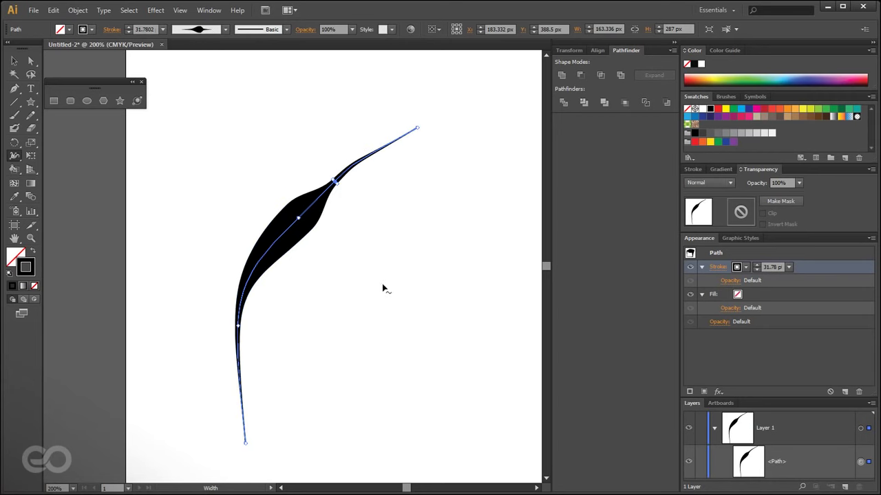
left_click(14, 60)
left_click(232, 360)
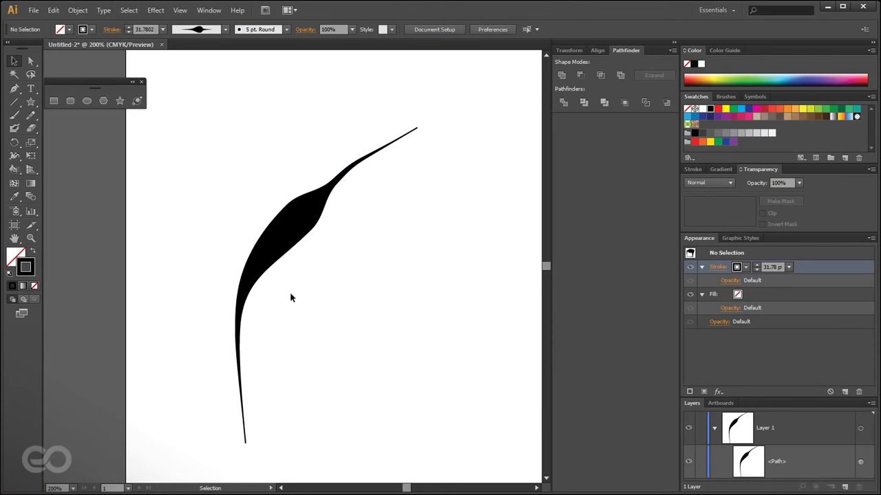
Delete the variable-width path from the artboard and close the Untitled-2 document.
scroll(237, 373, "down", 1)
key("alt")
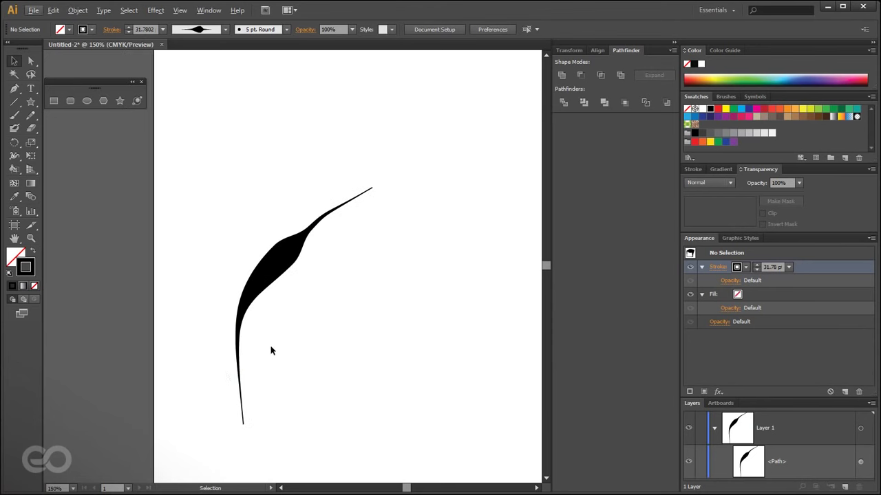
left_click(287, 253)
key("Delete")
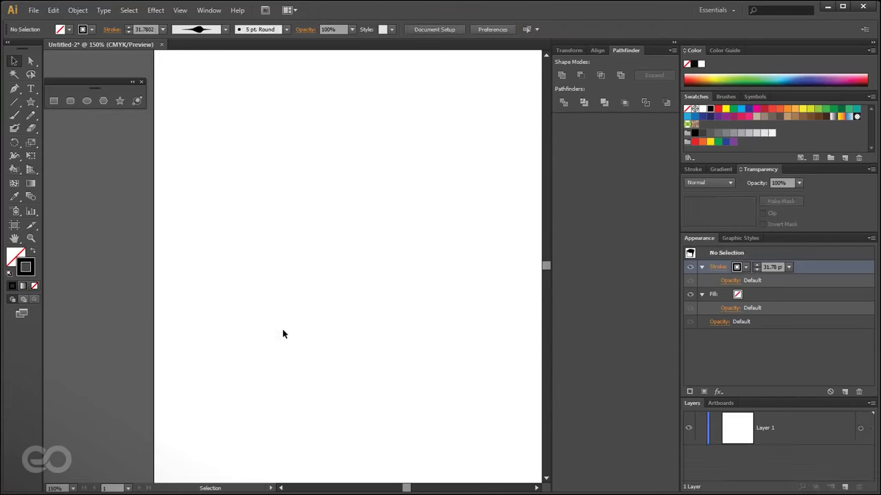
key("ctrl+1")
key("space")
left_click_drag(328, 393, 308, 363)
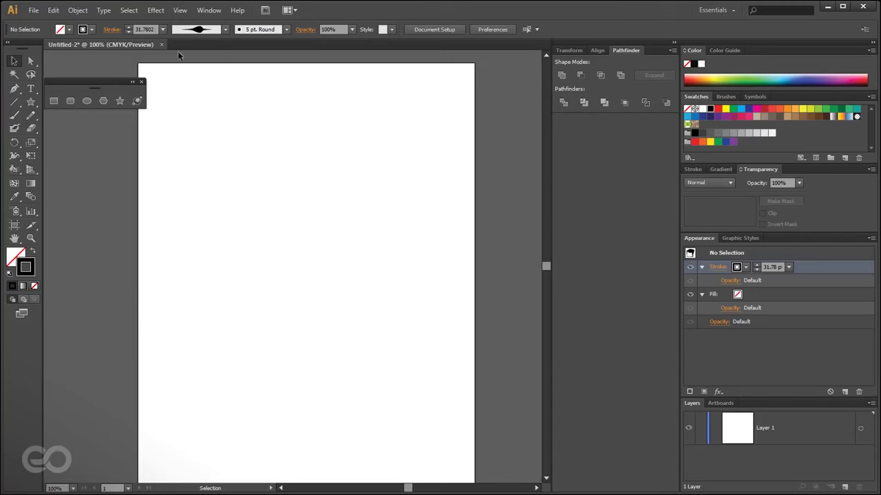
left_click(161, 44)
left_click(491, 268)
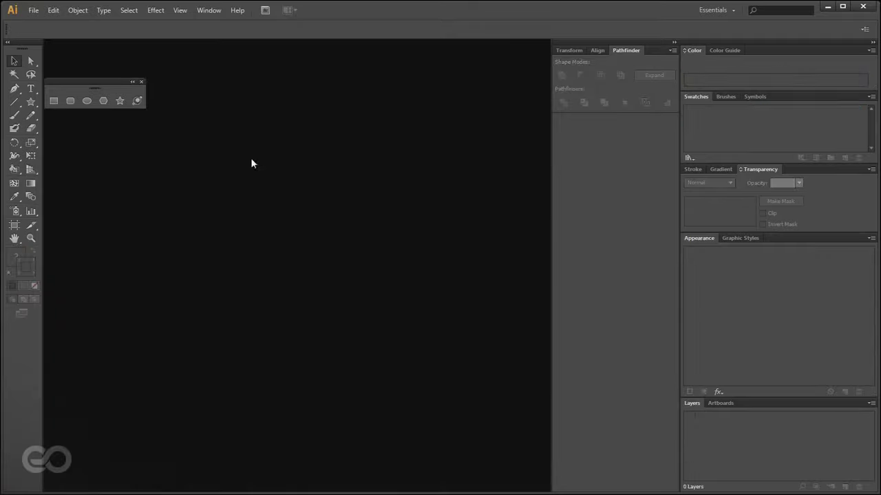
Start setting up a new document and place the cursor in its name field.
left_click(33, 10)
left_click(34, 21)
left_click_drag(431, 132, 330, 97)
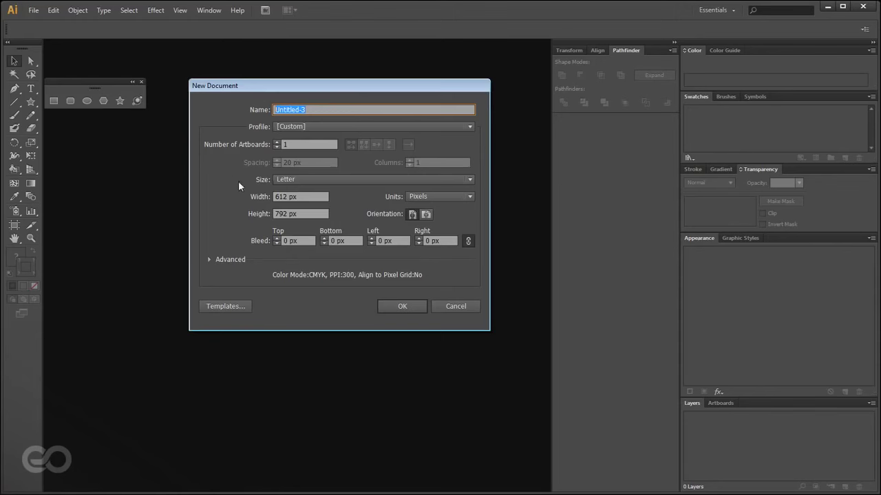
left_click(318, 112)
Choose the Print profile with A4 size and inches as units, and go through the four bleed values.
left_click(297, 127)
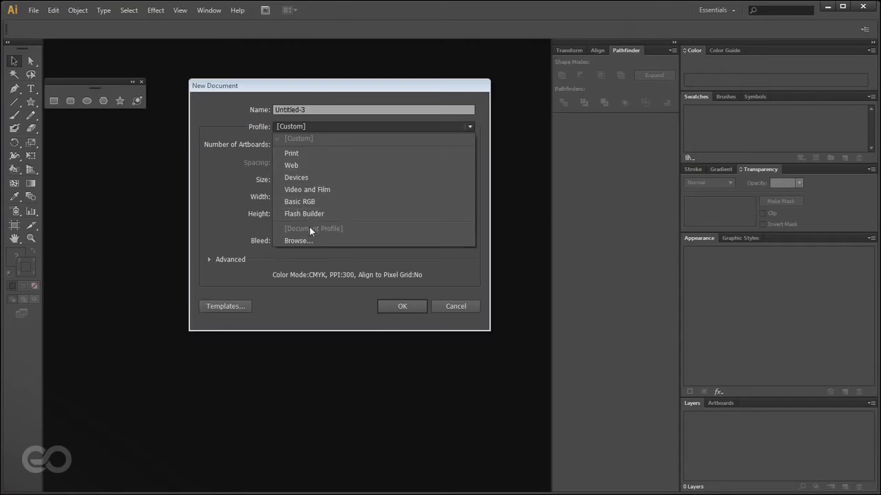
left_click(303, 154)
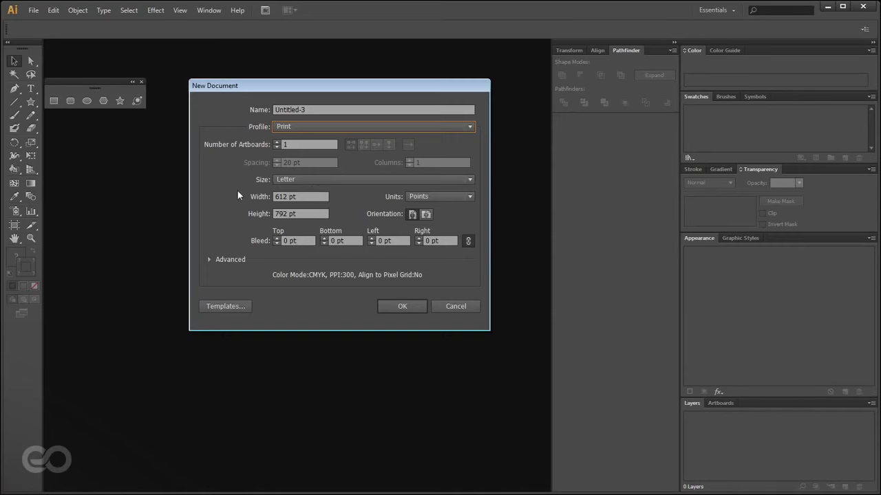
left_click(291, 178)
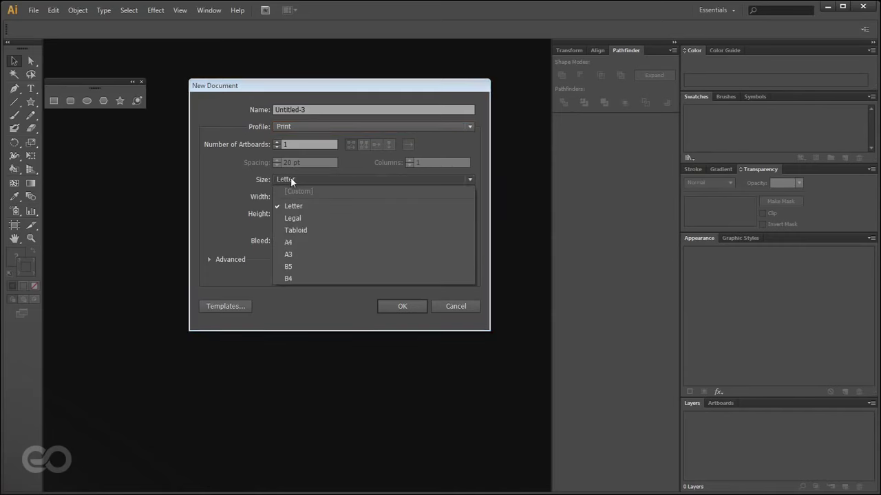
left_click(298, 244)
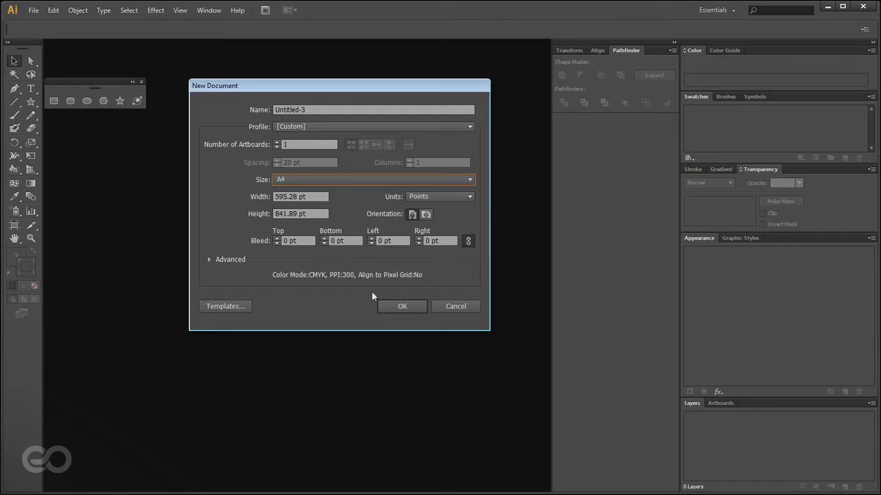
left_click(441, 196)
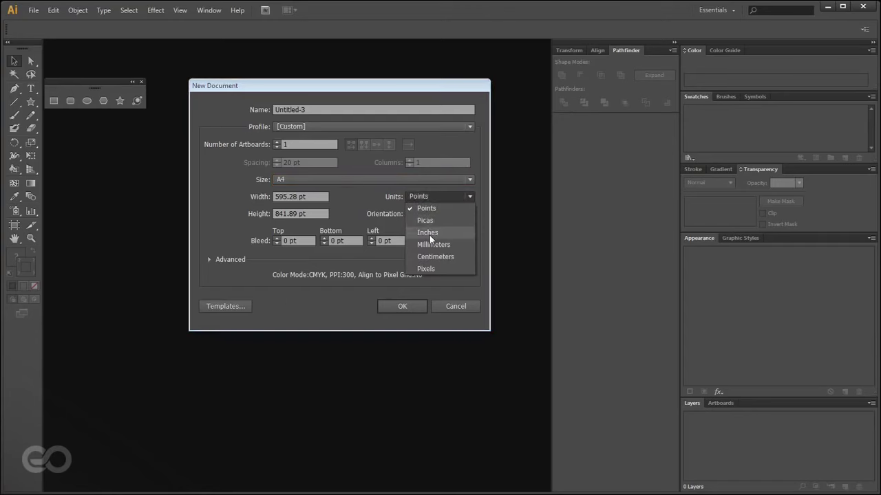
left_click(428, 231)
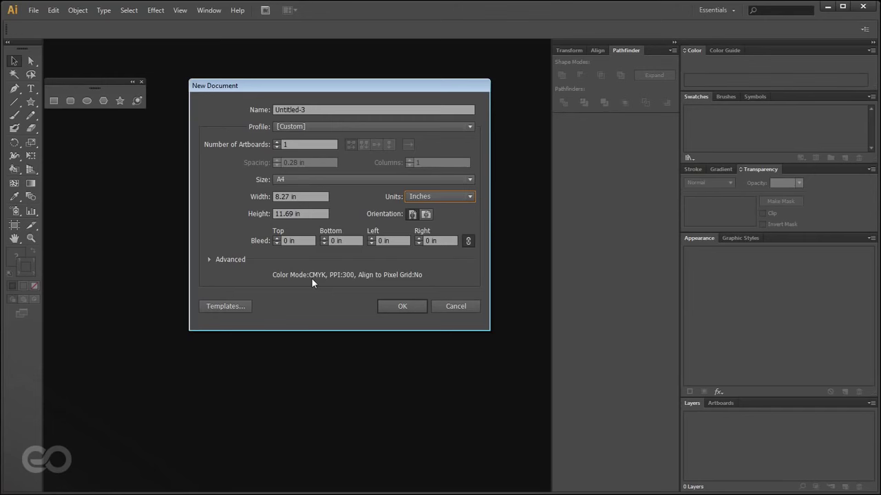
left_click(304, 241)
left_click(346, 241)
left_click(392, 241)
left_click(438, 241)
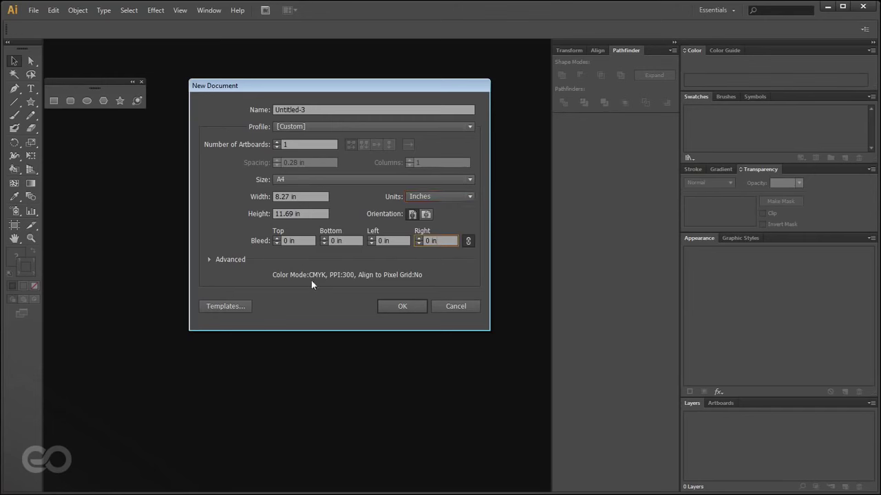
Show the advanced document settings and create the document with the Web profile at 960 x 560 px.
left_click(210, 260)
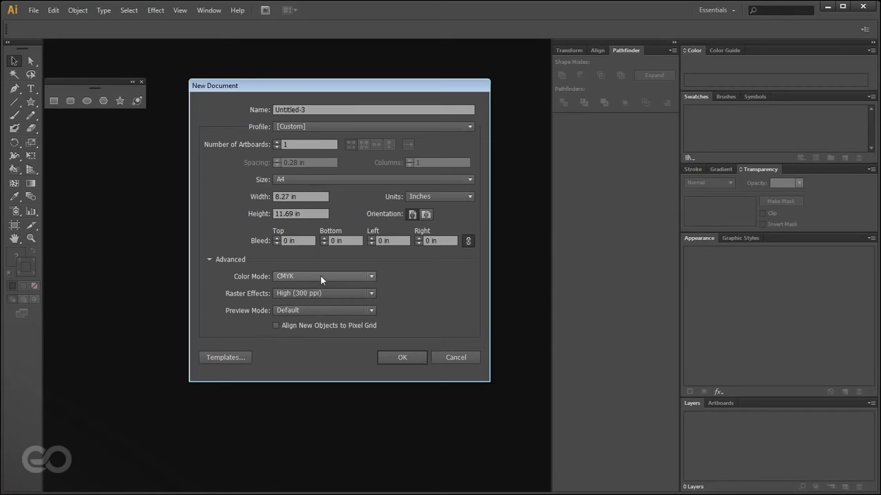
left_click(314, 127)
left_click(312, 166)
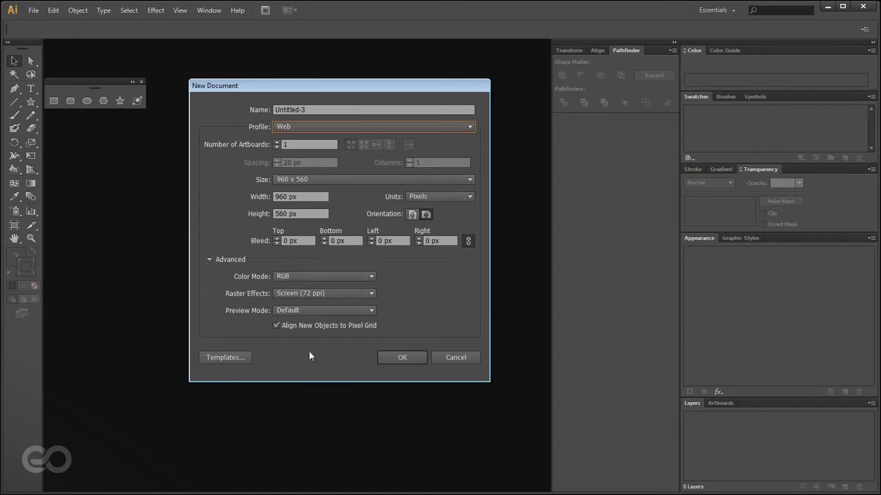
left_click(401, 357)
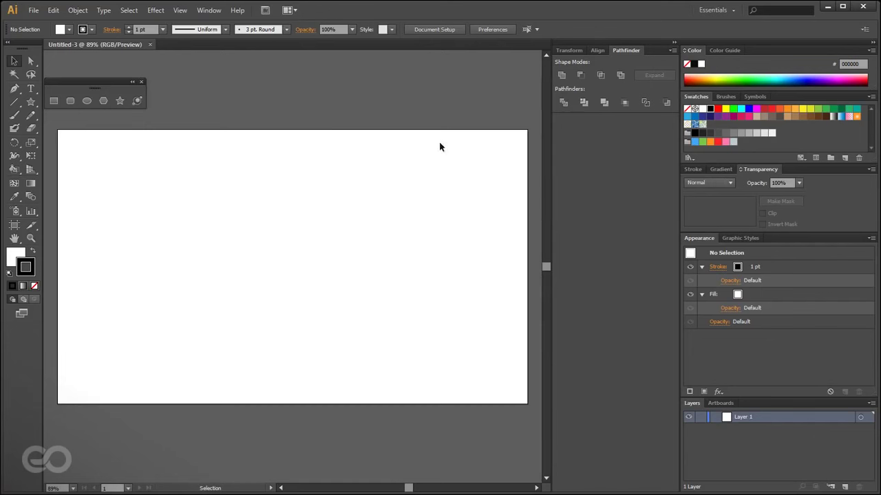
Open the Document Setup options and go from there into artboard editing.
left_click(450, 28)
left_click_drag(463, 53, 353, 67)
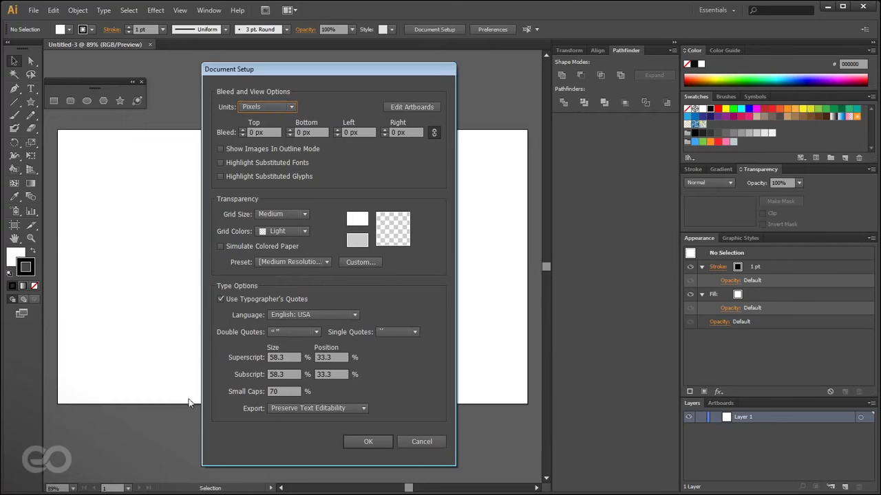
left_click(400, 108)
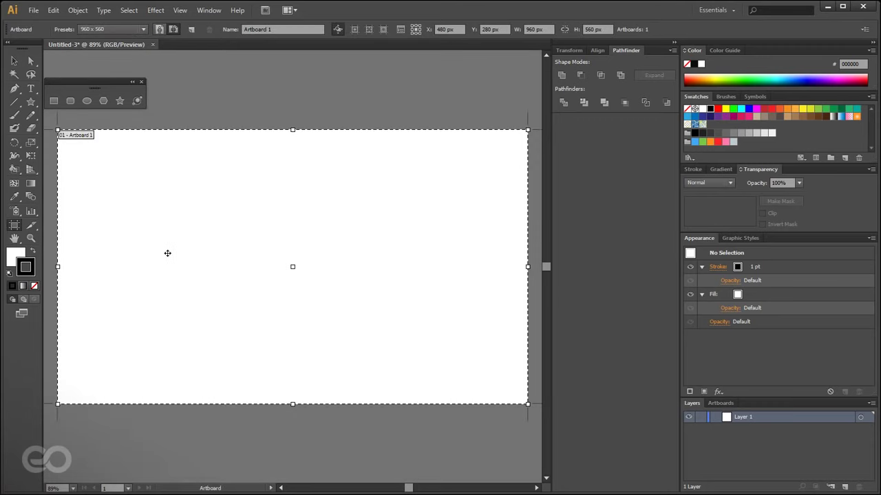
Examine the full canvas area surrounding the artboard at different zoom levels.
key("ctrl+minus")
key("ctrl+minus")
key("ctrl+minus")
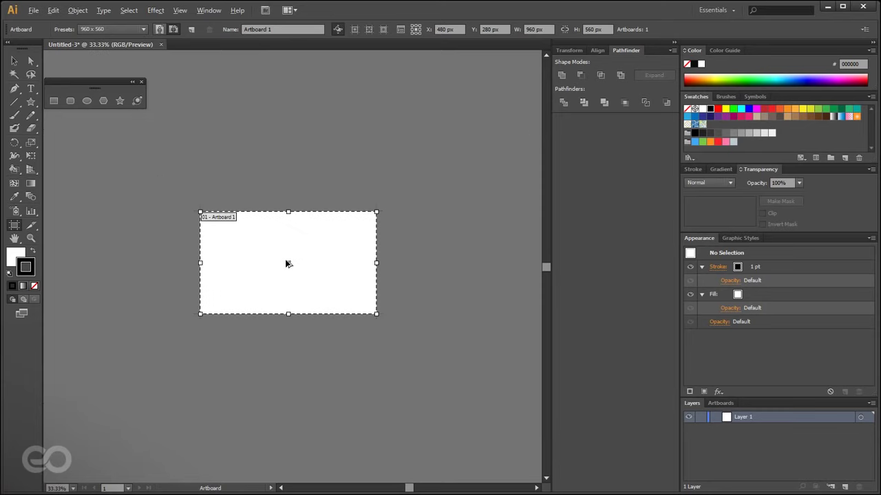
key("ctrl+minus")
key("ctrl+minus")
key("ctrl+minus")
key("ctrl+minus")
key("ctrl+minus")
key("ctrl+minus")
key("ctrl+minus")
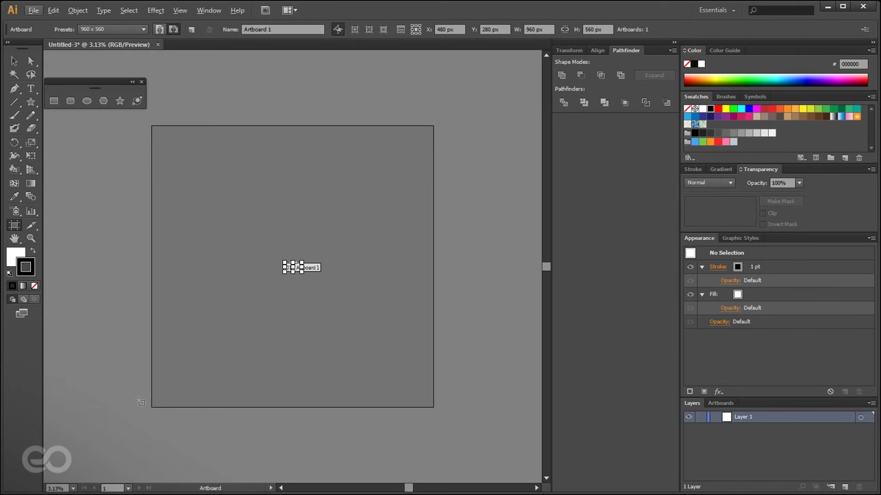
scroll(301, 275, "up", 5)
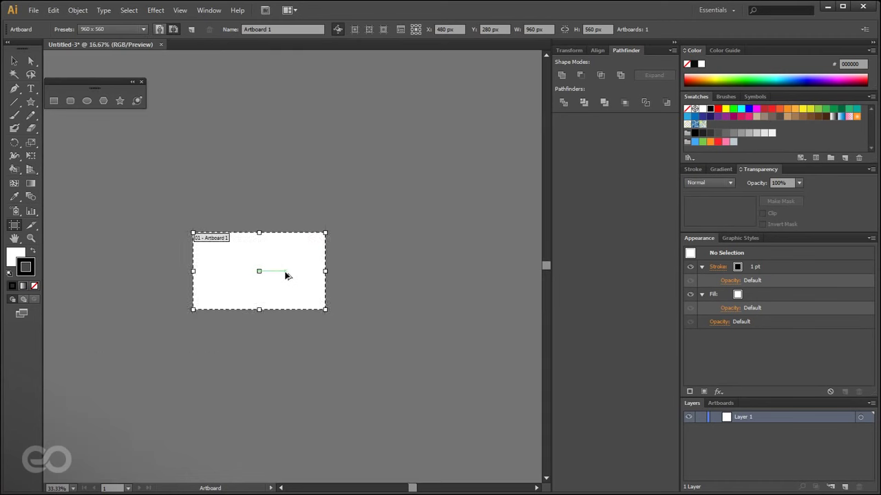
scroll(286, 275, "down", 5)
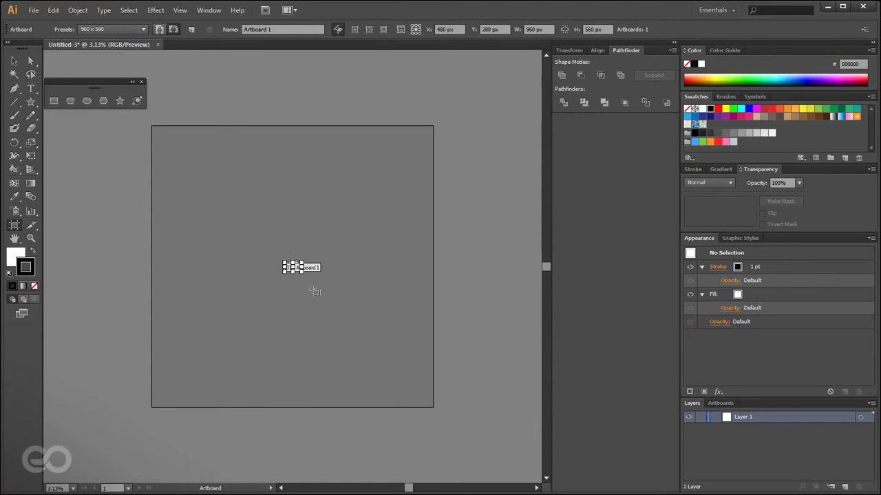
scroll(296, 283, "up", 5, "alt")
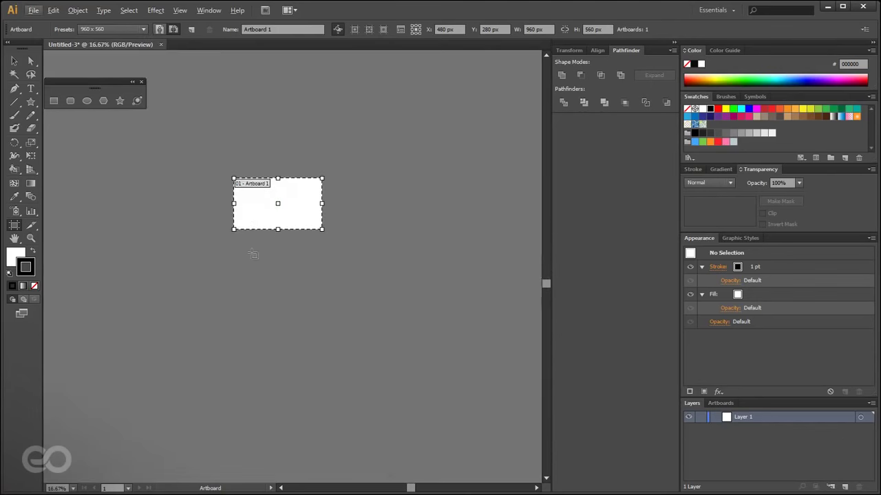
Draw three more artboards around the first: one about 1525 x 1417 px, a wide one below, and a tall one about 984 x 1777 px.
scroll(200, 344, "down", 1, "alt")
left_click_drag(335, 245, 406, 311)
left_click_drag(252, 364, 373, 441)
left_click_drag(74, 295, 121, 377)
key("Escape")
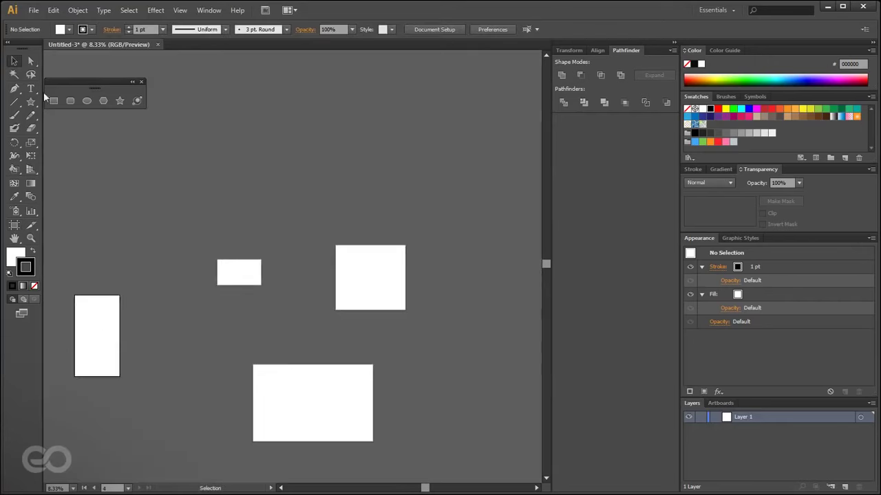
View the whole canvas and activate each of the four artboards in turn.
scroll(219, 210, "down", 3, "alt")
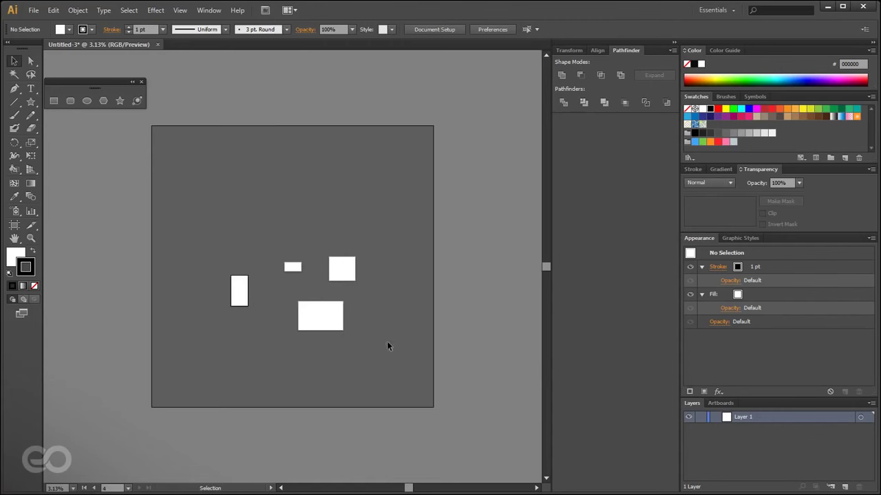
left_click(303, 321)
left_click(330, 274)
left_click(286, 268)
left_click(236, 292)
key("ctrl+equal")
key("alt")
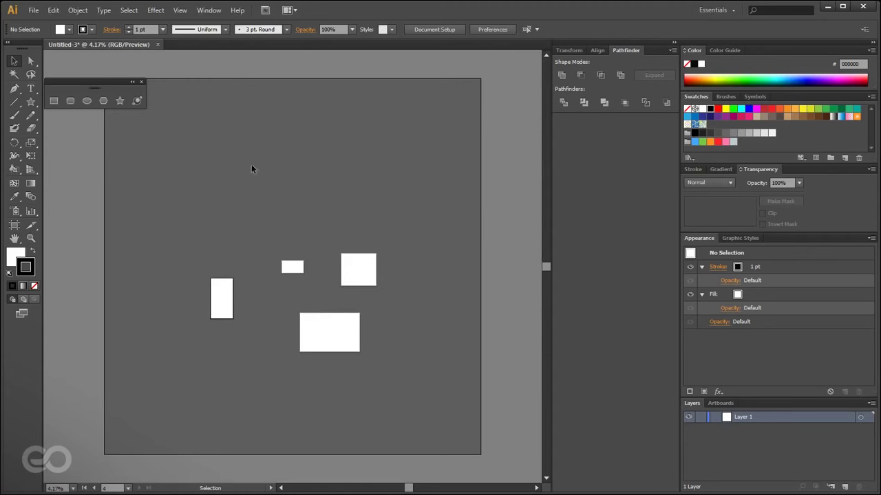
Show the rulers and move the floating shape tools away from them.
left_click(179, 10)
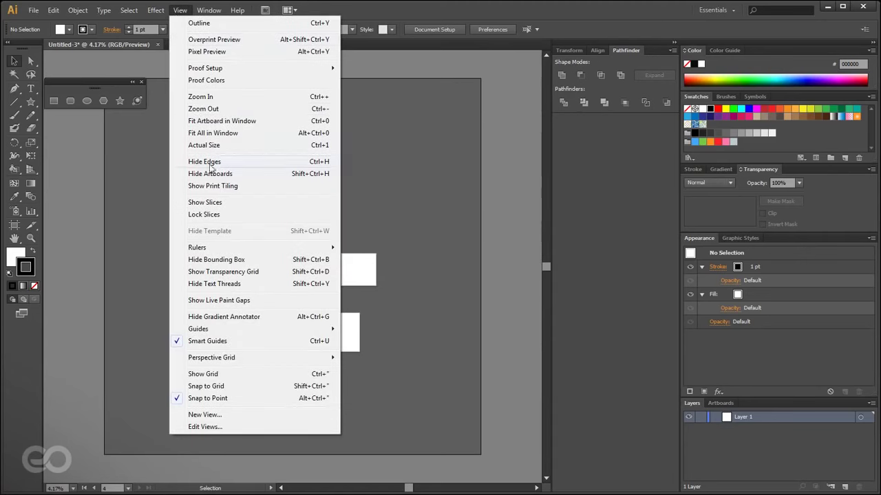
mouse_move(310, 249)
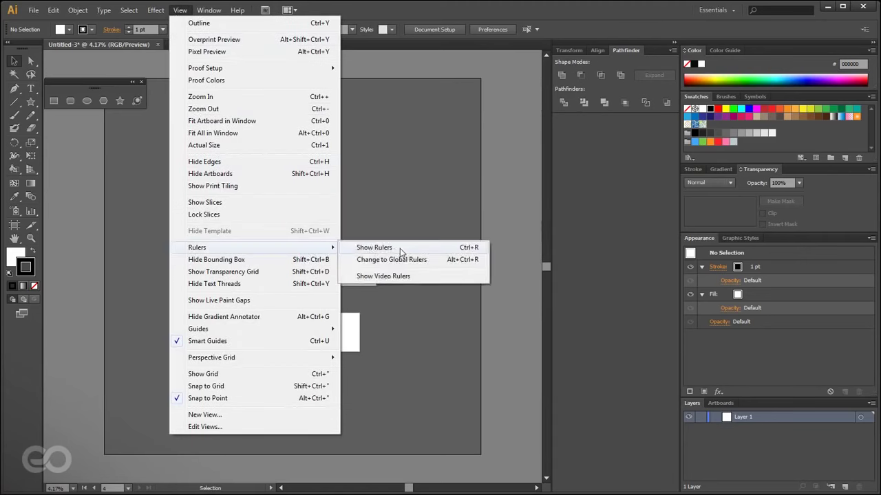
left_click(400, 248)
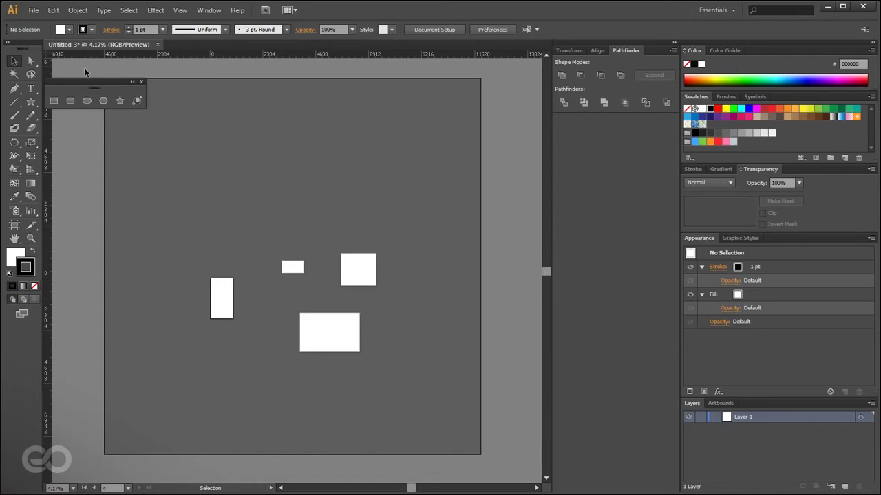
left_click_drag(89, 82, 422, 110)
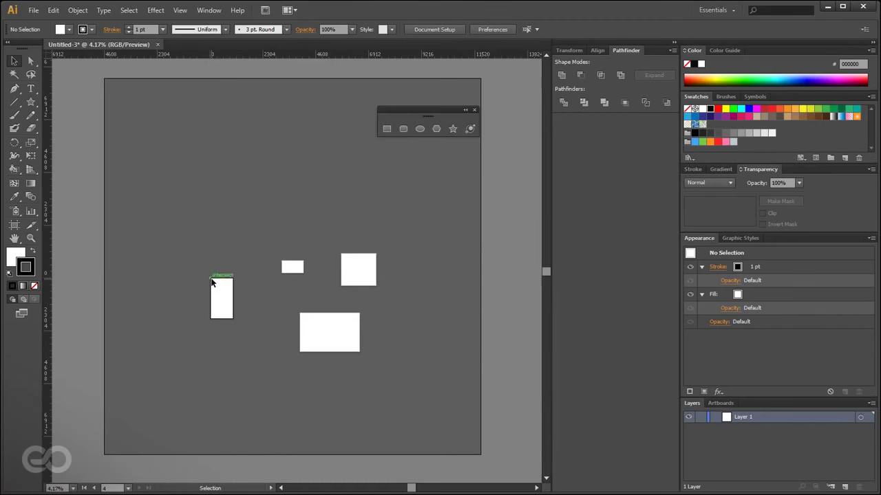
Activate Artboard 1, and inspect Artboards 2, 3 and 4 one after another with the Artboard tool.
left_click(292, 266)
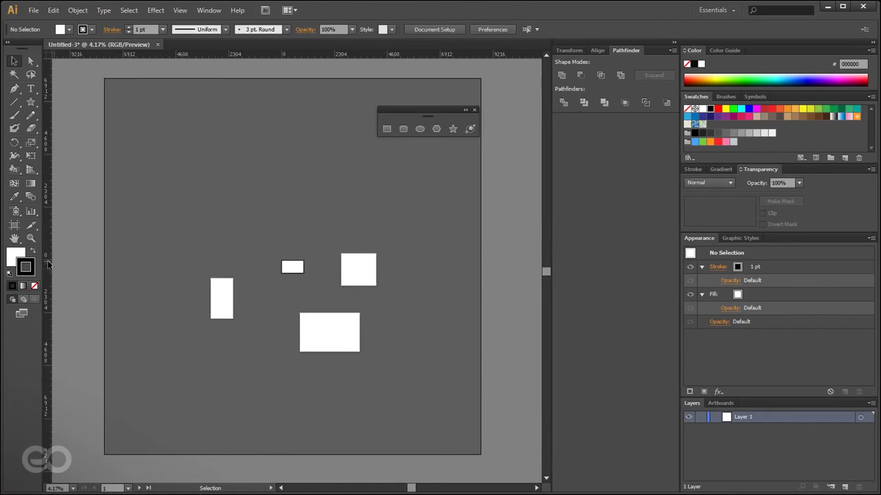
left_click(15, 227)
left_click(359, 271)
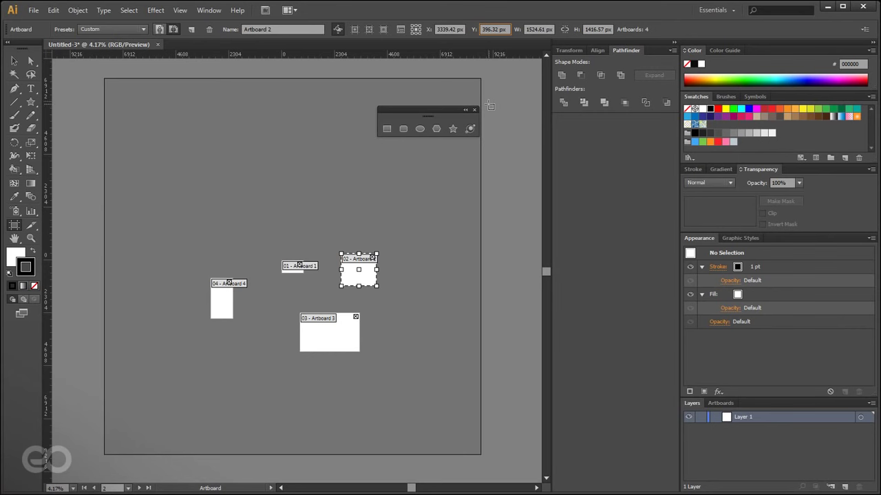
left_click(309, 338)
left_click(222, 298)
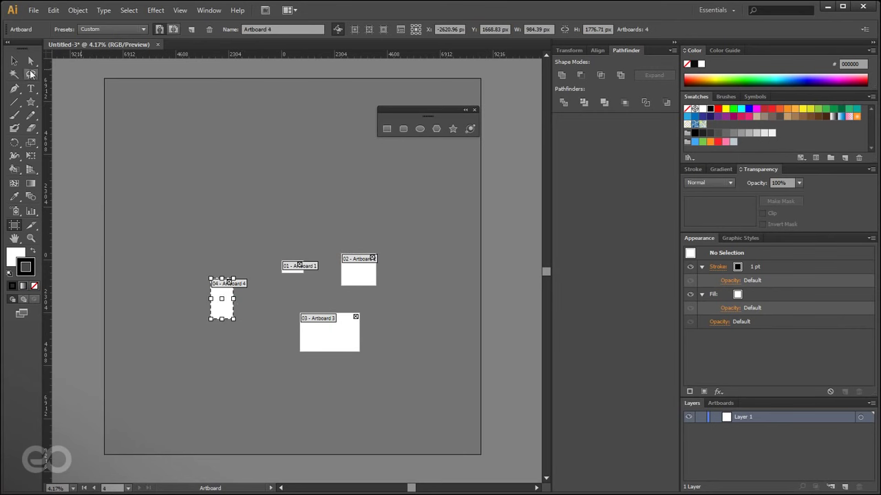
Return to the Selection tool and activate Artboards 1, 2 and 3 in turn to compare their ruler origins.
left_click(10, 62)
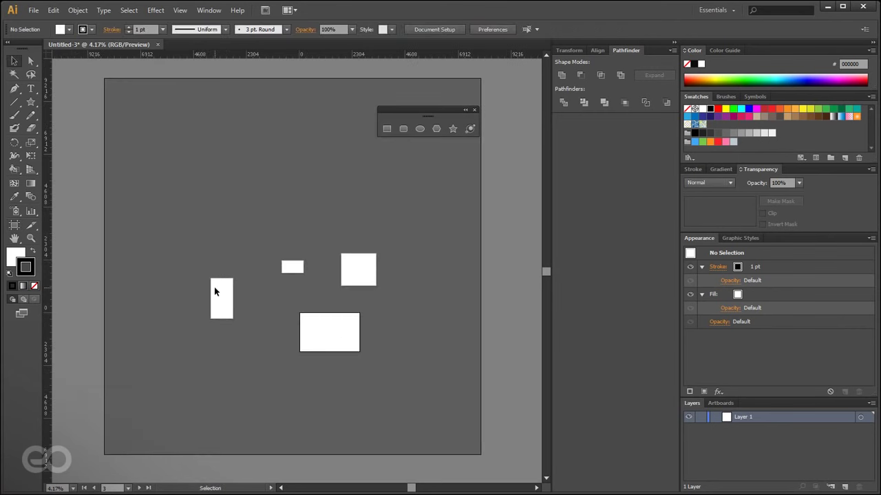
left_click(290, 268)
left_click(343, 275)
left_click(338, 336)
Move the ruler origin from Artboard 3's upper-left corner to a point inside the artboard, and reposition it slightly further left.
scroll(300, 319, "up", 8)
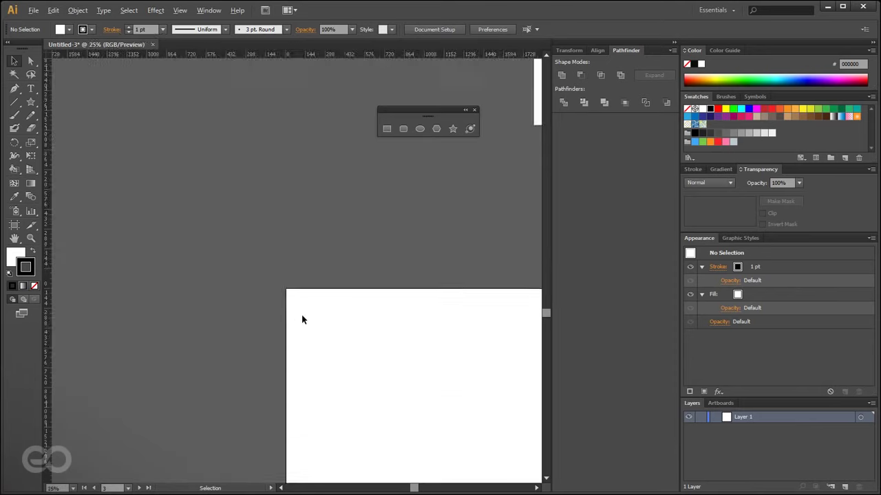
scroll(260, 255, "down", 6)
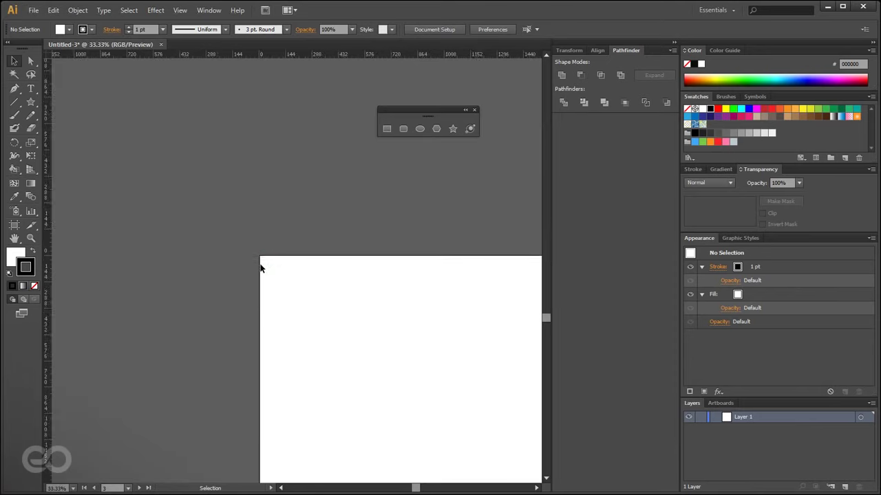
scroll(261, 268, "up", 3)
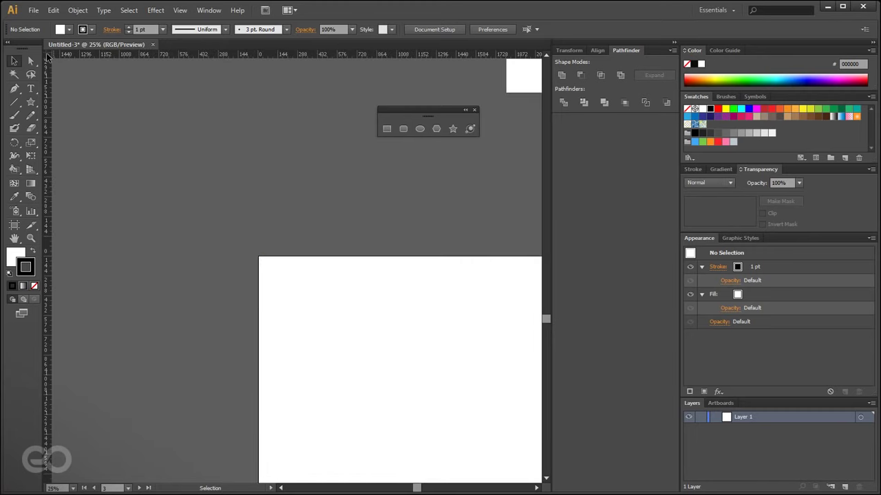
left_click_drag(46, 56, 318, 370)
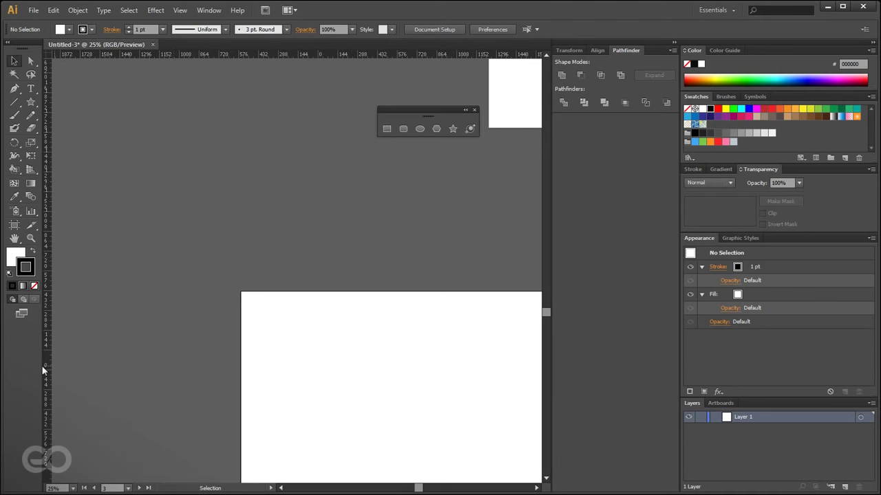
left_click_drag(48, 50, 307, 370)
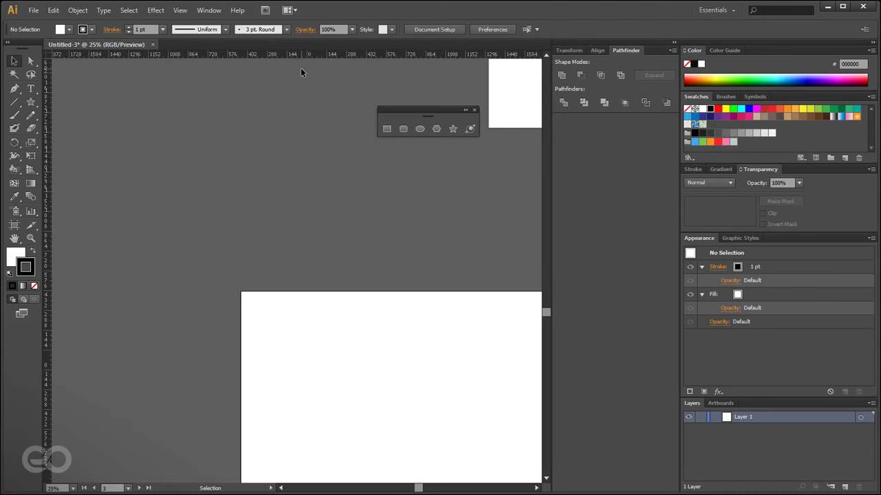
Activate Artboard 2 and check where its ruler origin lies.
scroll(172, 372, "down", 4)
scroll(284, 341, "up", 3)
left_click(455, 236)
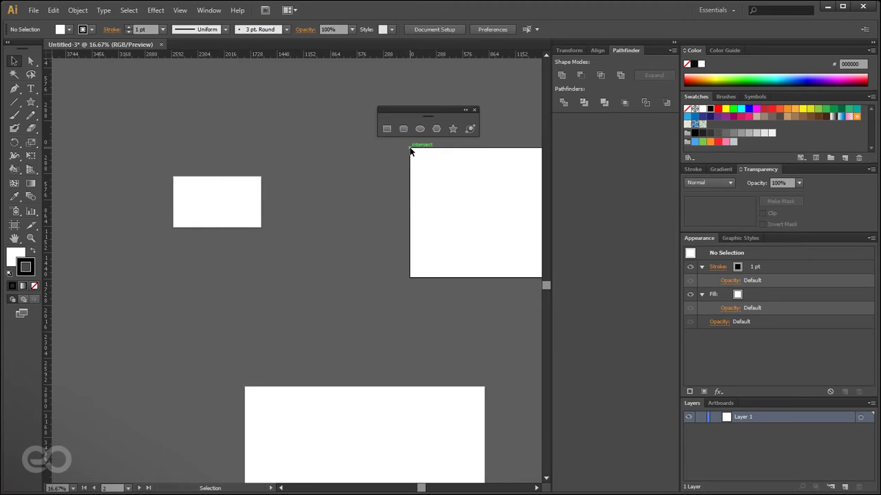
Activate the four artboards in turn, ending on Artboard 2, to compare their separate ruler origins.
scroll(220, 276, "down", 2)
left_click(279, 379)
left_click(227, 239)
left_click(345, 247)
left_click(56, 308)
left_click_drag(170, 324, 260, 348)
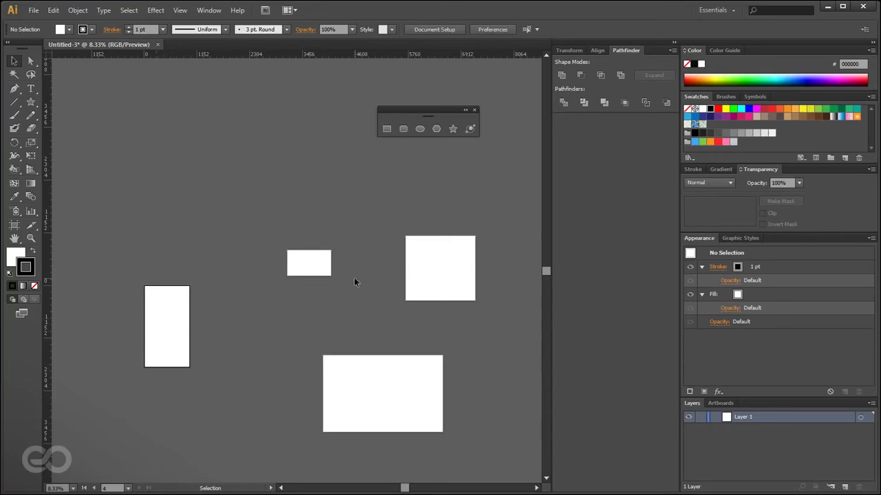
left_click(309, 263)
left_click(419, 289)
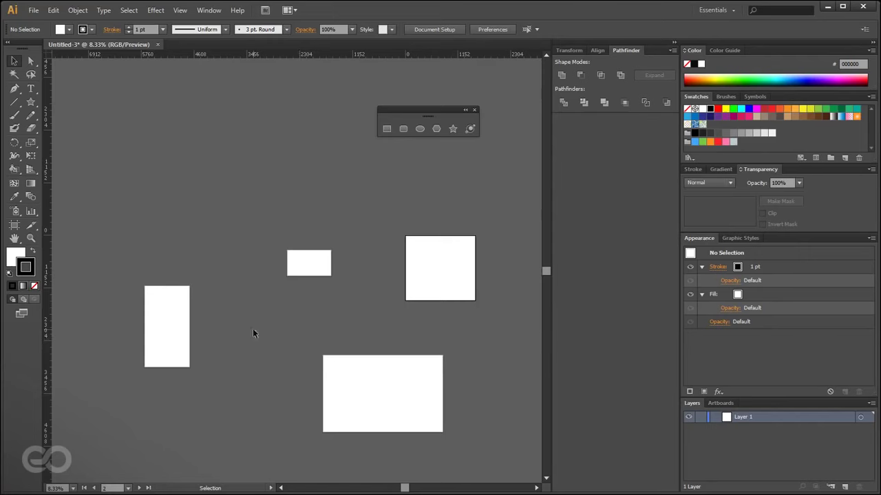
Change to global rulers and move the global origin to empty canvas above the portrait Artboard 4.
right_click(109, 52)
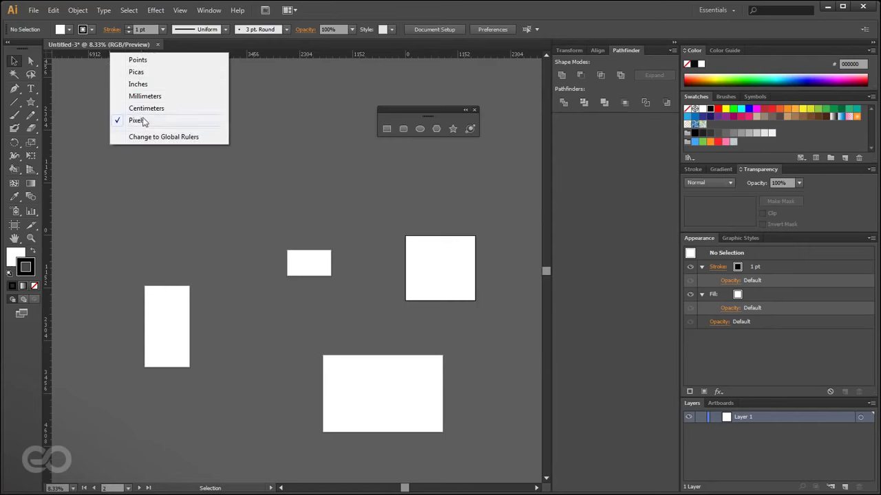
left_click(172, 165)
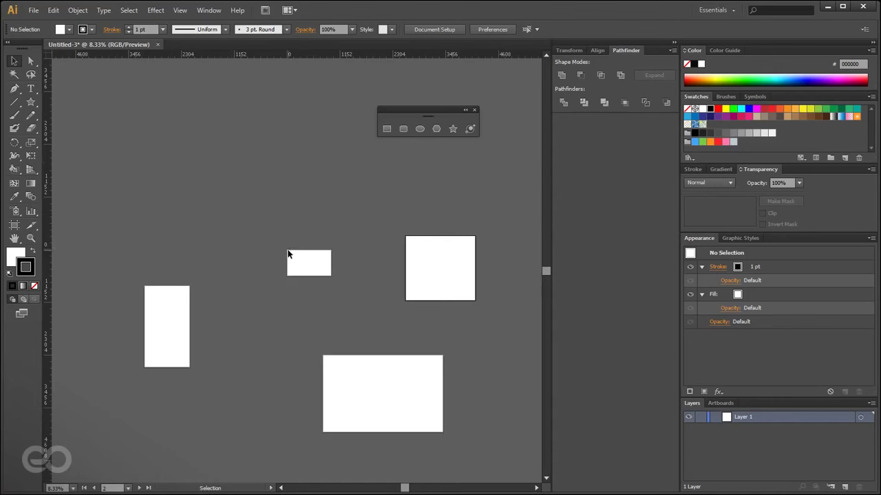
left_click_drag(47, 59, 152, 126)
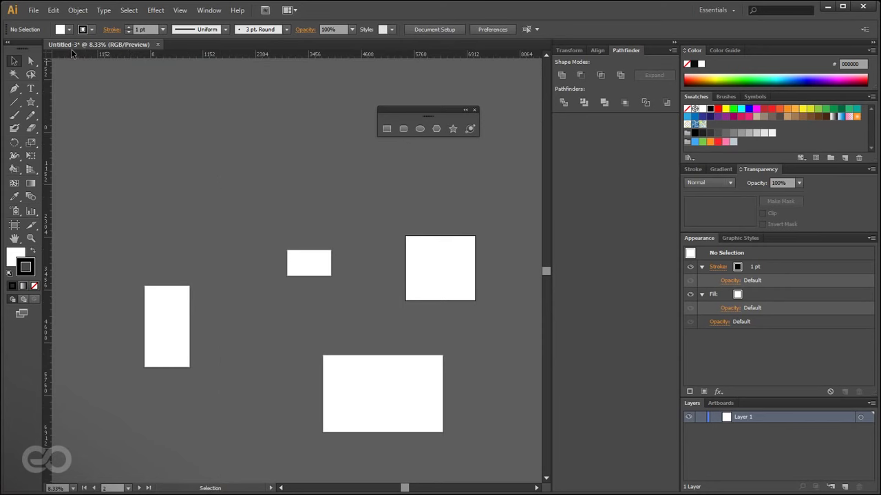
Change the rulers back to artboard rulers and look over the four artboards.
right_click(186, 58)
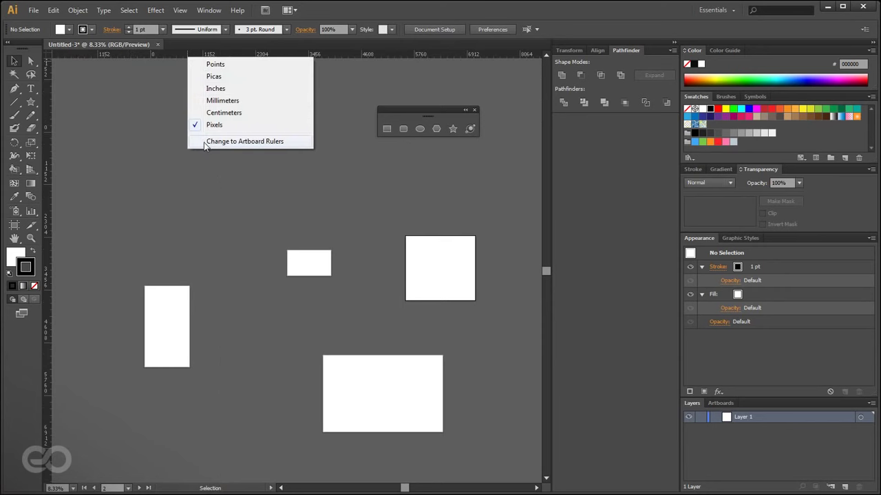
left_click(256, 142)
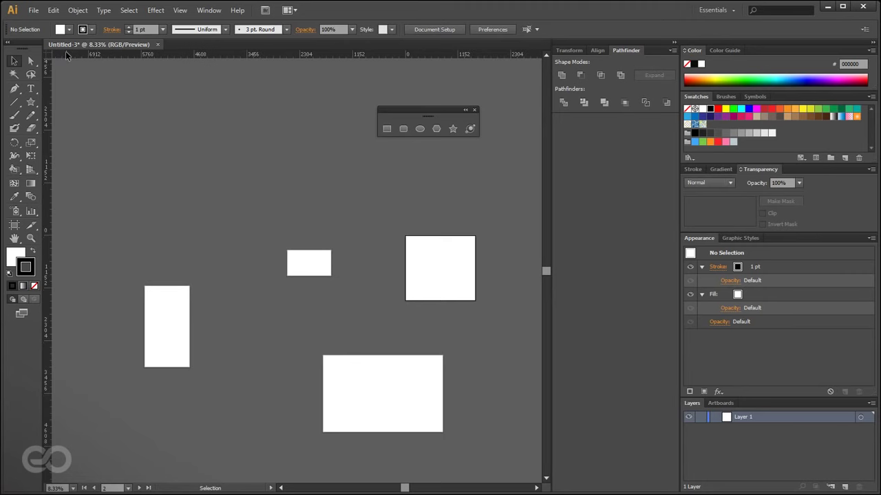
scroll(114, 289, "down", 2)
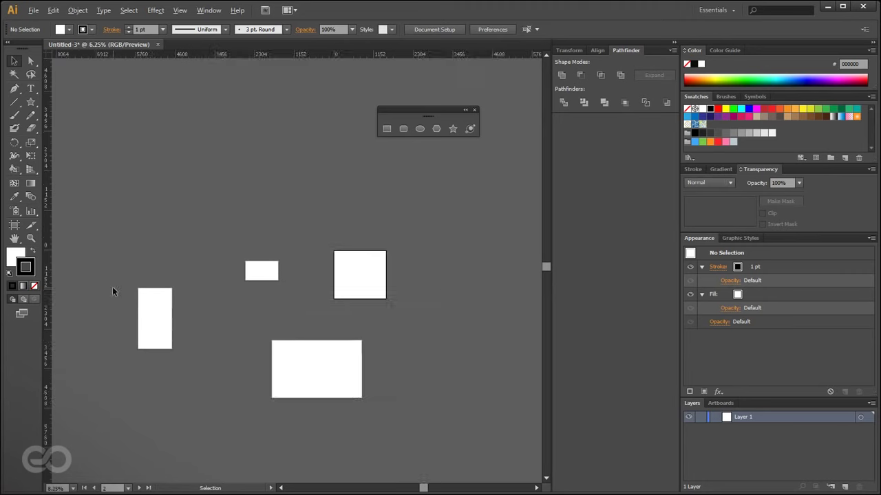
scroll(399, 311, "up", 3)
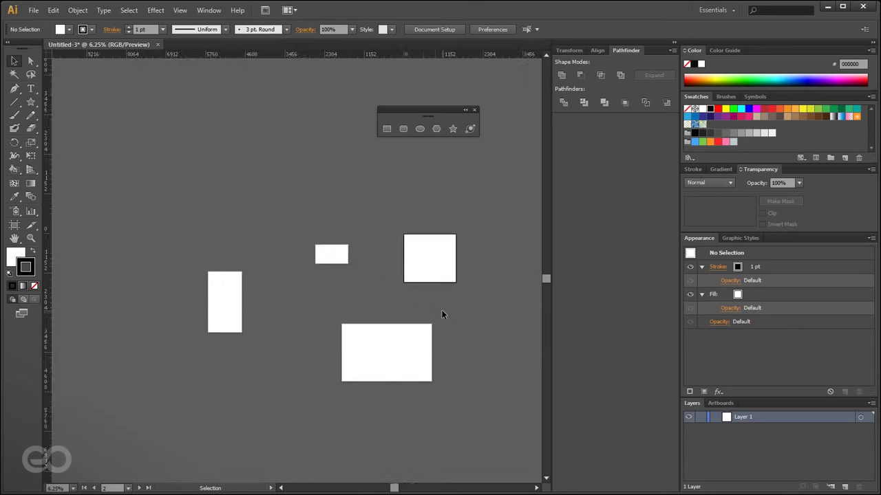
scroll(132, 273, "down", 1)
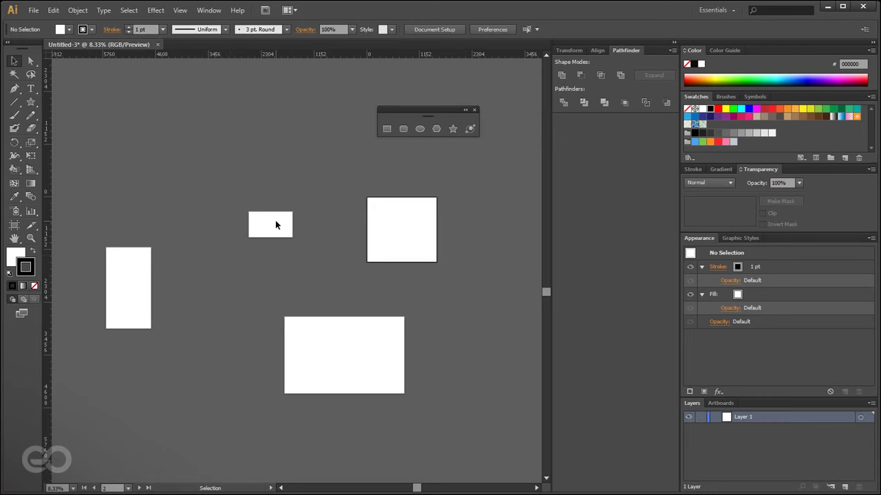
Place two vertical and two horizontal ruler guides across Artboard 1, the second pair at about X 416 px and Y 145 px.
scroll(275, 222, "up", 1)
scroll(218, 204, "up", 1)
scroll(347, 238, "up", 2)
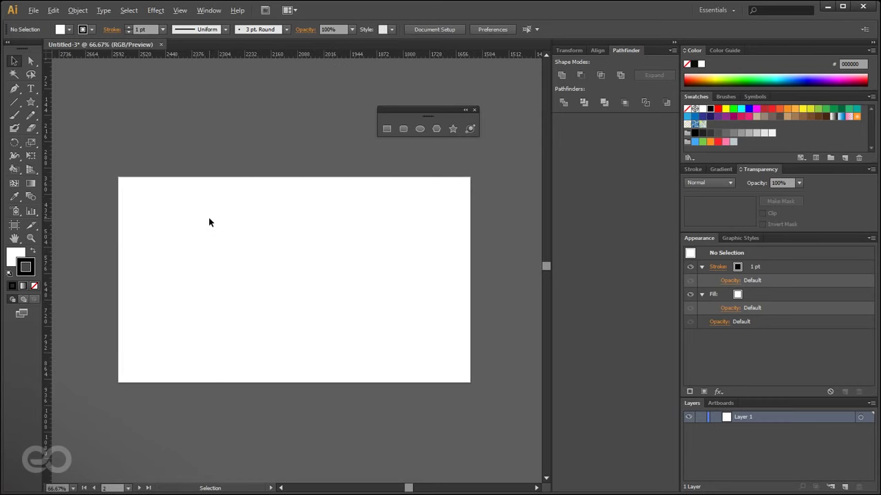
scroll(183, 212, "up", 1)
scroll(128, 216, "down", 1)
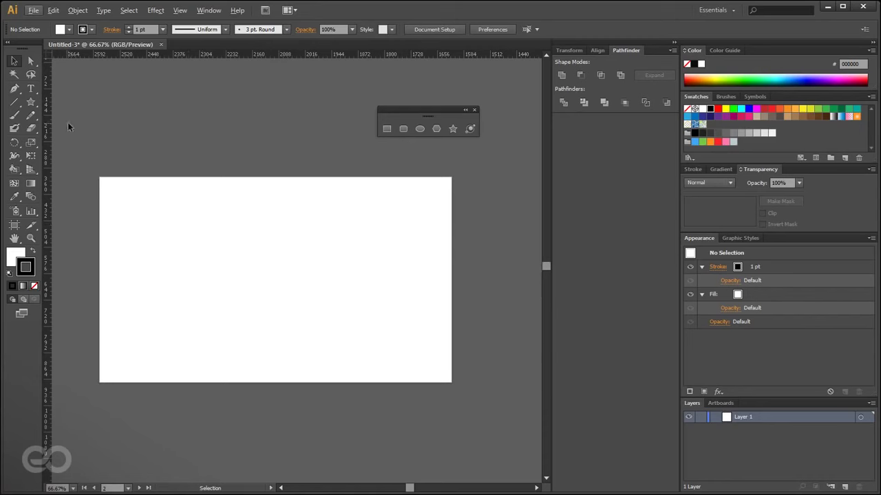
mouse_move(49, 152)
left_mouse_down()
mouse_move(163, 287)
mouse_move(324, 289)
mouse_move(126, 267)
mouse_move(144, 276)
left_mouse_up()
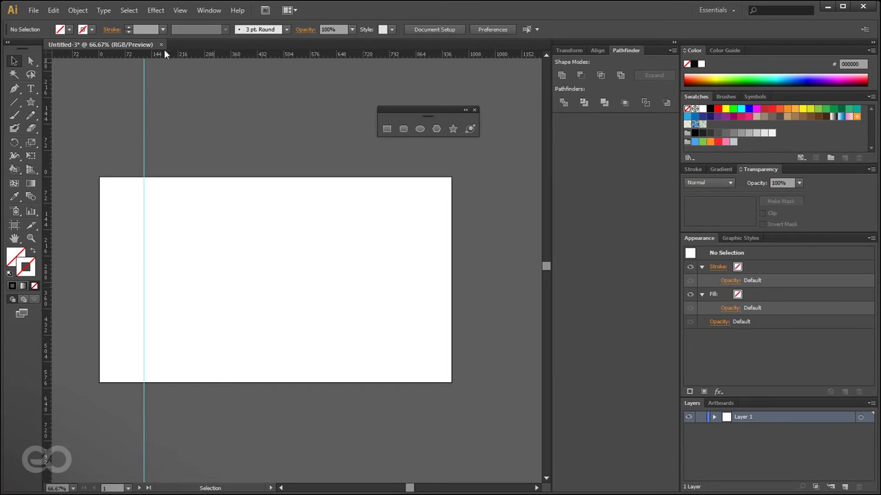
left_click_drag(242, 54, 255, 264)
left_click(253, 333)
left_click_drag(49, 284, 312, 312)
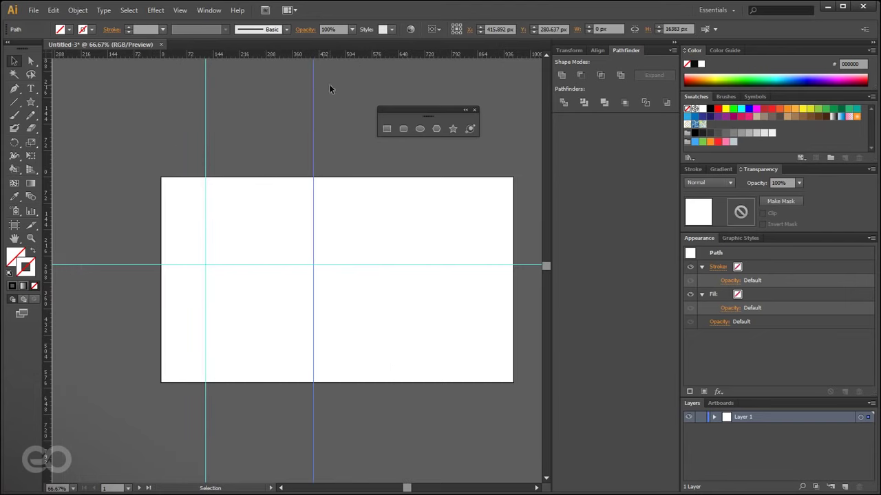
left_click_drag(335, 53, 345, 231)
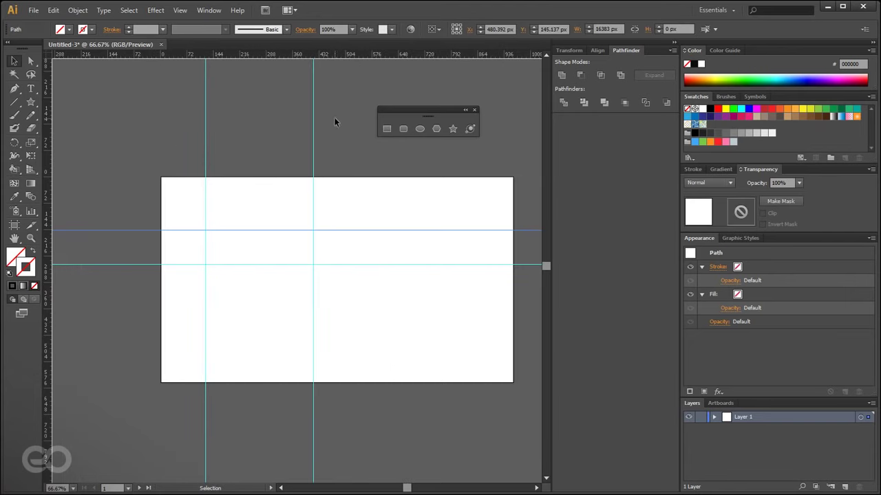
Pull out a horizontal guide, flip it to vertical, and place it between Artboard 1's left edge and the first vertical guide.
left_click_drag(346, 55, 334, 323)
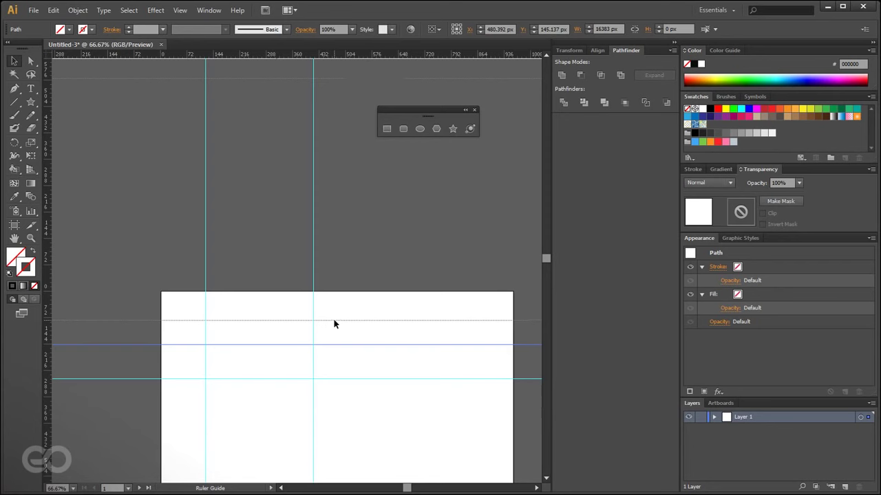
left_click_drag(334, 323, 179, 315)
key("alt")
left_click(229, 327)
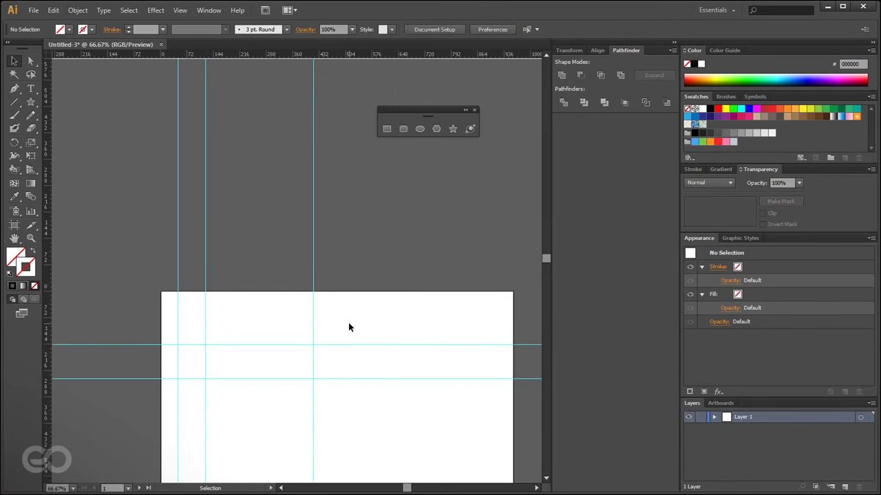
Select the rightmost vertical guide to check that it is selectable, and deselect it.
left_click_drag(309, 377, 269, 267)
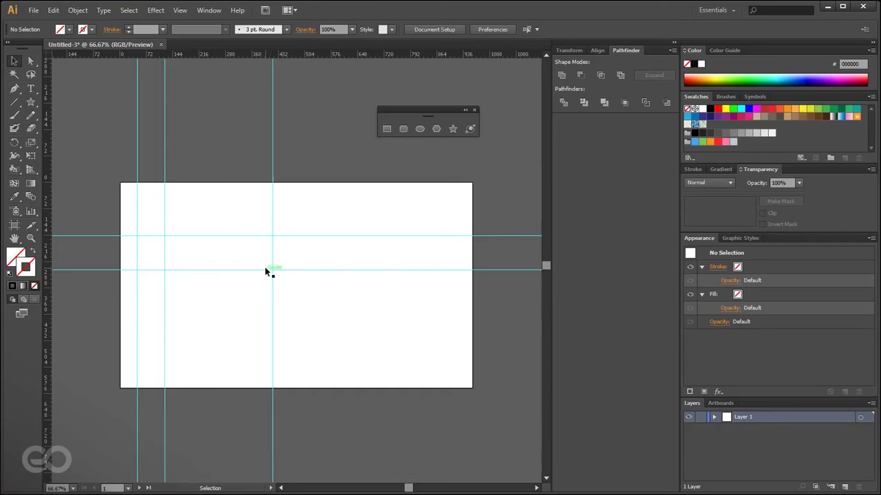
left_click(272, 123)
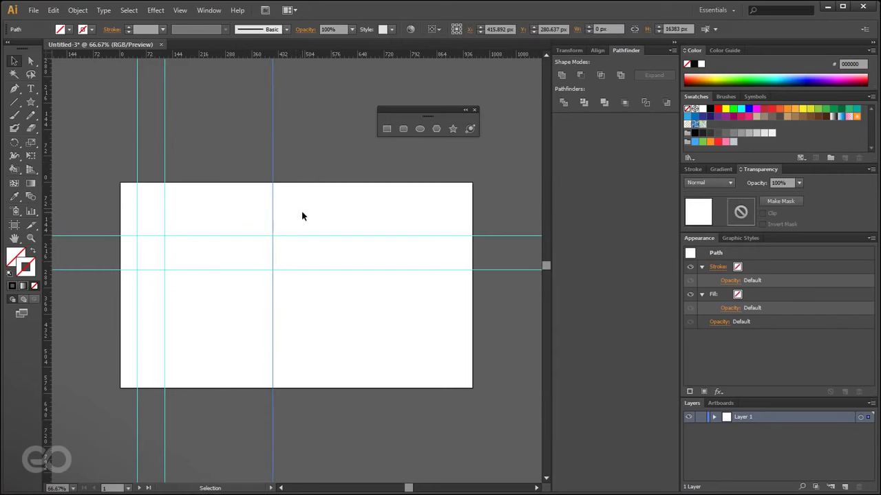
left_click(246, 219)
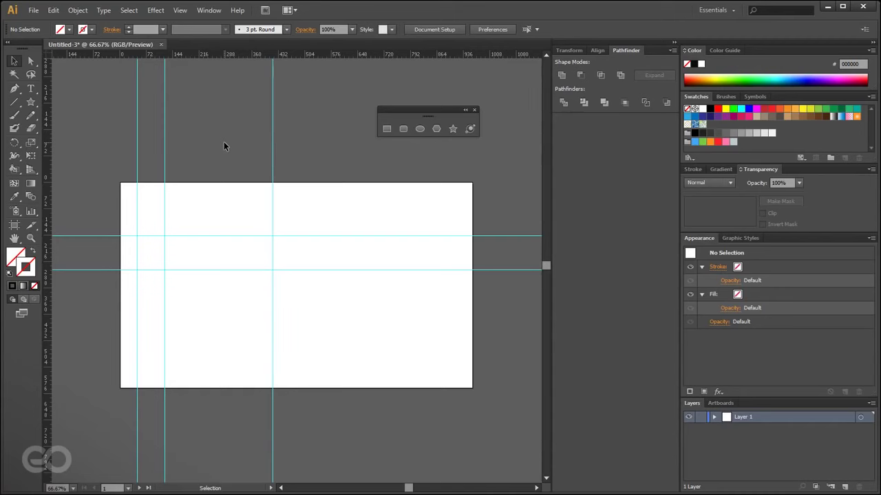
Show the document grid and examine its lines on and around Artboard 1.
left_click(183, 14)
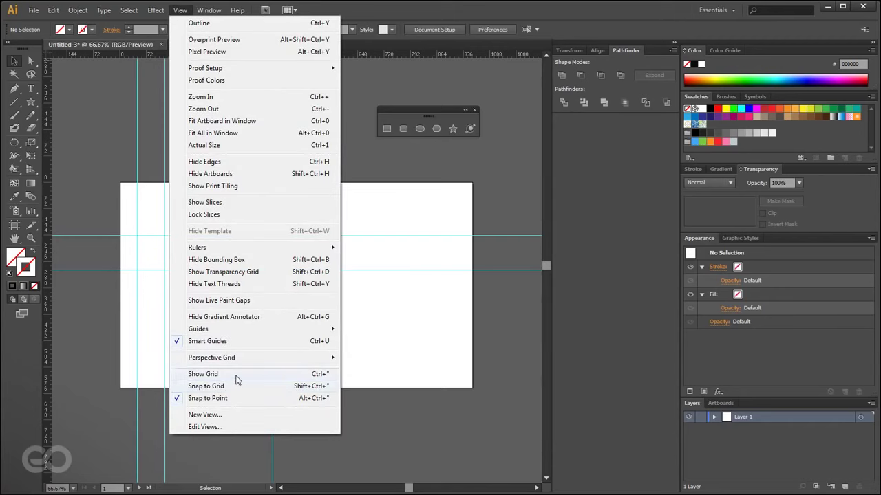
left_click(206, 374)
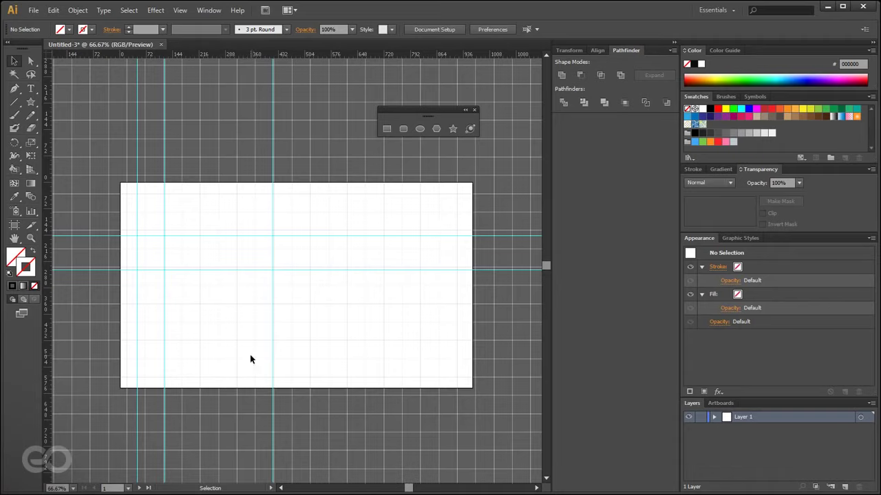
scroll(200, 283, "down", 5)
scroll(200, 281, "up", 4)
scroll(292, 288, "up", 2)
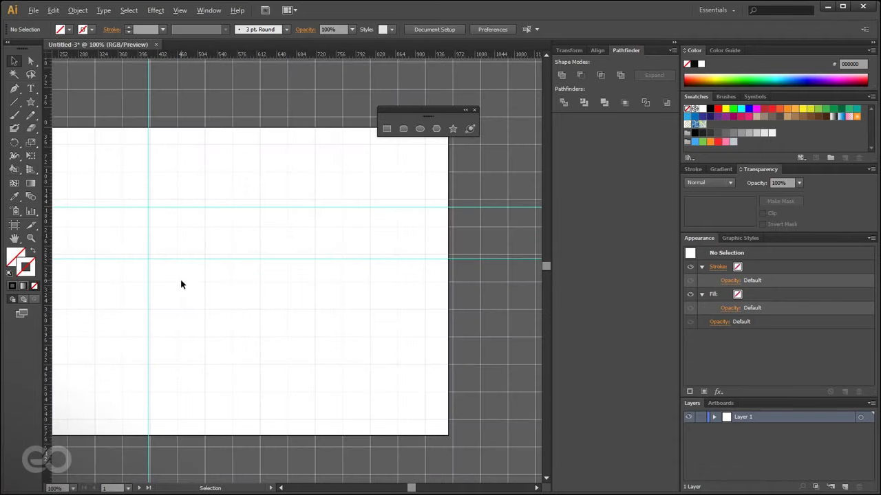
left_click_drag(128, 320, 317, 344)
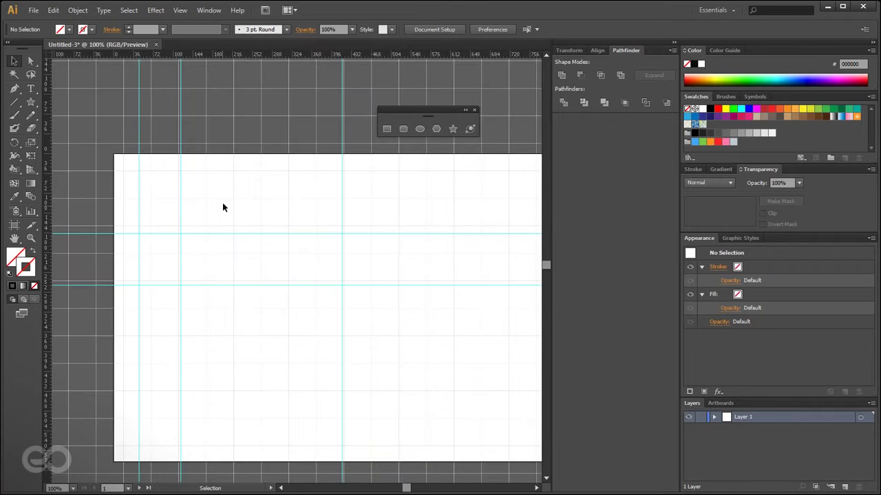
Select the Pen tool and turn on Snap to Grid.
left_click(14, 88)
left_click(179, 10)
left_click(199, 386)
Draw a closed straight-sided path on grid intersections near Artboard 1's upper edge, about 200 px wide and 100 px high, with a notched top.
left_click(371, 170)
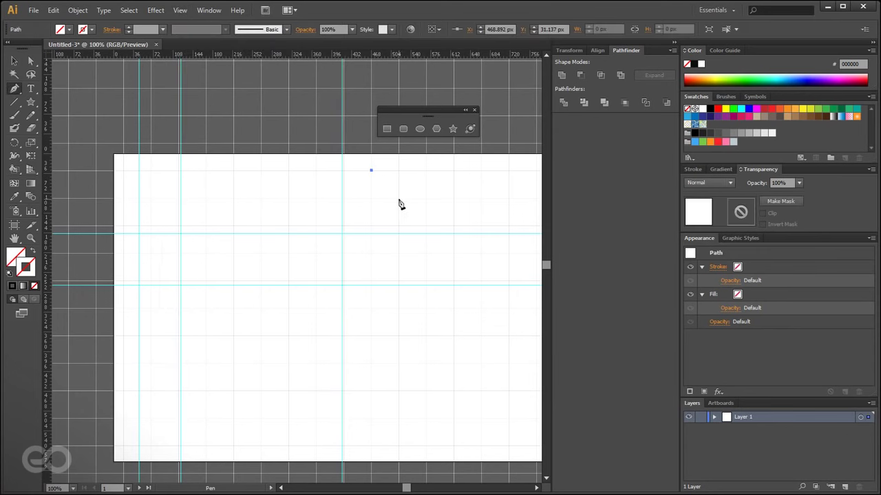
left_click(398, 198)
left_click(426, 197)
left_click(453, 170)
left_click(480, 197)
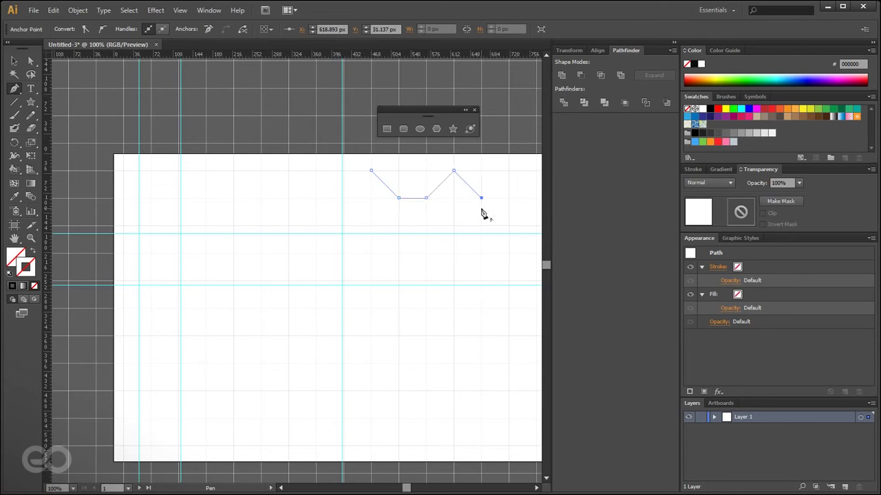
left_click(481, 225)
left_click(399, 225)
left_click(371, 225)
left_click(371, 170)
Return to the Selection tool and delete the whole grid-snapped path.
left_click(14, 60)
key("Delete")
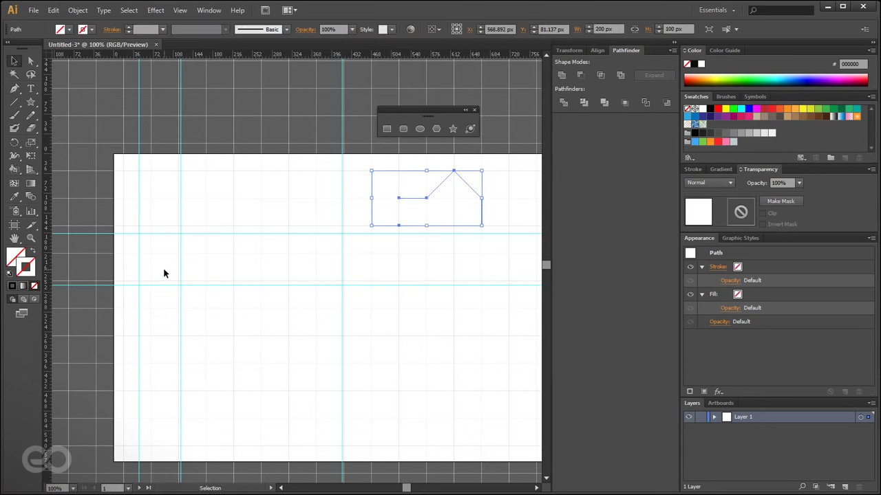
left_click(421, 215)
left_click(426, 200)
left_click(401, 219)
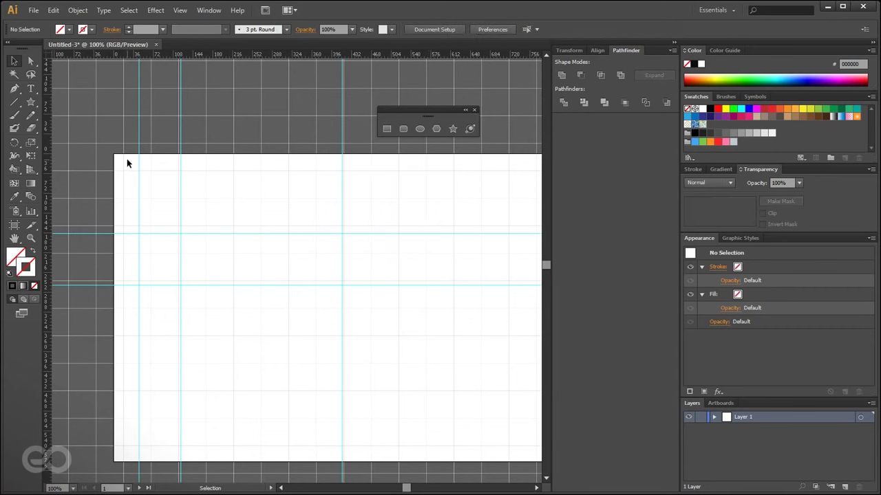
In the Guides & Grid preferences, keep gridlines every 100 px and set the subdivisions to 0.
left_click(53, 10)
mouse_move(216, 346)
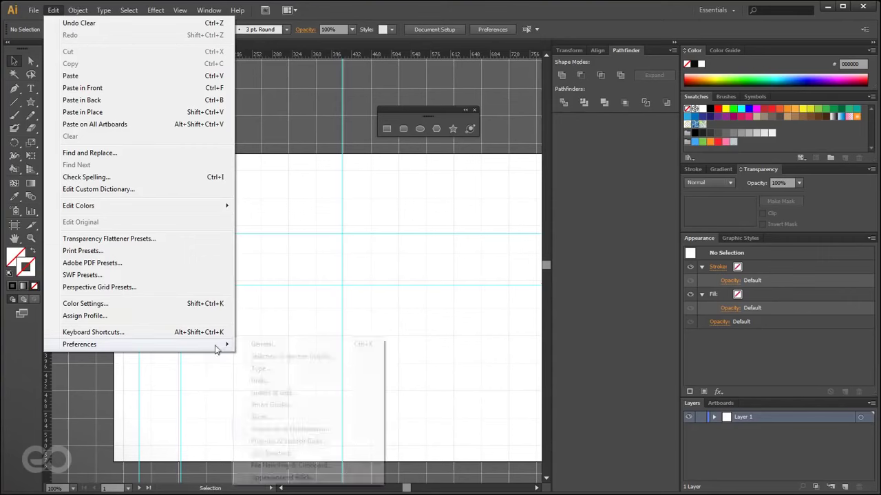
left_click(317, 392)
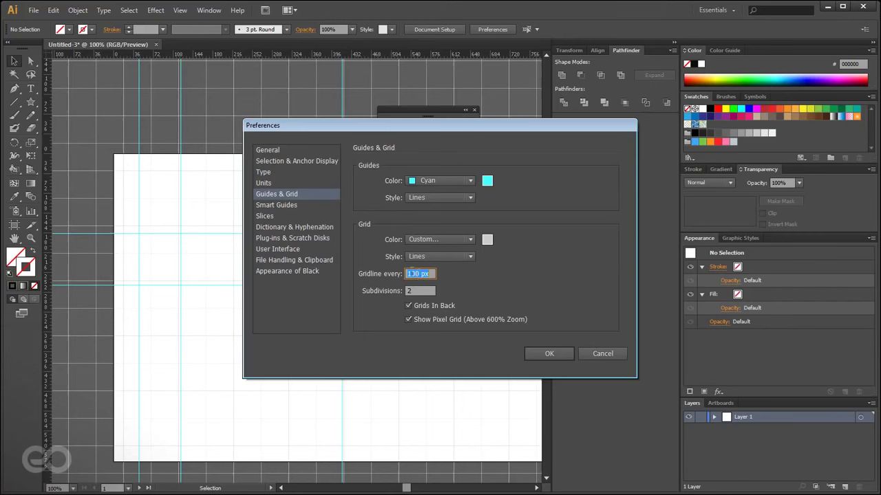
left_click(432, 278)
left_click_drag(419, 274, 396, 274)
key("Tab")
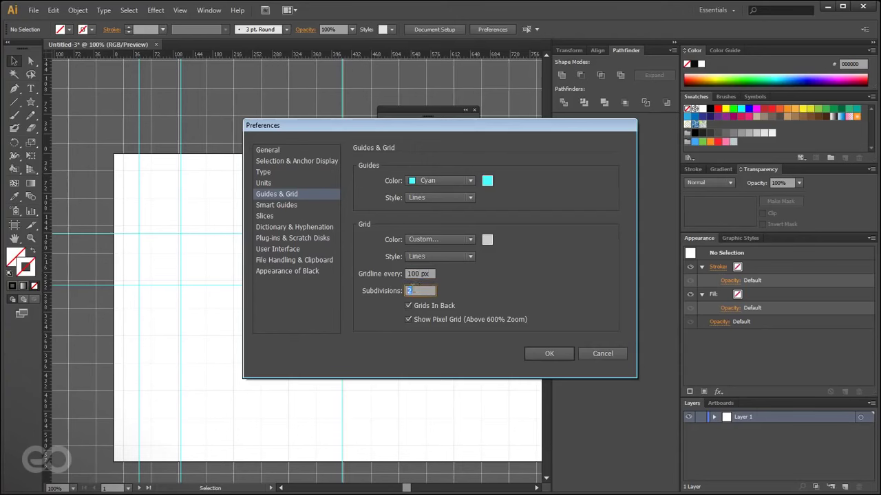
type("0")
left_click(544, 353)
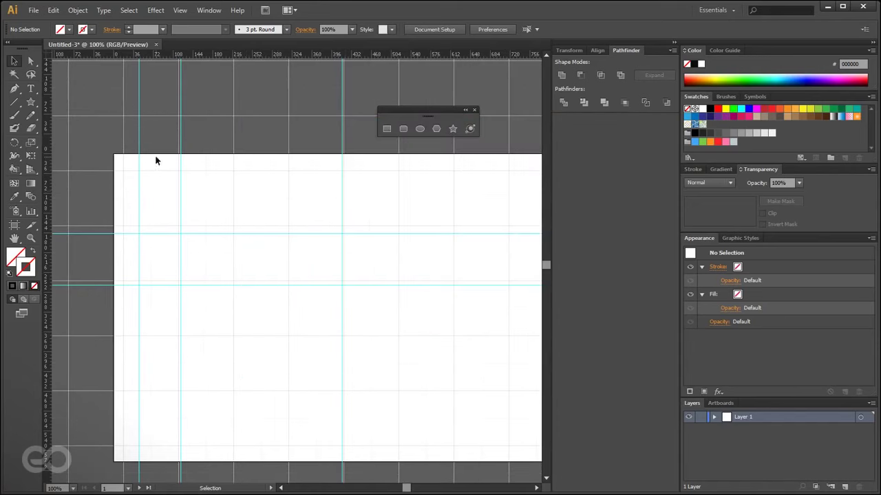
Switch to global rulers and place the ruler origin at the artboard's upper-left corner so the grid starts there.
scroll(81, 127, "up", 2)
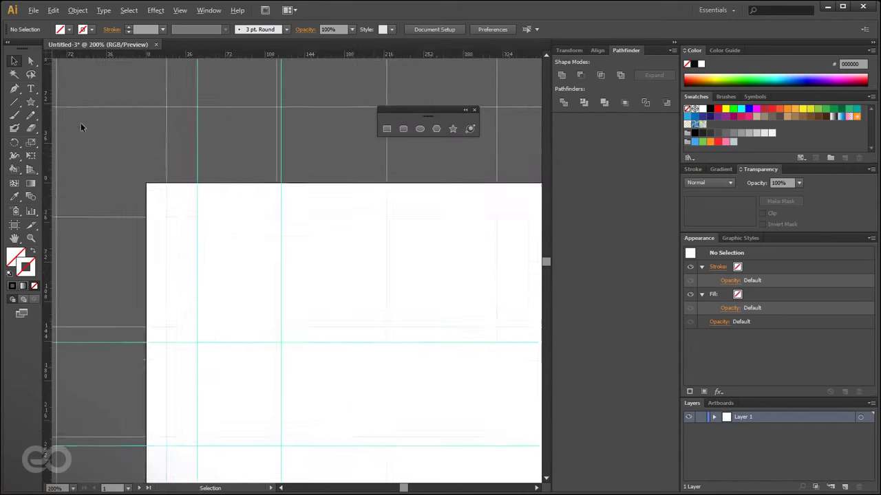
scroll(80, 123, "up", 1)
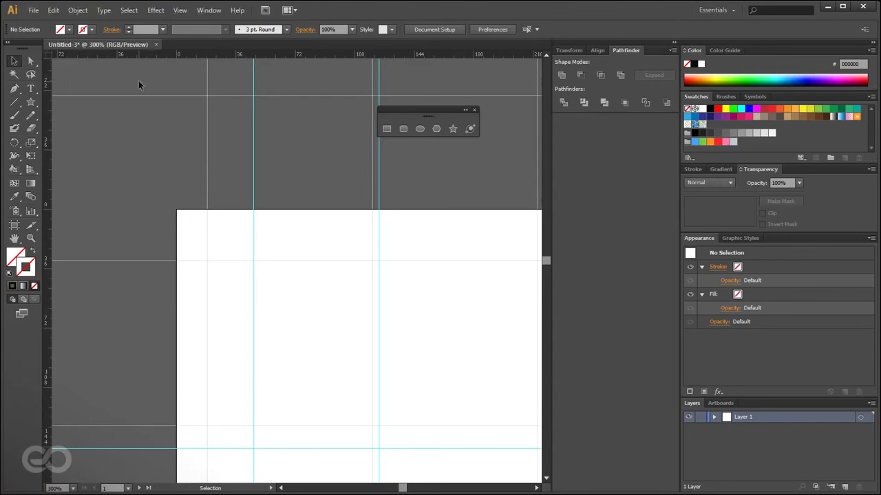
left_click_drag(46, 55, 176, 207)
right_click(186, 51)
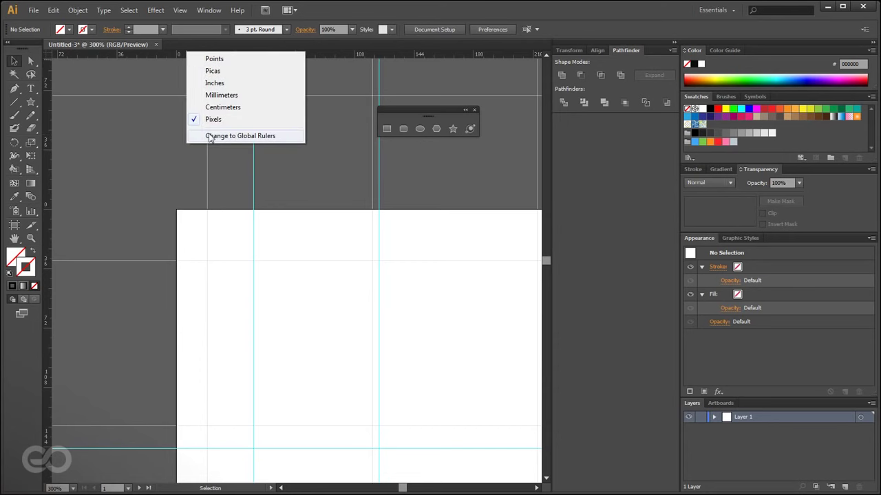
left_click(211, 136)
left_click_drag(48, 55, 176, 209)
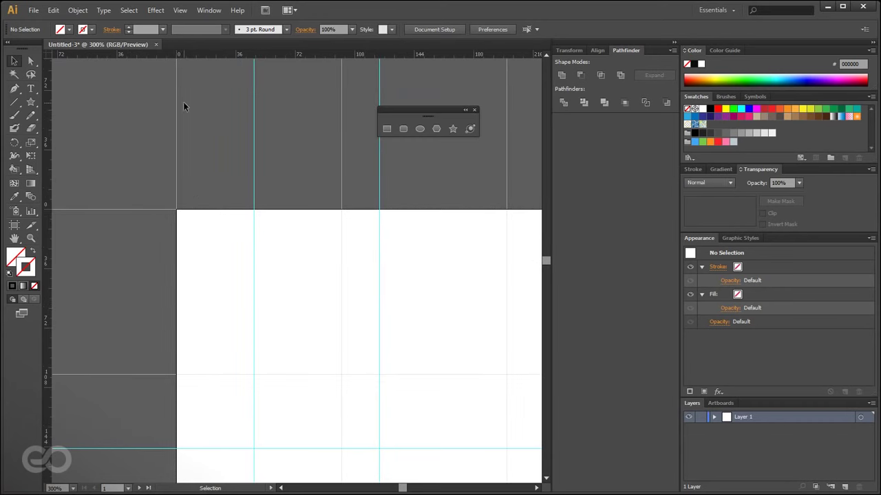
Examine how the gridlines line up with the artboard's edges and corner at several zoom levels.
scroll(207, 114, "up", 2)
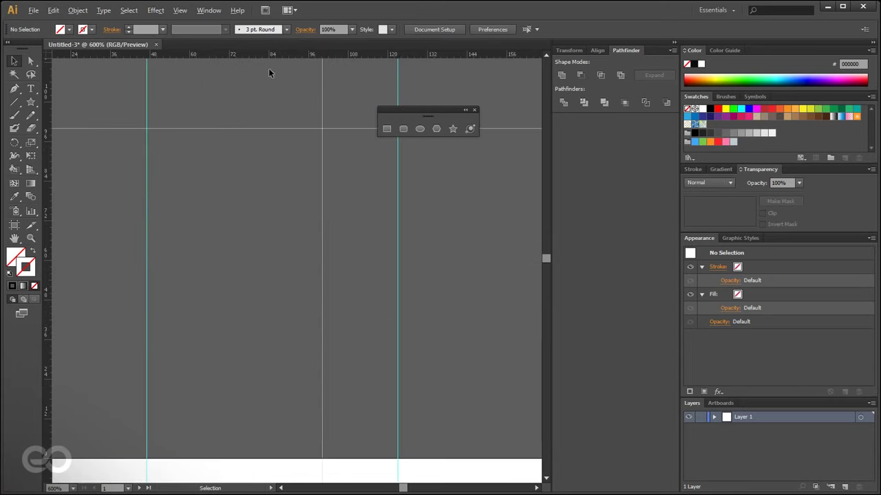
scroll(271, 212, "down", 3)
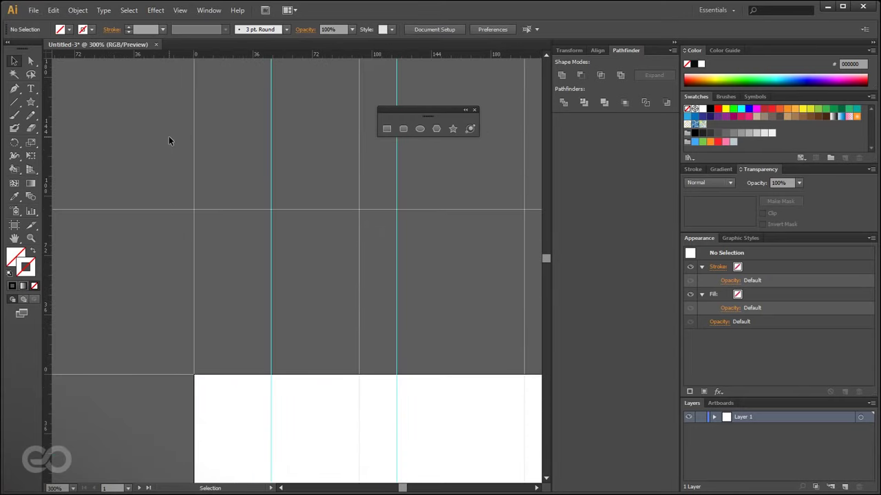
scroll(358, 69, "up", 4)
scroll(358, 68, "up", 1)
scroll(276, 163, "down", 8)
scroll(83, 141, "down", 3)
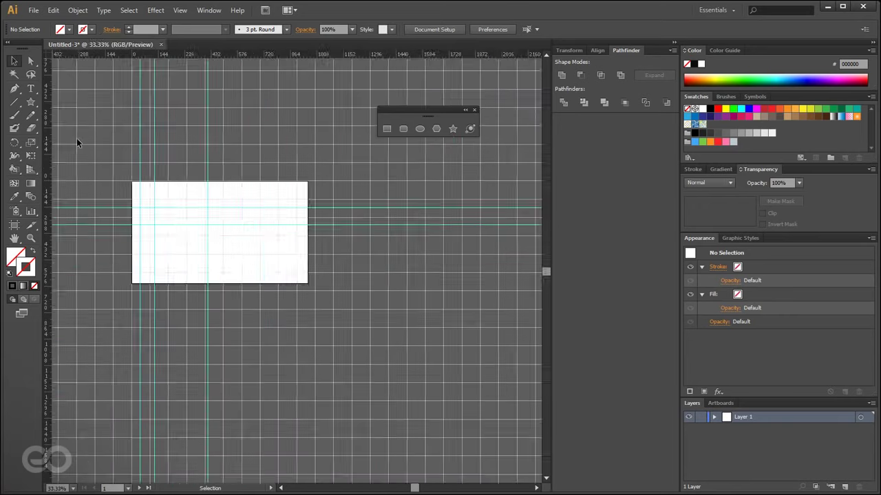
scroll(118, 145, "up", 2)
Draw a grid-snapped circle 200 px in diameter centred at X 600, Y 200 px, and deselect it.
left_click(12, 63)
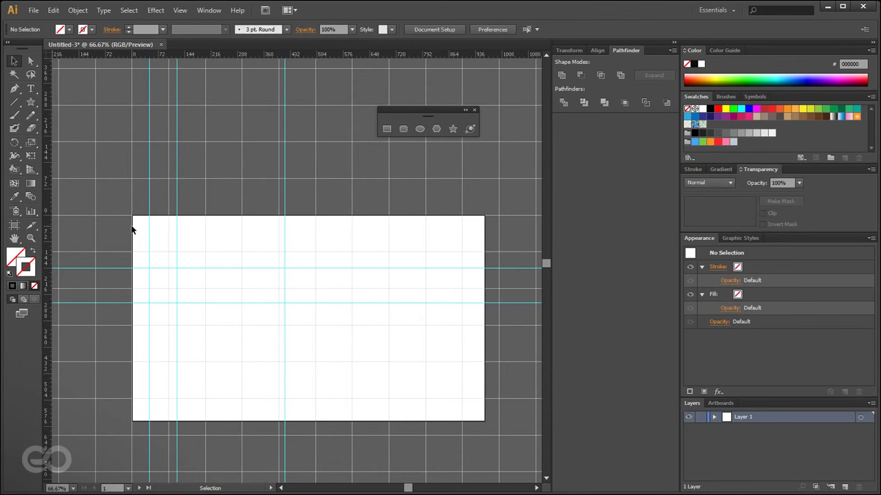
left_click_drag(32, 105, 64, 128)
left_click_drag(319, 251, 389, 325)
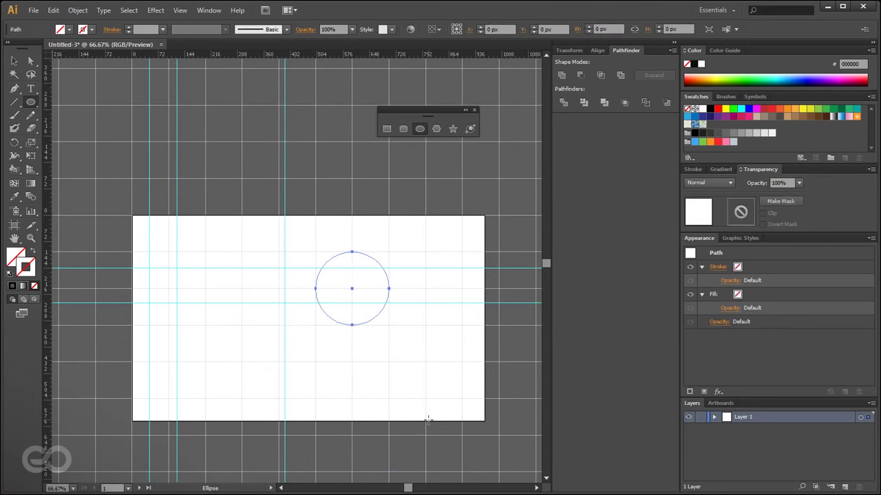
left_click(16, 63)
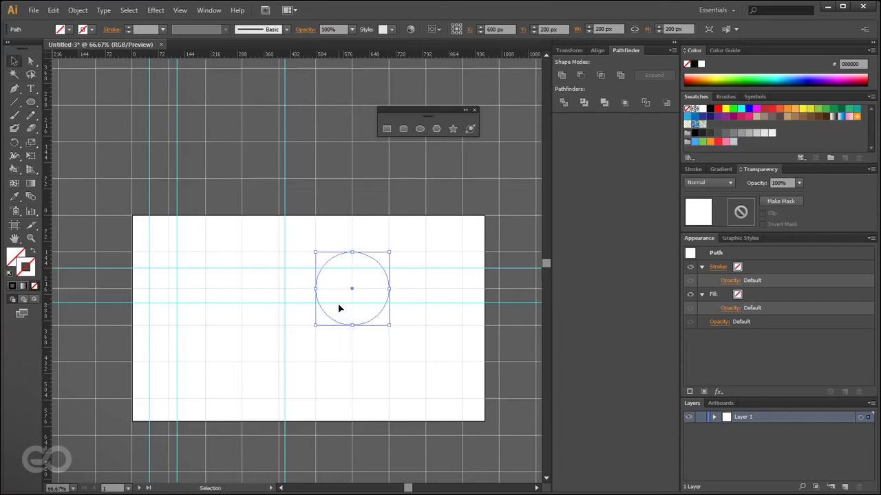
left_click(337, 304)
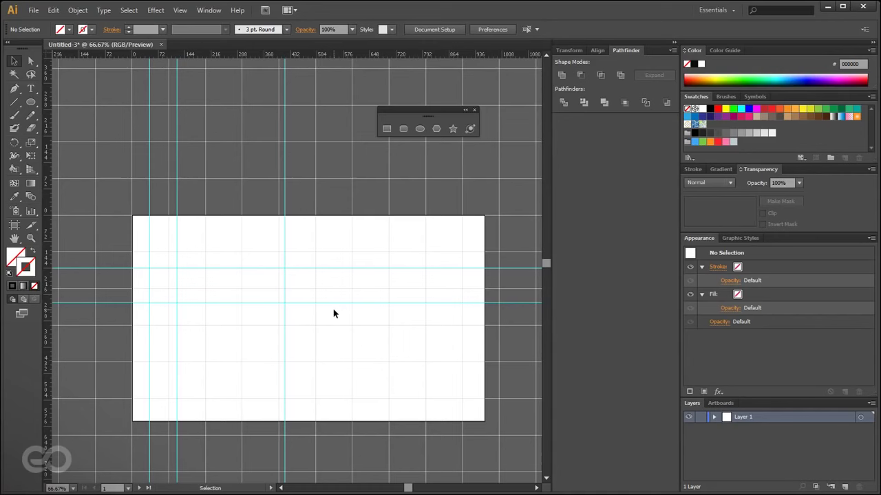
Review the color mode and profile options for a new document, and cancel without creating it.
left_click(33, 10)
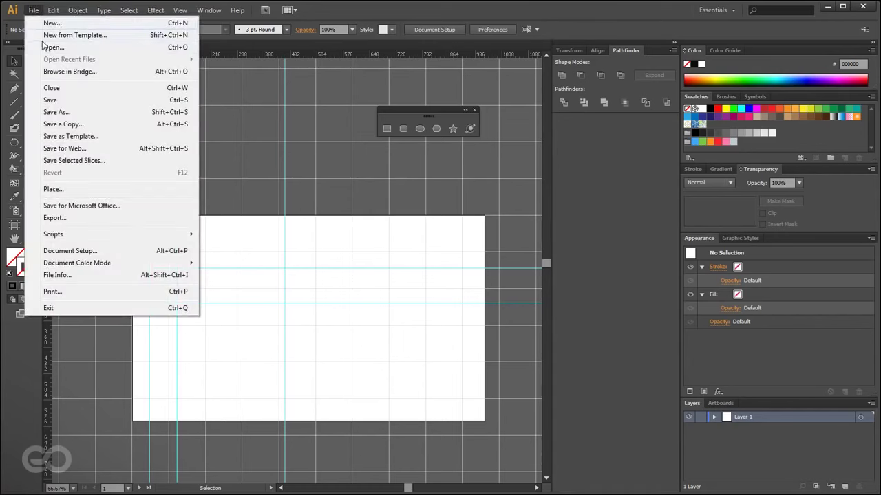
left_click(58, 22)
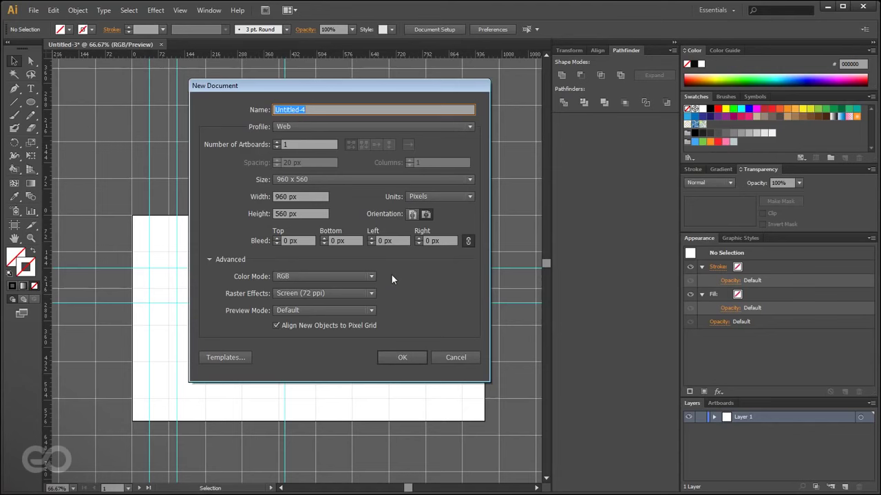
left_click(289, 275)
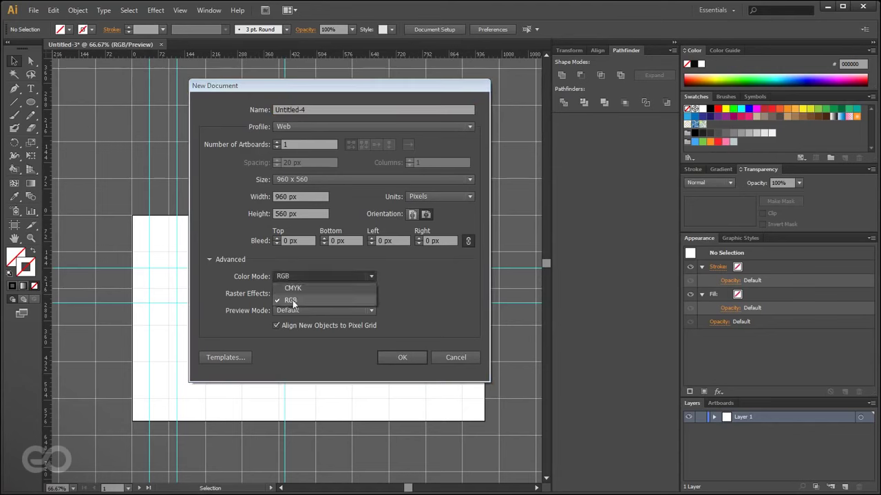
left_click(293, 300)
left_click(281, 278)
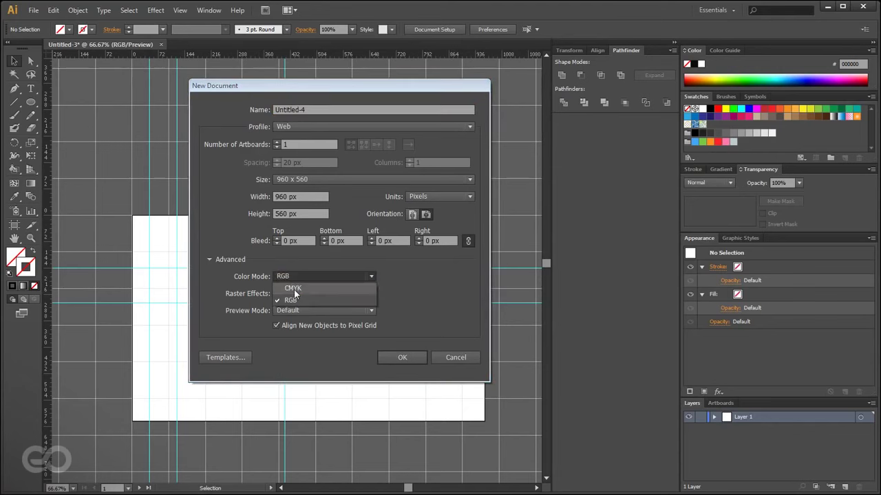
left_click(331, 265)
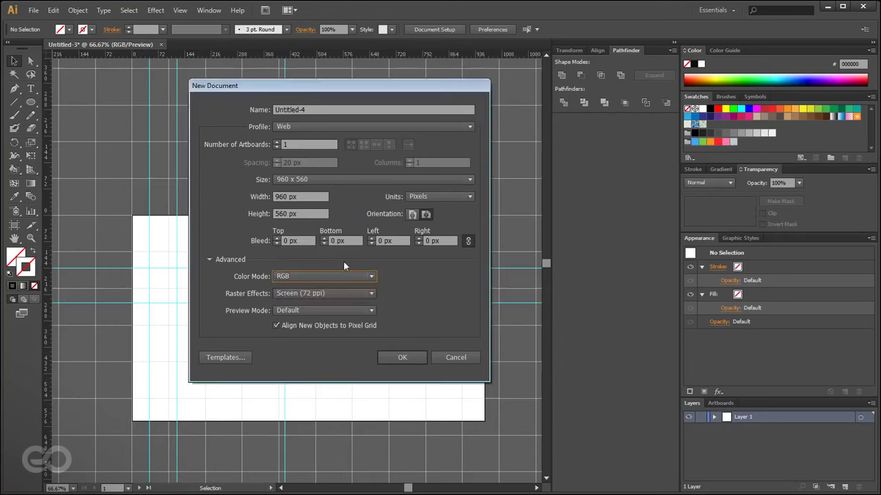
left_click(289, 125)
left_click(245, 241)
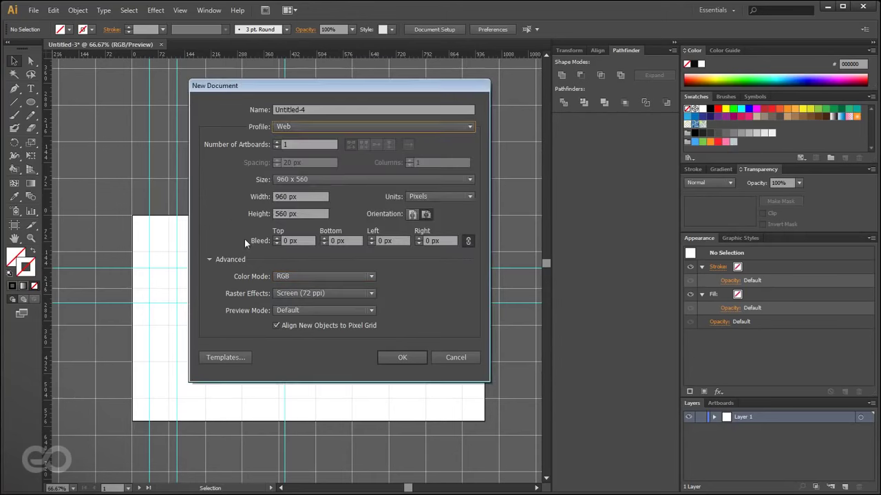
left_click(455, 357)
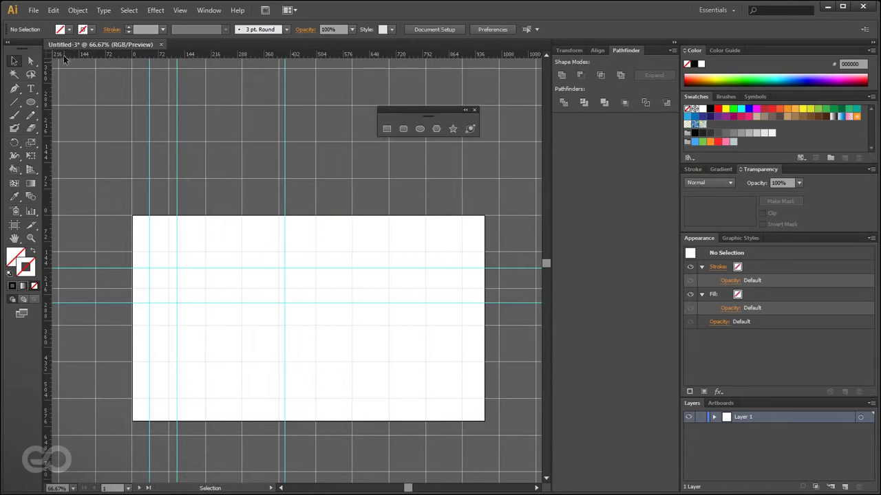
Review the measurement units available for the rulers and close the list without changing them.
right_click(121, 57)
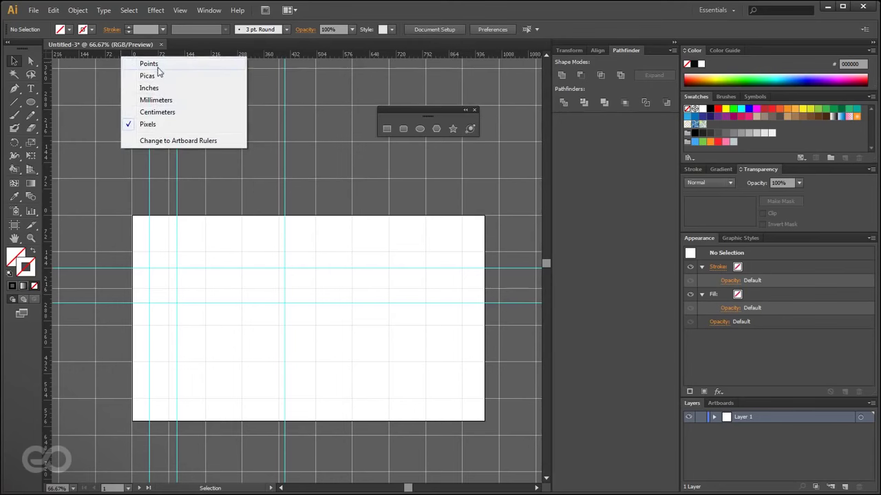
right_click(258, 52)
left_click(197, 220)
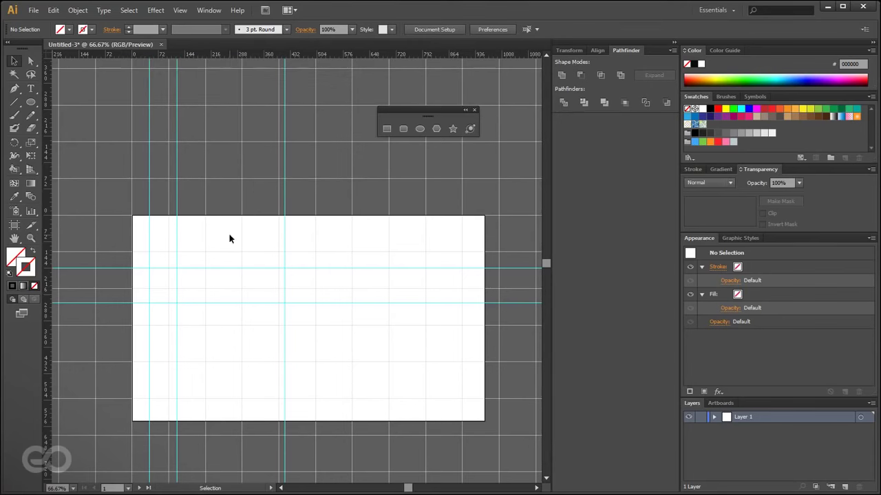
With the Pen tool, draw a closed curved path through four grid intersections, starting at X 300, Y 100 px.
left_click(31, 61)
left_click(13, 88)
left_click_drag(241, 251, 206, 288)
left_click_drag(279, 362, 389, 361)
left_click_drag(388, 325, 389, 249)
left_click_drag(351, 216, 278, 252)
left_click_drag(241, 251, 222, 299)
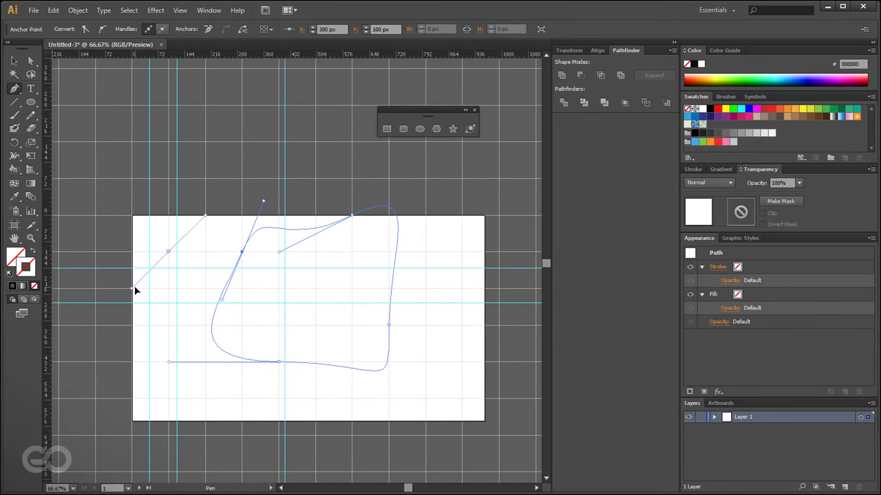
Draw a closed grid-snapped path about 200 px wide and 300 px high with a curved left side and three straight sides.
left_click(168, 361)
left_click(240, 361)
left_click(241, 251)
left_click(168, 251)
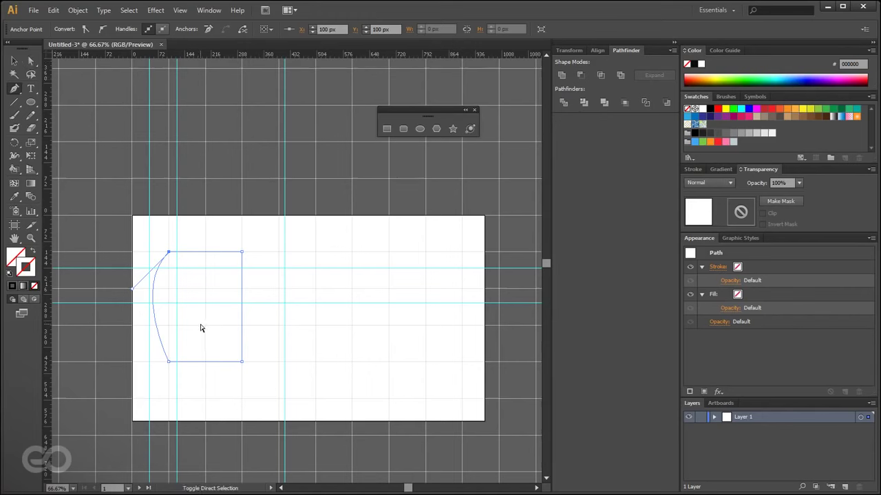
Move the path's upper-right anchor to X 400, Y 0 px and delete its upper-left curved anchor.
left_click_drag(241, 252, 279, 216)
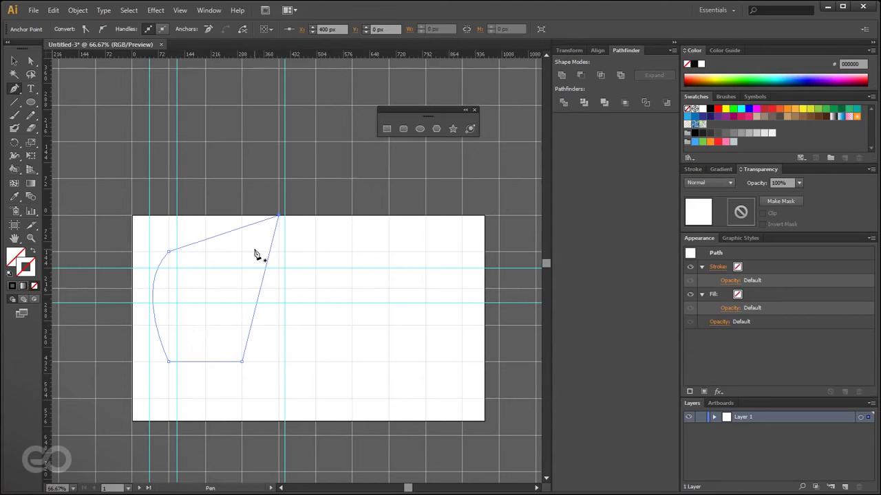
left_click(169, 253)
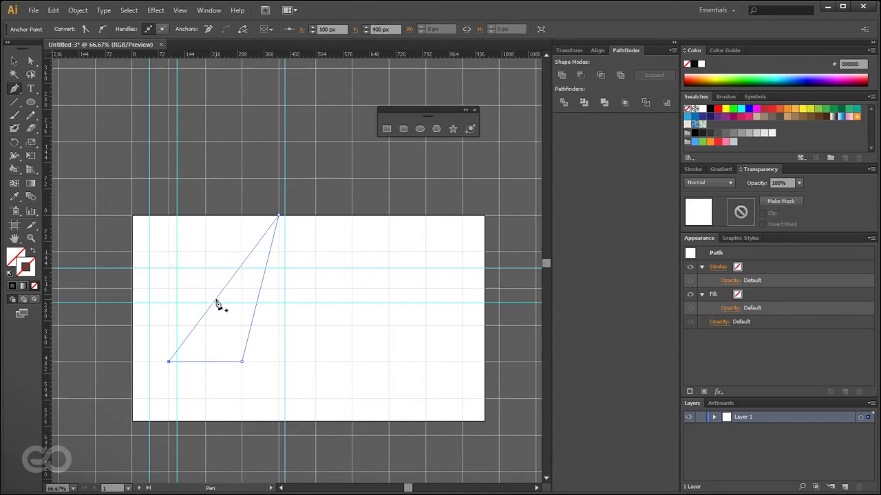
left_click(262, 296)
key("ctrl+z")
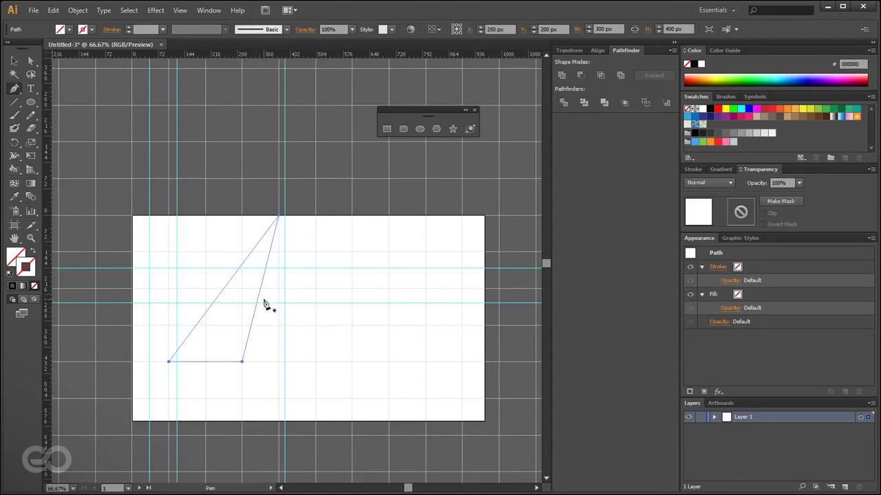
Turn off Snap to Grid and convert the path's topmost anchor to a smooth point with long slanted handles.
left_click(15, 89)
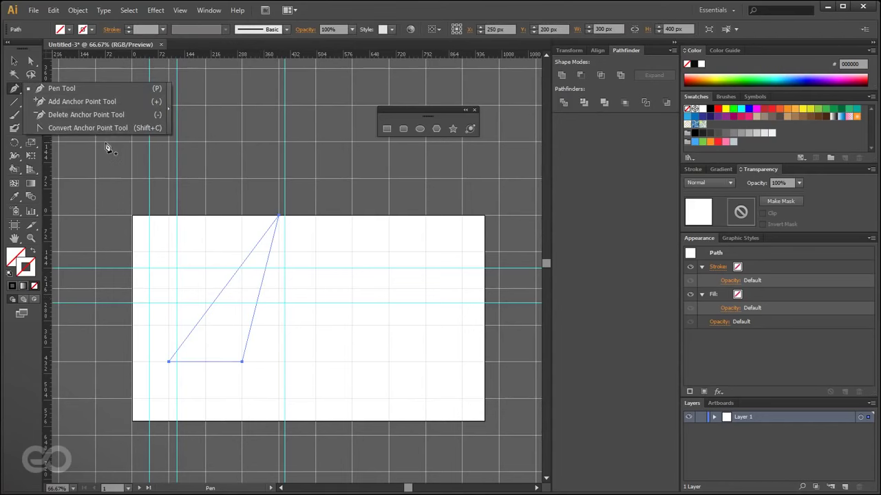
key("alt")
key("alt")
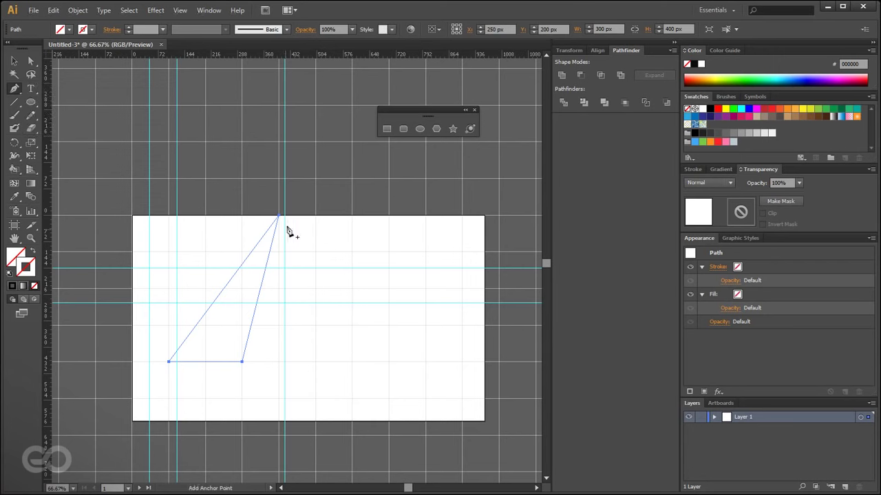
key("ctrl")
left_click(179, 10)
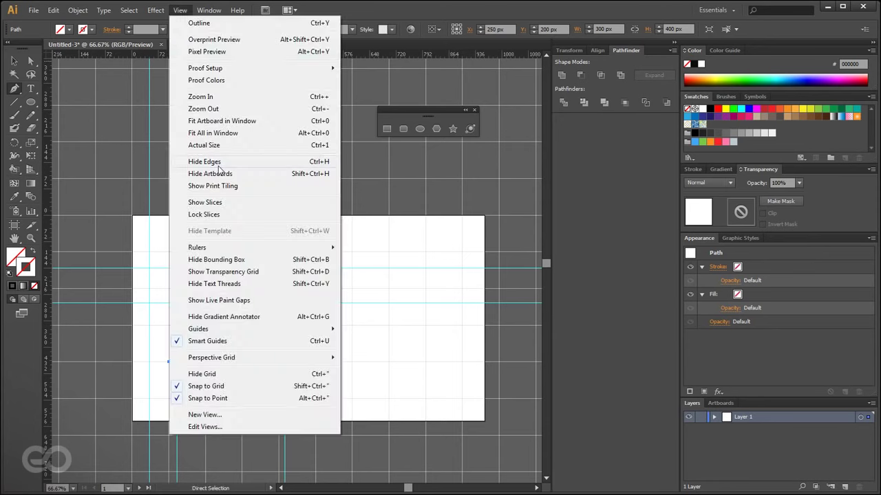
left_click(228, 399)
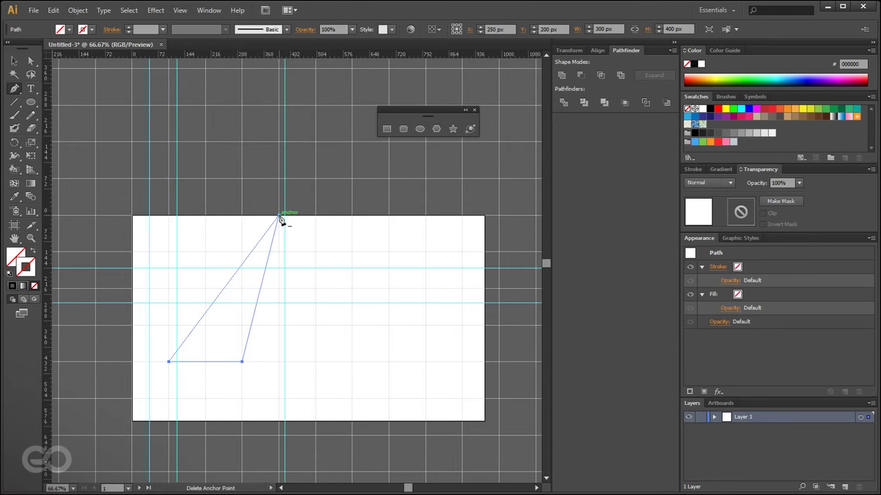
left_click_drag(279, 216, 198, 177)
key("v")
Draw two circles off the grid, about 124 px and 285 px in diameter, in the artboard's right half, and undo a third.
left_click(31, 103)
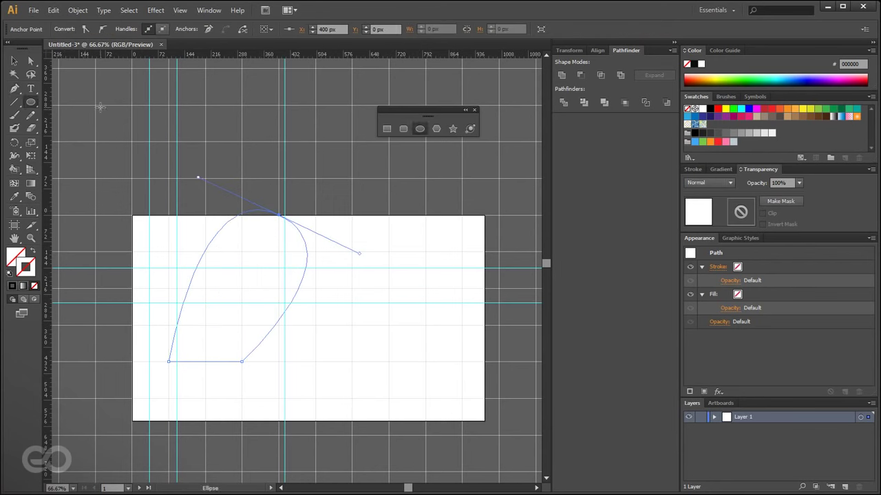
left_click_drag(349, 289, 386, 334)
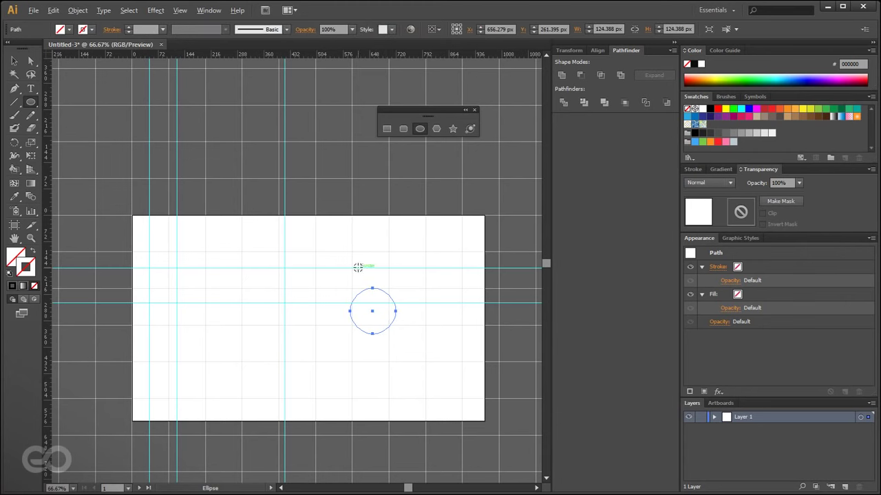
mouse_move(375, 254)
left_mouse_down()
mouse_move(407, 315)
mouse_move(445, 337)
mouse_move(434, 293)
mouse_move(420, 314)
mouse_move(436, 310)
mouse_move(428, 307)
left_mouse_up()
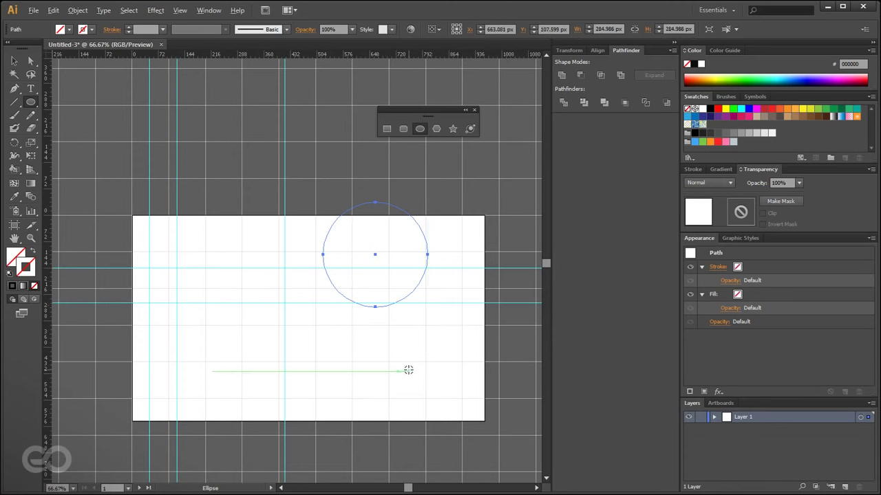
mouse_move(402, 328)
left_mouse_down()
mouse_move(436, 362)
mouse_move(411, 340)
mouse_move(452, 411)
left_mouse_up()
key("ctrl+z")
Draw a winding freehand Pencil path about 750 px wide across the artboard, and undo it.
left_click(33, 115)
mouse_move(234, 256)
left_mouse_down()
mouse_move(334, 368)
mouse_move(395, 200)
left_mouse_up()
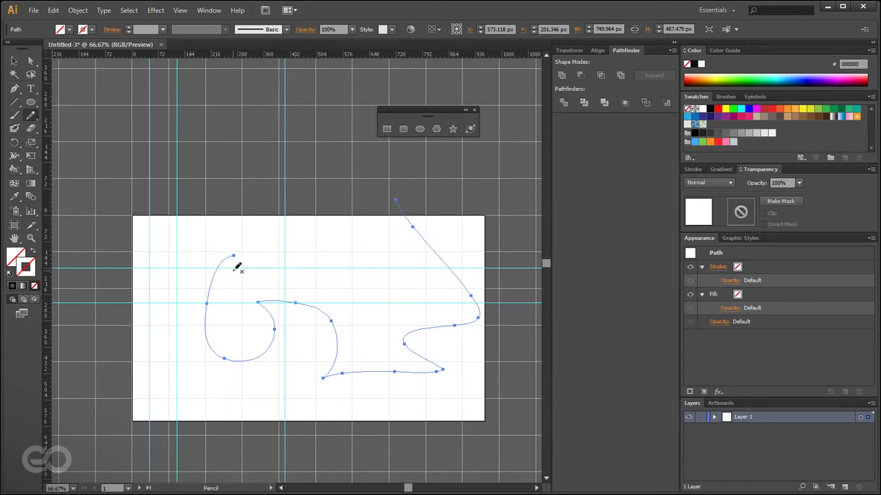
key("ctrl+z")
Try a freehand Blob Brush stroke in the artboard's left half, remove it and return to the Selection tool.
left_click(11, 129)
mouse_move(208, 361)
left_mouse_down()
mouse_move(279, 334)
mouse_move(192, 232)
left_mouse_up()
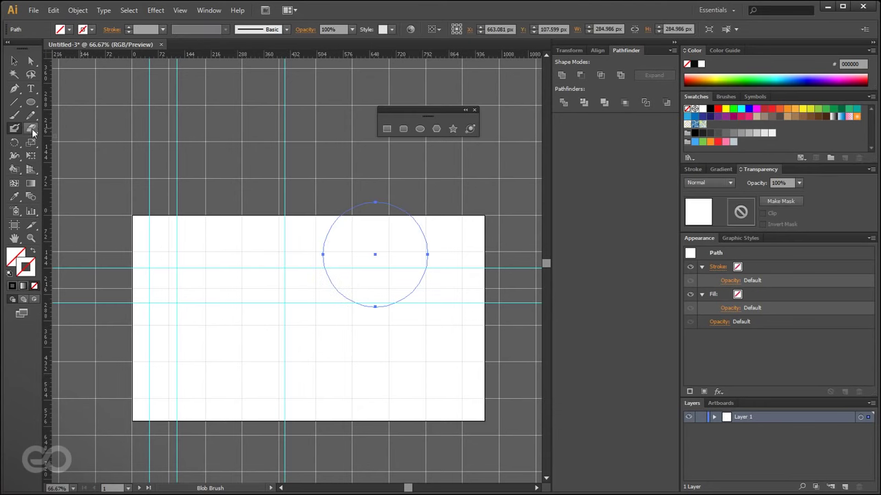
left_click(14, 61)
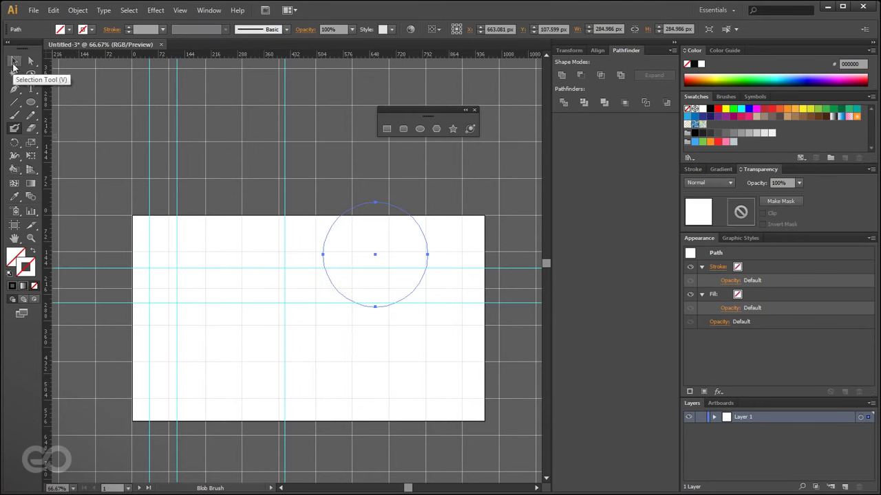
Give the large circle an orange F15A24 stroke and a magenta FF00FF fill.
left_click(780, 109)
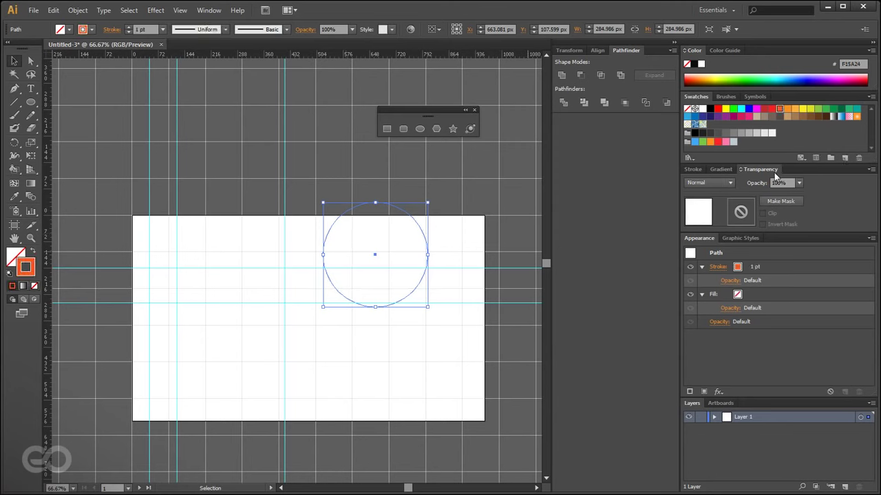
left_click(404, 299)
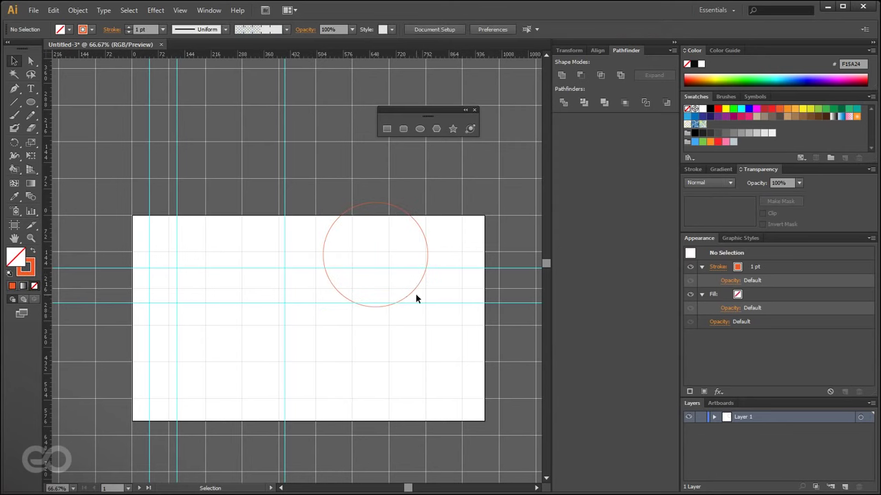
left_click(413, 295)
left_click(756, 109)
left_click(328, 392)
left_click(369, 256)
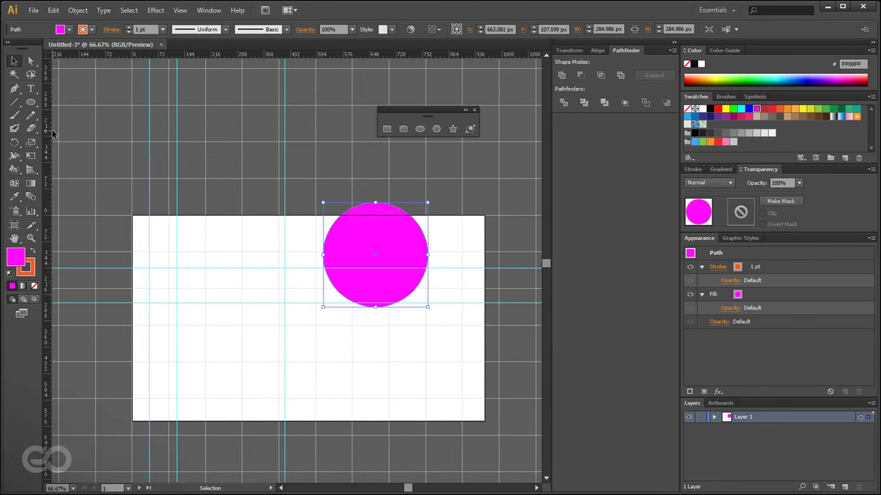
Erase a curved strip down through the magenta circle's left part, splitting it into a narrow sliver and a large crescent.
left_click(31, 130)
mouse_move(329, 223)
left_mouse_down()
mouse_move(357, 295)
mouse_move(349, 301)
left_mouse_up()
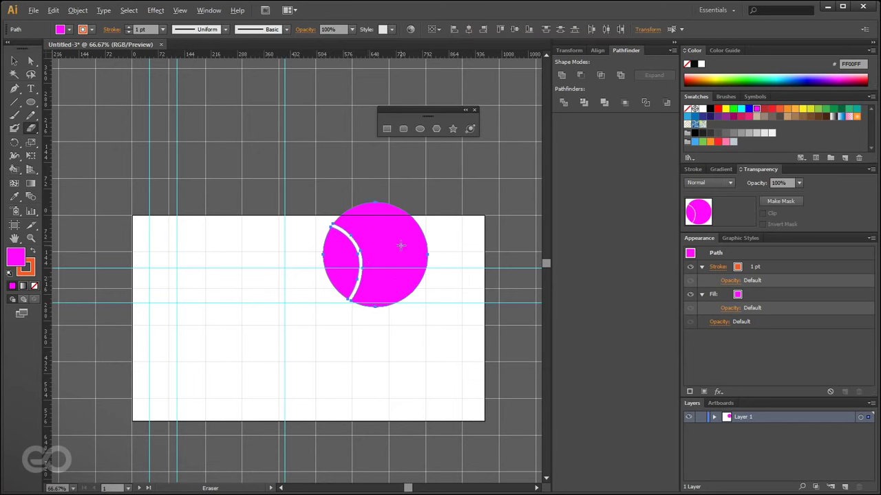
scroll(401, 244, "up", 2)
key("v")
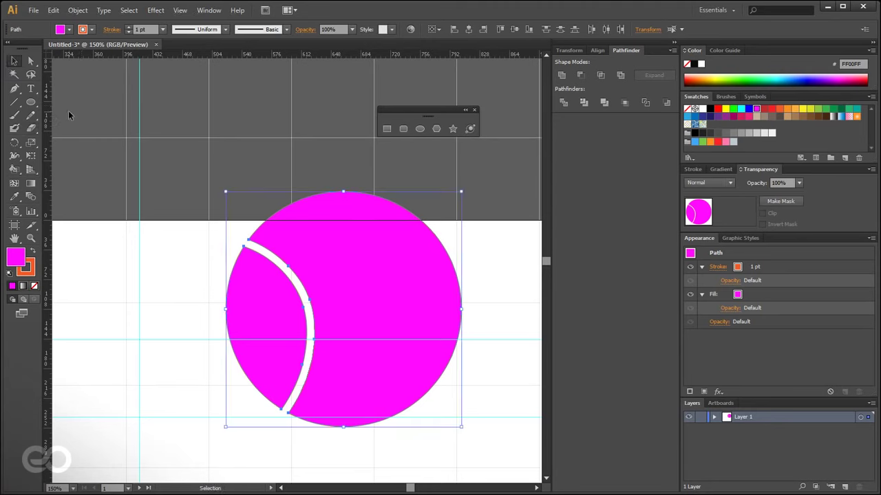
Paint two Paintbrush strokes with the dotted Circles brush, a hooked one beside the circle and a wavy one below it.
scroll(250, 181, "down", 1)
key("b")
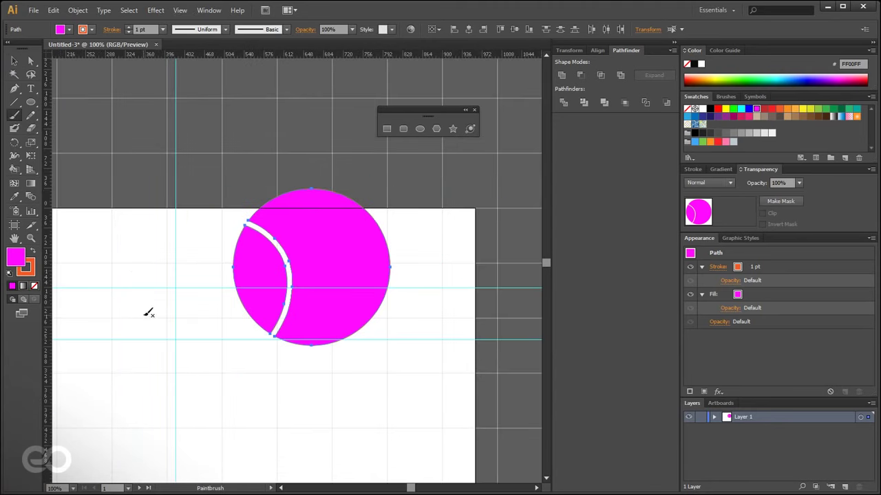
left_click_drag(120, 357, 160, 334)
left_click_drag(161, 399, 372, 366)
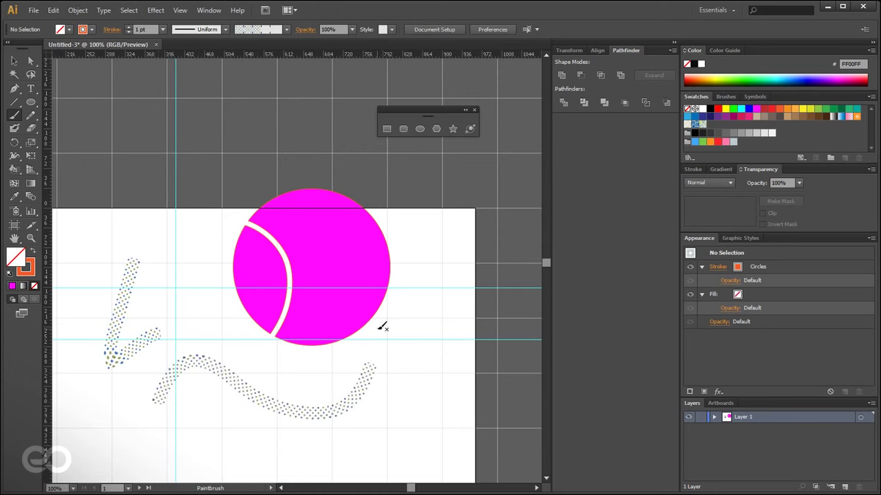
Look through the brush definitions available for the Paintbrush.
left_click(286, 29)
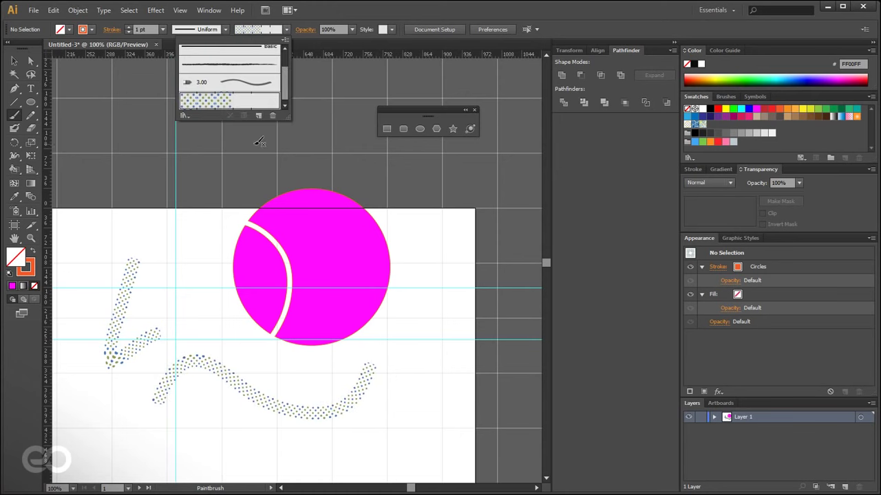
scroll(249, 89, "up", 2)
scroll(248, 87, "down", 2)
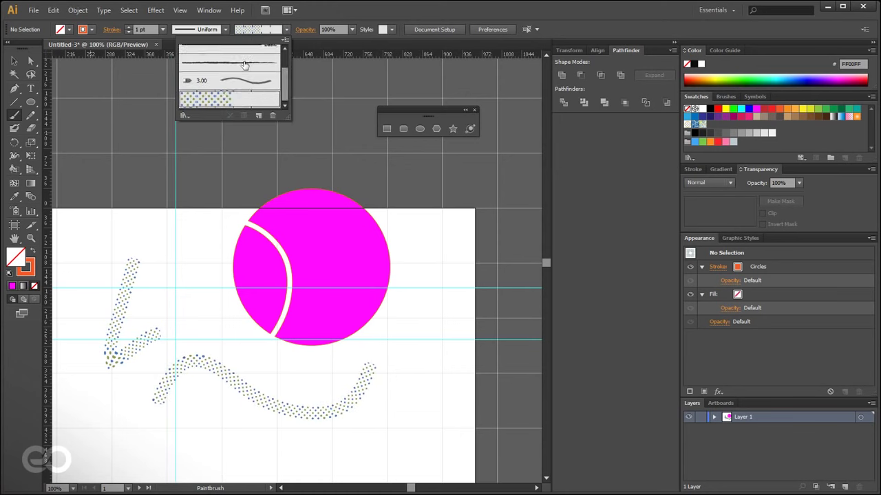
left_click(14, 62)
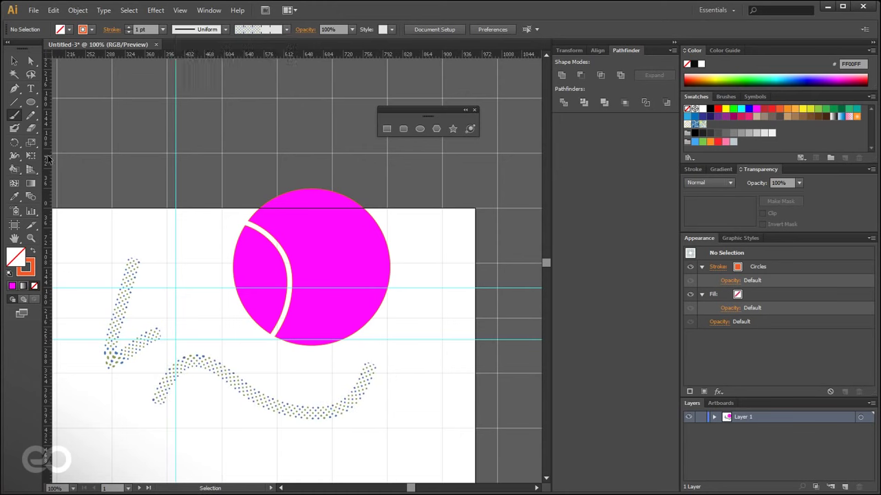
Switch to the Painting workspace and view the available brush library categories.
left_click(713, 10)
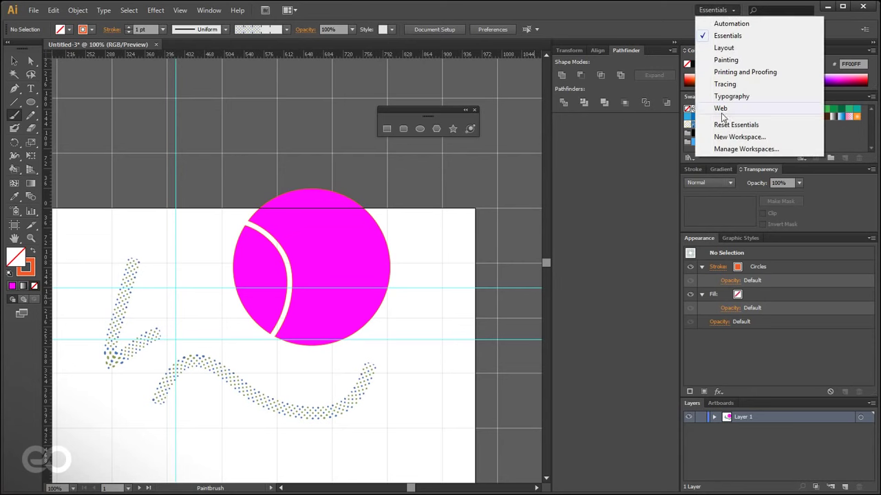
left_click(726, 60)
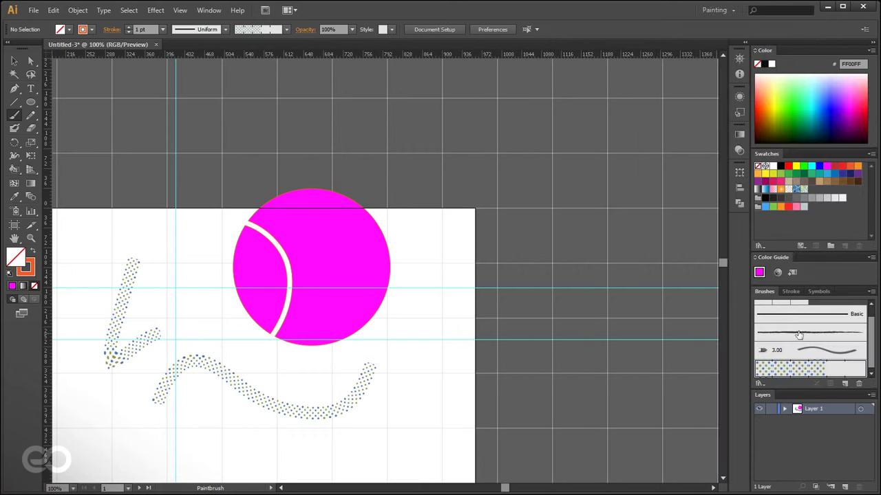
left_click_drag(871, 359, 870, 369)
left_click(871, 291)
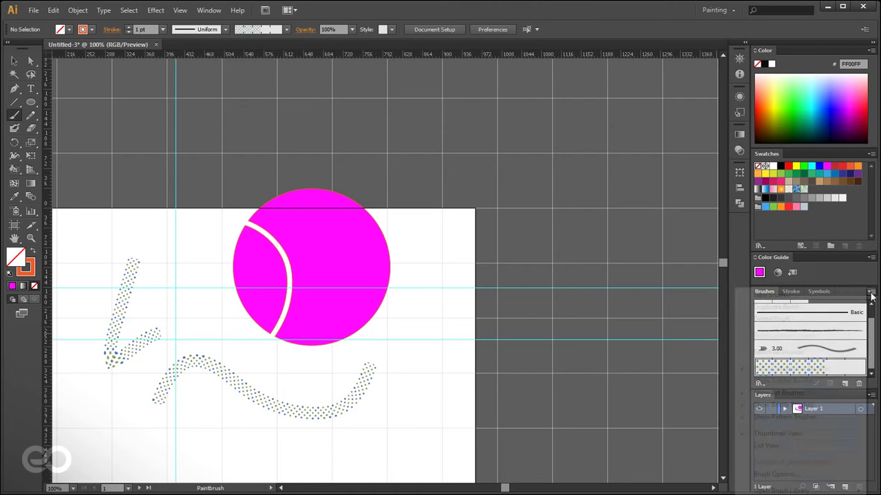
mouse_move(764, 490)
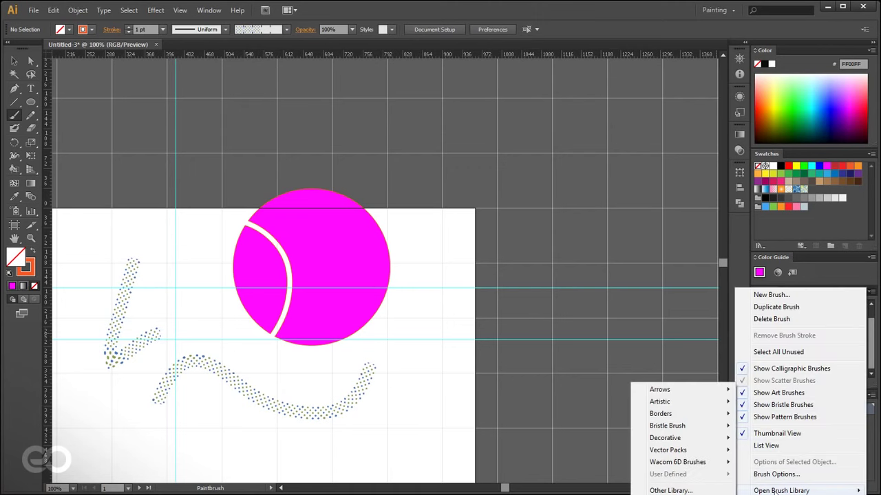
Paint a trial stroke with the Circles brush and undo it.
left_click(425, 325)
mouse_move(182, 430)
left_mouse_down()
mouse_move(423, 293)
mouse_move(372, 208)
left_mouse_up()
key("ctrl+z")
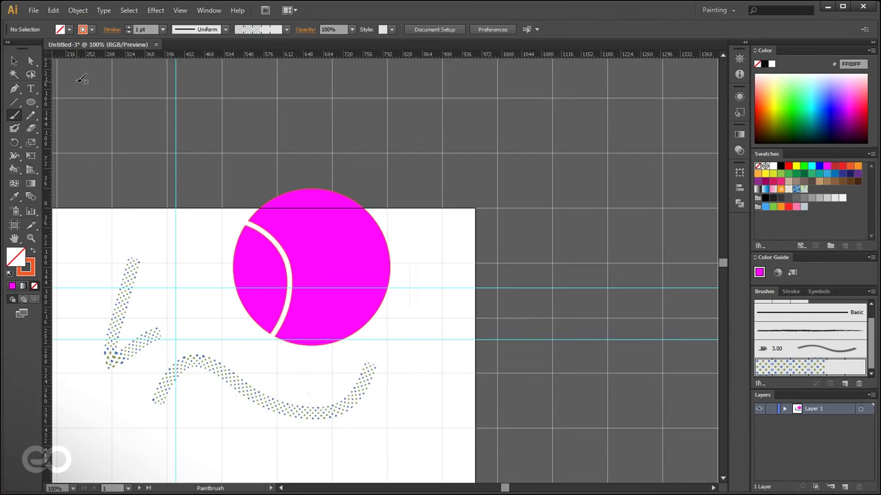
View the tools grouped with the Line Segment tool and return to the Selection tool.
left_click(12, 104)
left_click(14, 107)
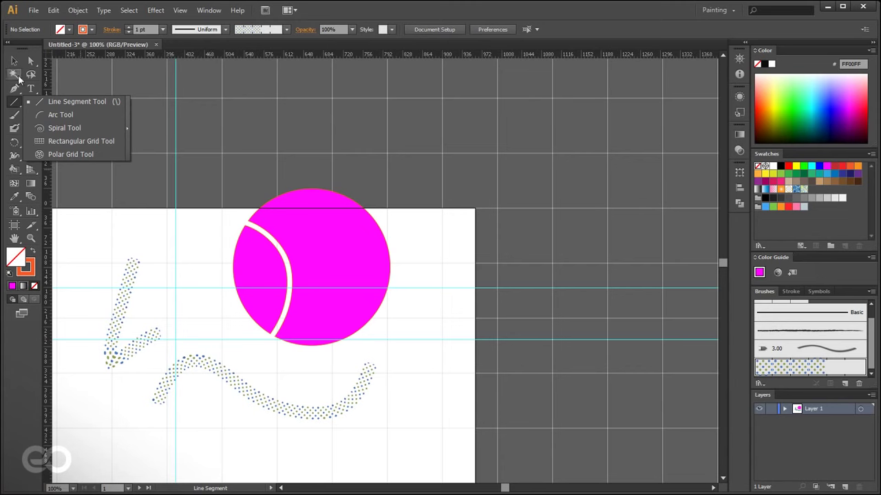
key("v")
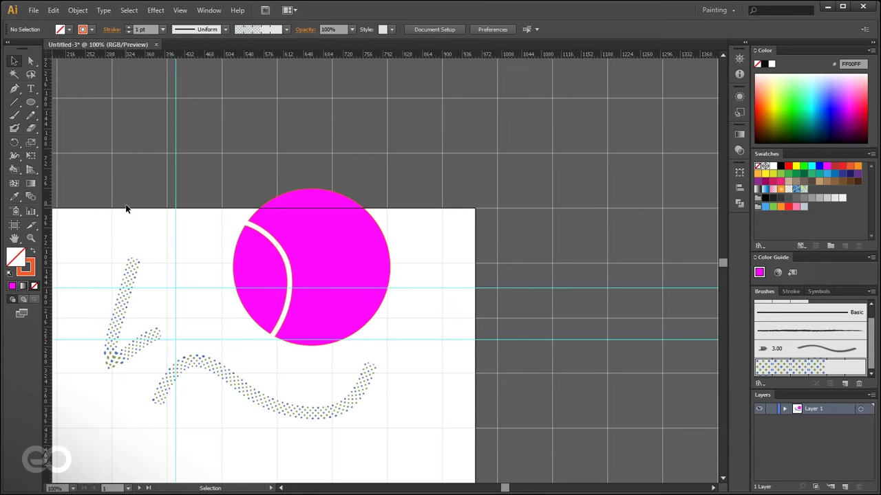
Move the large crescent piece away from the sliver to the artboard's upper-left corner, at about X 129 px, Y 145 px.
left_click_drag(273, 360, 446, 303)
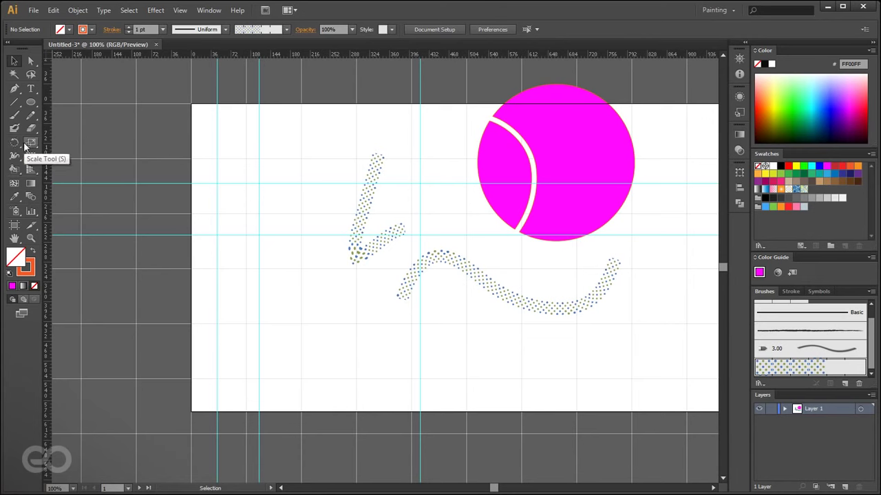
left_click_drag(556, 126, 279, 275)
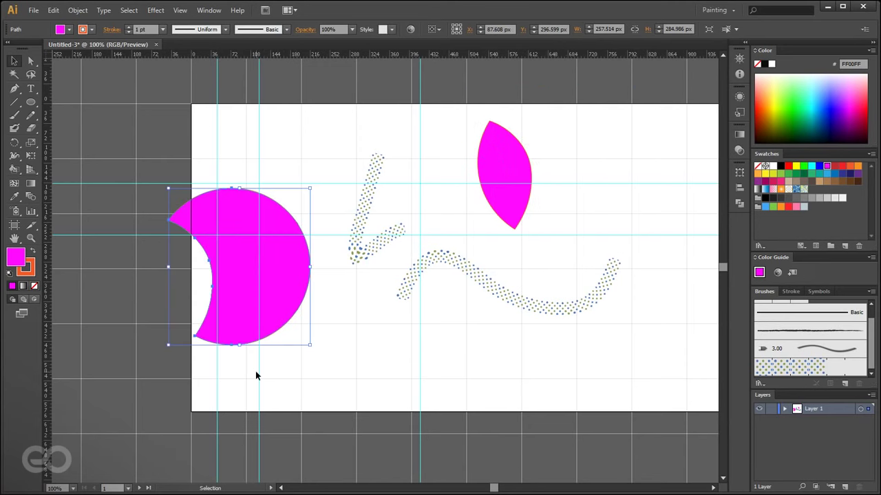
left_click_drag(309, 350, 395, 303)
key("ctrl+z")
key("ctrl+z")
left_click_drag(249, 295, 273, 210)
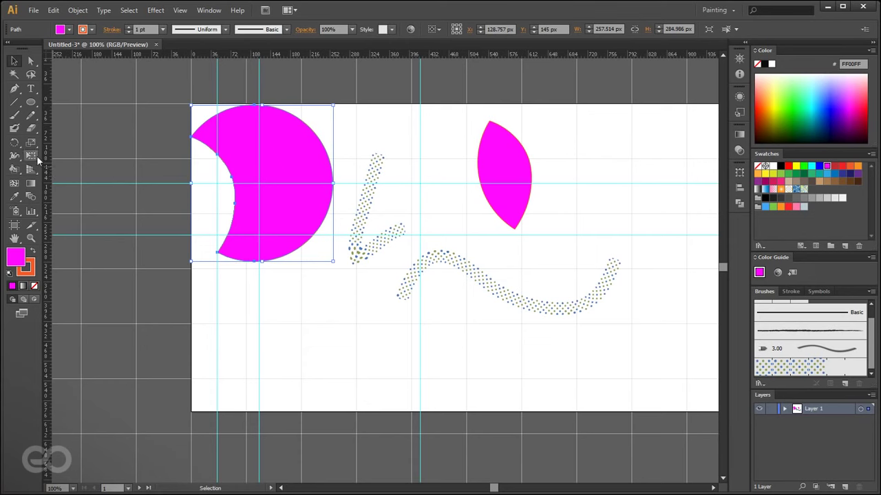
Rotate the crescent slightly clockwise about its centre and deselect it.
left_click(15, 143)
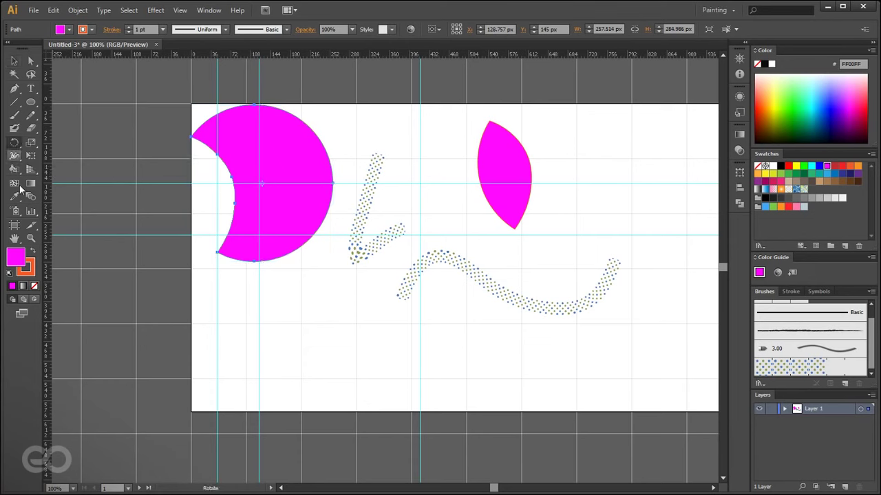
left_click_drag(309, 394, 106, 263)
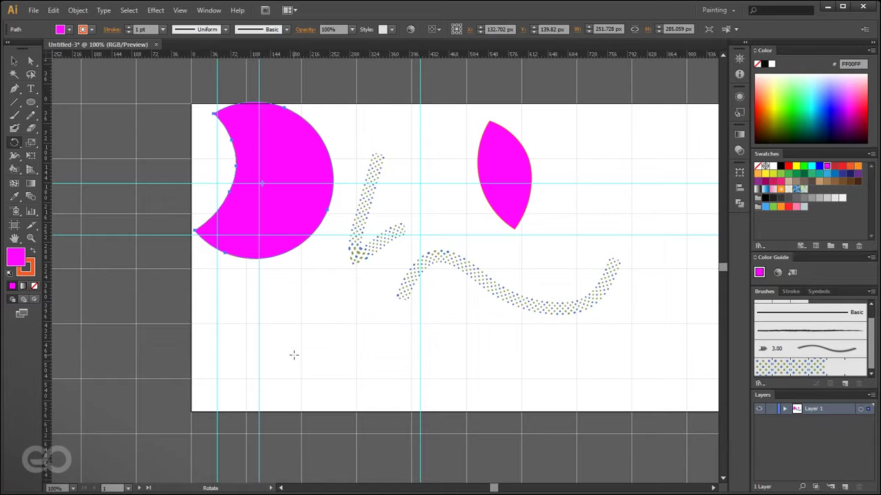
key("ctrl+minus")
key("ctrl+minus")
left_click(13, 60)
left_click(383, 118)
Turn on Simulate Colored Paper in the document setup.
left_click(434, 30)
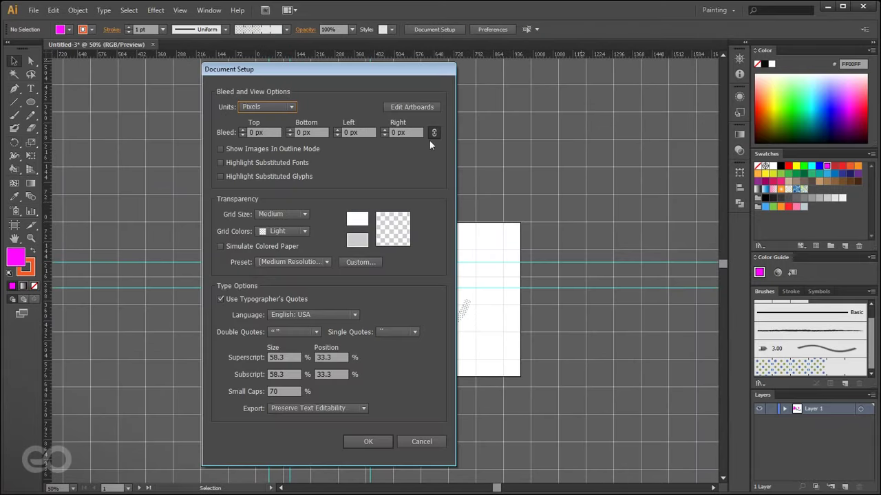
left_click(246, 247)
left_click(364, 442)
Bring the blue and teal circles in across the artboard's left edge to compare their colours, and delete both.
scroll(300, 272, "up", 1)
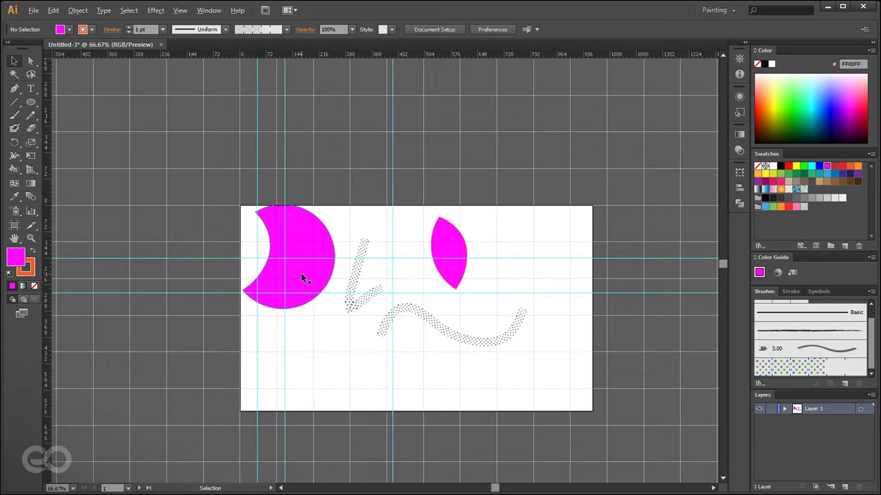
key("ctrl+y")
key("ctrl+y")
key("ctrl+z")
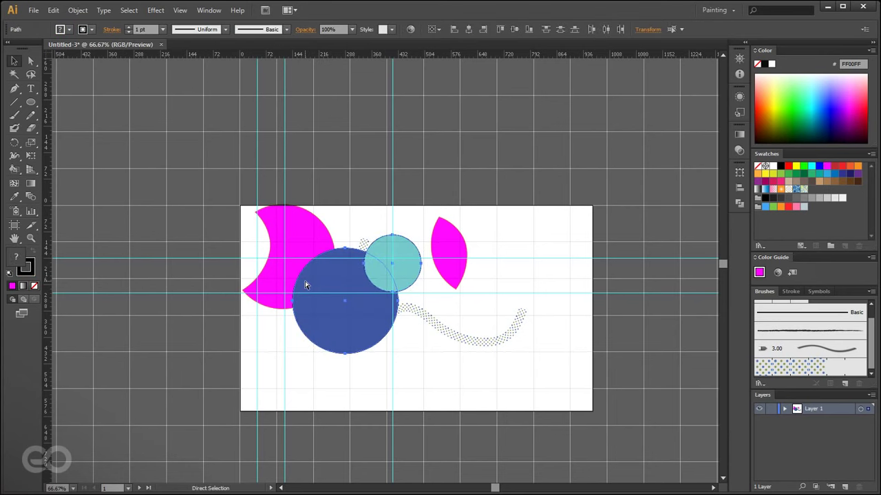
key("ctrl+z")
key("v")
left_click(163, 273)
scroll(174, 272, "up", 1)
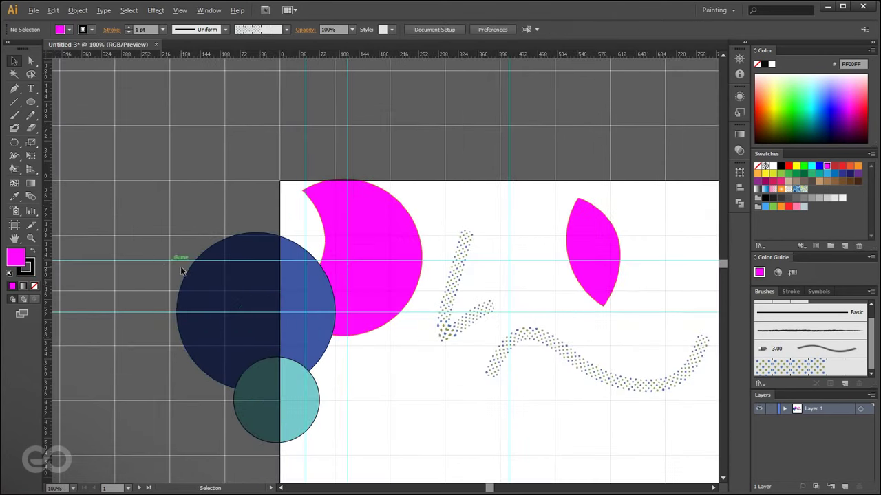
left_click(278, 339)
key("Delete")
left_click(270, 404)
key("Delete")
Move the crescent well off the artboard's left side and rotate it counter-clockwise about its centre until the cut faces lower left.
left_click_drag(307, 316, 117, 250)
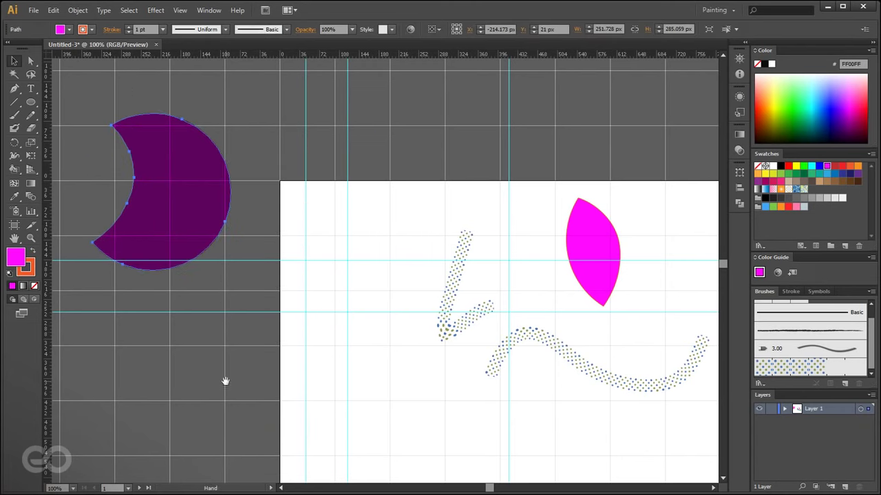
left_click_drag(225, 381, 499, 361)
left_click_drag(472, 236, 262, 254)
left_click(14, 143)
left_click_drag(262, 379, 368, 307)
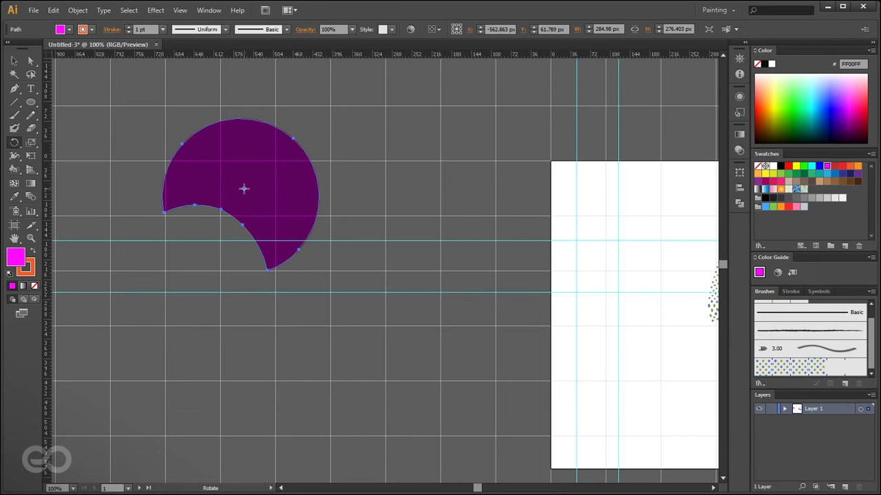
Place the rotation origin on the crescent's lower tip and check the snapping options.
key("alt")
scroll(245, 189, "up", 2)
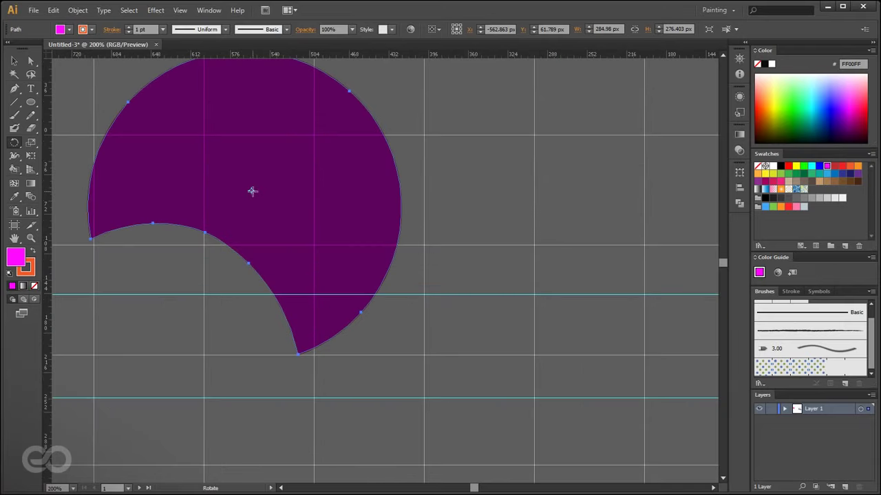
left_click(299, 354)
left_click(179, 10)
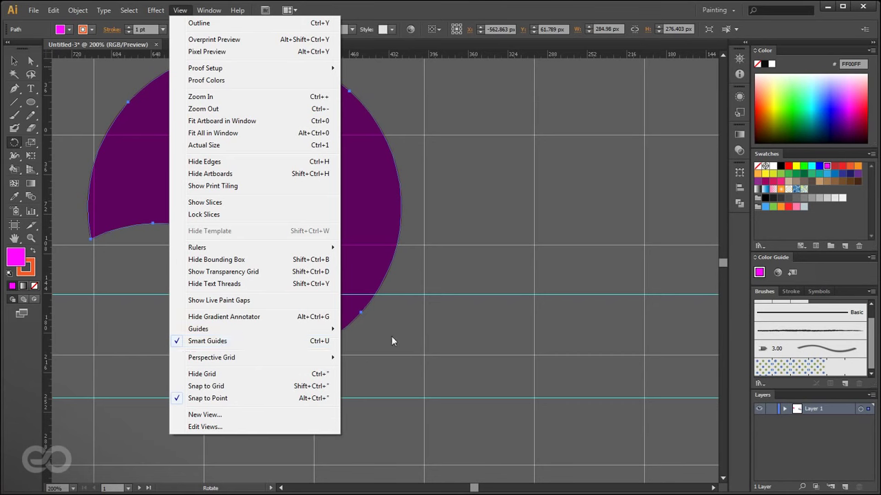
key("Escape")
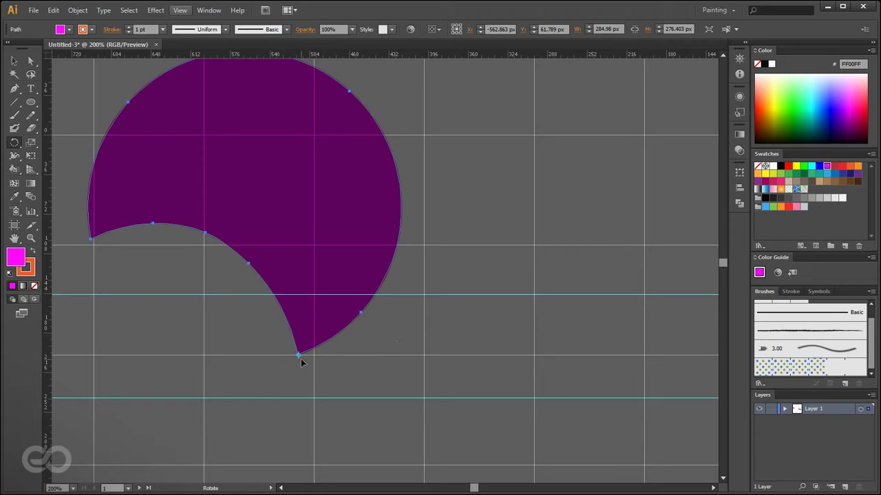
Rotate the crescent freely back and forth about its lower tip.
scroll(254, 268, "down", 2)
left_click_drag(248, 390, 424, 261)
left_click_drag(279, 451, 265, 413)
left_click_drag(187, 439, 256, 191)
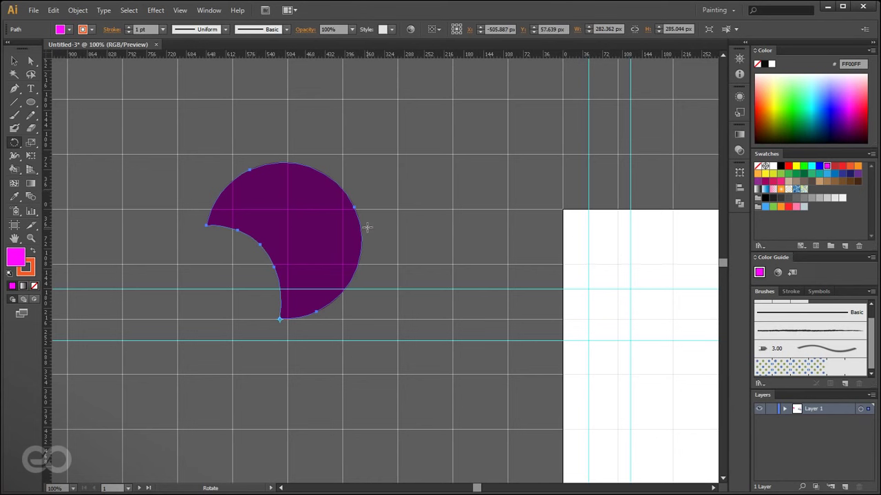
left_click_drag(333, 424, 384, 376)
left_click_drag(384, 203, 413, 380)
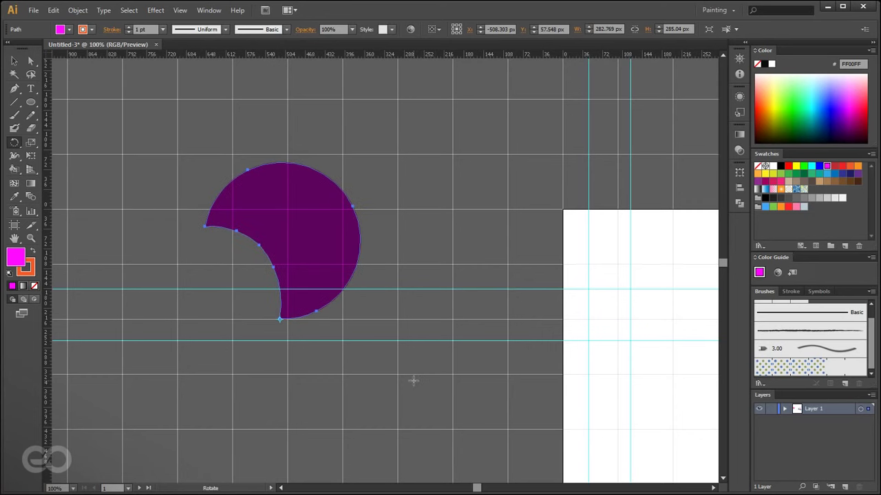
Rotate the crescent about the origin on its tip in constrained 45° increments, ending at 135°.
left_click_drag(380, 460, 421, 243)
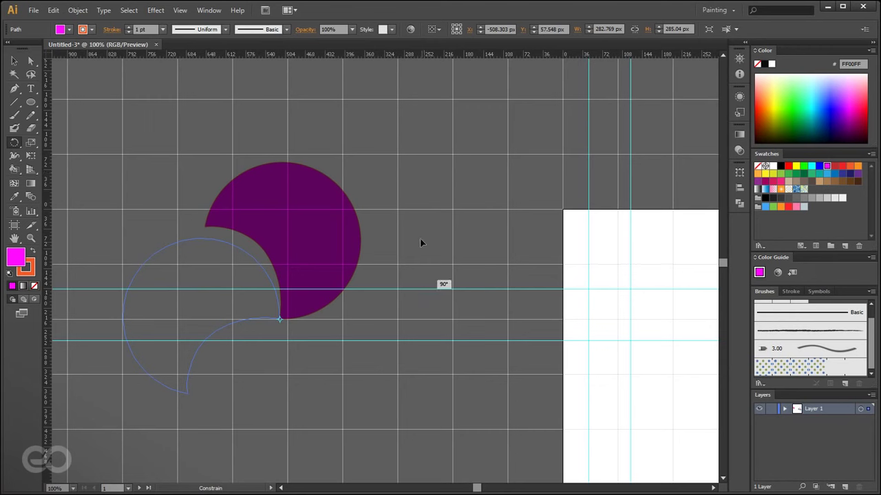
left_click_drag(443, 280, 348, 174)
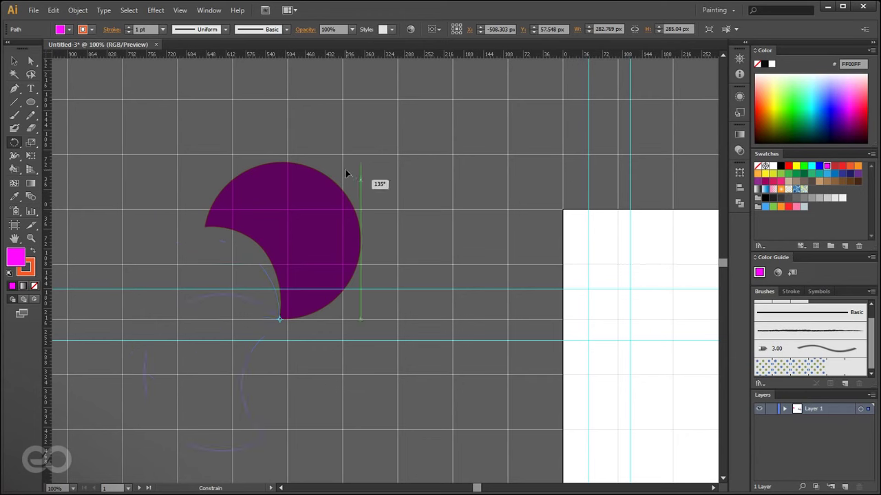
key("ctrl+z")
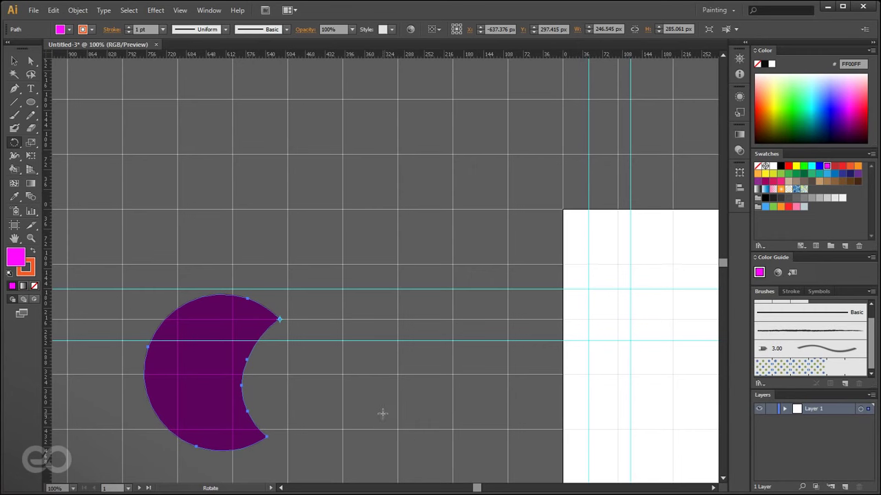
Place the rotation origin exactly on the crescent's upper tip and create a copy rotated by 10° with the preview turned off.
left_click(279, 318, "alt")
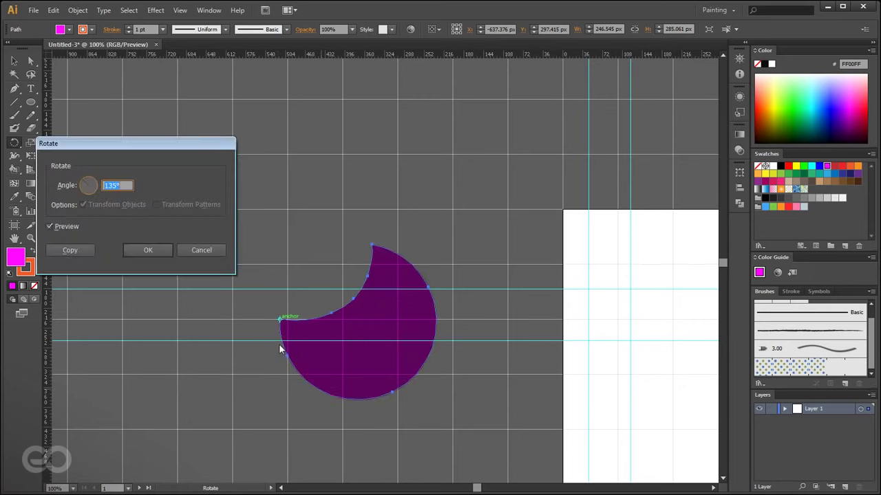
left_click_drag(128, 140, 165, 91)
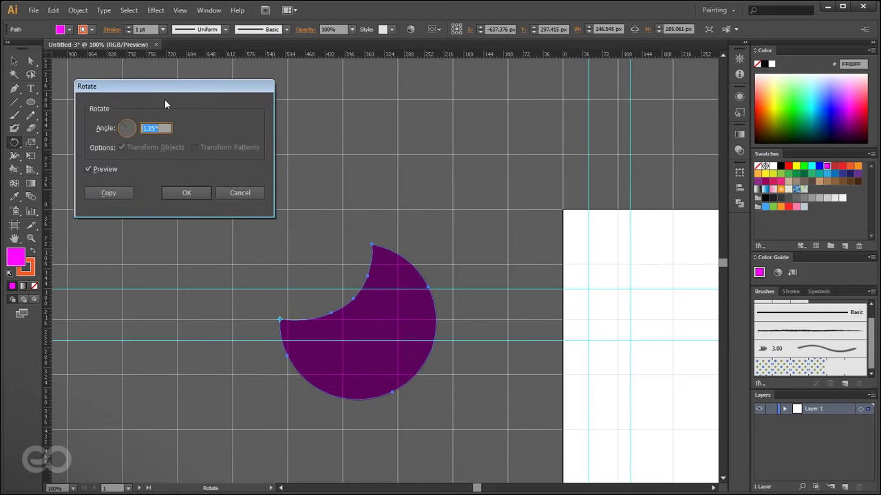
left_click(97, 171)
left_click(97, 171)
left_click(97, 171)
left_click_drag(157, 128, 143, 128)
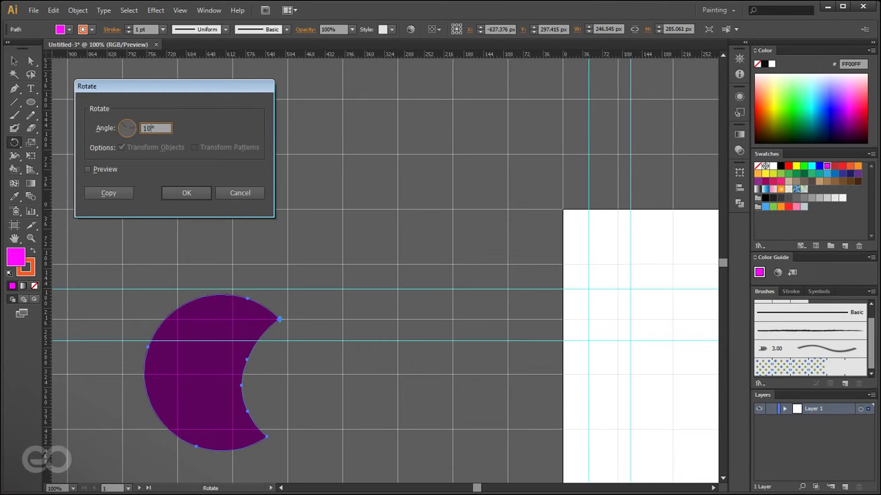
left_click(110, 194)
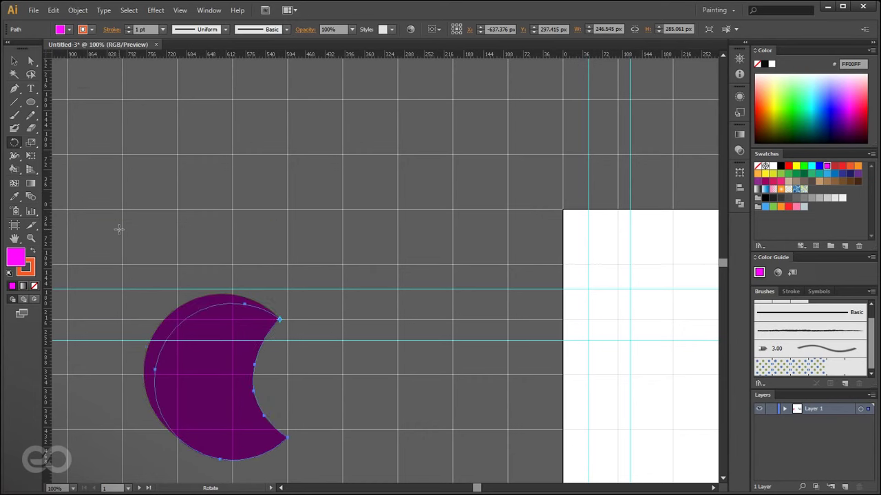
Select the rotated crescent copy and repeat its rotation with Transform Again.
left_click(14, 62)
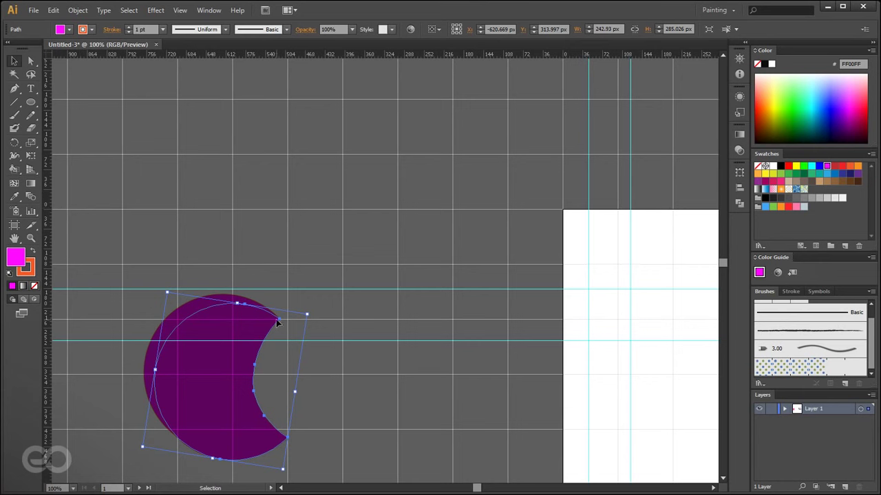
left_click(273, 409)
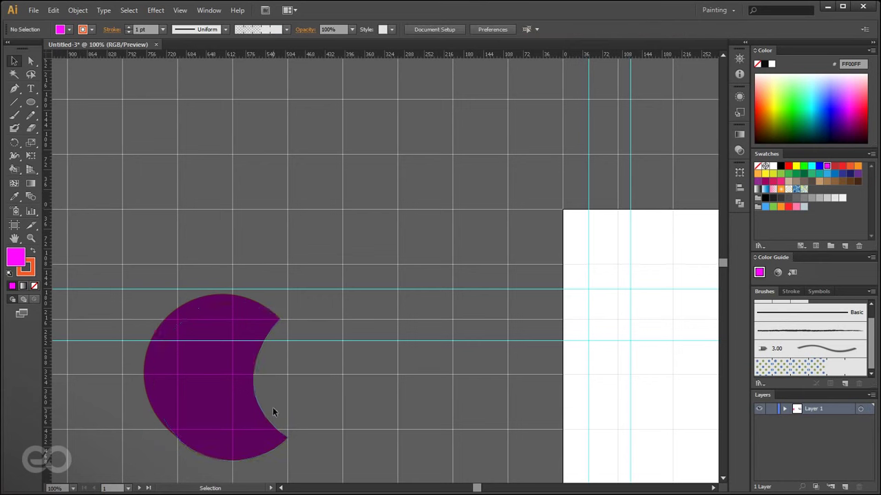
left_click(219, 378)
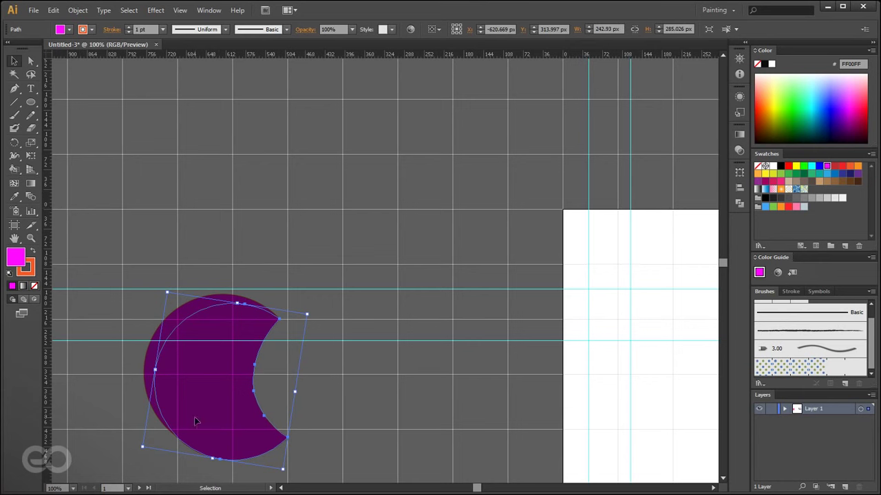
right_click(213, 326)
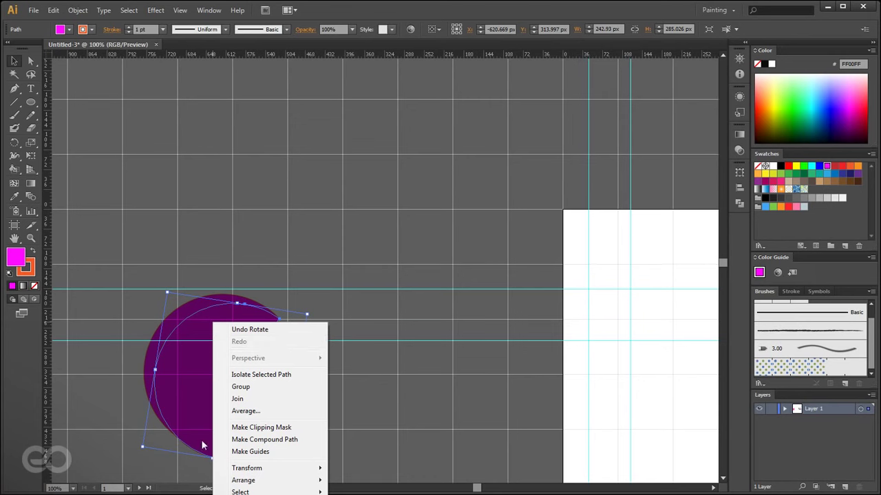
mouse_move(265, 471)
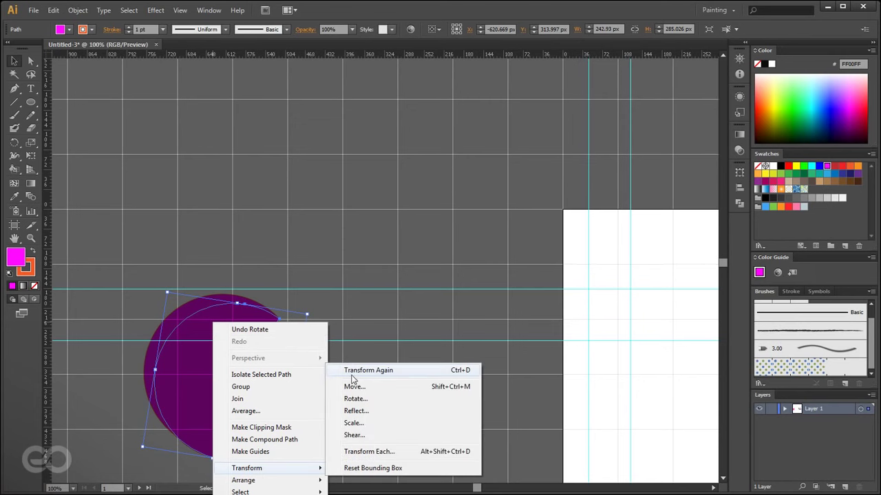
left_click(465, 371)
Keep repeating the rotated copy until the crescents fan almost all the way around the shared tip.
key("a")
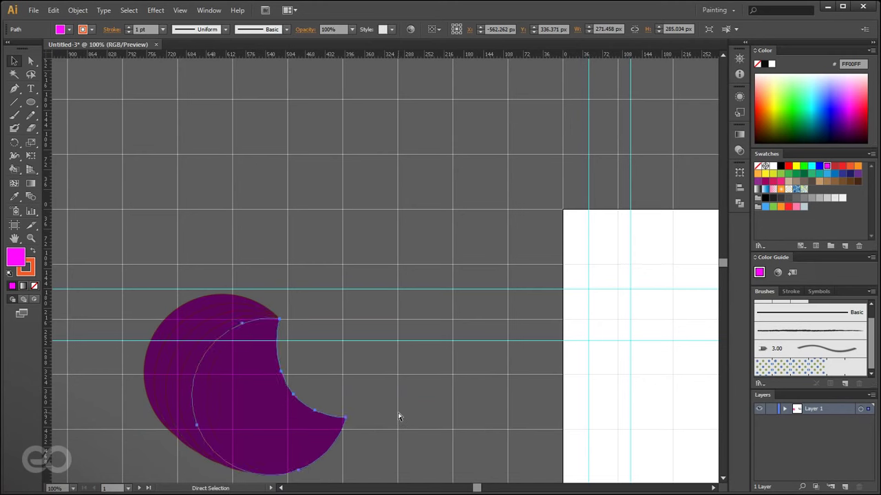
key("ctrl+d")
key("ctrl+d")
key("ctrl+d")
key("ctrl+d")
key("ctrl+d")
key("ctrl+d")
key("ctrl+d")
key("ctrl+d")
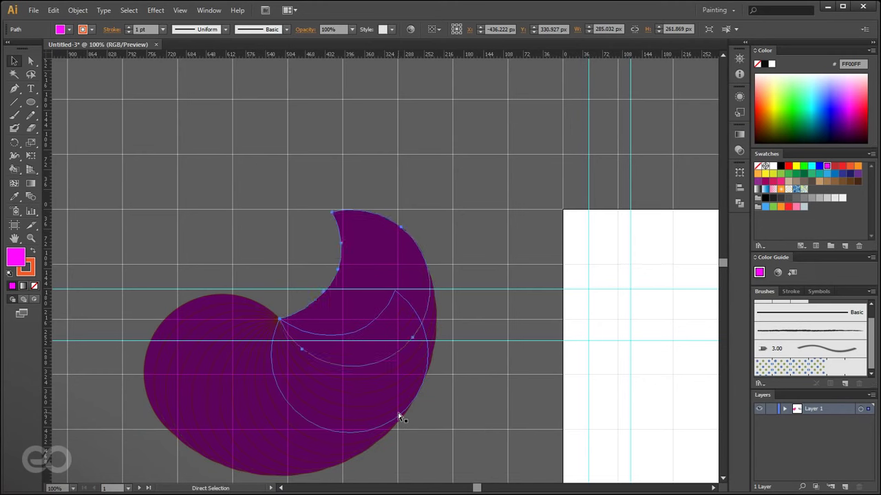
key("ctrl+d")
key("ctrl+d")
key("ctrl+d")
key("ctrl+d")
key("ctrl+d")
key("ctrl+d")
key("ctrl+d")
key("ctrl+d")
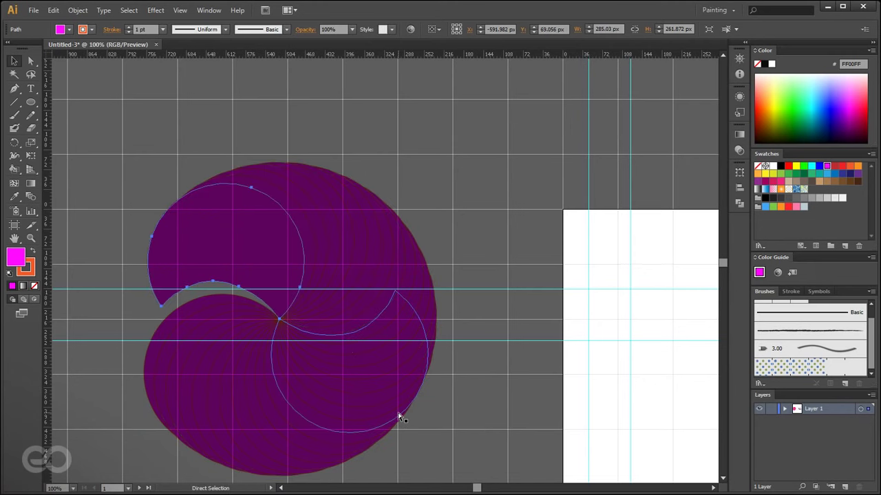
key("ctrl+d")
Select all the fanned crescents, give them a black stroke, and deselect them.
left_click(453, 420)
left_click_drag(470, 464, 119, 216)
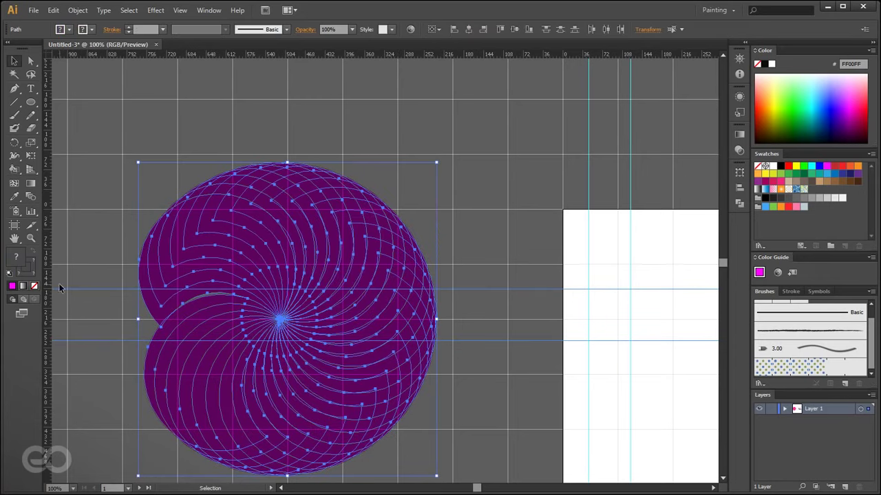
key("x")
left_click(764, 64)
left_click(513, 210)
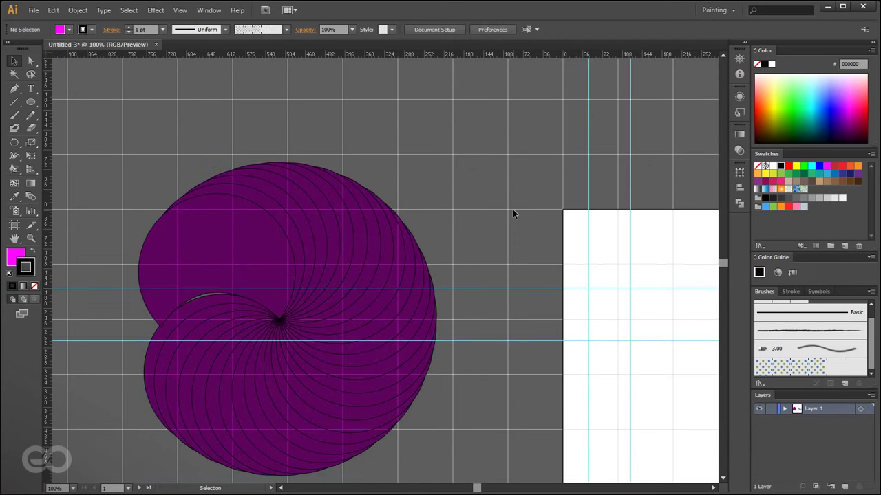
Hide the guides and the grid, and view the crescent fan and artboard together at 50%.
scroll(255, 208, "down", 1)
scroll(281, 212, "up", 1)
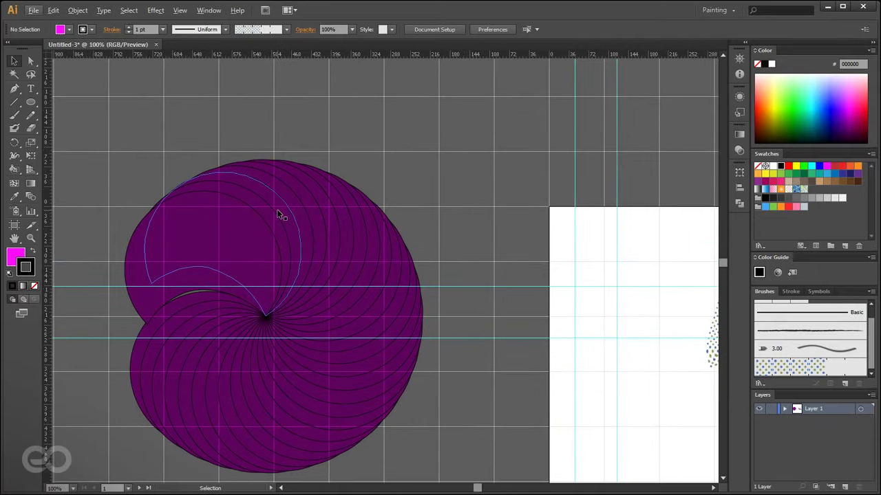
key("ctrl+semicolon")
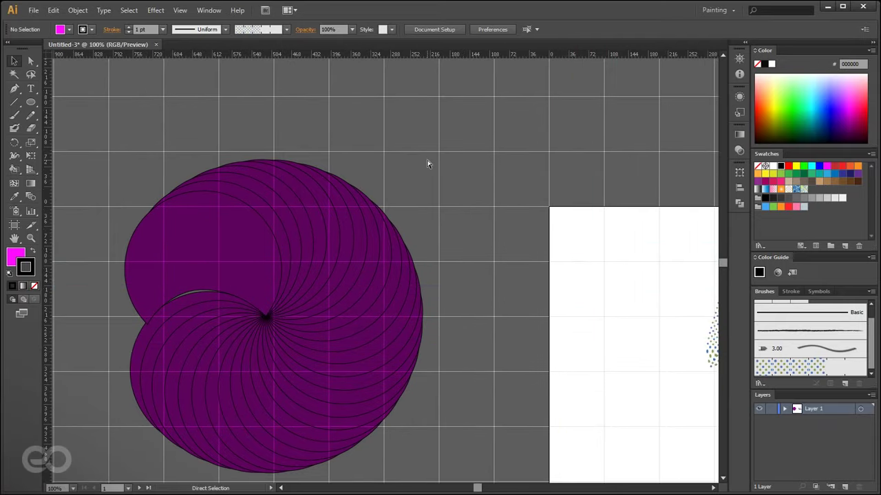
key("ctrl+apostrophe")
key("v")
scroll(333, 138, "down", 1)
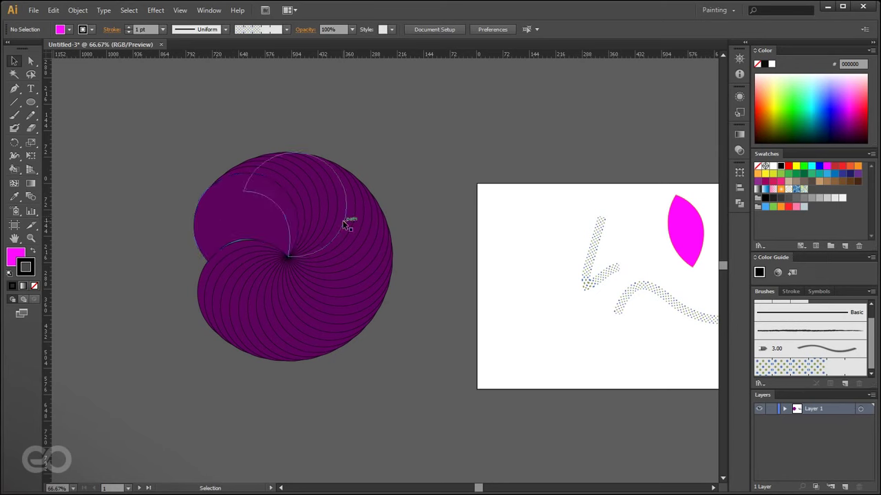
scroll(51, 277, "down", 1)
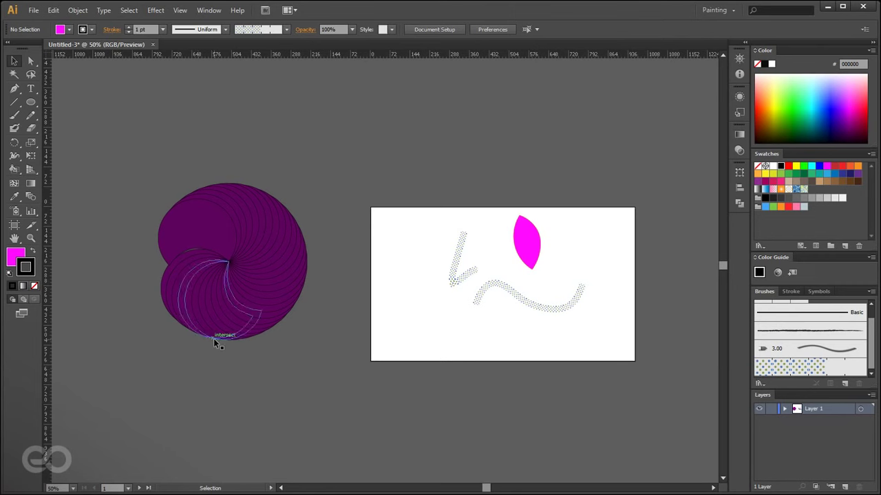
Show the Transform panel with its full options and place it floating above the artboard's upper-right corner.
left_click(205, 10)
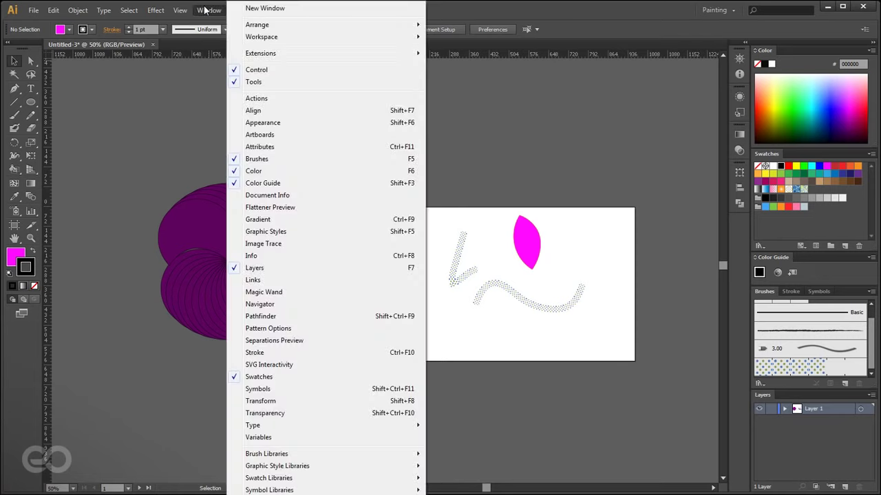
left_click(262, 401)
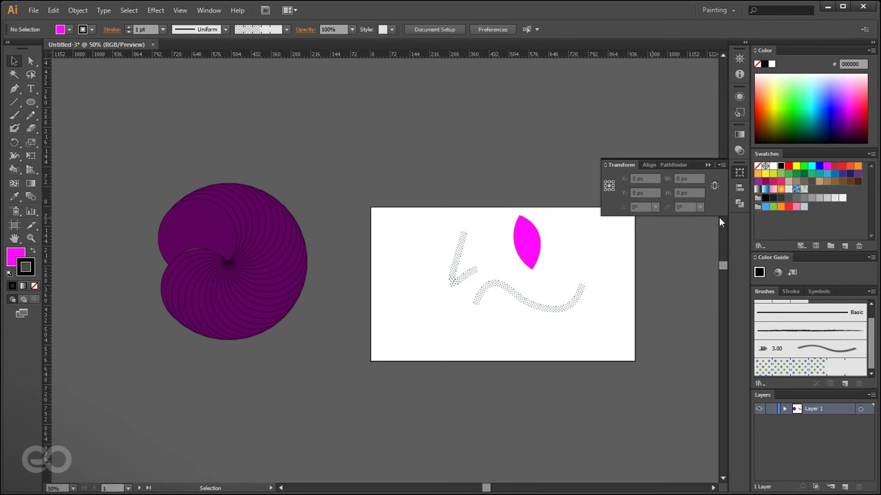
left_click_drag(670, 159, 562, 66)
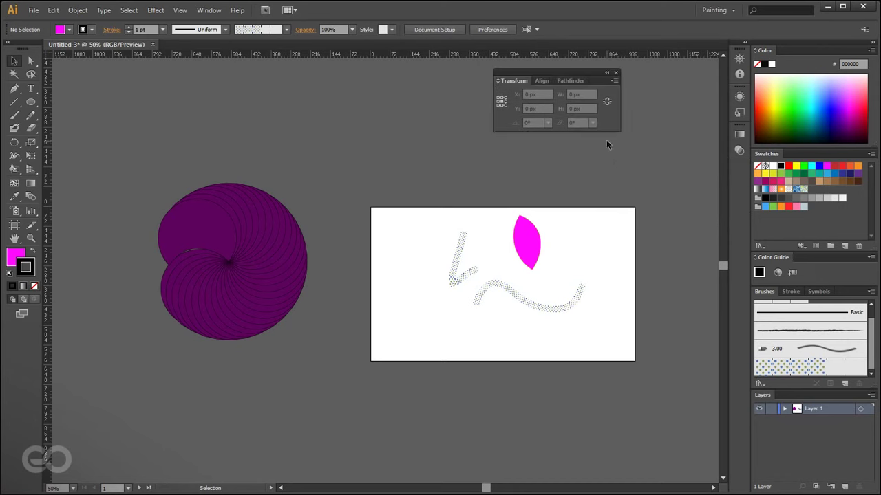
left_click(497, 81)
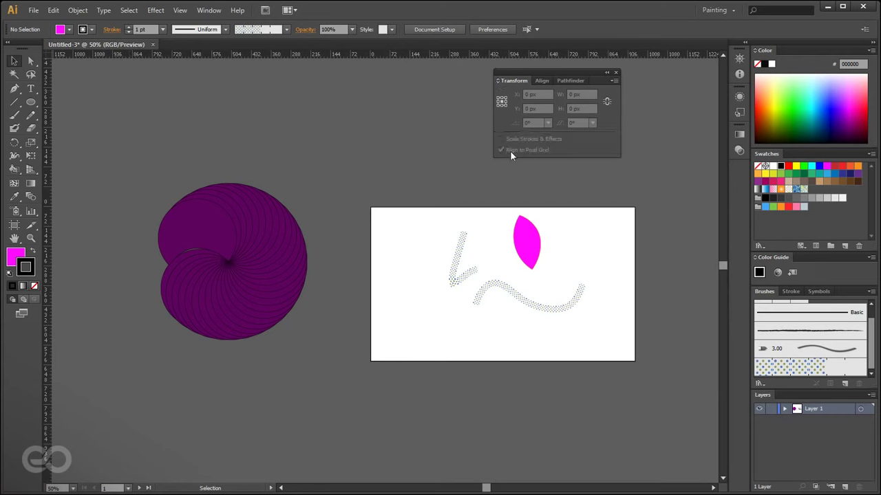
left_click_drag(585, 73, 657, 83)
Pull the topmost crescent copy out below the fan and set its transform reference point to the upper-left corner.
left_click_drag(210, 229, 314, 390)
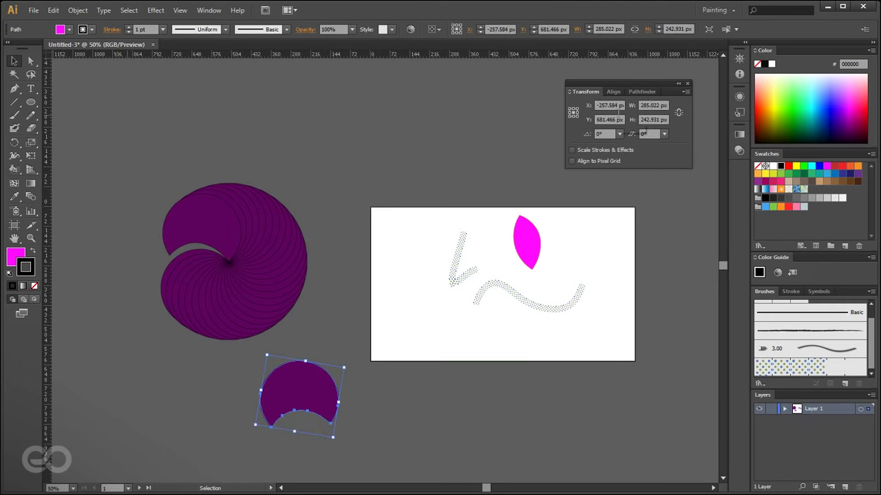
left_click(607, 109)
left_click(605, 119)
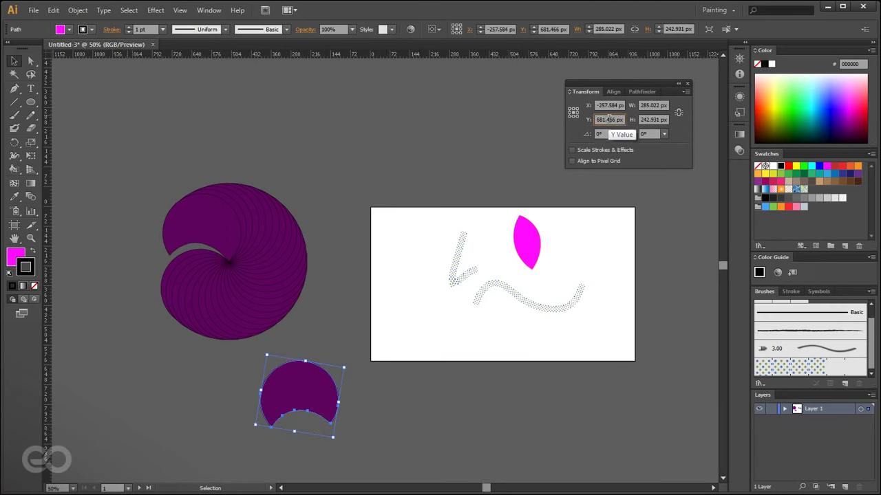
left_click(574, 114)
left_click(569, 115)
left_click(570, 116)
left_click(570, 109)
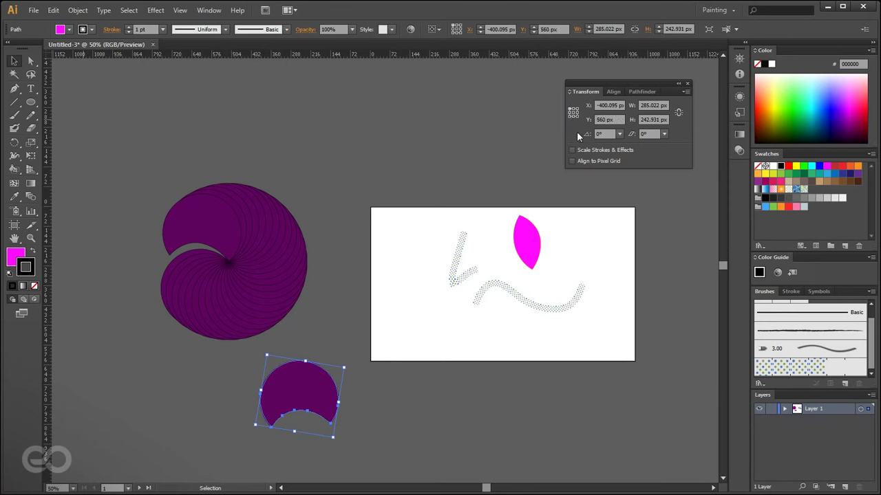
Rotate the separated crescent by -60° and shear it by -10° using the Transform values.
left_click(651, 119)
left_click(619, 133)
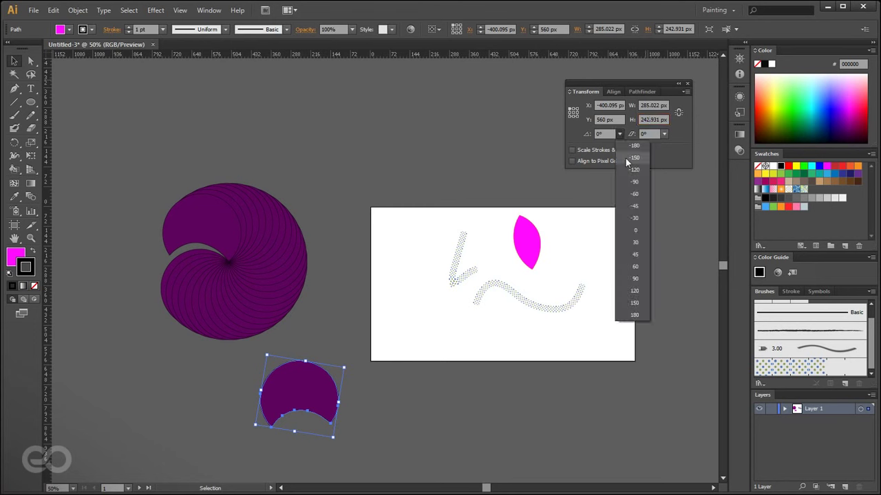
left_click(635, 194)
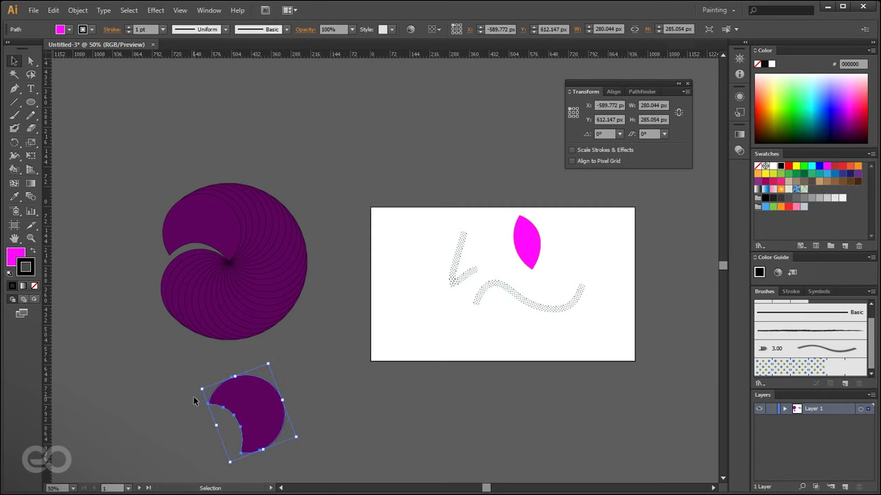
left_click(664, 134)
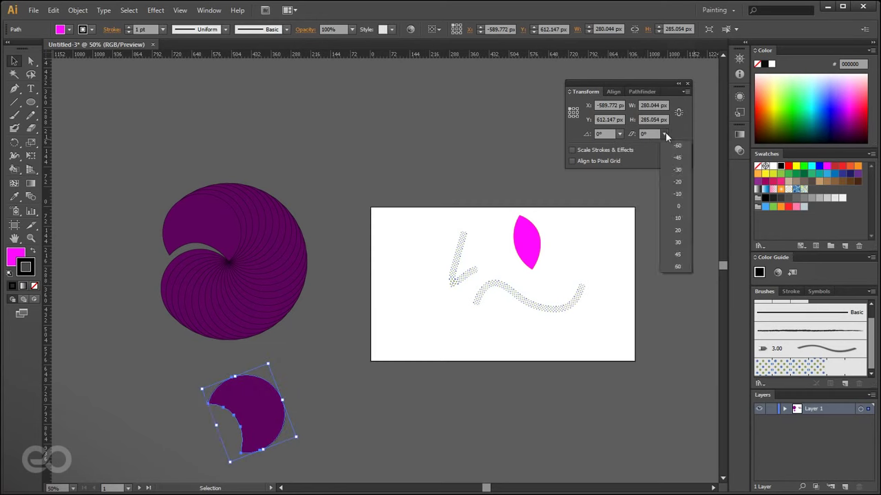
left_click(677, 192)
Try shearing the separated crescent by -60°, and undo it.
left_click(664, 134)
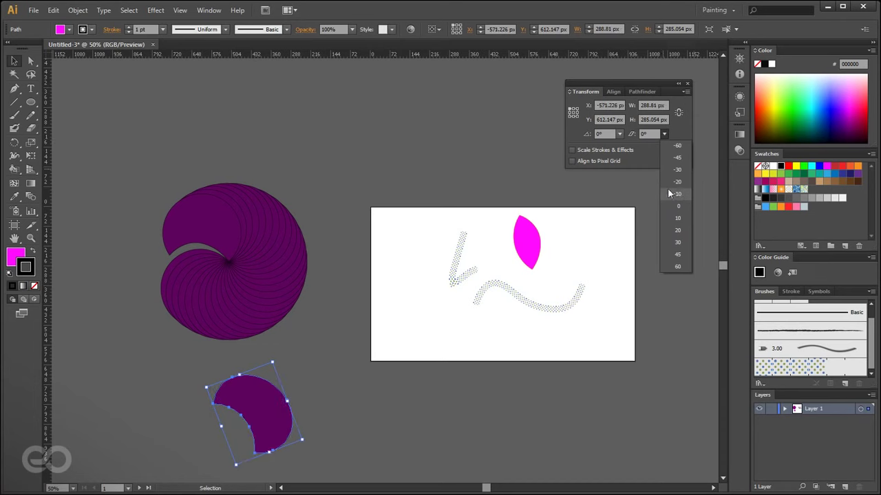
left_click(678, 151)
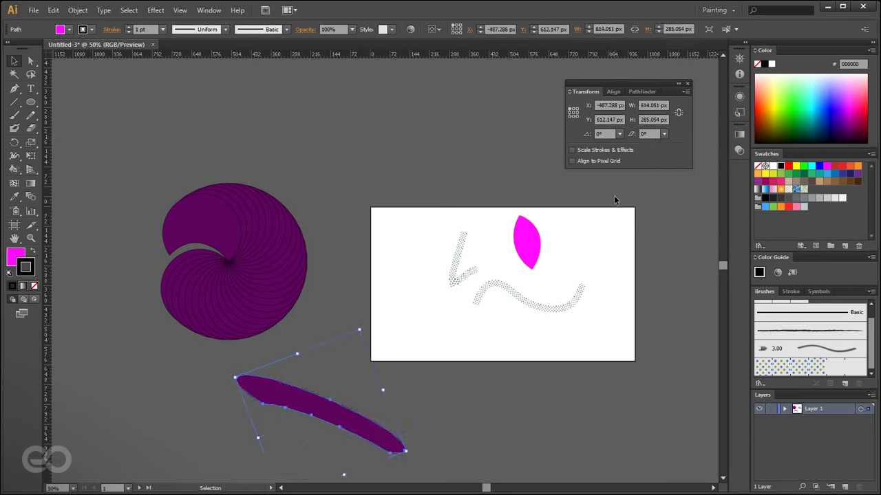
key("ctrl+z")
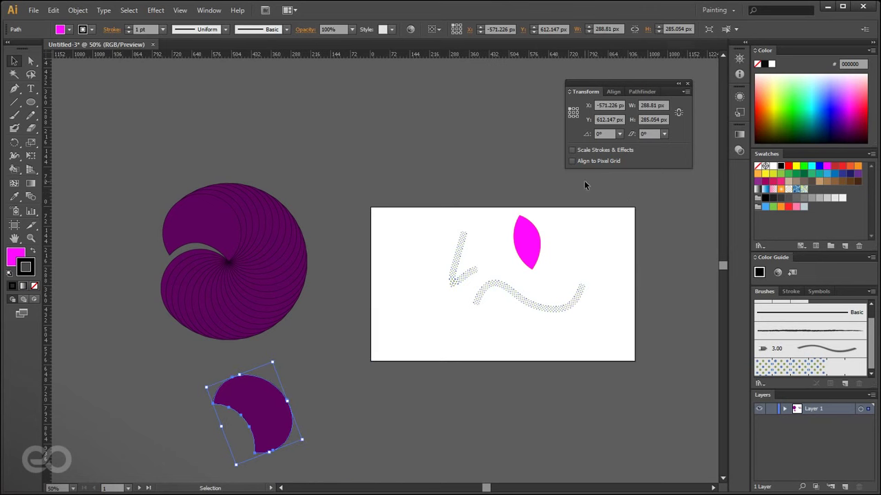
Move the sheared crescent up and to the right, beside the artboard's lower-left corner.
left_click(593, 162)
left_click_drag(257, 413, 329, 372)
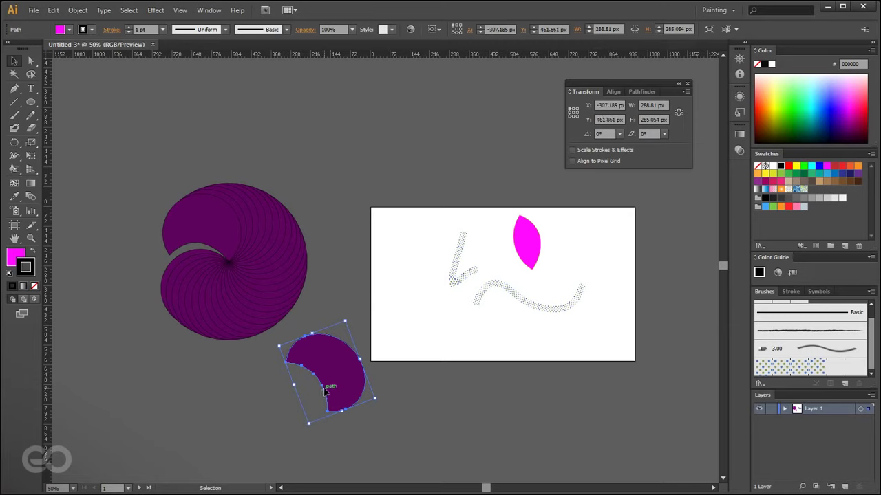
Scale the separated crescent down to about 71 by 47 px and place it just below the fan's lower-right edge, then deselect it.
scroll(330, 392, "up", 3)
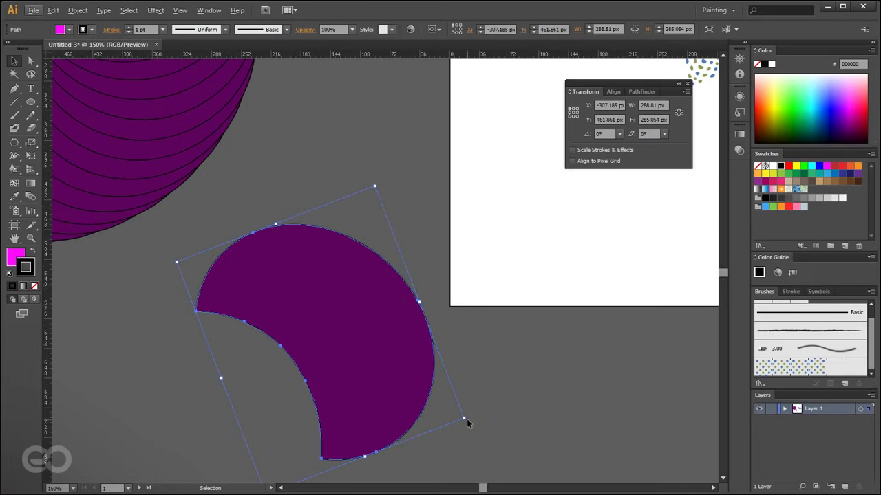
left_click_drag(465, 418, 230, 279)
scroll(147, 271, "up", 4)
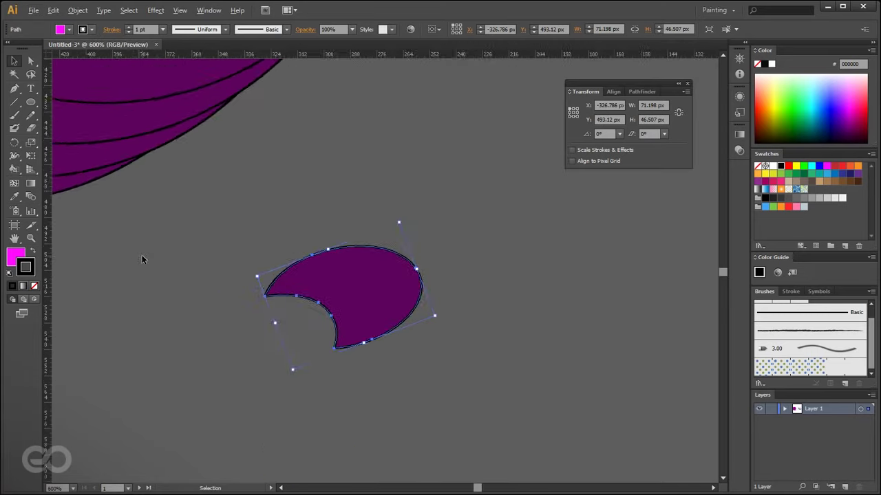
left_click(221, 208)
scroll(290, 372, "down", 5)
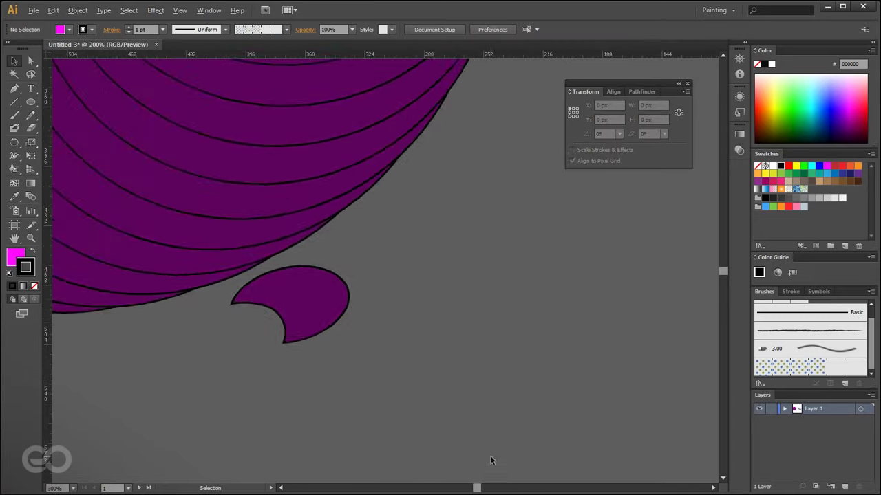
Turn on Scale Strokes & Effects for the small crescent, enlarge it until it overlaps the artboard's lower-left corner, and deselect it.
left_click(406, 385)
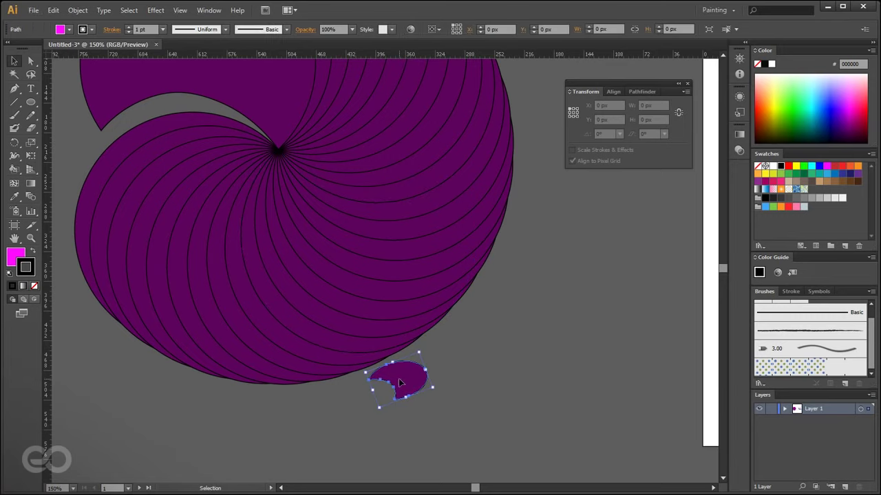
scroll(166, 266, "down", 2)
left_click(589, 150)
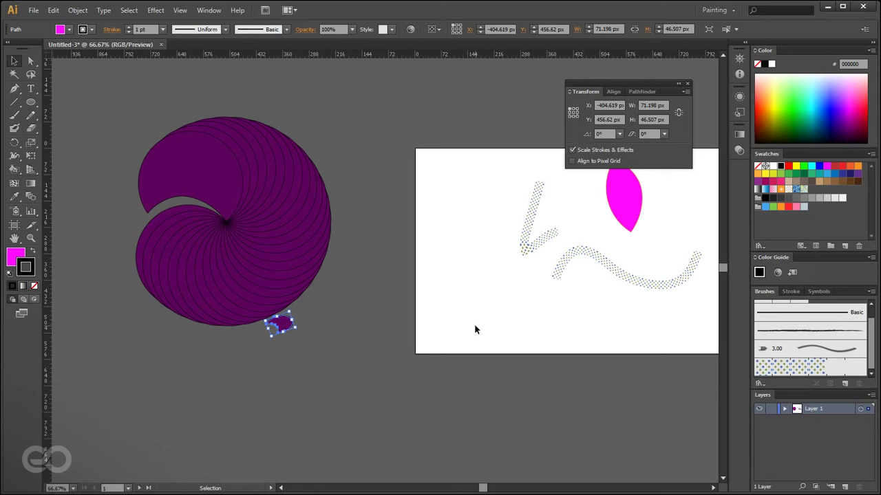
left_click_drag(290, 325, 491, 479)
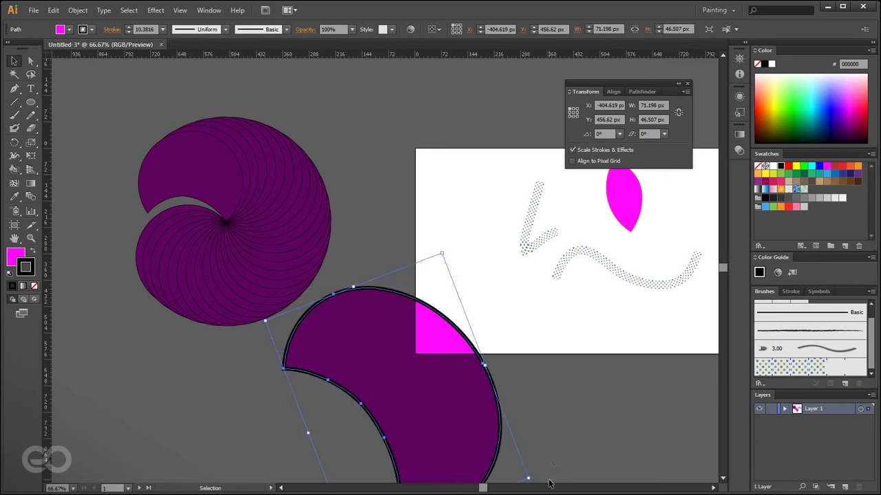
key("ctrl+shift+a")
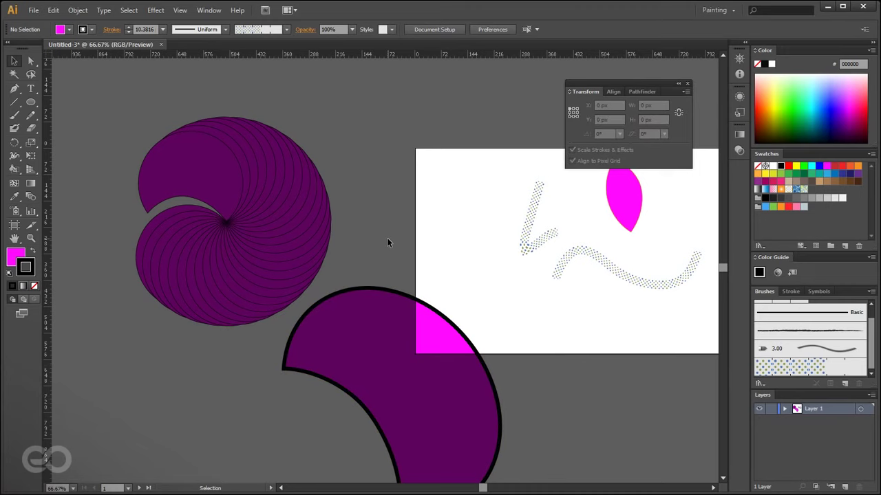
scroll(192, 283, "down", 1)
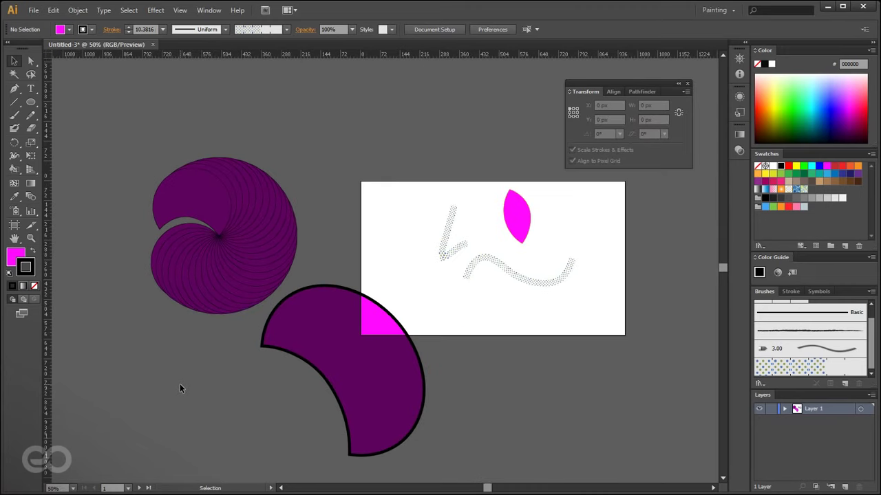